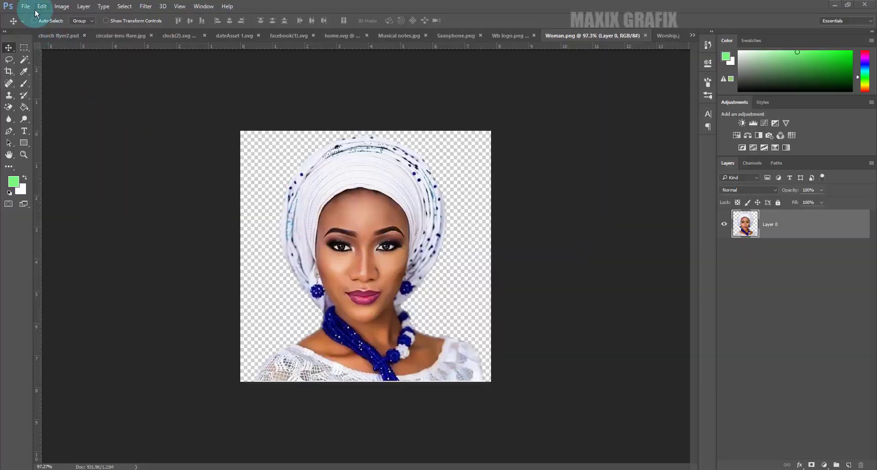
Create a blank A4 document named CHURCH FLYER, 8.268 × 11.693 inches, 300 ppi, RGB Color.
click(26, 6)
click(89, 21)
text(CHURCH FLYER)
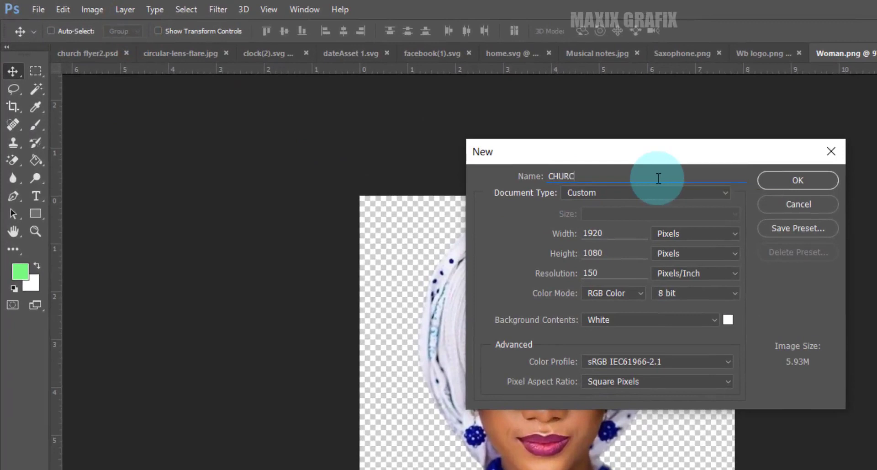
click(684, 192)
click(662, 242)
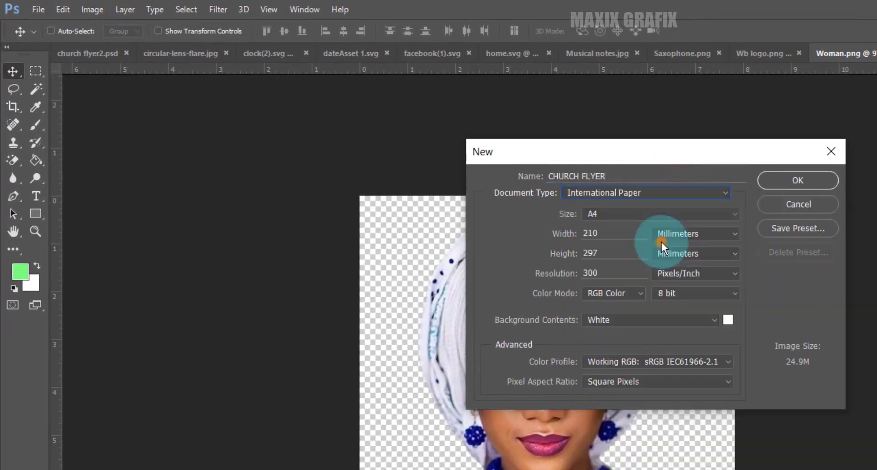
click(626, 214)
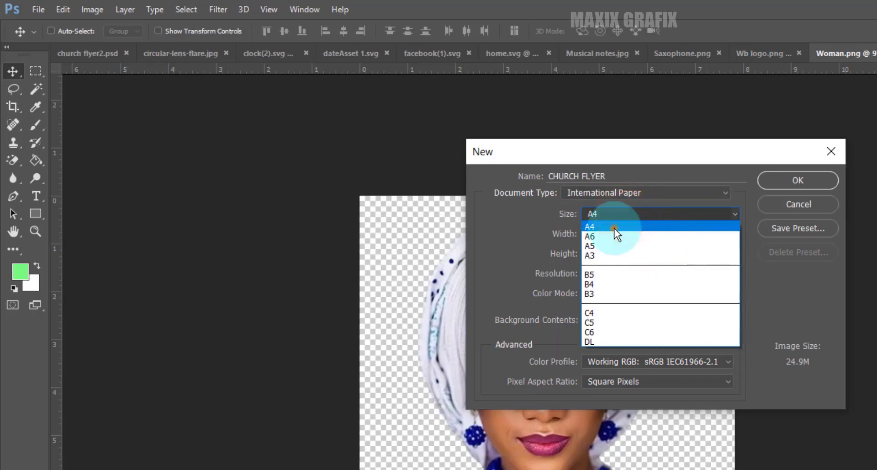
click(614, 227)
click(699, 232)
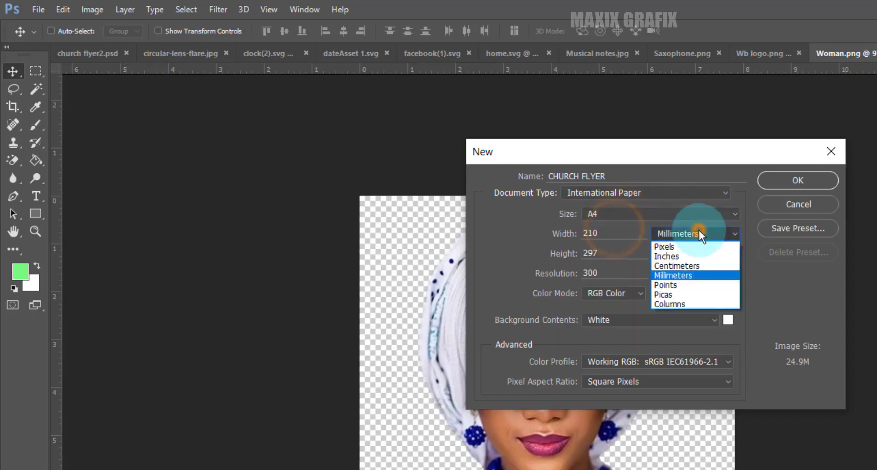
click(717, 256)
double_click(612, 233)
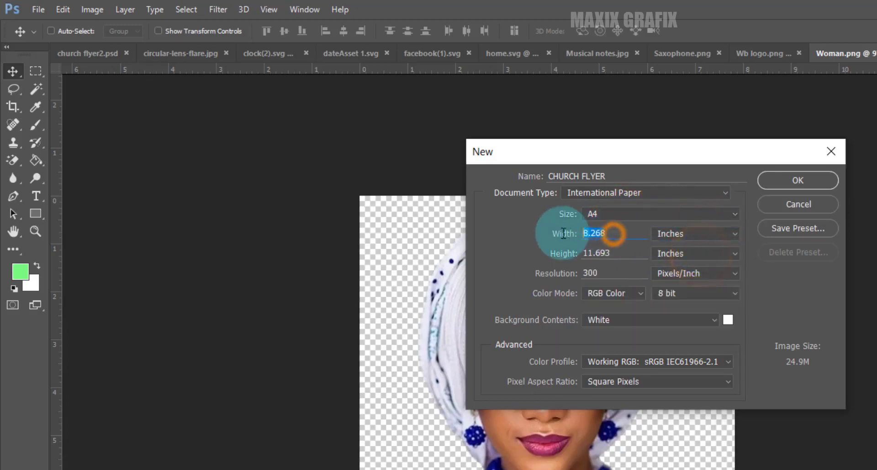
double_click(617, 253)
double_click(603, 273)
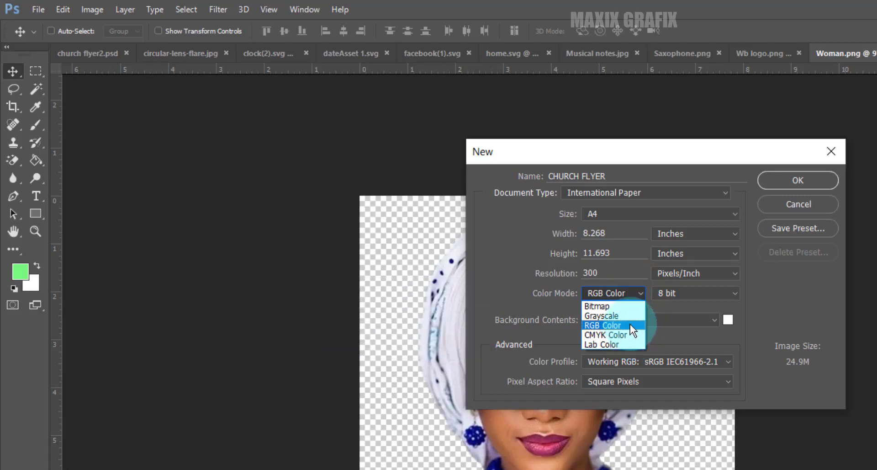
click(629, 324)
click(802, 182)
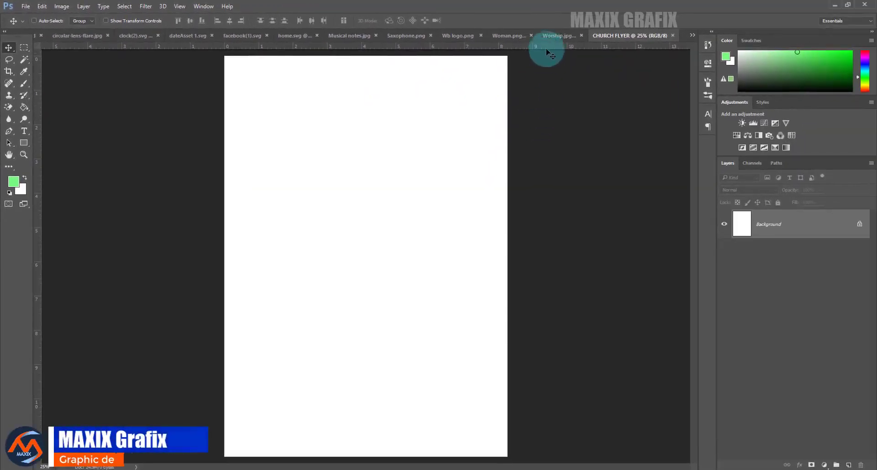
Unlock the Worship.jpg crowd photo and copy it into the CHURCH FLYER document.
click(559, 35)
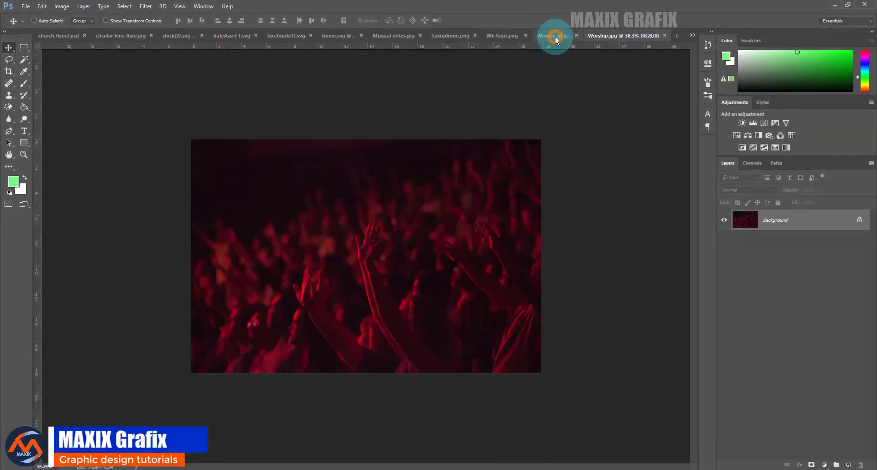
click(860, 218)
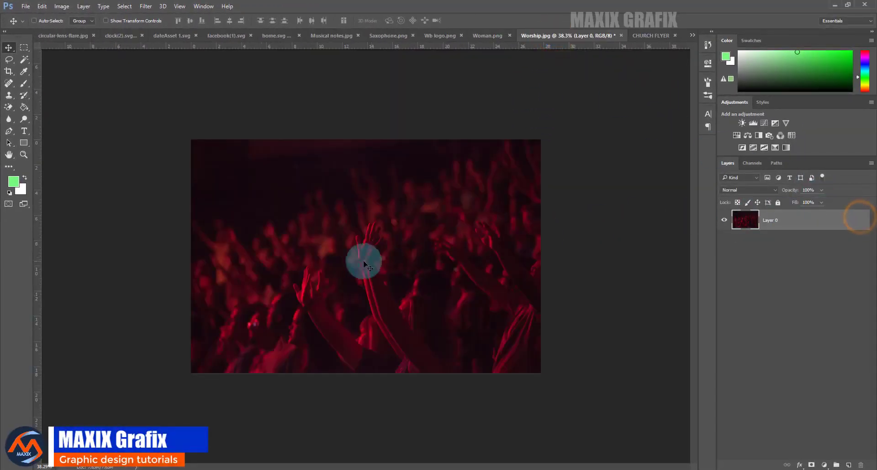
mouse_move(358, 257)
mouse_down()
mouse_move(405, 164)
mouse_move(362, 181)
mouse_up()
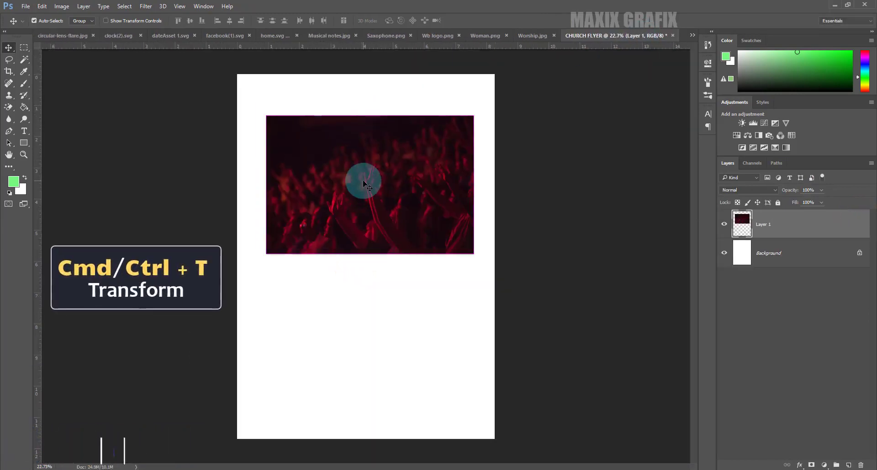
Scale the crowd photo to about 200% so it fills the flyer's top, then show Musical notes.jpg.
key(ctrl+t)
drag(474, 253, 568, 307)
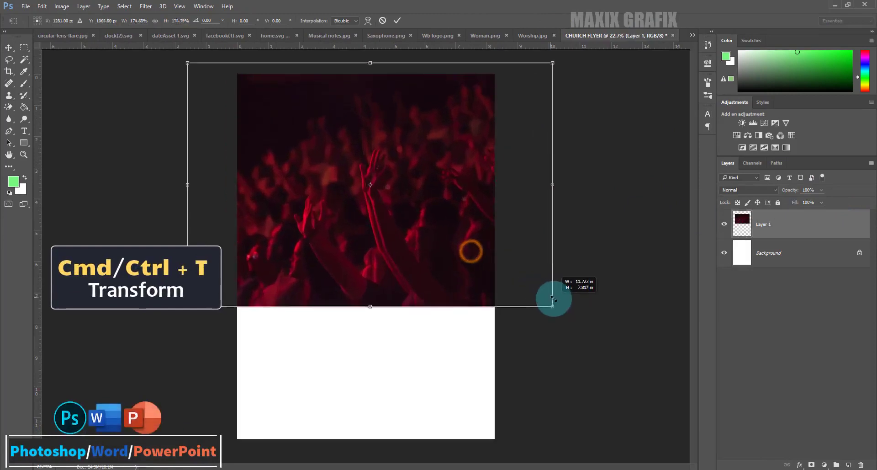
drag(450, 206, 404, 218)
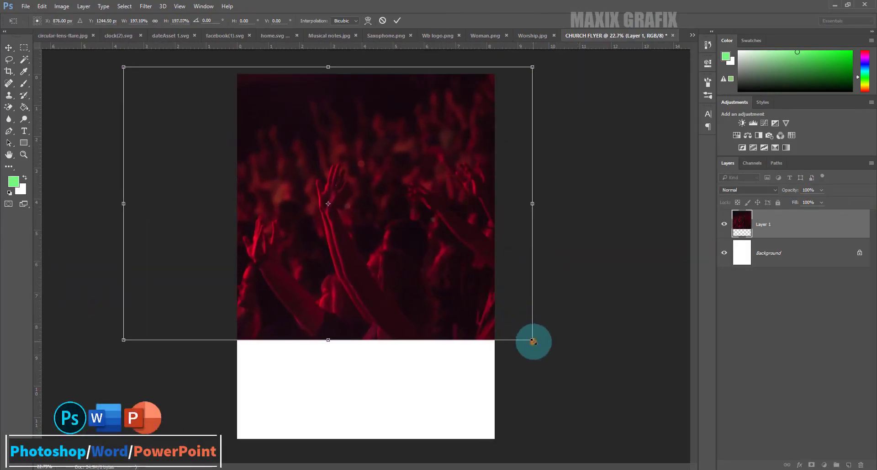
drag(533, 341, 535, 343)
drag(412, 275, 414, 281)
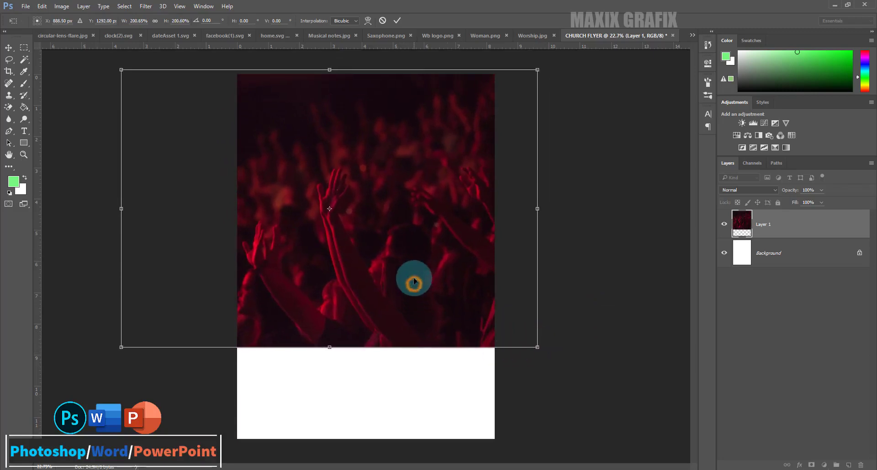
click(396, 20)
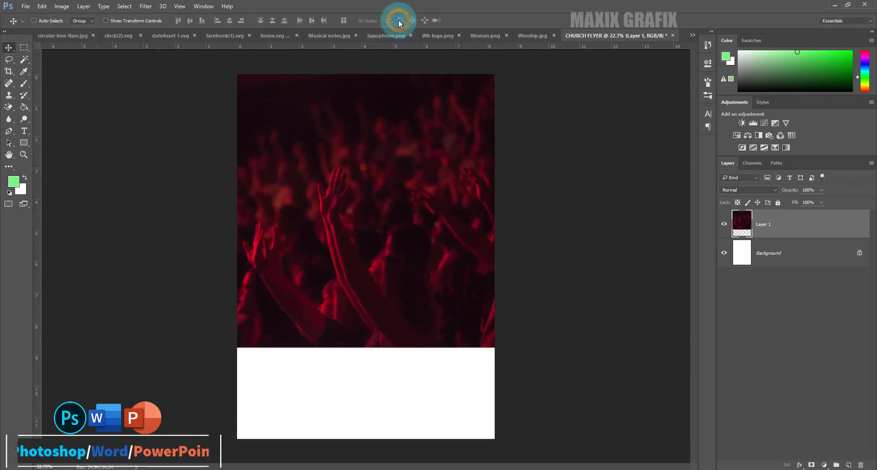
click(335, 36)
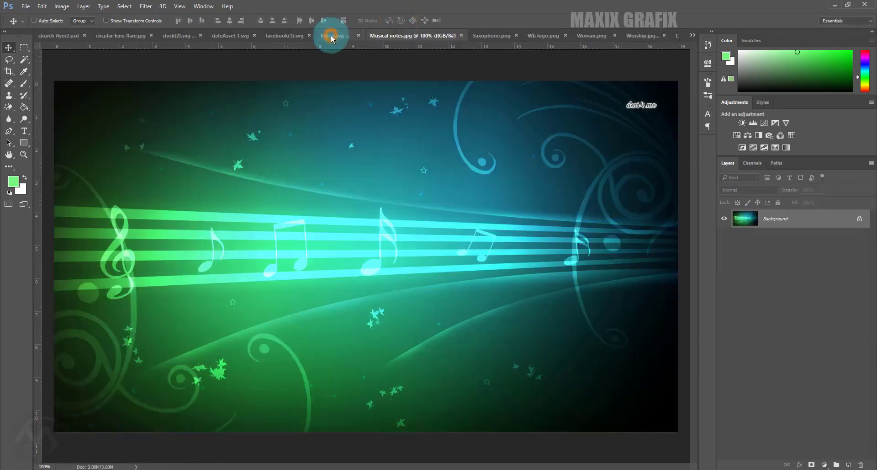
Unlock the musical notes image, copy it into CHURCH FLYER, and enlarge it.
click(860, 223)
mouse_move(323, 233)
mouse_down()
mouse_move(659, 36)
mouse_move(366, 355)
mouse_up()
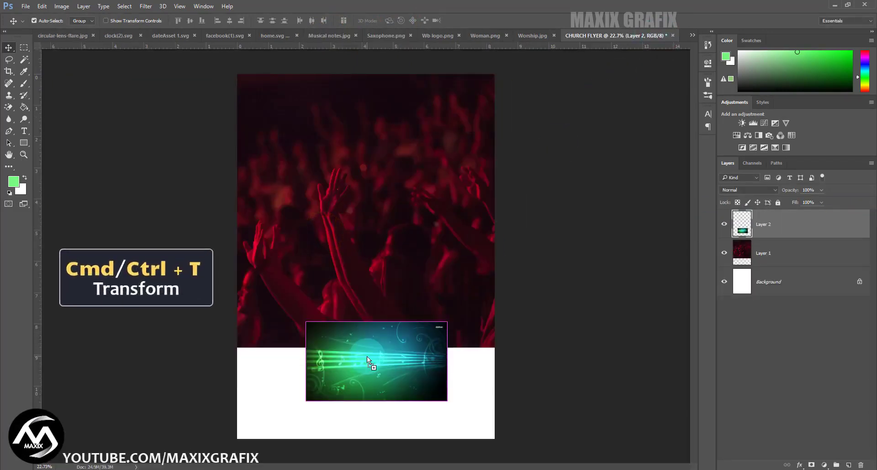
key(ctrl+t)
drag(447, 321, 540, 264)
Fit the notes image edge to edge across the flyer's bottom, up to the crowd photo.
drag(445, 305, 468, 329)
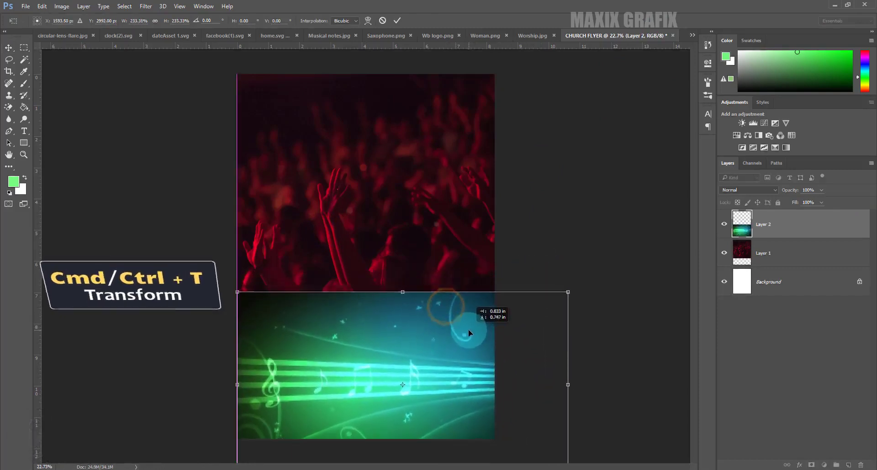
drag(567, 292, 547, 296)
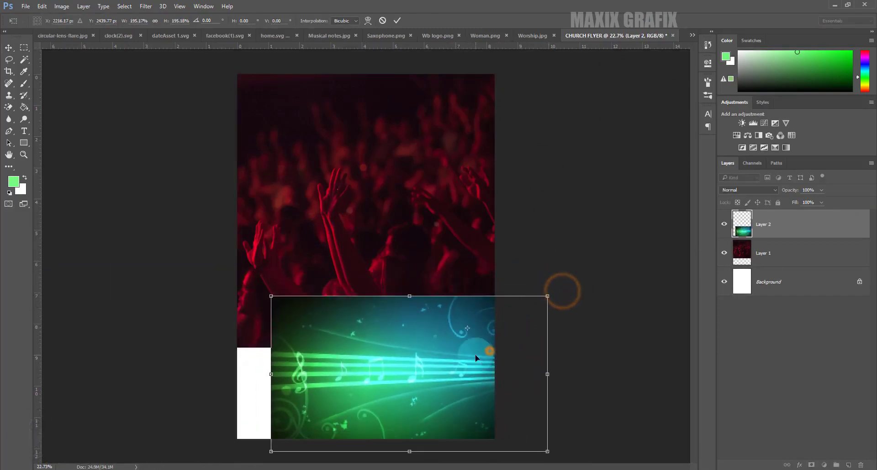
drag(470, 328, 417, 375)
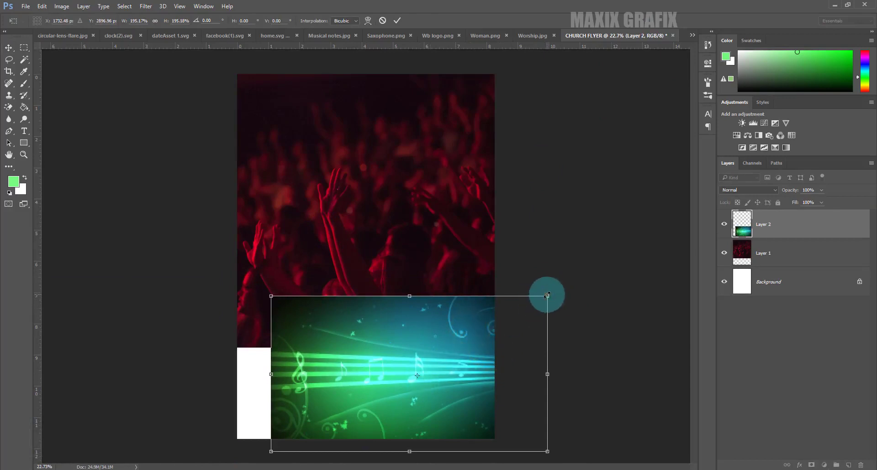
drag(548, 295, 490, 323)
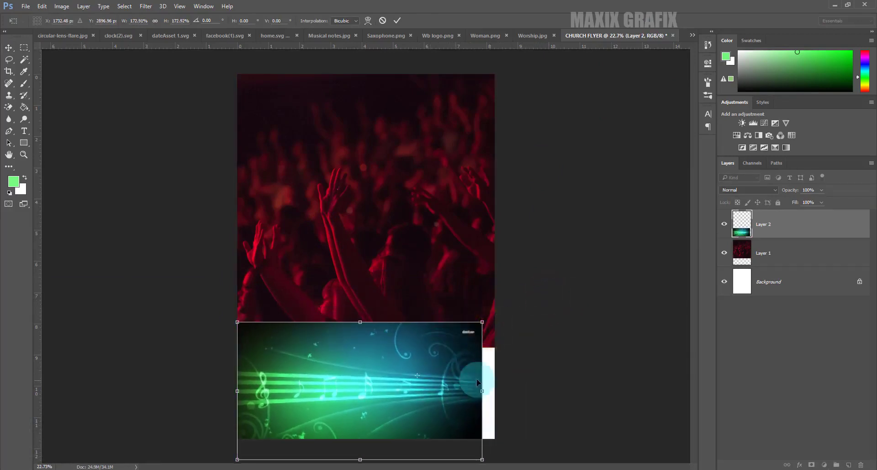
mouse_move(482, 391)
mouse_down()
mouse_move(548, 391)
mouse_move(489, 391)
mouse_up()
drag(386, 322, 391, 316)
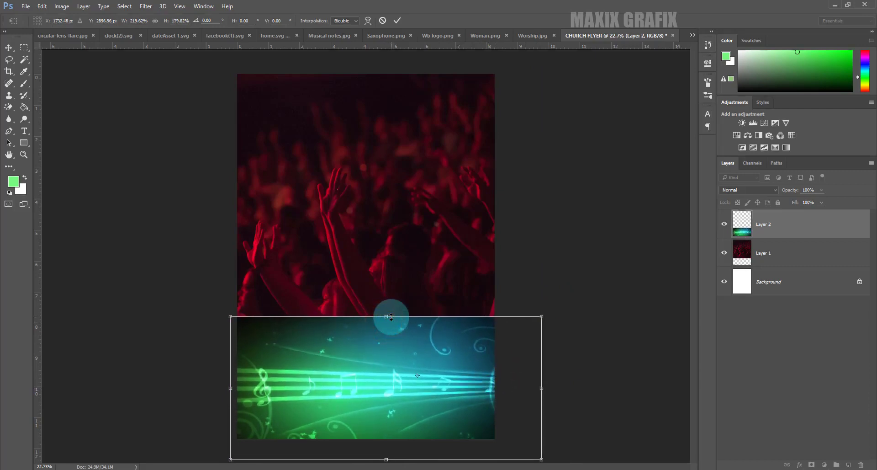
click(397, 21)
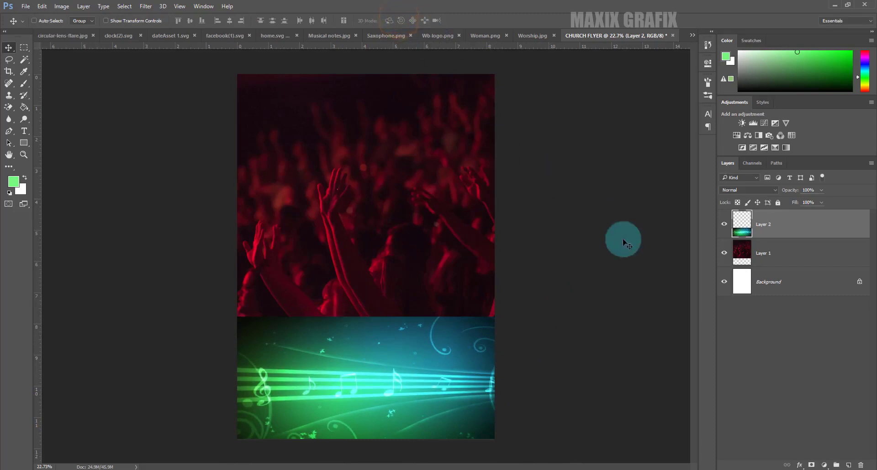
Add a Hue/Saturation adjustment clipped to the music image layer.
click(824, 464)
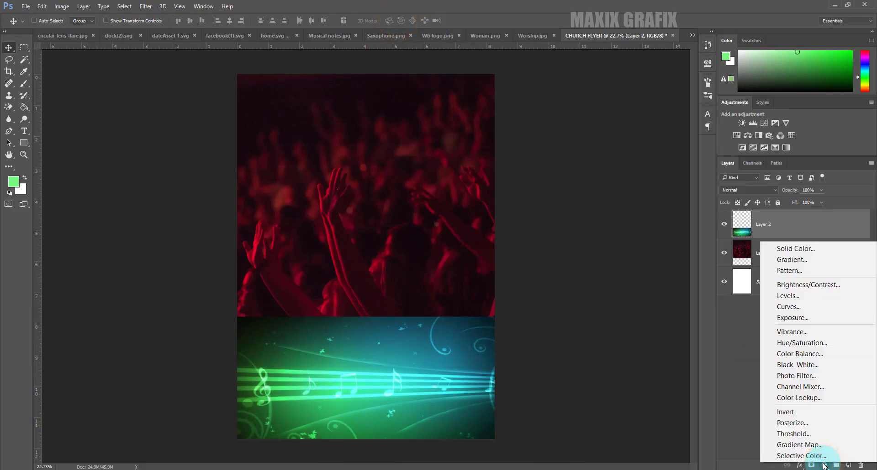
click(831, 343)
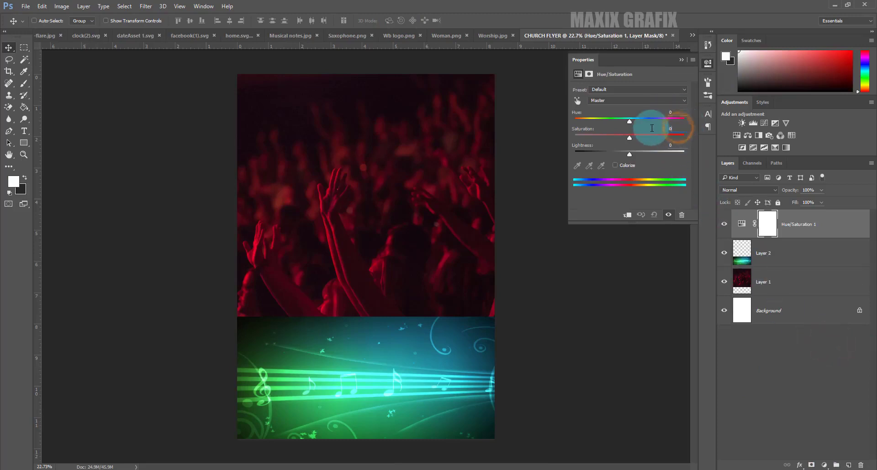
text(100)
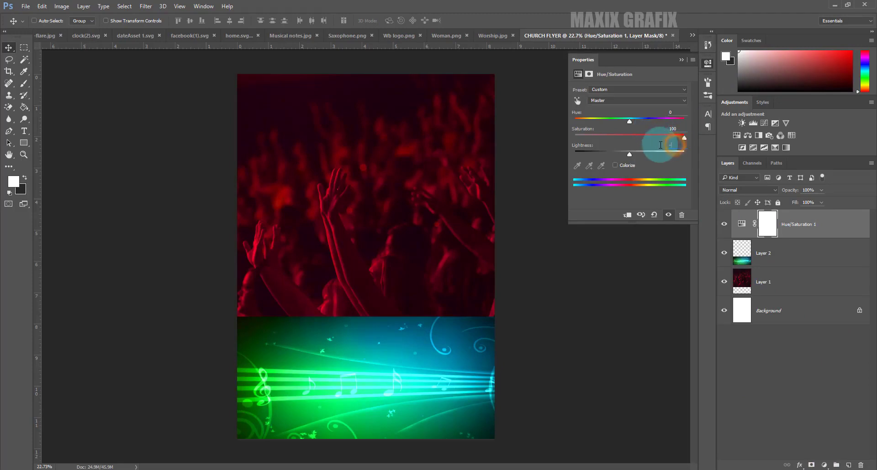
text(92)
click(628, 216)
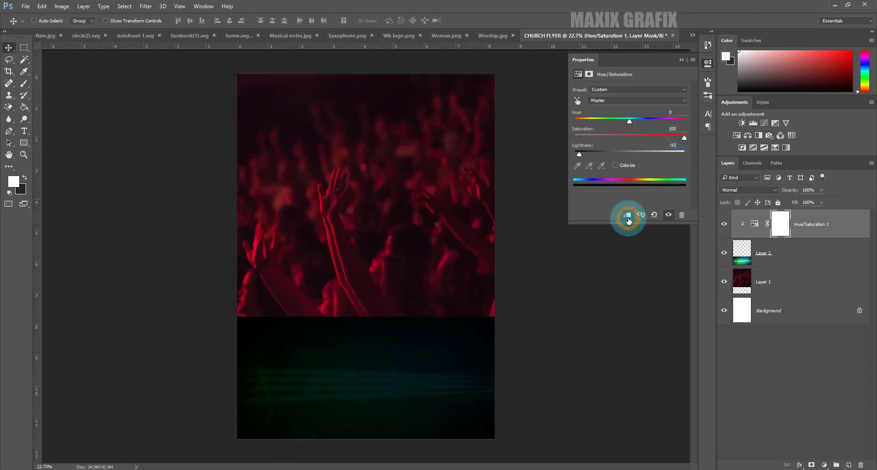
click(681, 59)
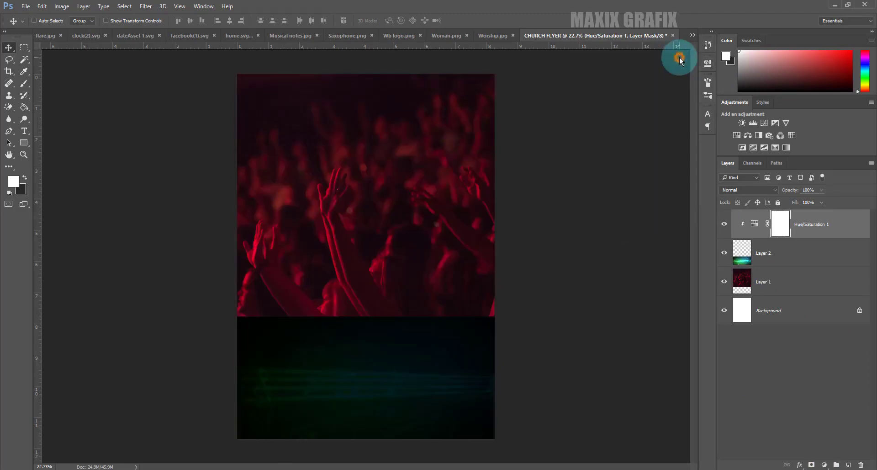
Tint the crowd photo dark green with a clipped Hue/Saturation layer: Hue 141, Lightness -60.
click(814, 285)
click(825, 464)
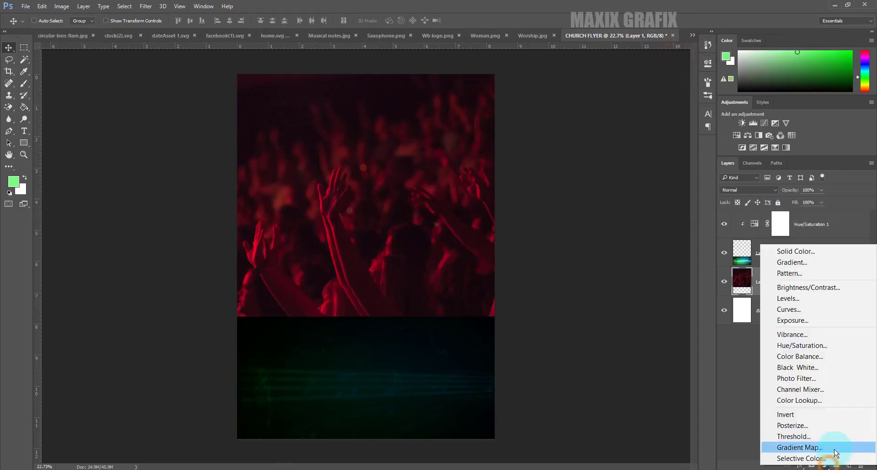
click(832, 352)
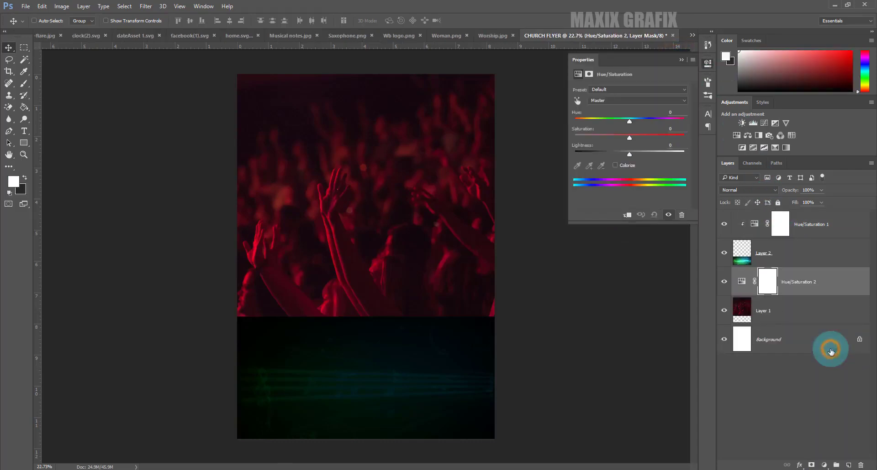
drag(645, 118, 675, 120)
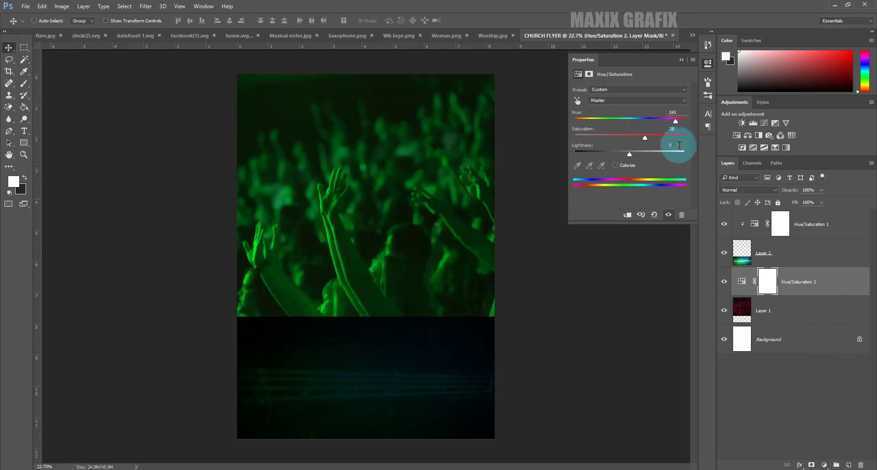
text(-60)
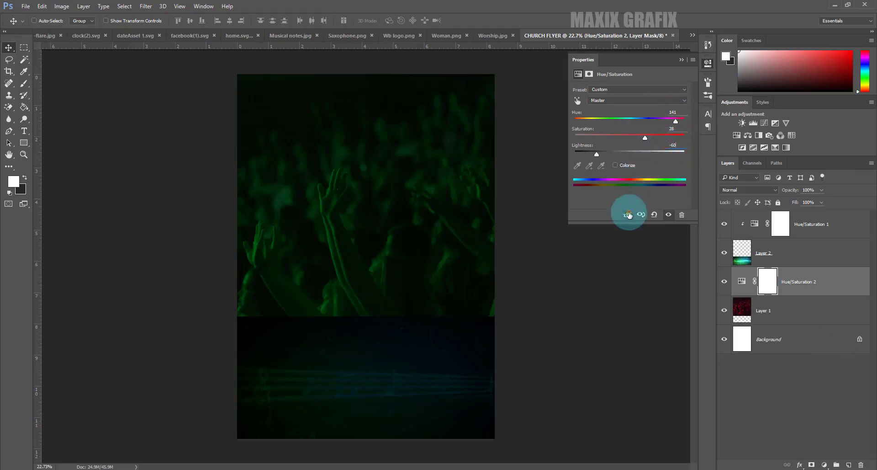
click(681, 59)
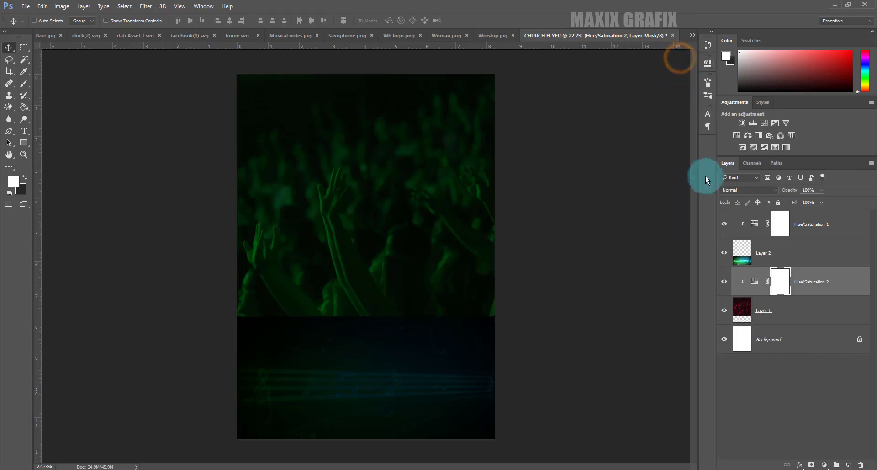
click(771, 254)
Mask Layer 2 and paint its seam with the crowd away using a soft round black brush.
click(810, 464)
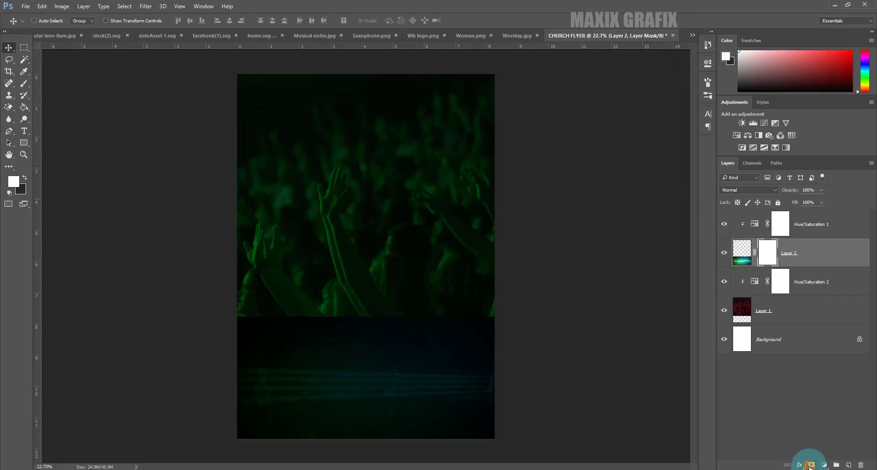
click(24, 83)
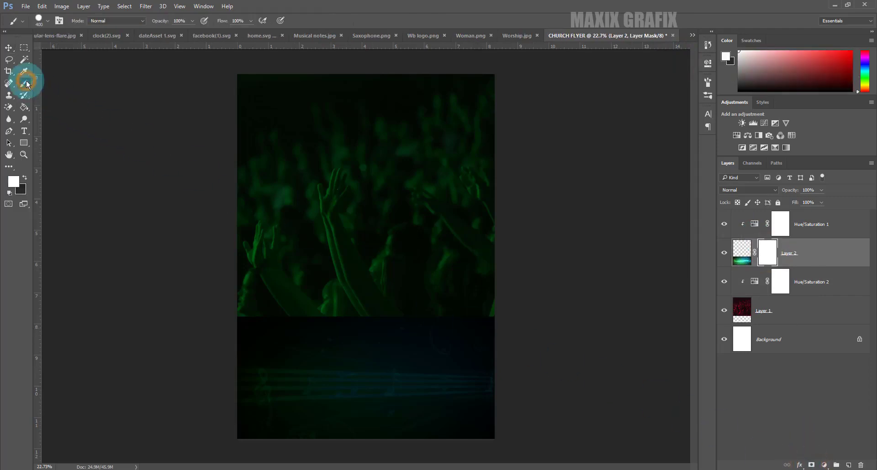
click(48, 21)
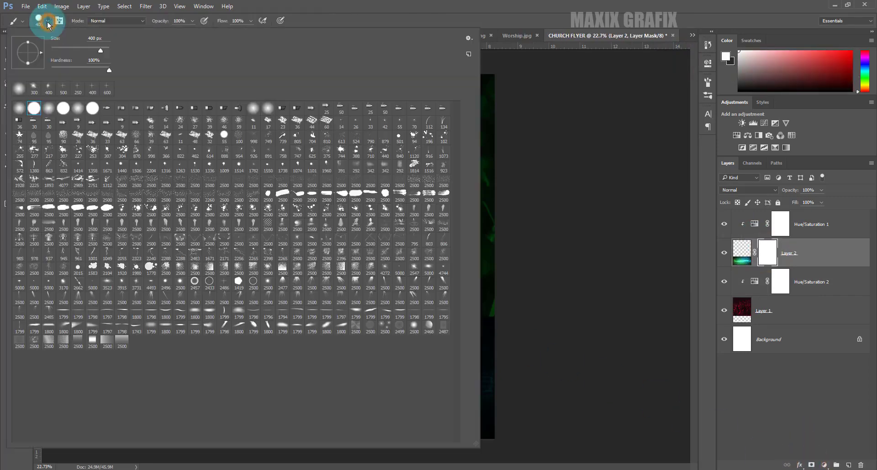
double_click(48, 109)
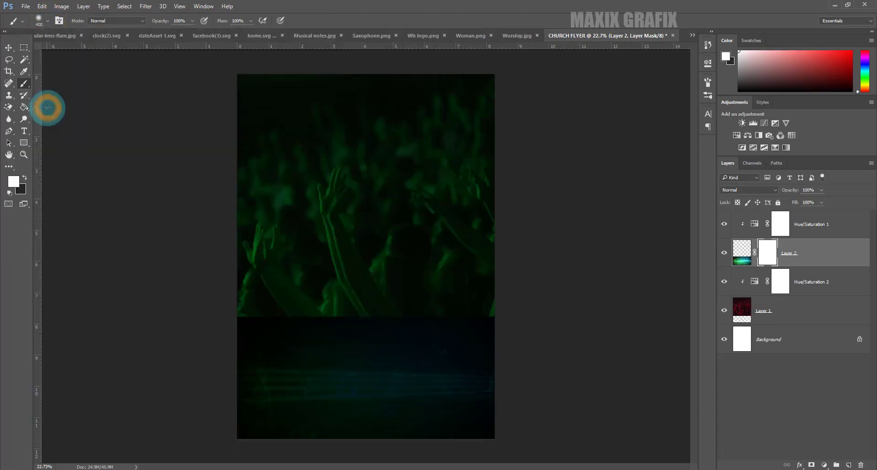
click(13, 181)
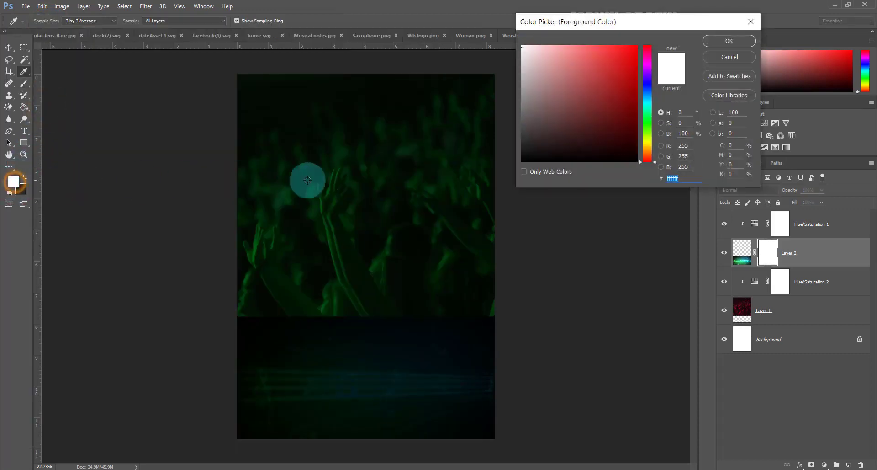
drag(528, 156, 510, 174)
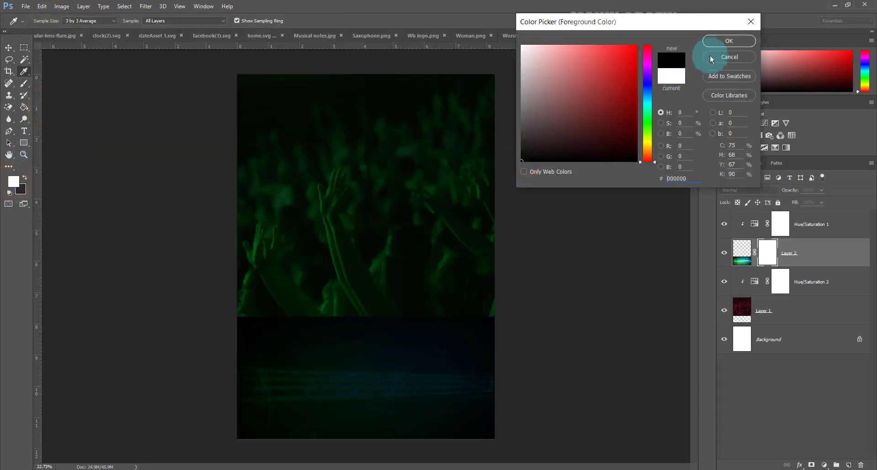
click(728, 41)
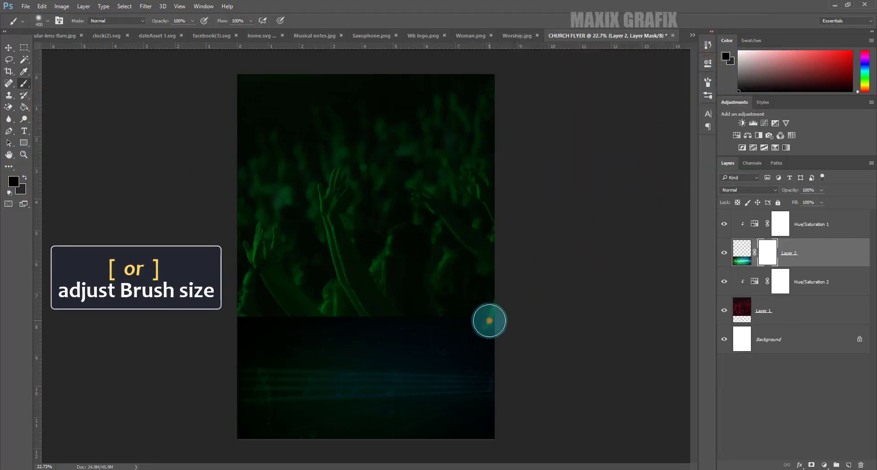
drag(490, 320, 224, 322)
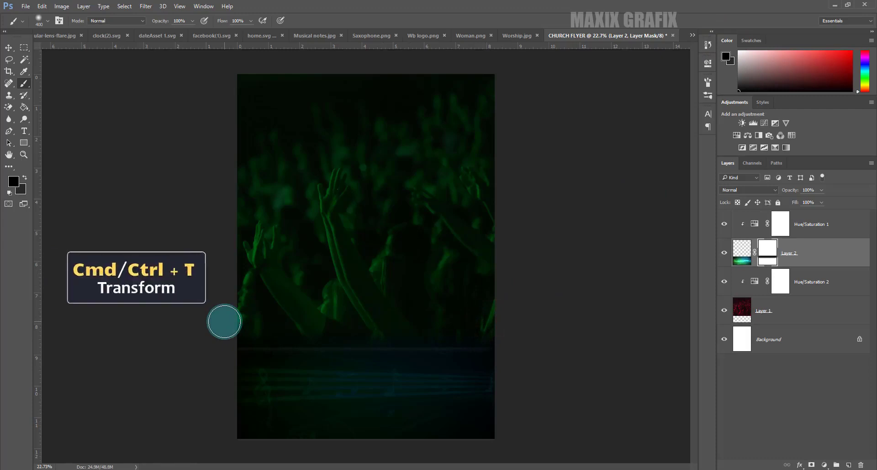
Stretch Layer 2 slightly taller upward, then show the Woman.png document.
key(ctrl+t)
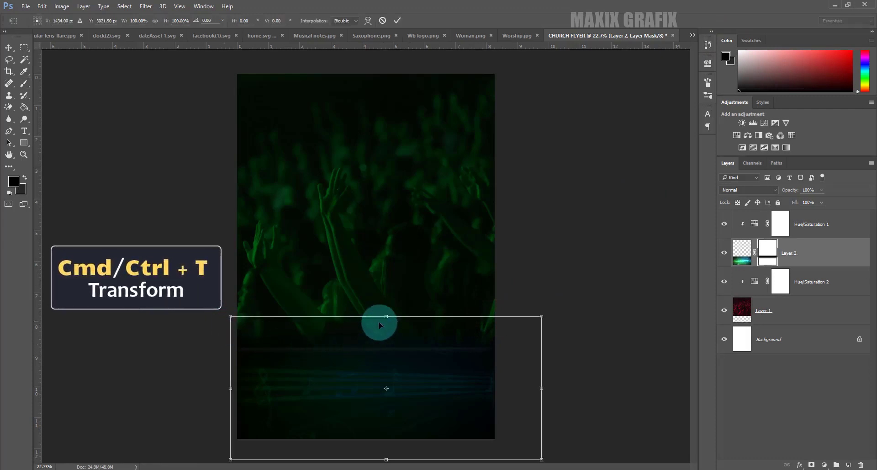
drag(386, 316, 387, 307)
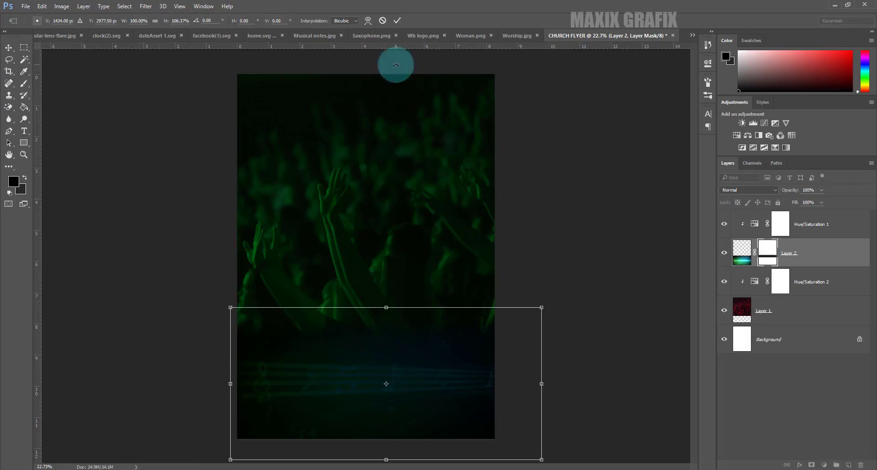
click(398, 20)
click(469, 35)
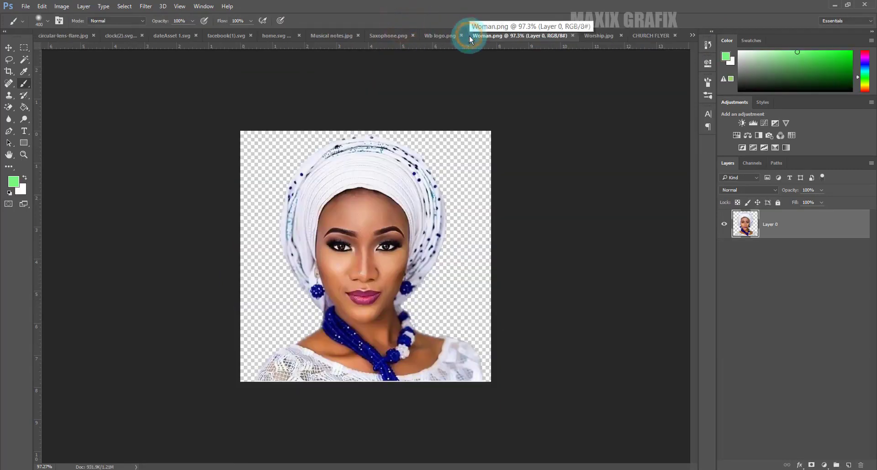
Drag the woman's portrait into CHURCH FLYER as Layer 3, moved to the top and unclipped.
click(9, 48)
drag(252, 201, 591, 65)
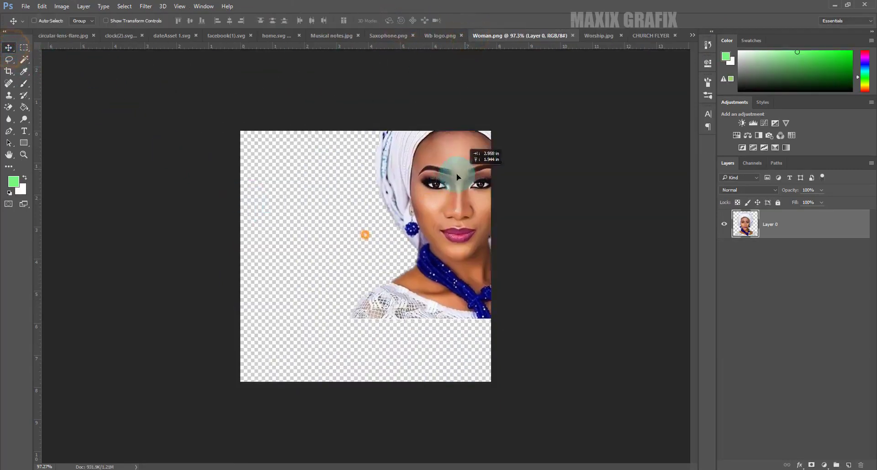
drag(356, 181, 355, 182)
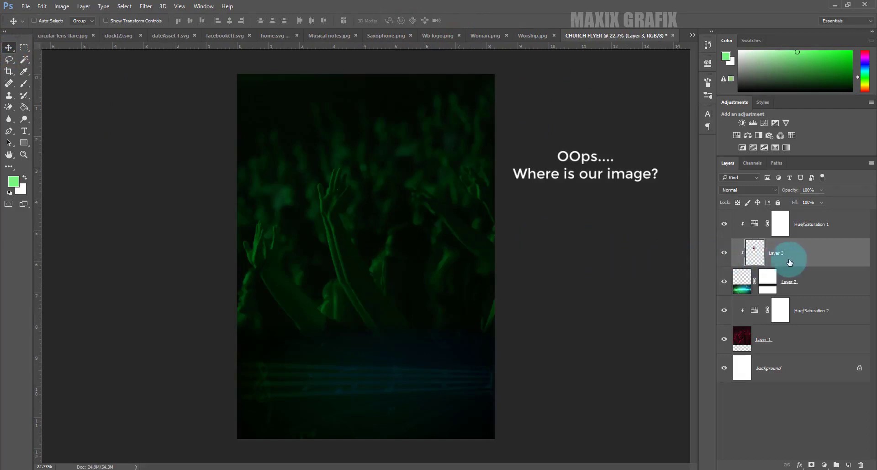
mouse_move(783, 254)
mouse_down()
mouse_move(794, 254)
mouse_move(796, 215)
mouse_up()
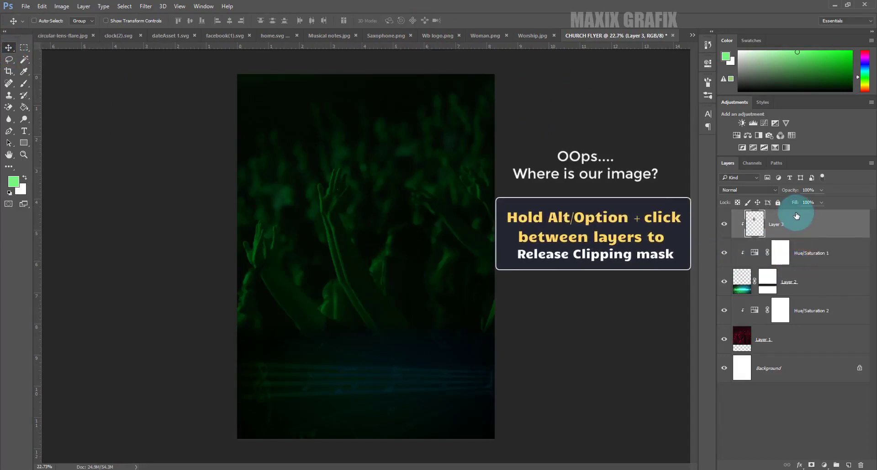
alt+click(806, 233)
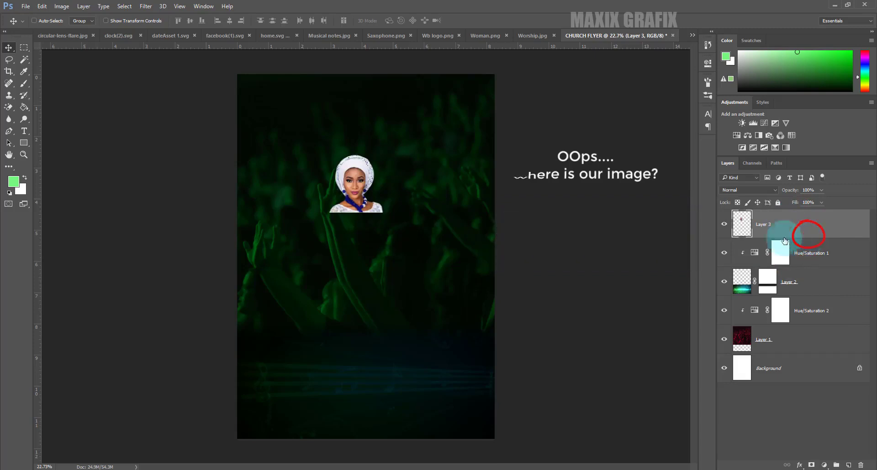
Enlarge the portrait to about 219% and centre it near the flyer's top.
key(ctrl+t)
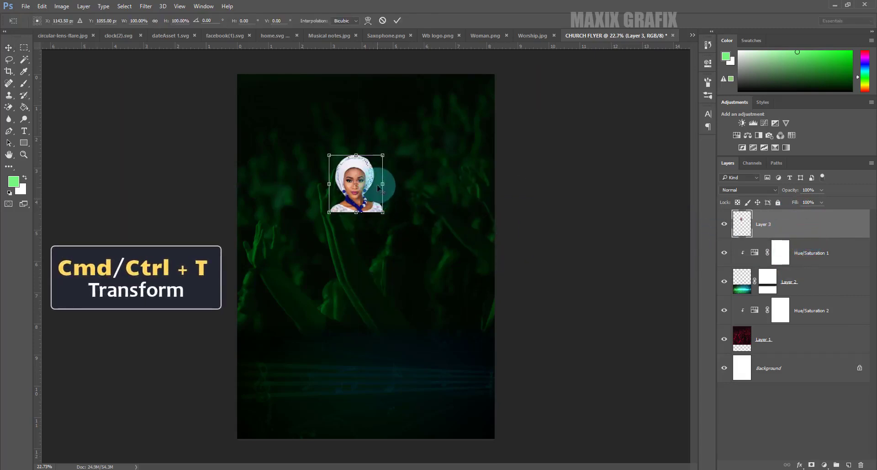
drag(382, 154, 419, 115)
drag(380, 145, 390, 142)
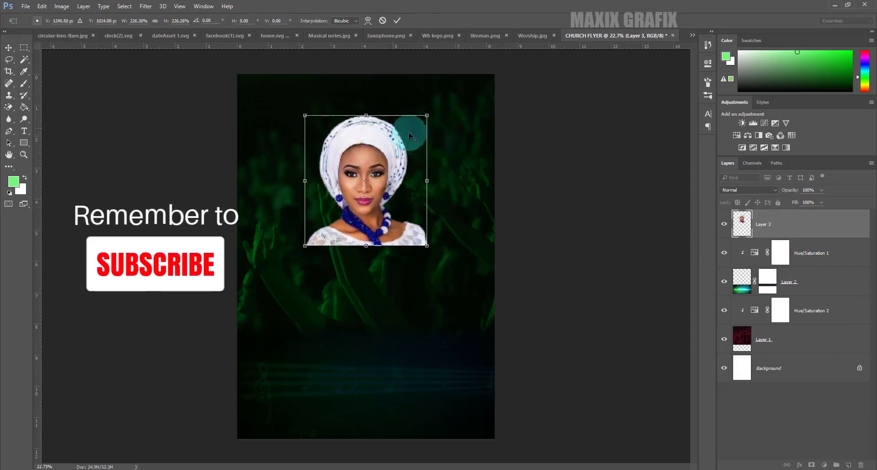
drag(426, 115, 425, 118)
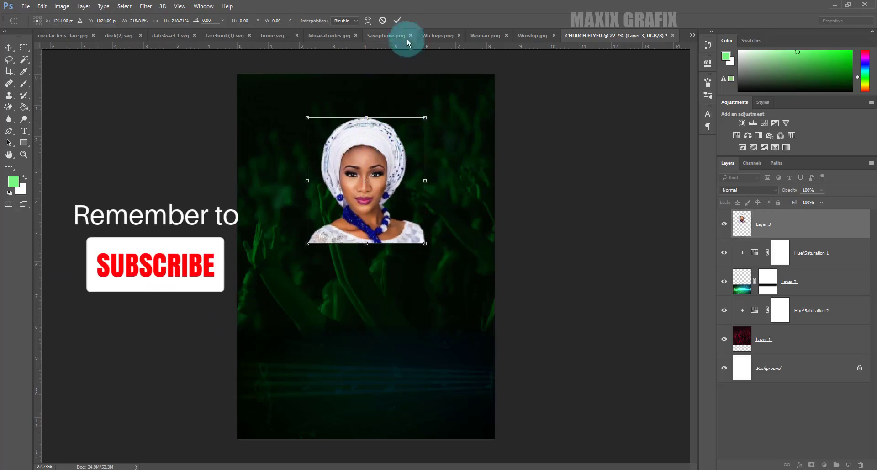
click(397, 21)
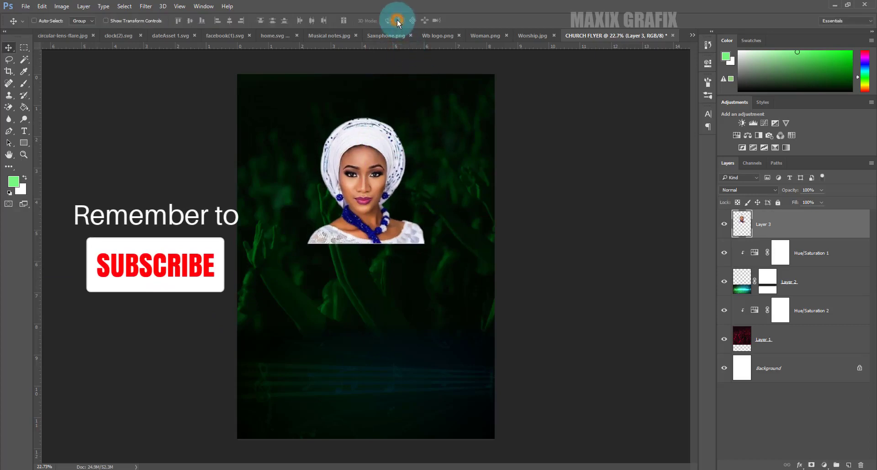
Add a Brightness/Contrast layer with contrast 51, clipped to the portrait's Layer 3.
click(824, 464)
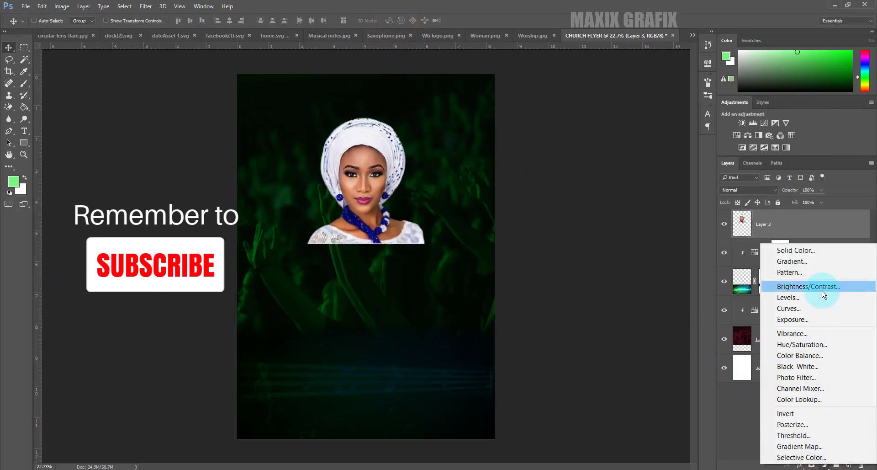
click(843, 288)
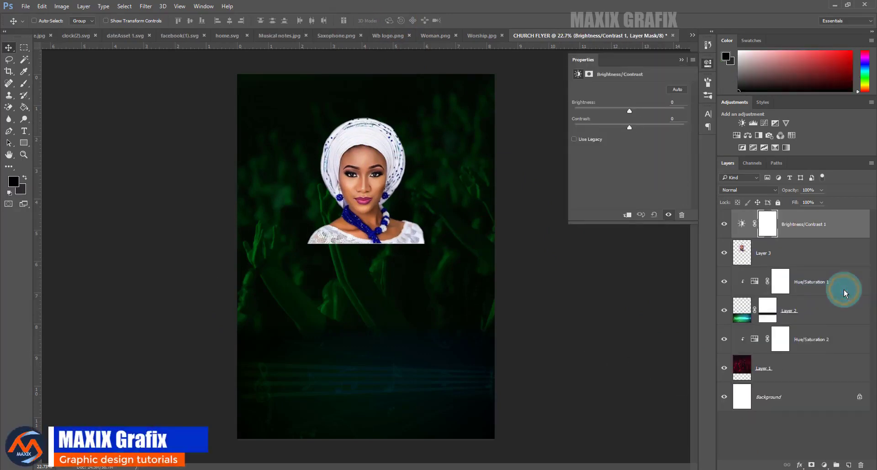
click(672, 119)
text(51)
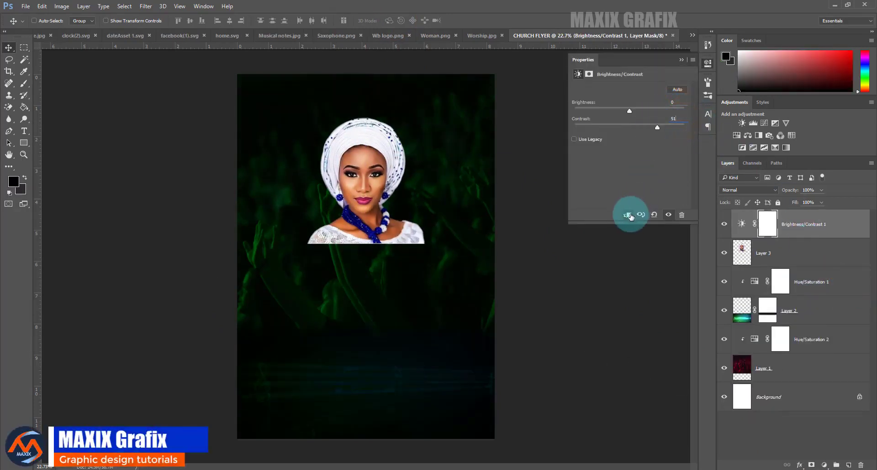
click(680, 60)
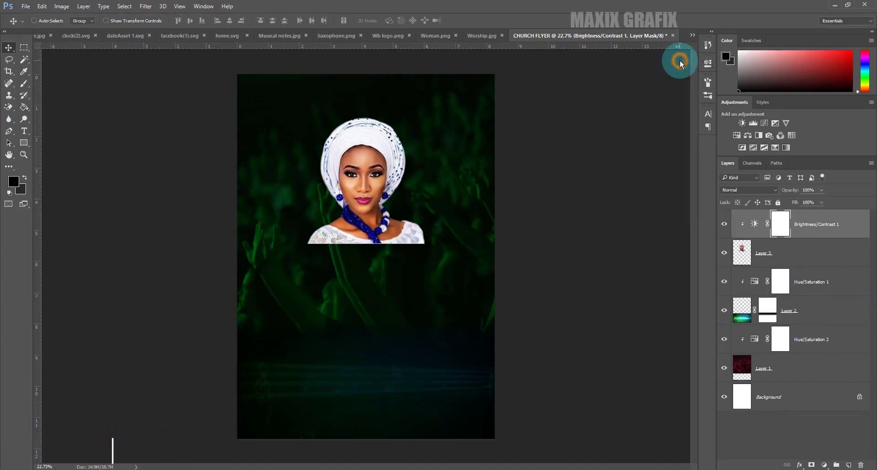
click(806, 249)
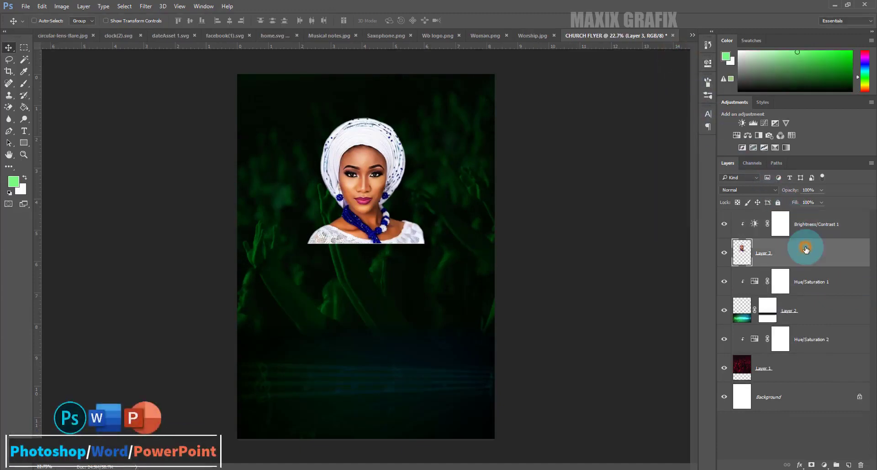
Mask the portrait, brush away its bottom edge, and add empty Layer 4 above Brightness/Contrast 1.
click(811, 465)
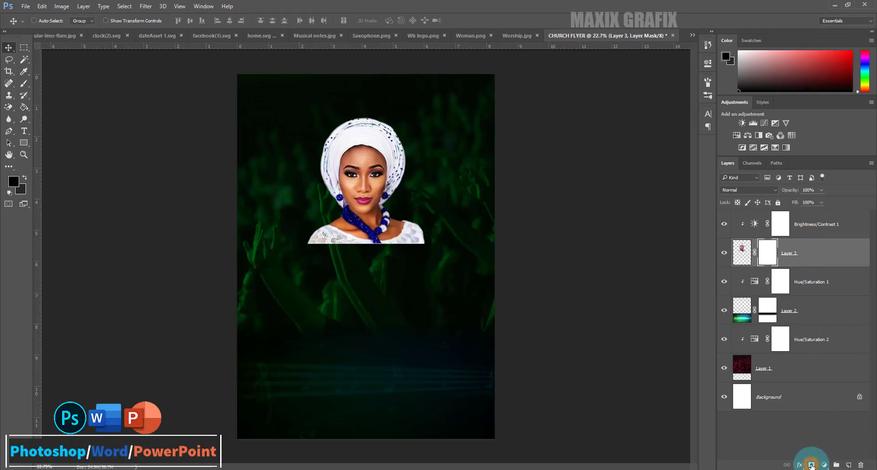
click(26, 84)
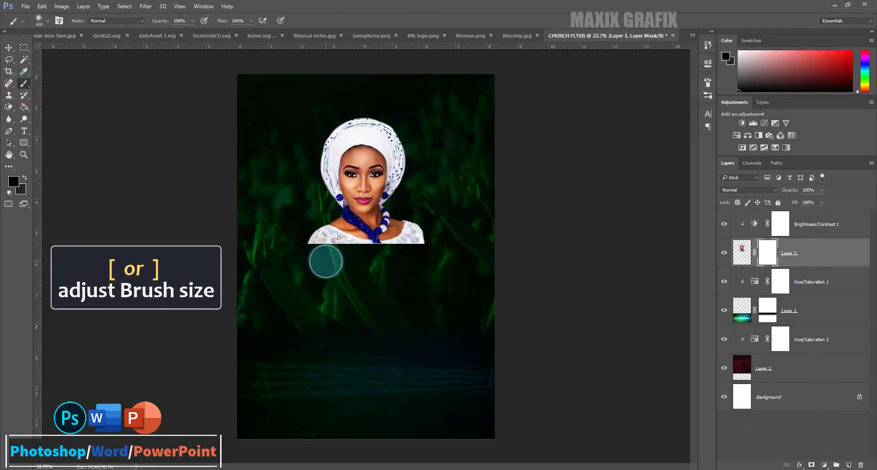
drag(303, 246, 356, 255)
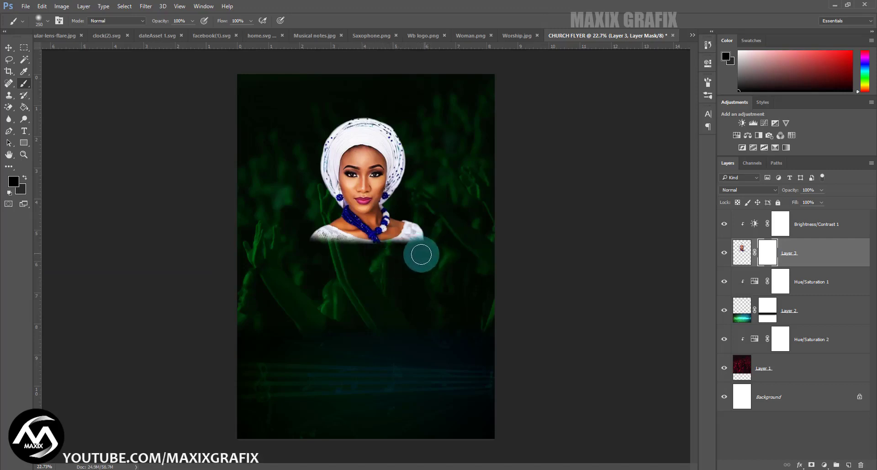
click(800, 225)
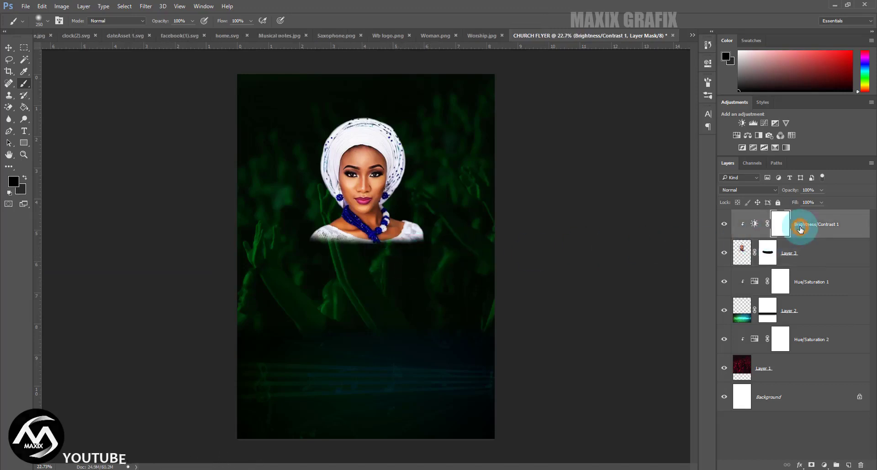
click(848, 464)
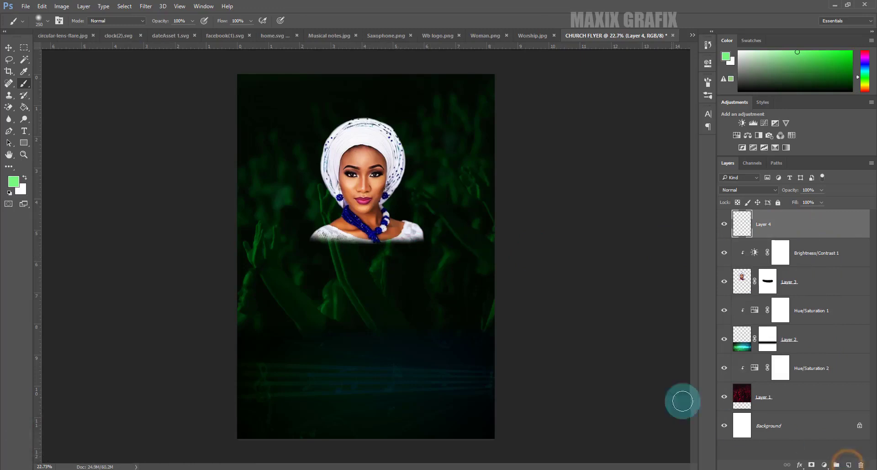
Type the word SING below the woman's portrait.
click(24, 130)
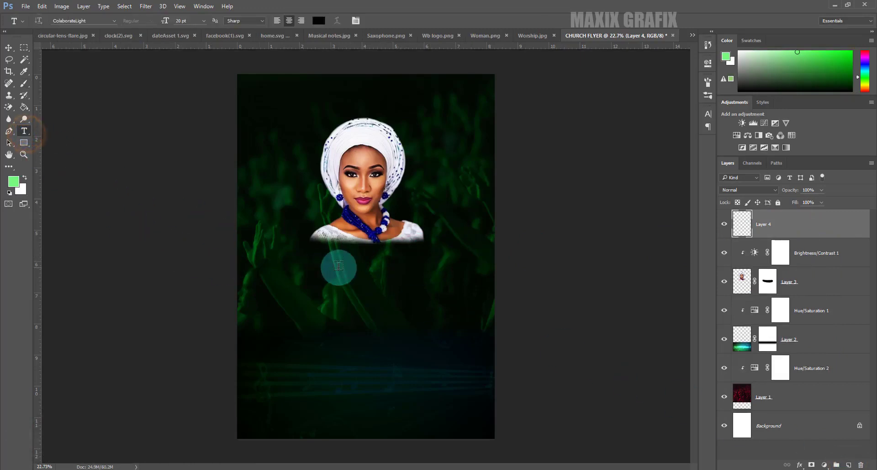
click(340, 265)
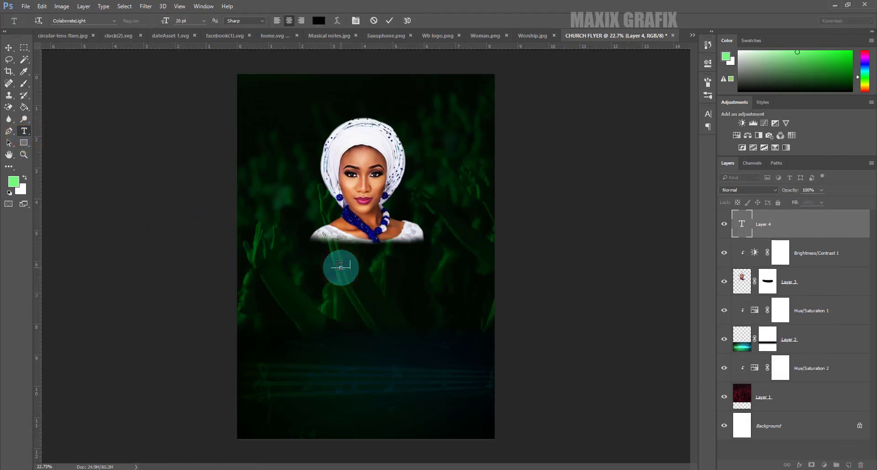
text(SING)
click(389, 21)
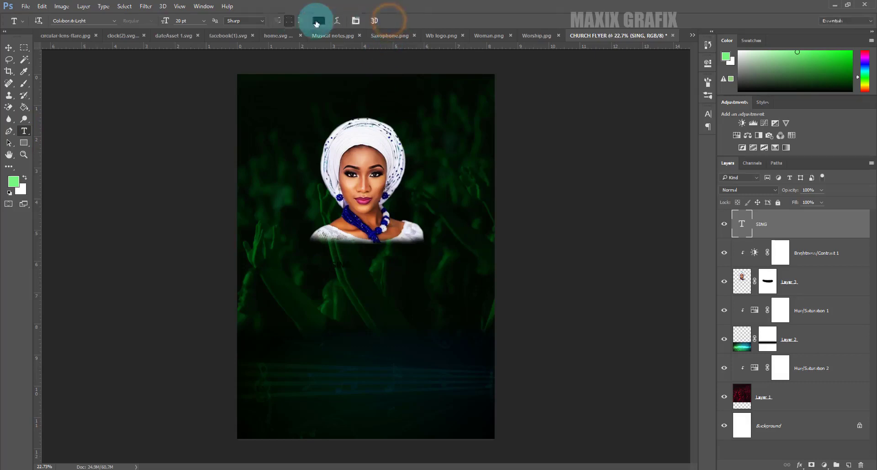
Format SING in bold Aller Display at 170 pt with colour #003a04.
click(203, 6)
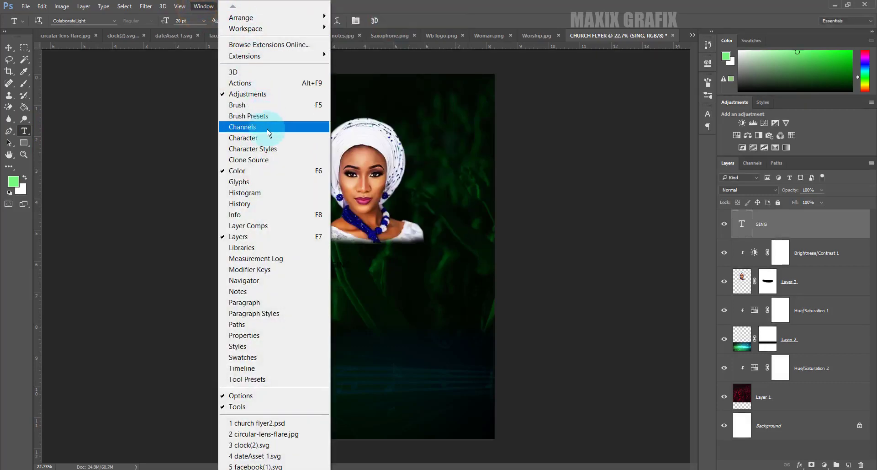
click(259, 138)
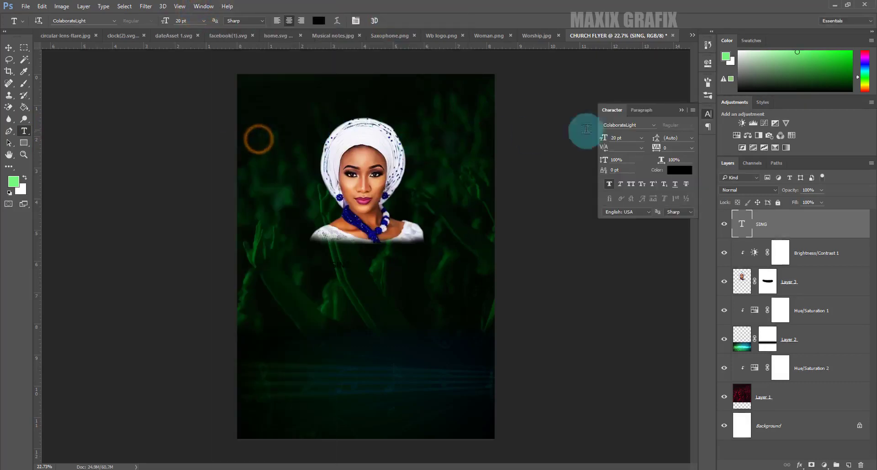
click(654, 125)
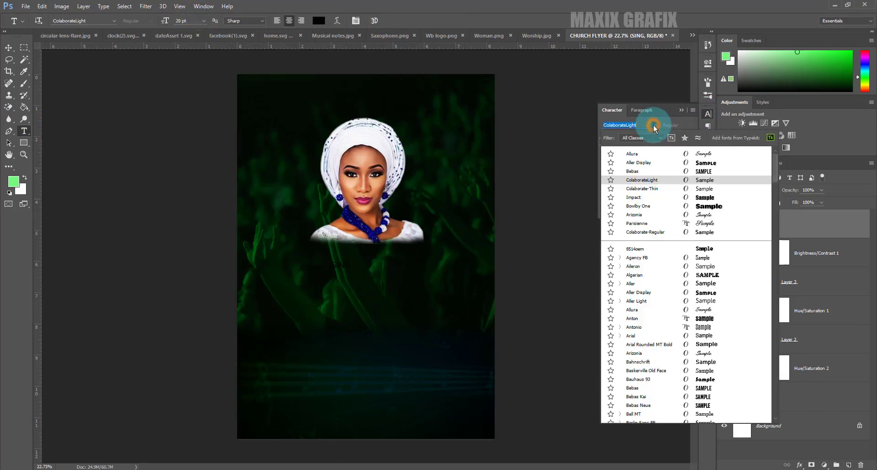
click(667, 162)
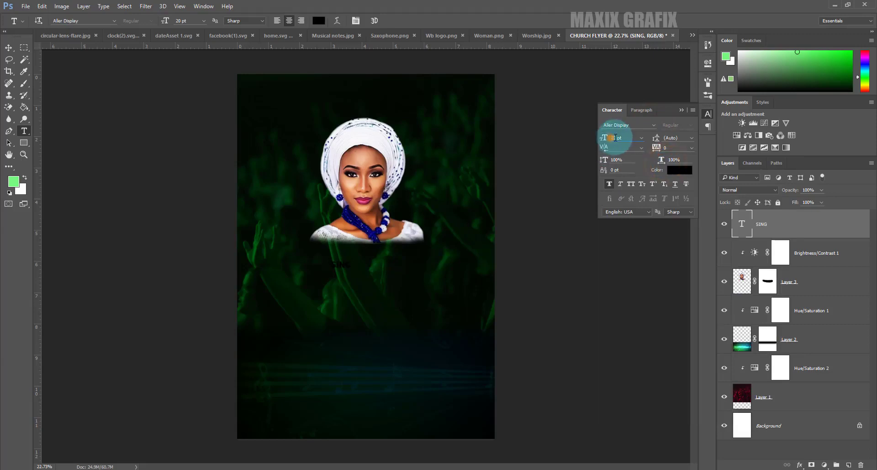
text(170)
key(Return)
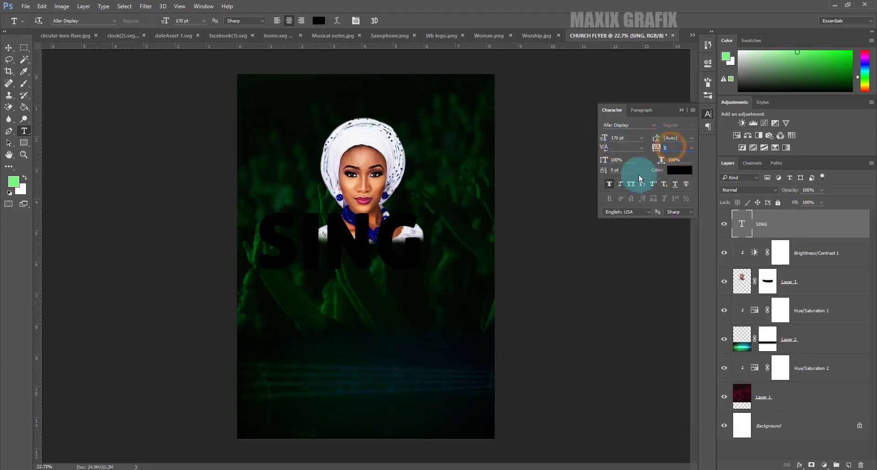
click(608, 183)
click(679, 170)
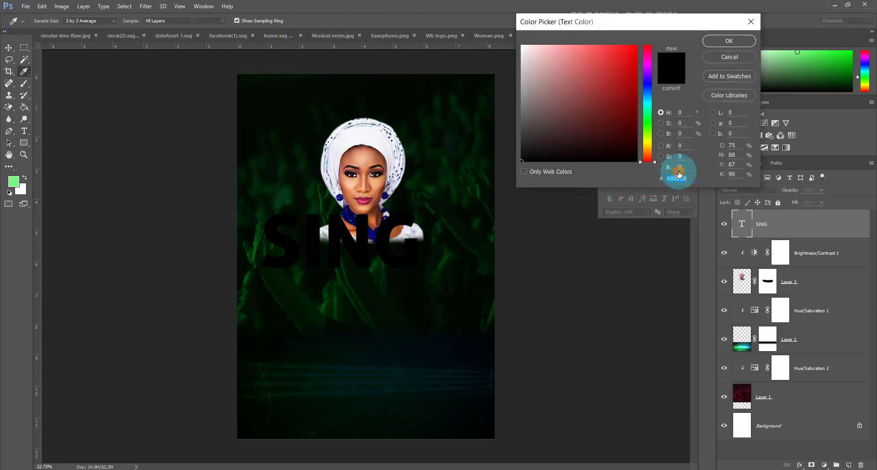
text(003a)
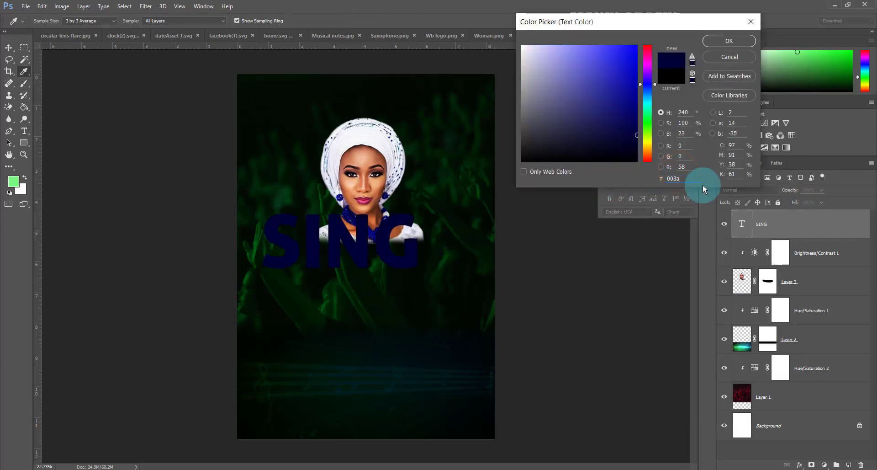
text(04)
click(726, 41)
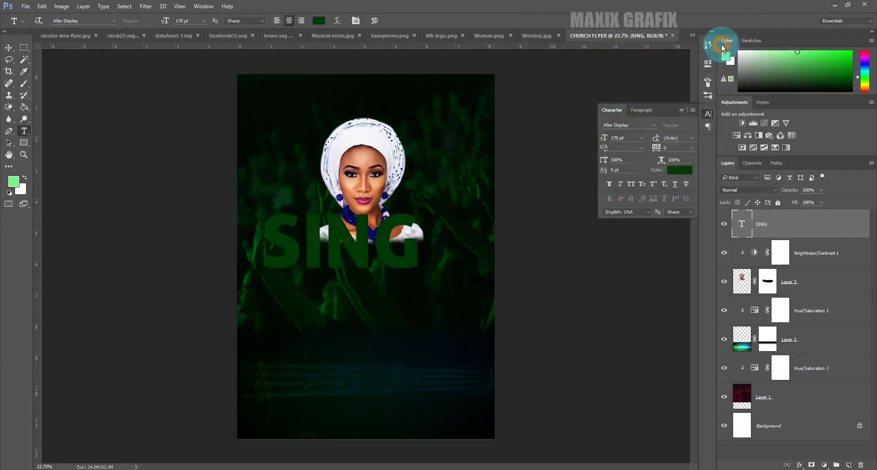
Give SING an Emboss-style Bevel & Emboss with 365% depth and 10 px size.
click(799, 465)
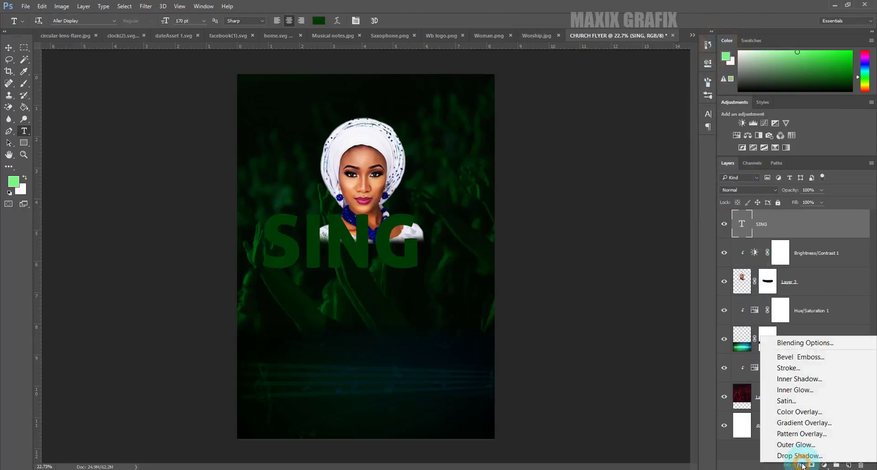
click(826, 359)
click(704, 126)
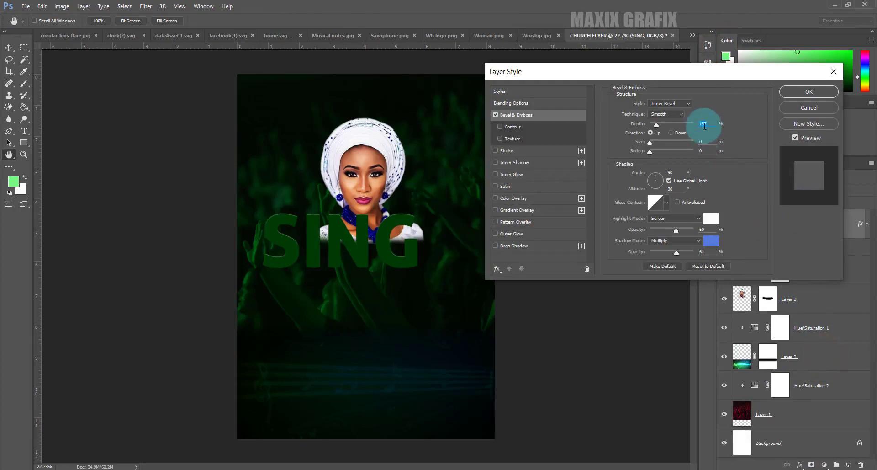
click(687, 105)
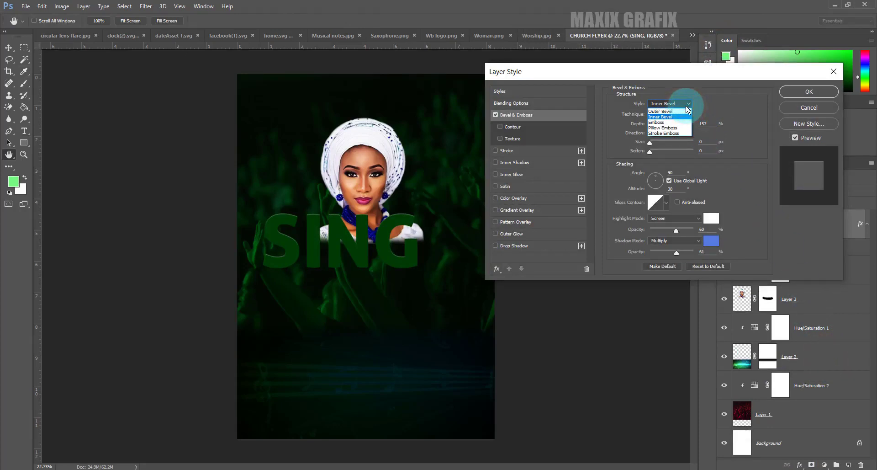
click(672, 123)
click(680, 116)
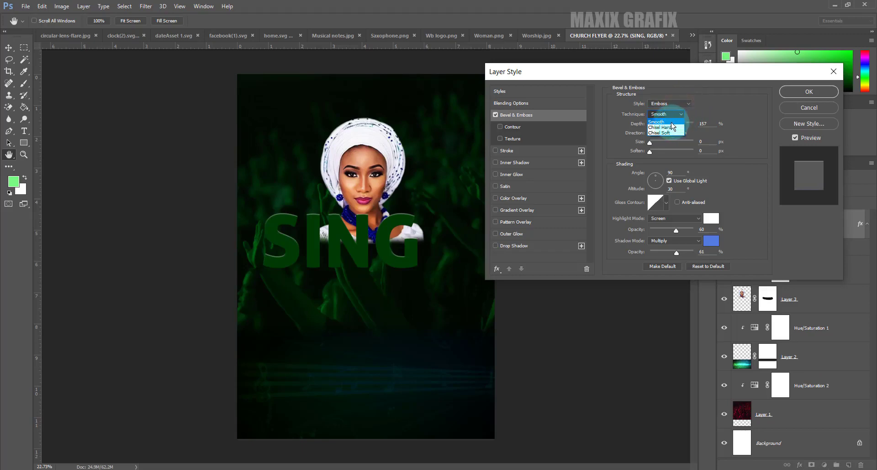
text(365)
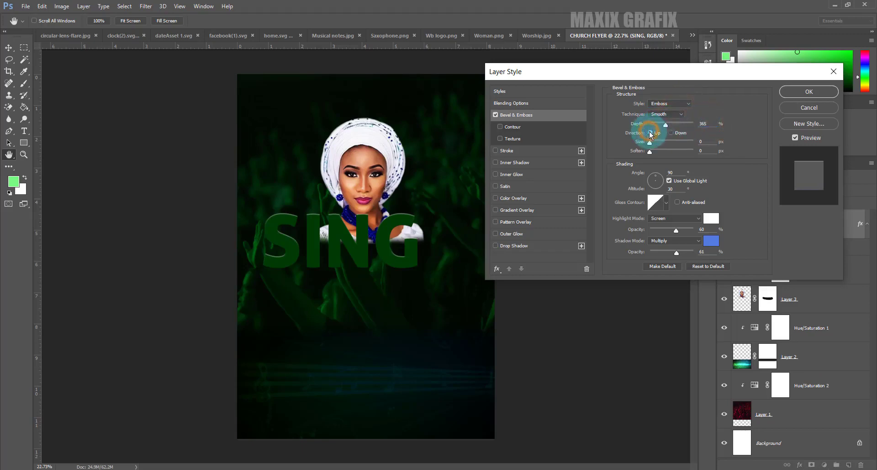
click(702, 141)
text(10)
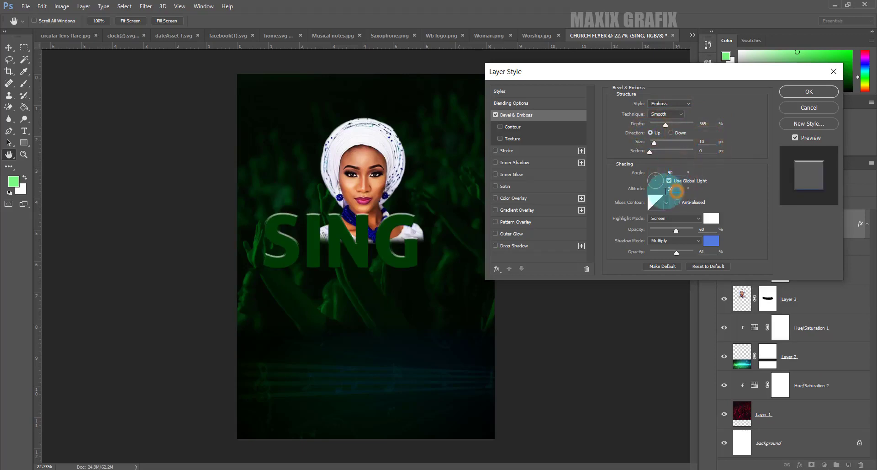
Set the emboss highlight to white in Screen mode and the shadow colour to black.
click(693, 216)
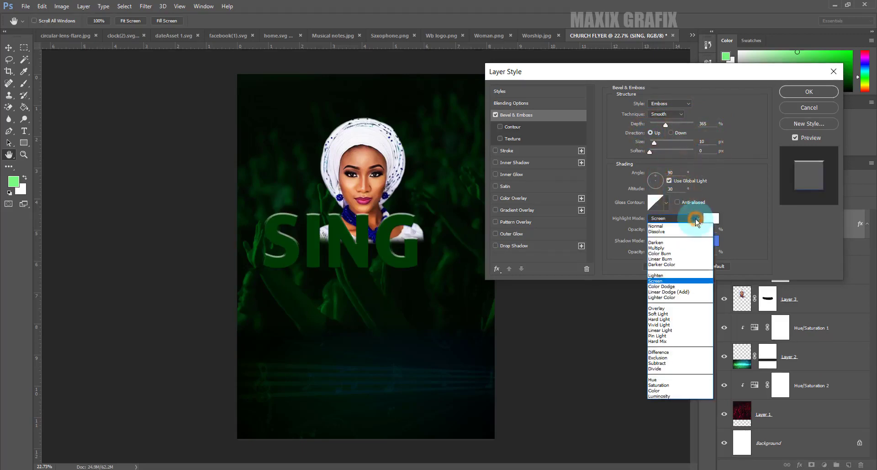
click(676, 282)
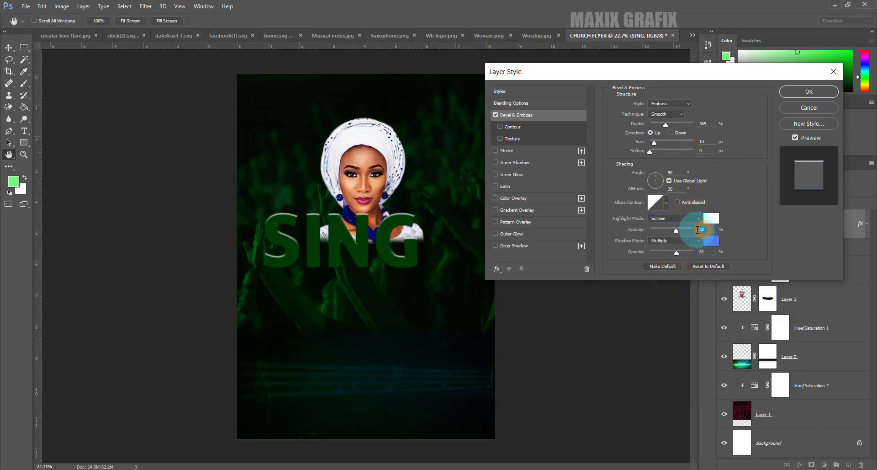
click(711, 219)
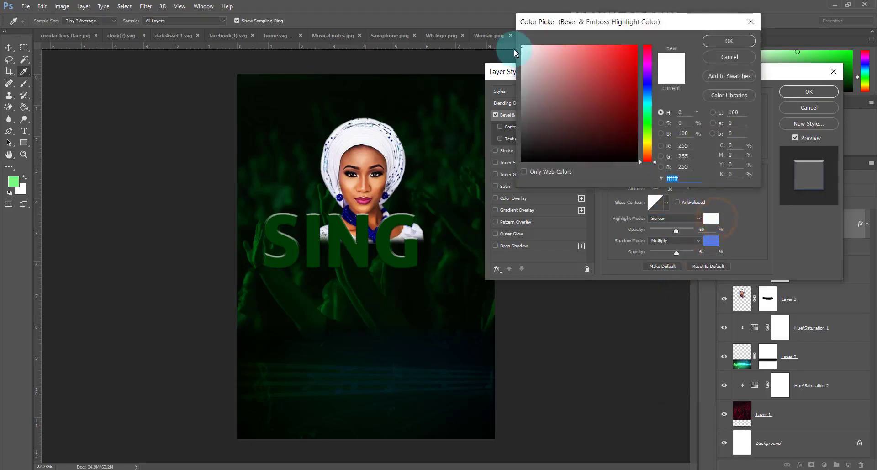
click(728, 40)
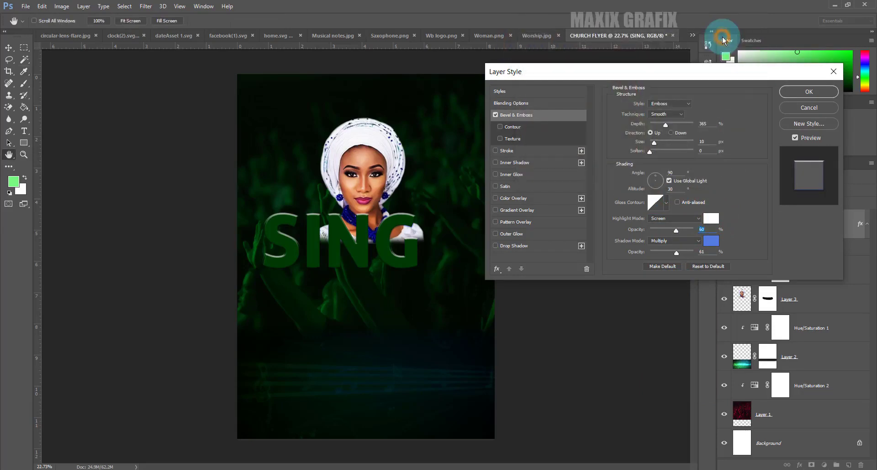
click(710, 240)
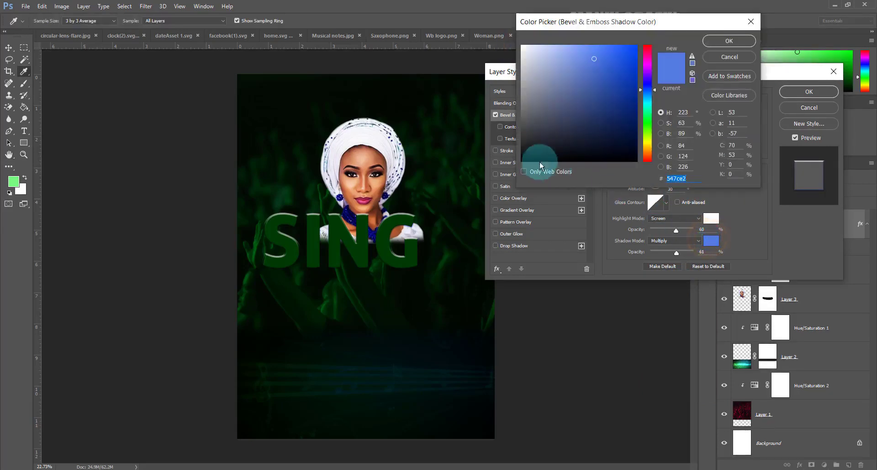
drag(531, 154, 506, 167)
click(746, 42)
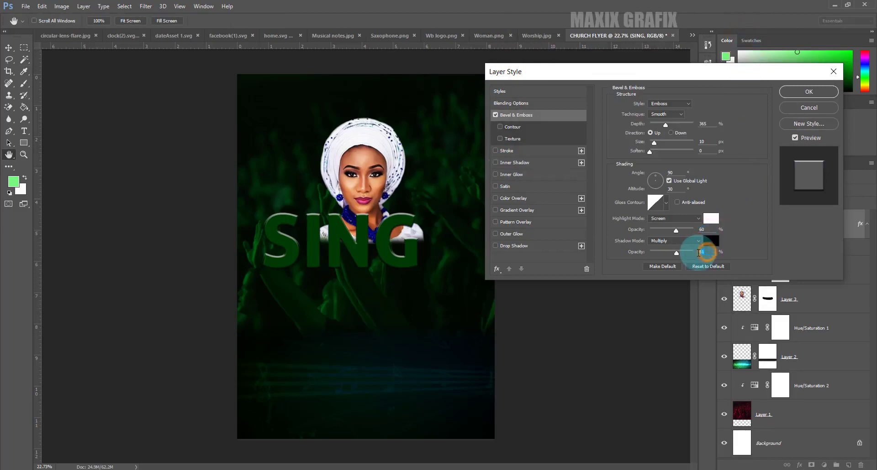
click(706, 252)
text(60)
Apply the emboss to SING and move the text right and further down the flyer.
click(806, 92)
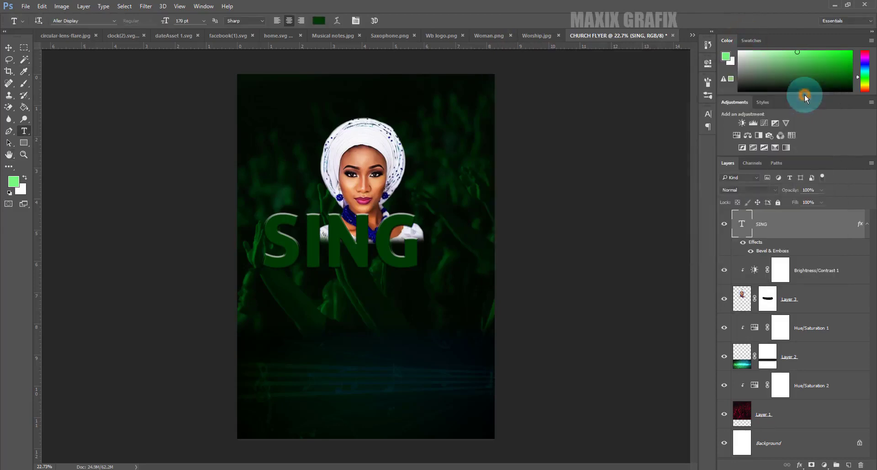
click(867, 223)
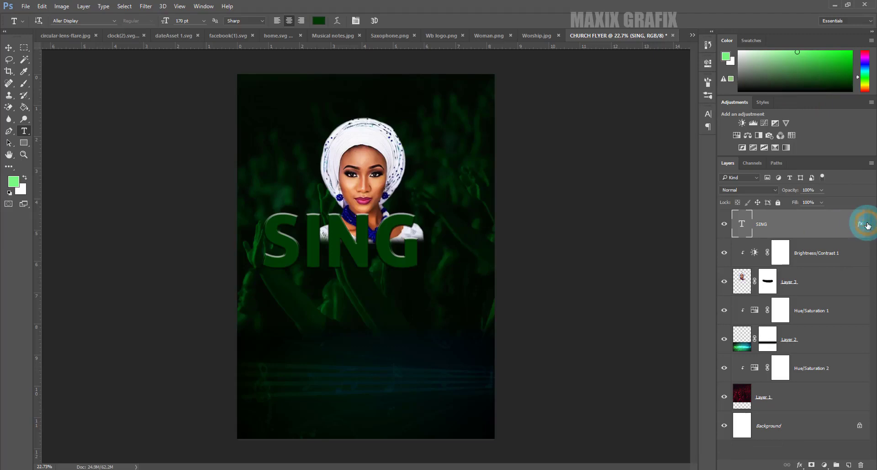
click(338, 249)
drag(350, 296, 378, 298)
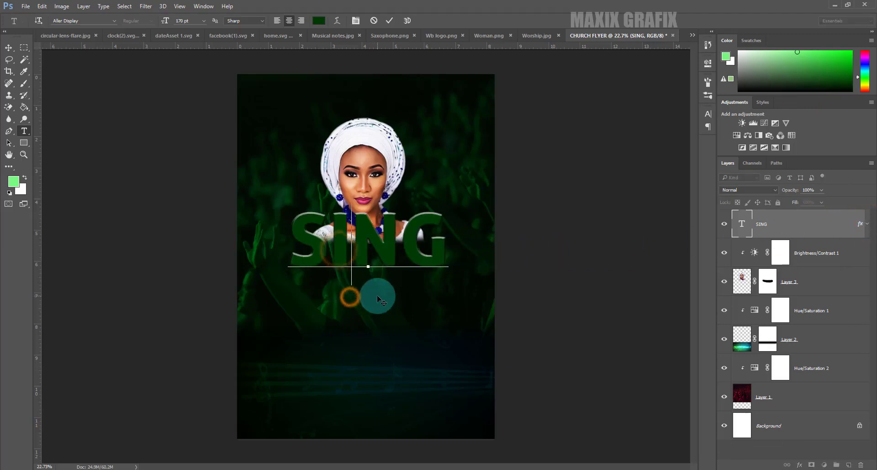
click(389, 21)
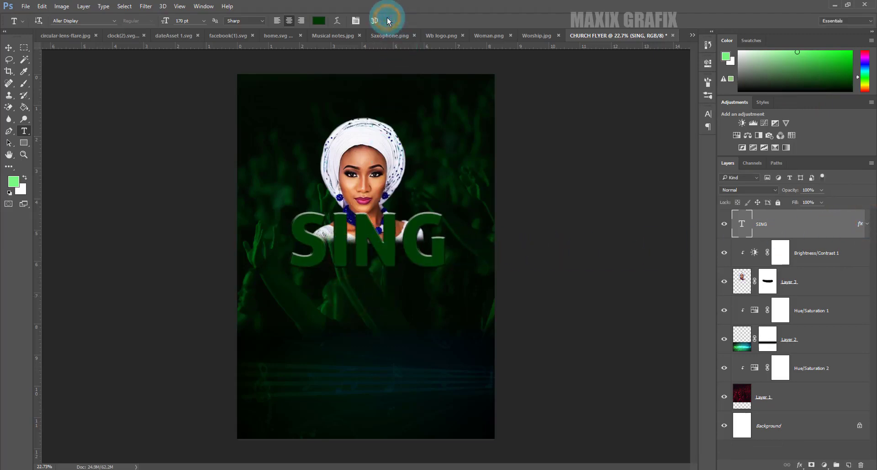
click(8, 48)
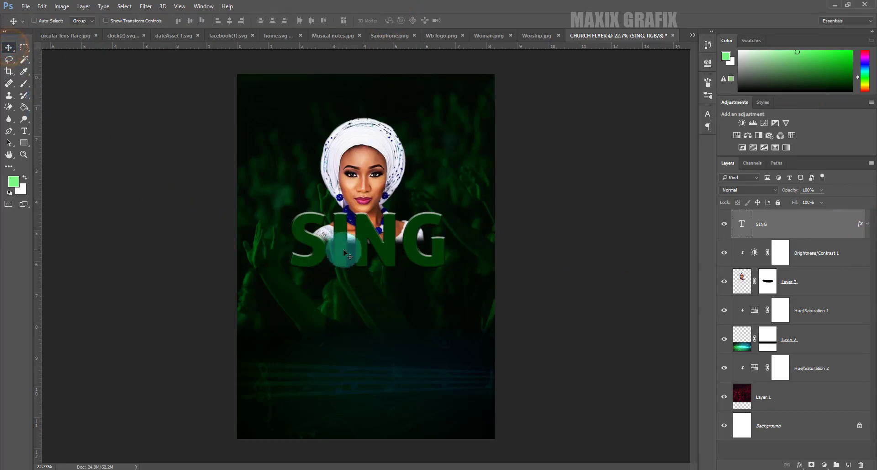
drag(344, 249, 358, 270)
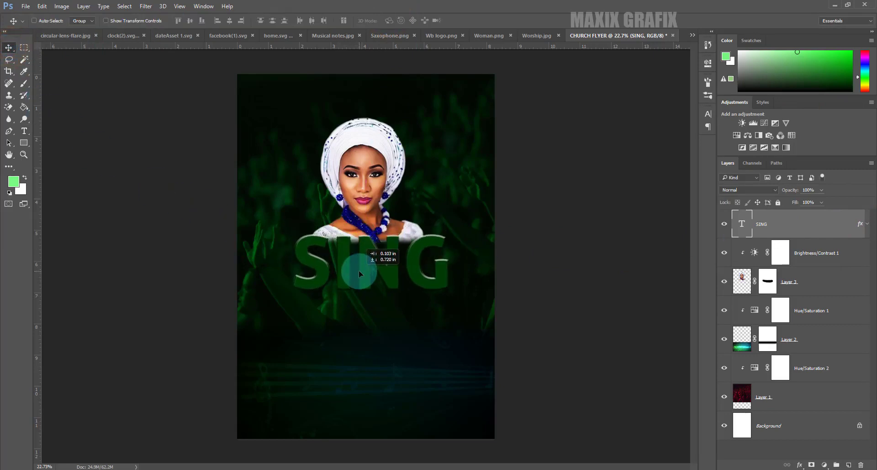
Centre SING horizontally on the whole canvas, then zoom in on the text.
click(123, 7)
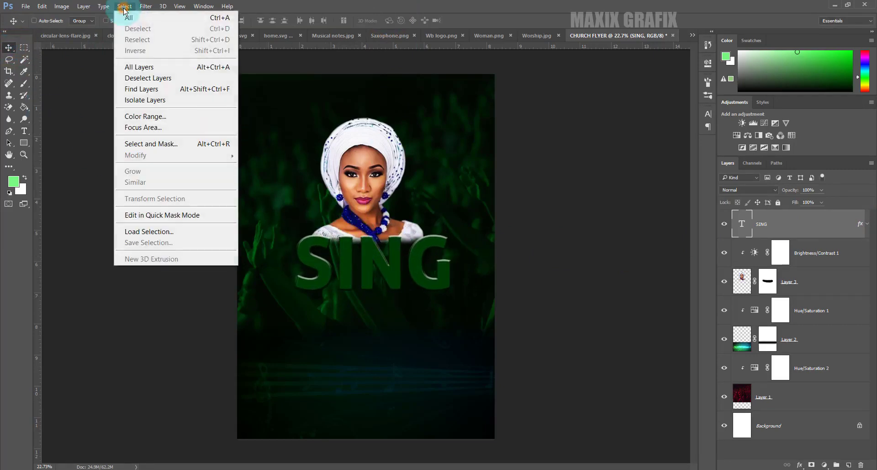
click(129, 17)
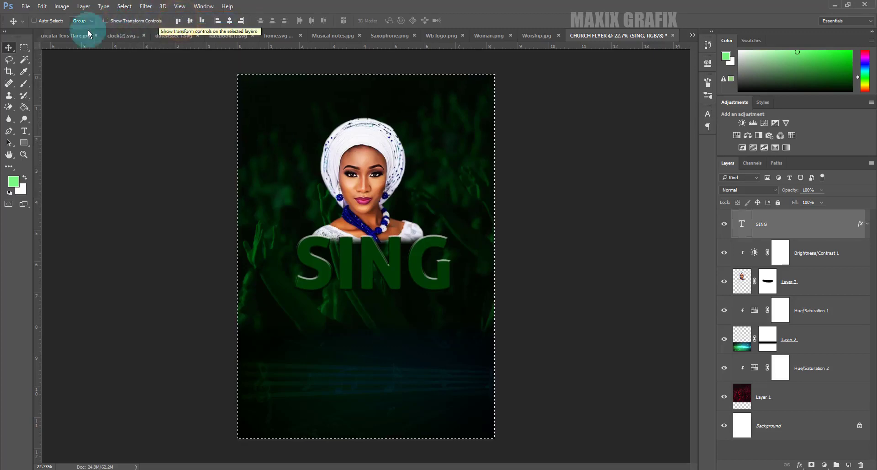
click(229, 21)
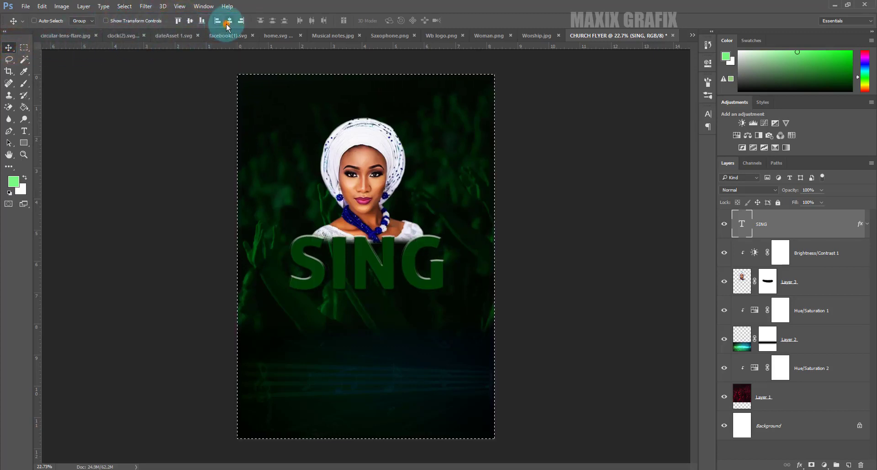
click(129, 9)
click(177, 30)
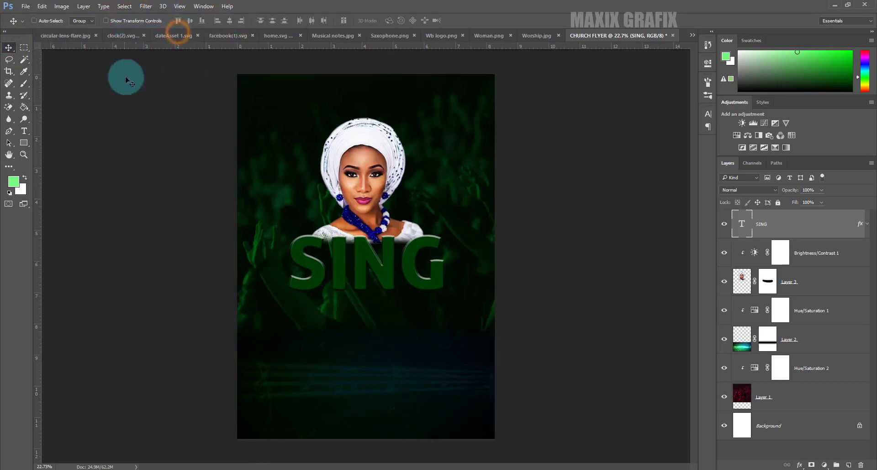
click(23, 154)
click(368, 270)
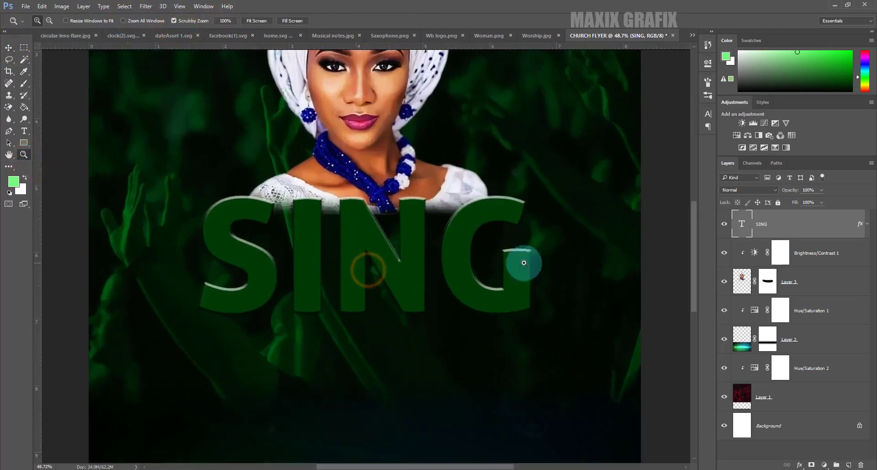
Load the SING letters as a selection on a new layer and choose a soft round brush.
ctrl+click(743, 228)
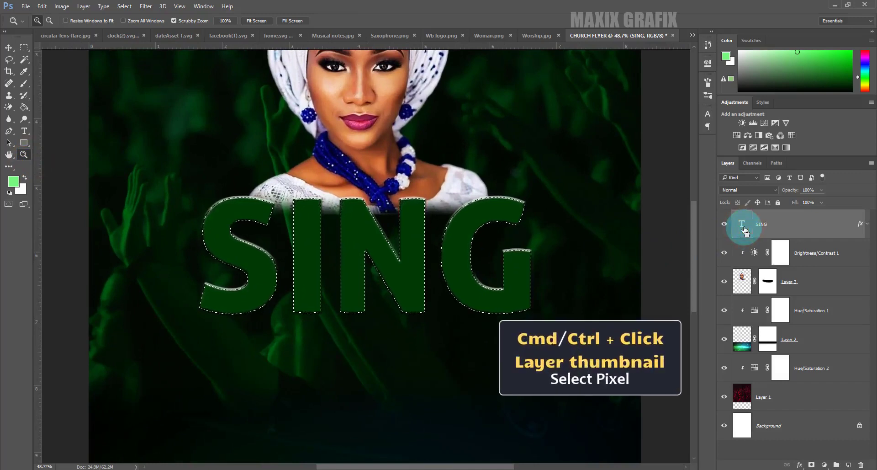
click(848, 465)
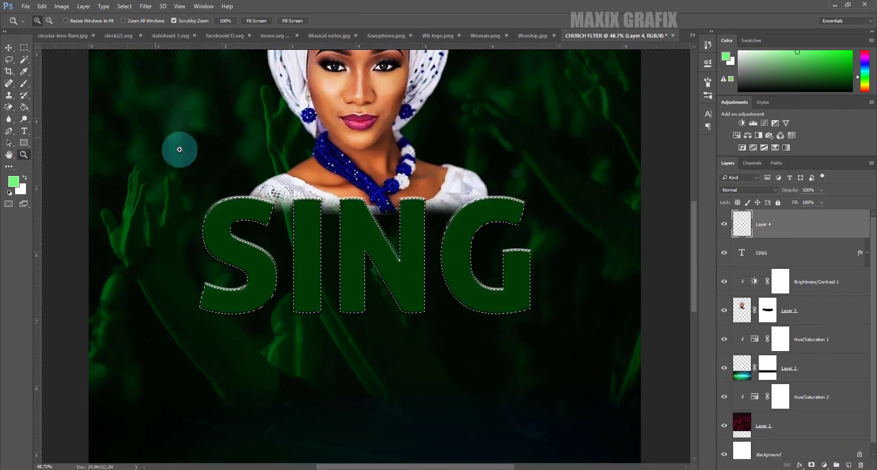
click(24, 85)
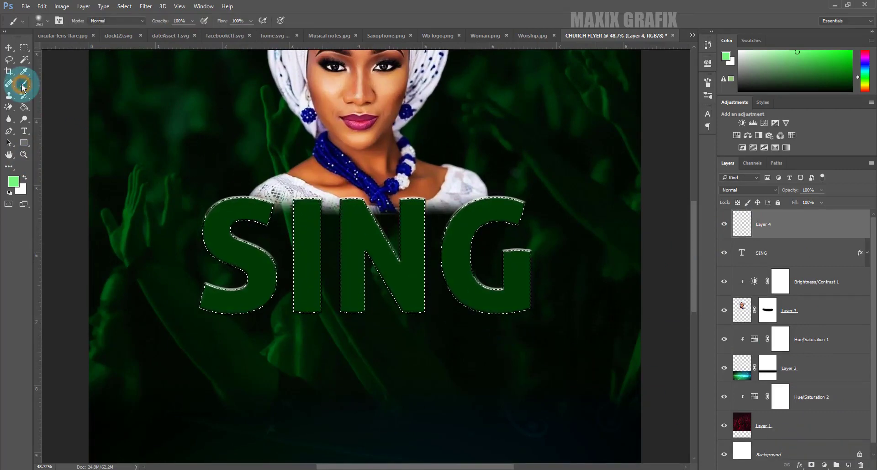
click(47, 25)
click(47, 108)
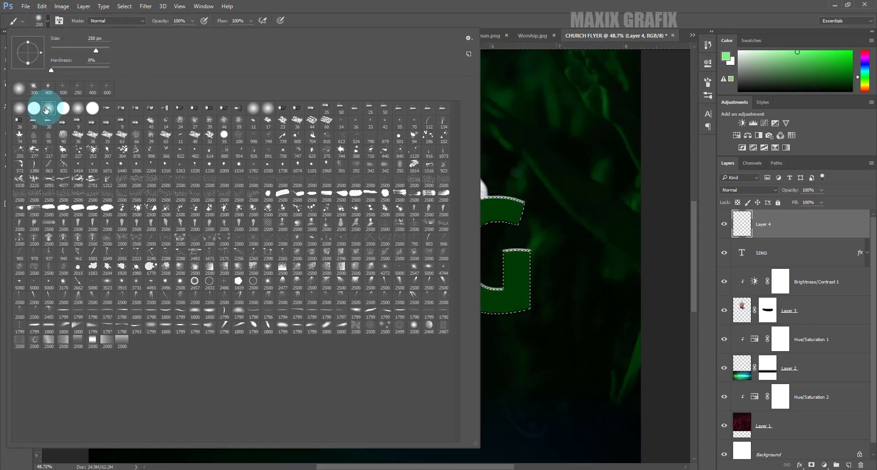
click(46, 109)
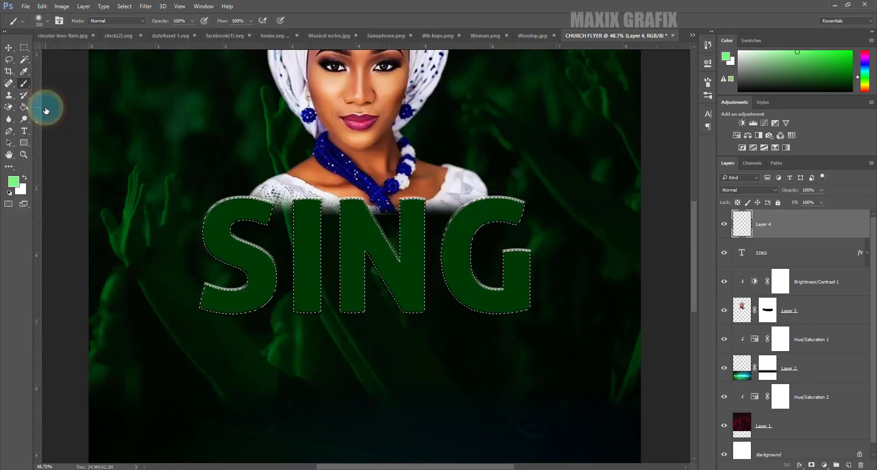
Paint bright green #00ba0d inside the SING letters with an enlarged brush.
click(14, 185)
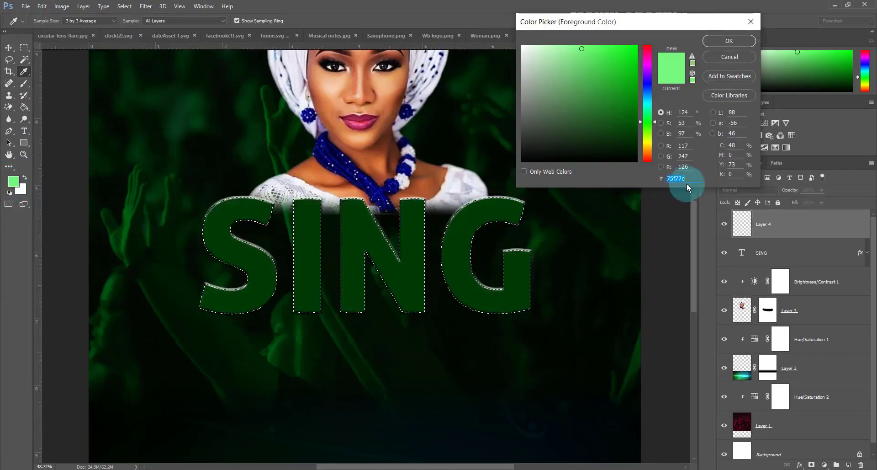
text(00ba)
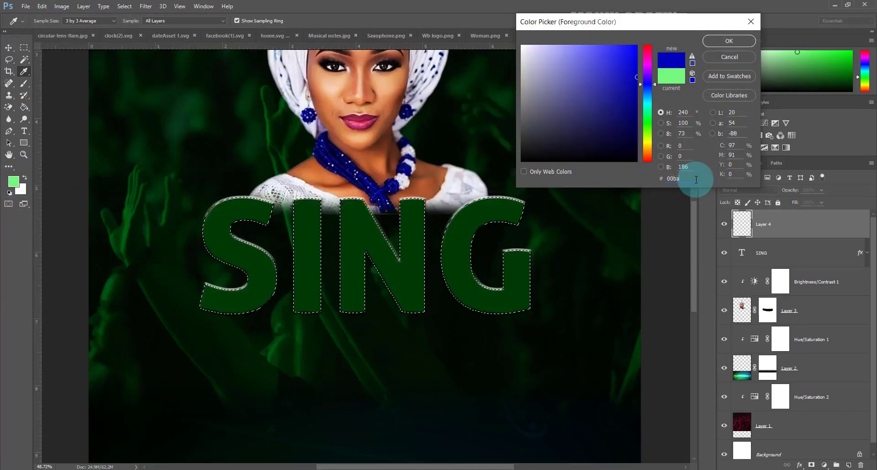
text(0d)
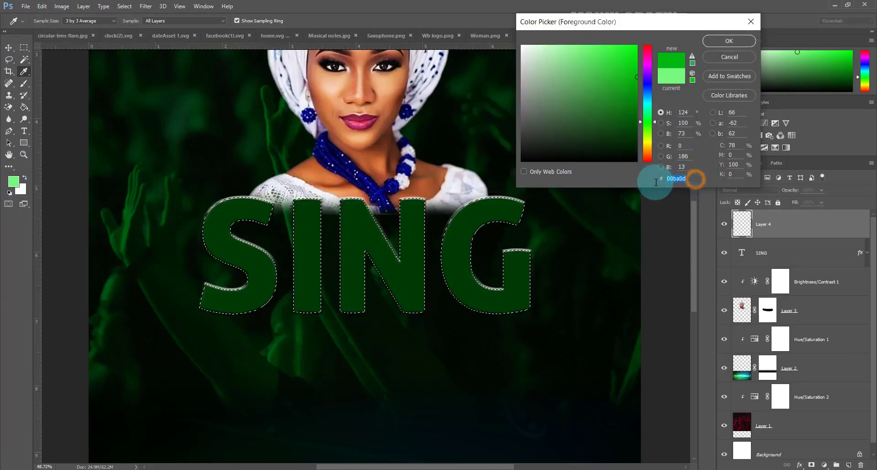
click(730, 42)
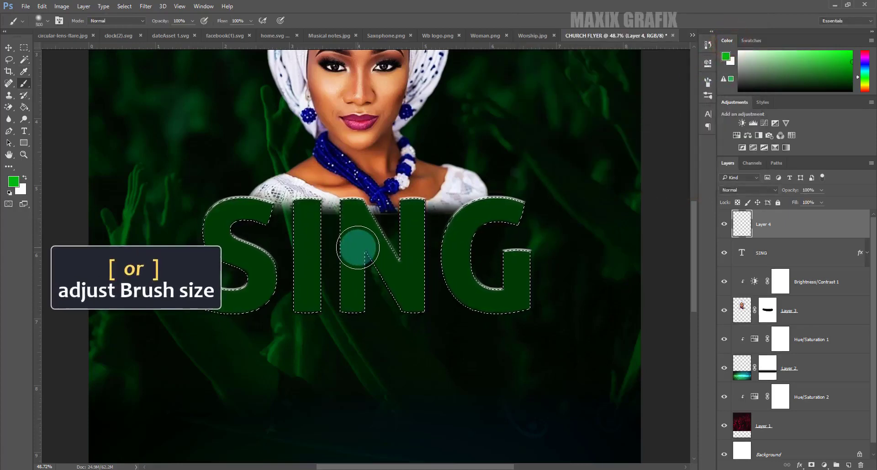
key(bracketright)
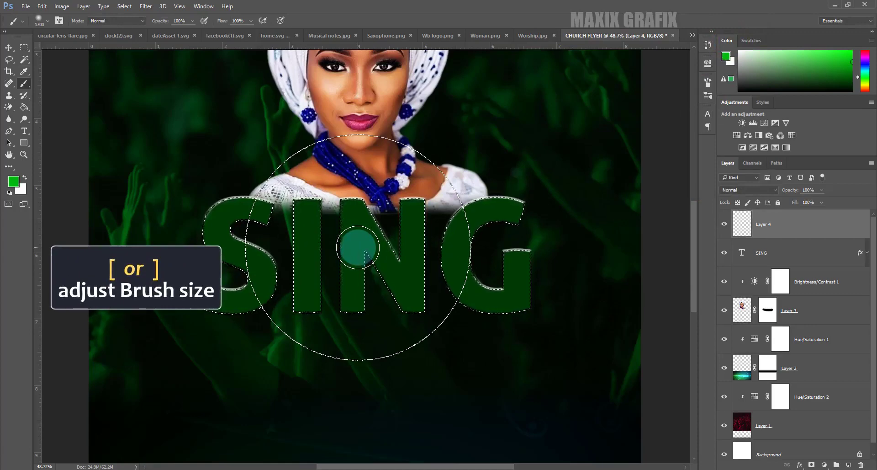
key(bracketright)
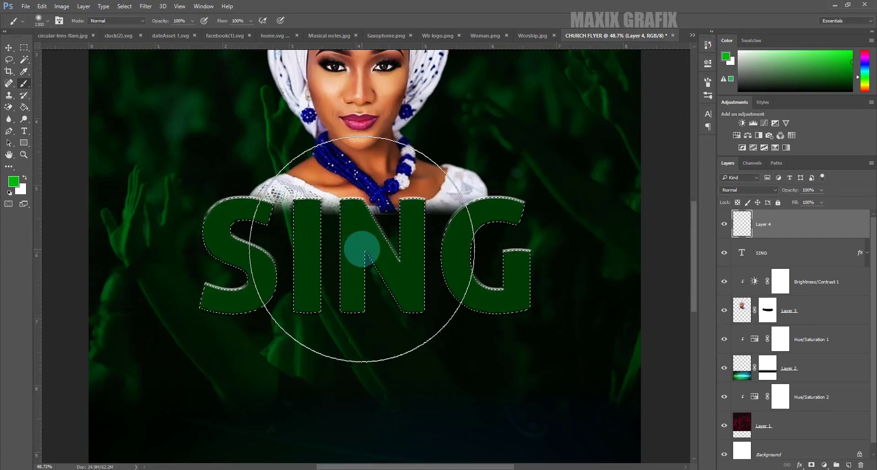
click(361, 251)
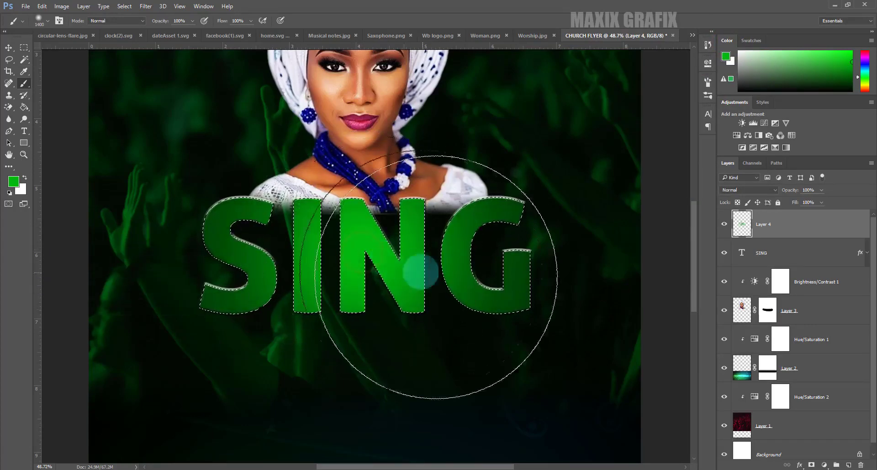
On another new layer, set the foreground to light green #75f77e and use a smaller brush.
click(848, 464)
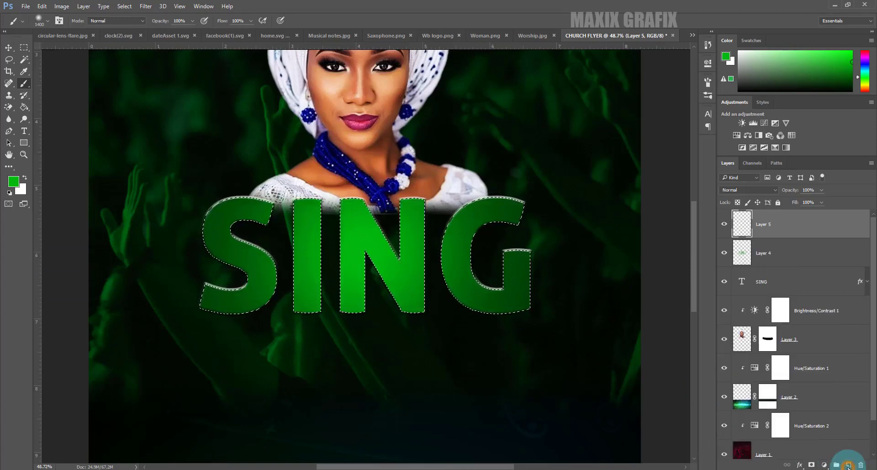
click(13, 182)
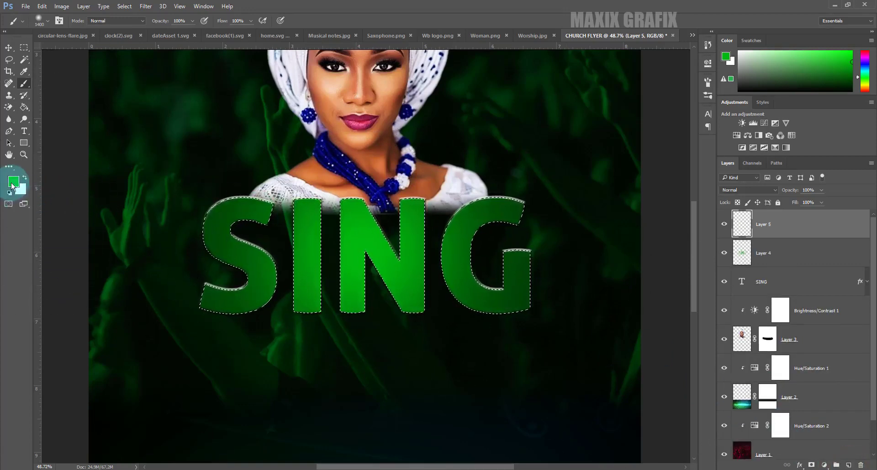
text(75f77e)
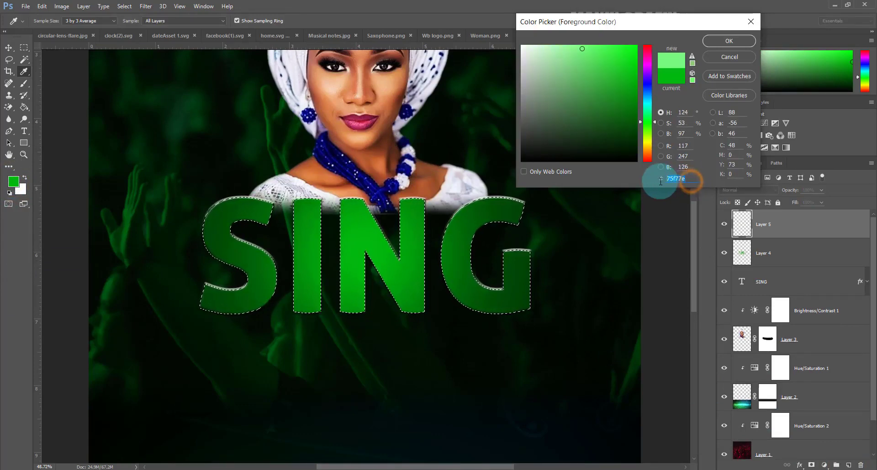
click(729, 40)
key(b)
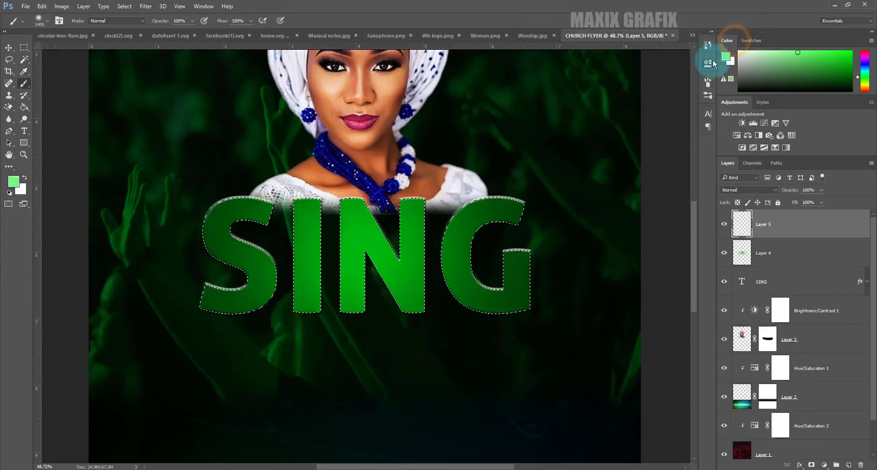
key(bracketleft)
key(bracketleft)
key(bracketleft)
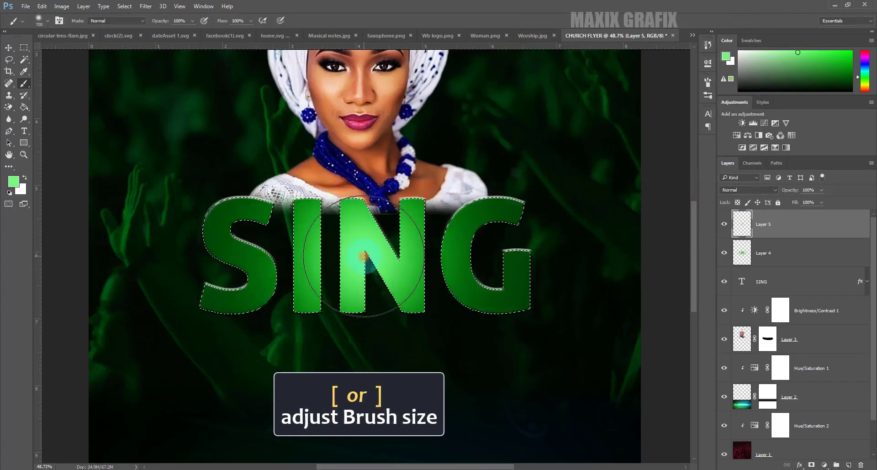
Clear the SING selection and select the Brightness/Contrast 1 layer mask.
click(125, 6)
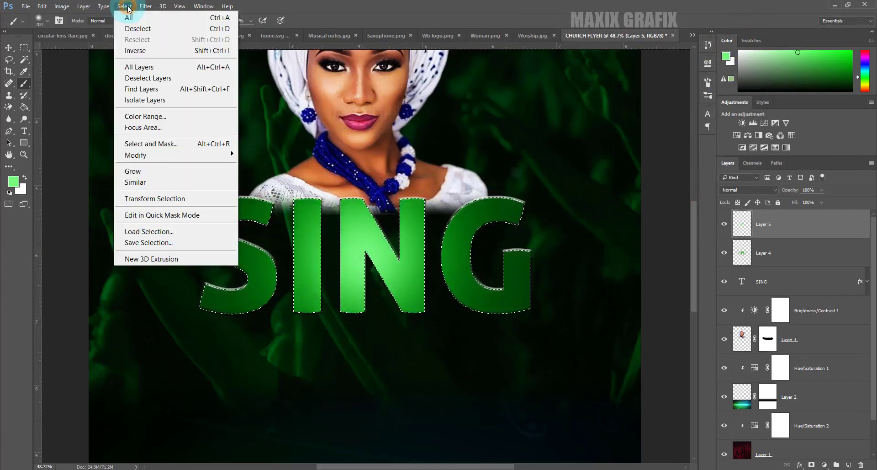
click(173, 30)
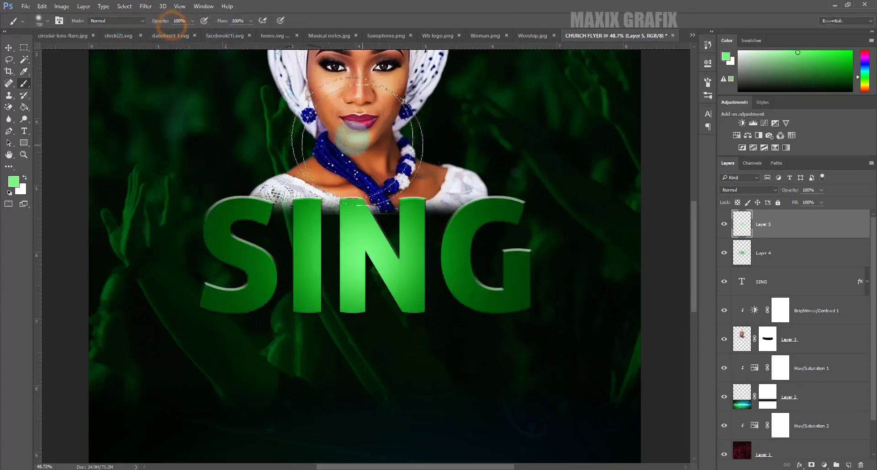
click(809, 310)
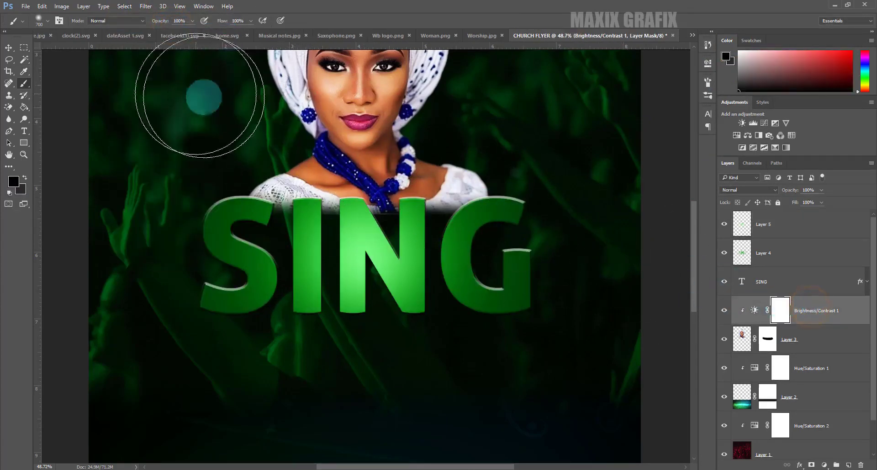
Set up the soft round brush with light green #75f77e as foreground.
click(49, 22)
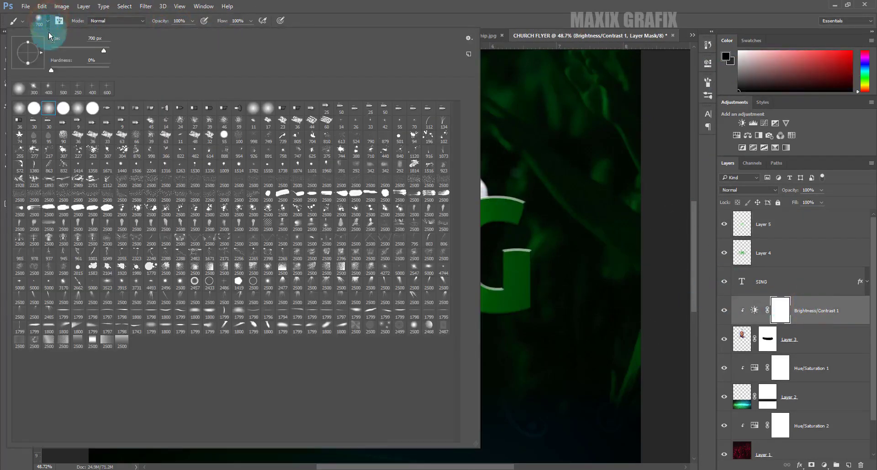
click(49, 110)
click(49, 110)
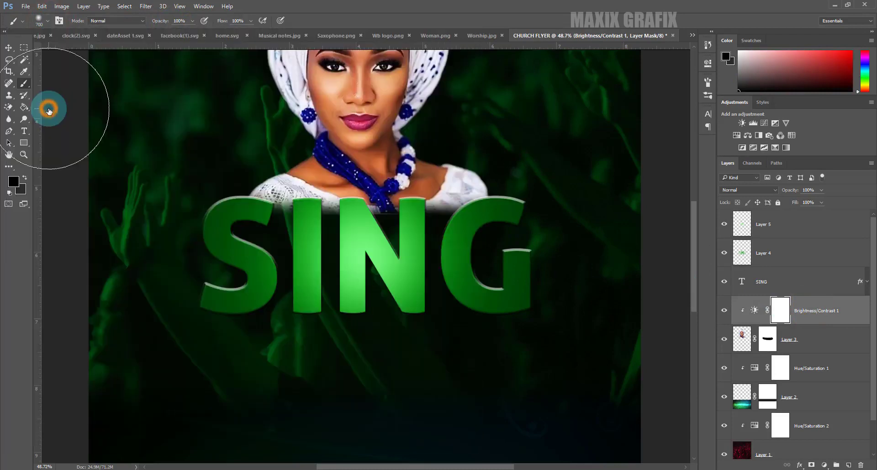
click(14, 181)
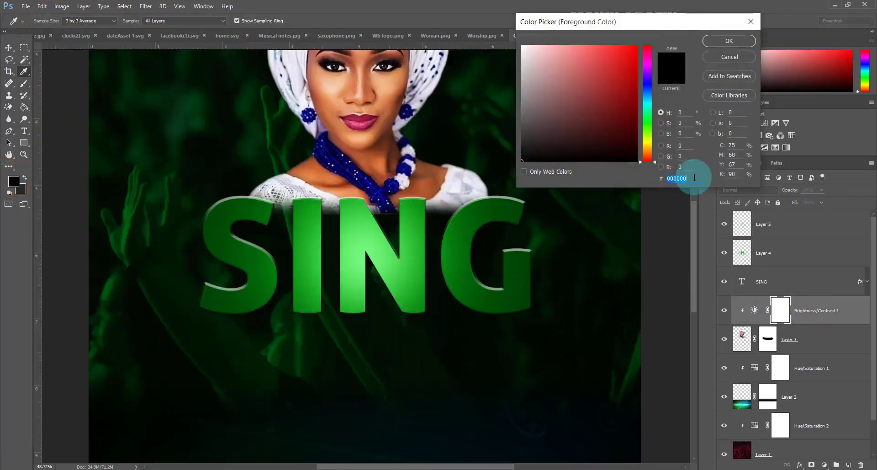
text(75f77e)
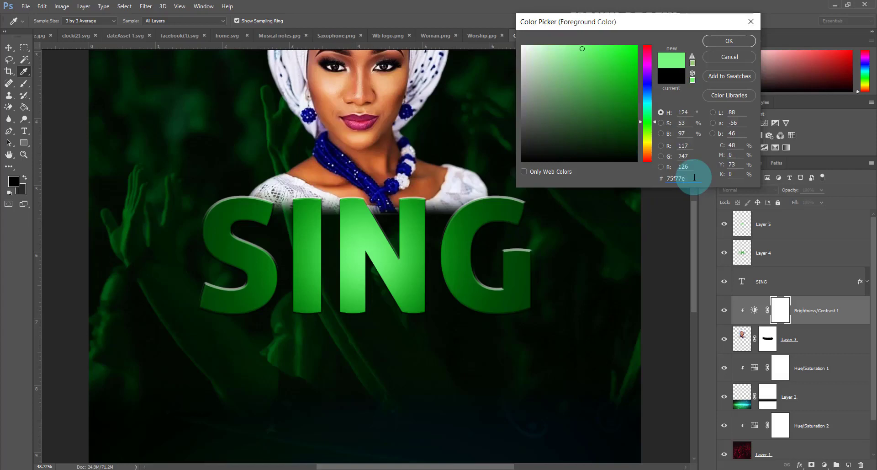
click(730, 44)
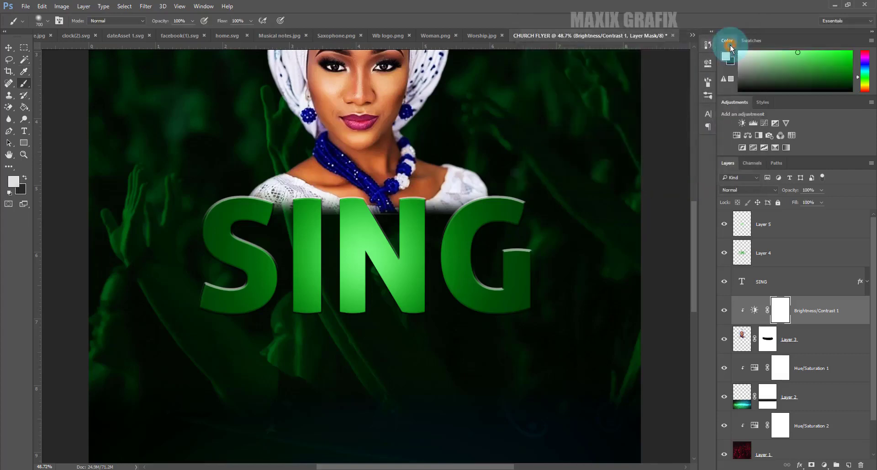
On a new layer, paint one large soft green dab beneath SING.
click(848, 465)
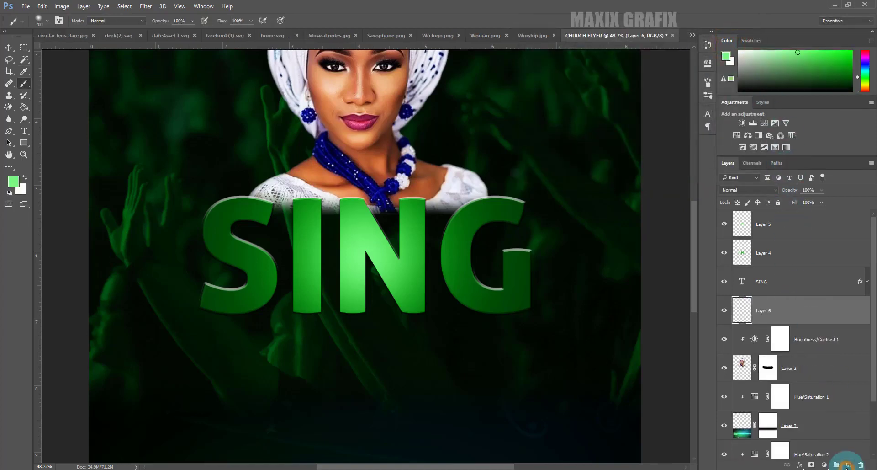
key(bracketright)
key(bracketright)
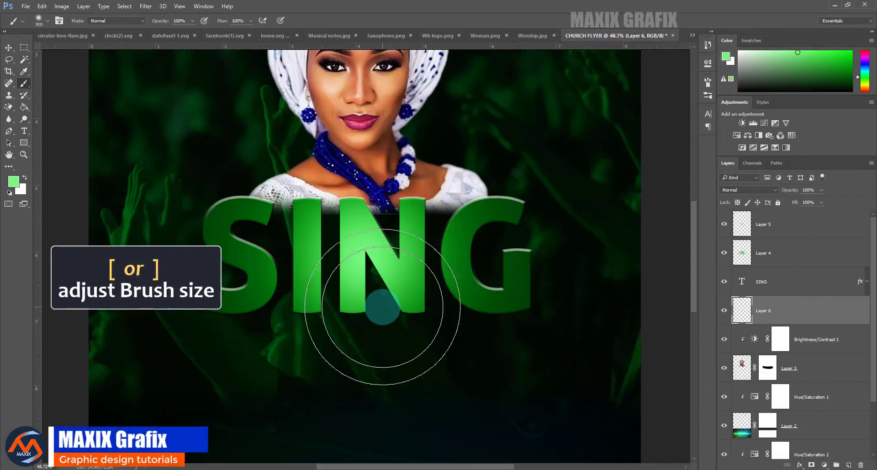
key(bracketright)
key(bracketright)
key(bracketright)
click(382, 307)
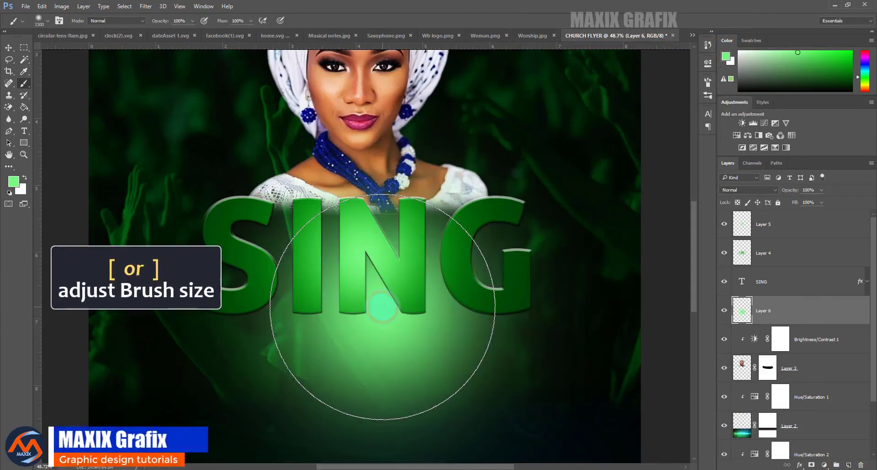
Transform the green dab into a flat, wide band under the lettering.
key(ctrl+t)
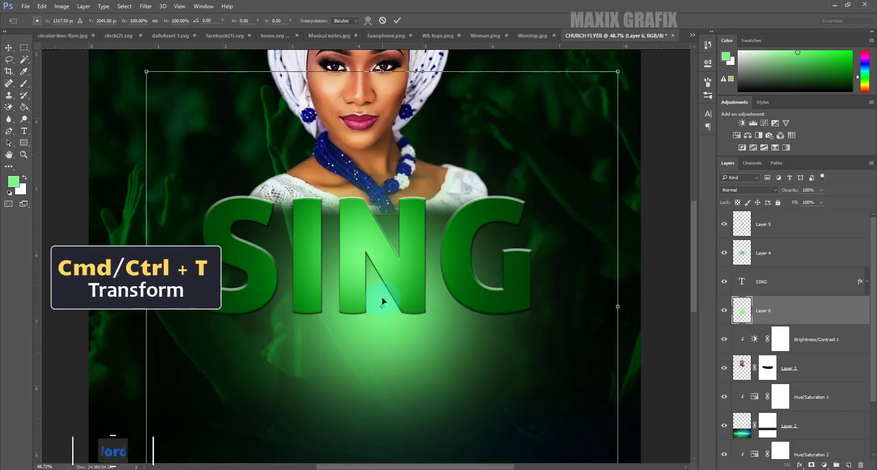
mouse_move(382, 71)
mouse_down()
mouse_move(383, 273)
mouse_move(395, 288)
mouse_up()
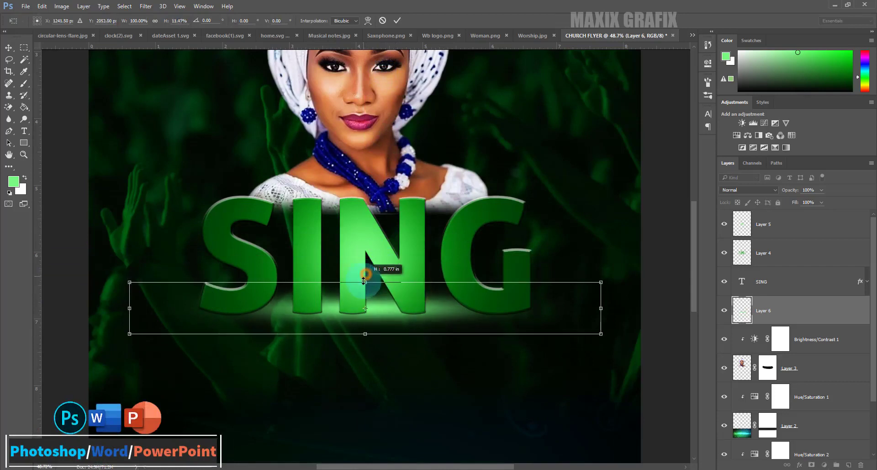
drag(601, 307, 646, 294)
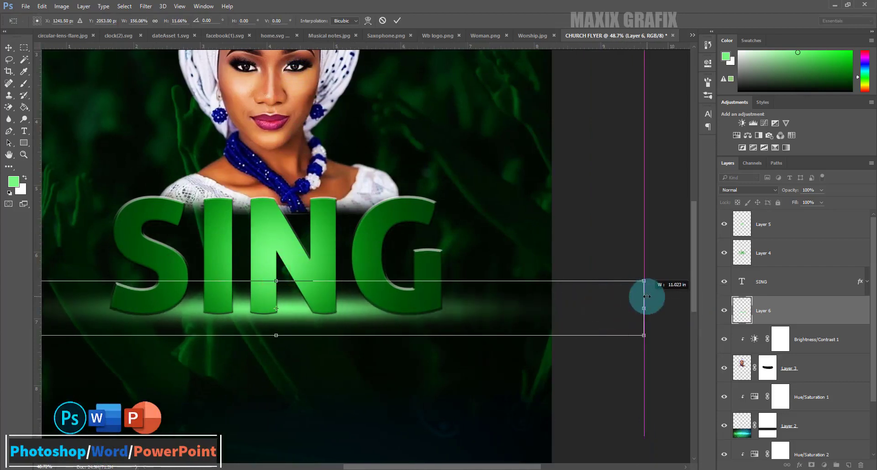
drag(378, 293, 383, 297)
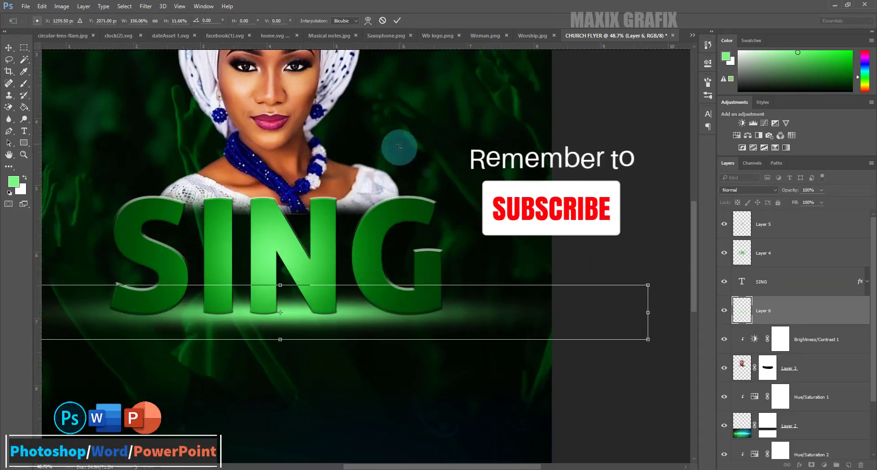
click(397, 21)
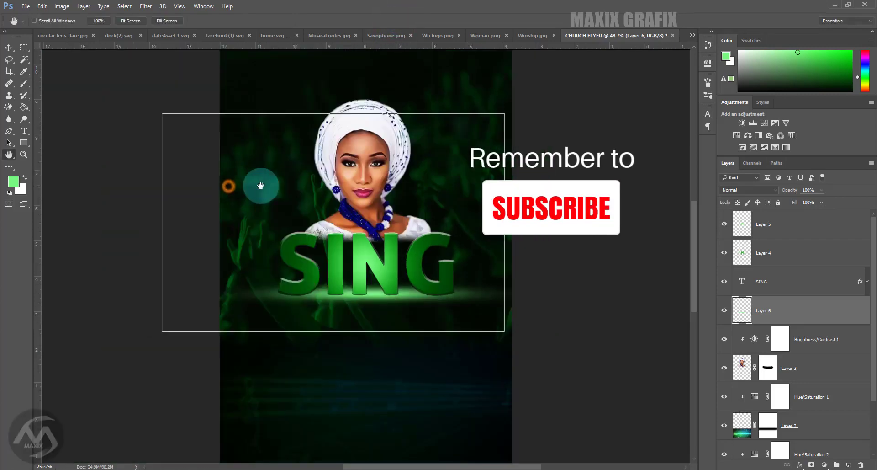
key(h)
drag(261, 186, 305, 221)
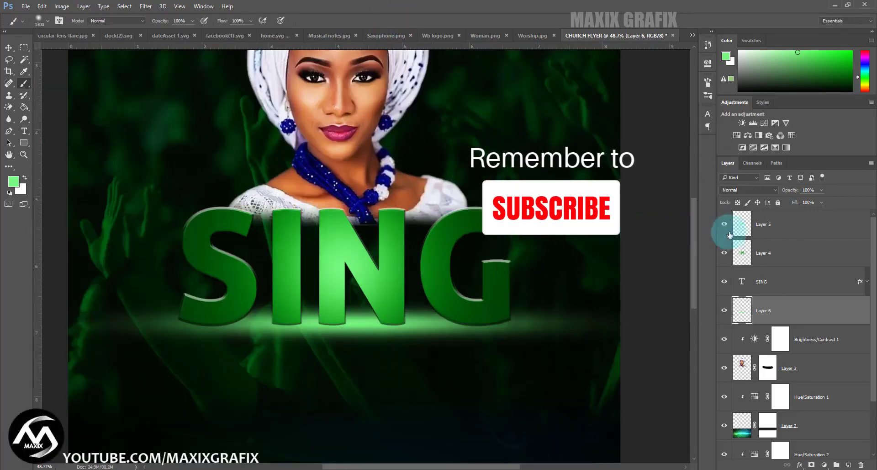
Bring the circular-lens-flare.jpg layer into the flyer above Layer 5.
click(779, 230)
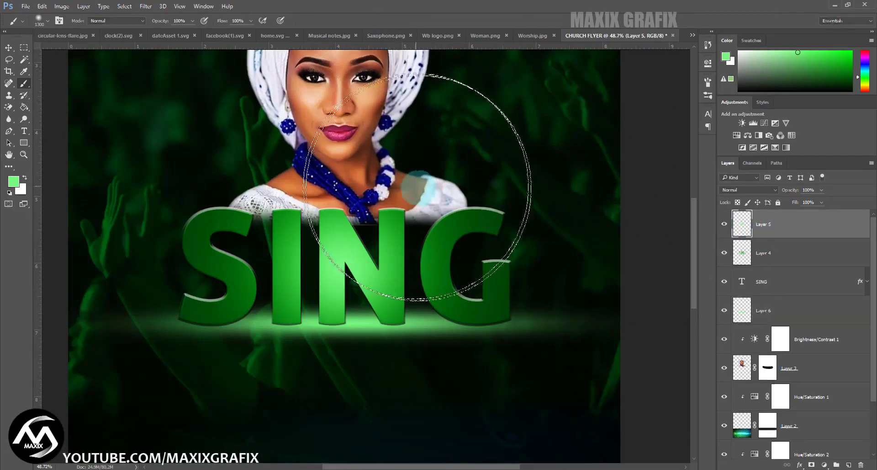
click(71, 40)
click(8, 47)
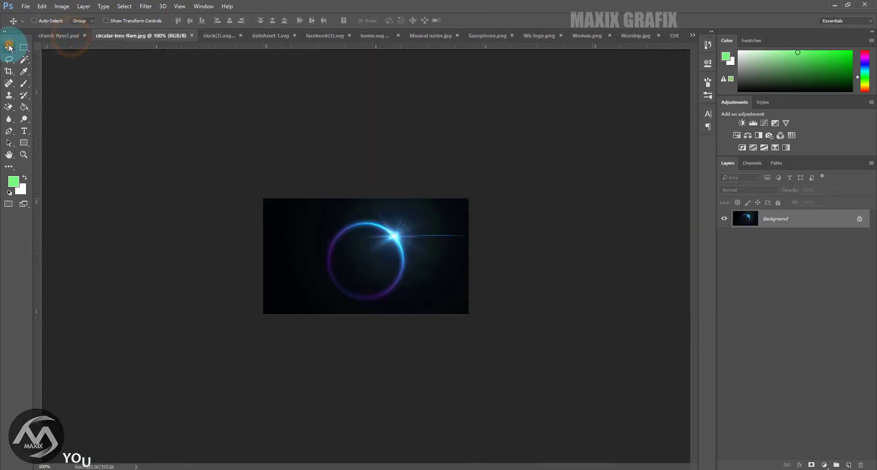
click(849, 224)
mouse_move(402, 239)
mouse_down()
mouse_move(635, 37)
mouse_move(405, 169)
mouse_up()
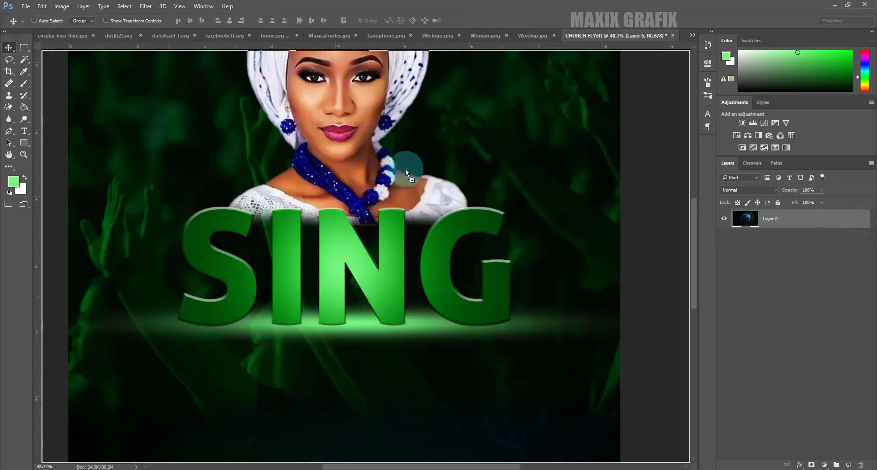
drag(204, 213, 201, 212)
Blend the flare with Lighten and rotate and enlarge it over the S.
key(ctrl+t)
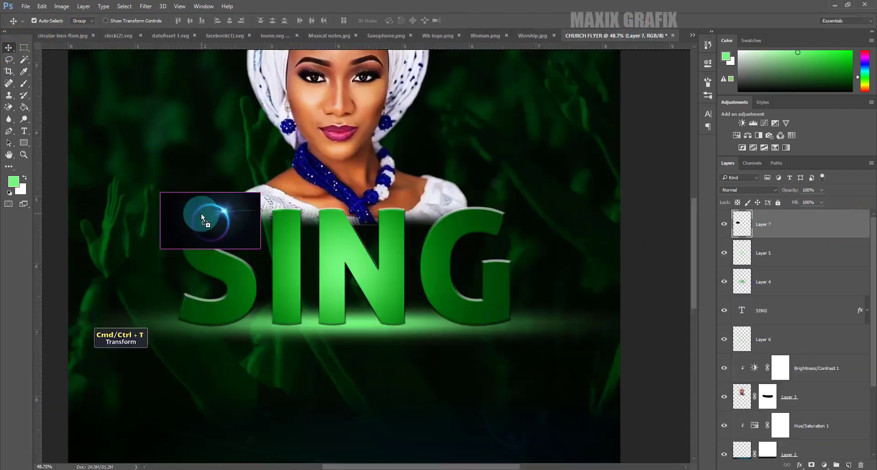
mouse_move(281, 180)
mouse_down()
mouse_move(274, 167)
mouse_move(231, 149)
mouse_move(255, 159)
mouse_up()
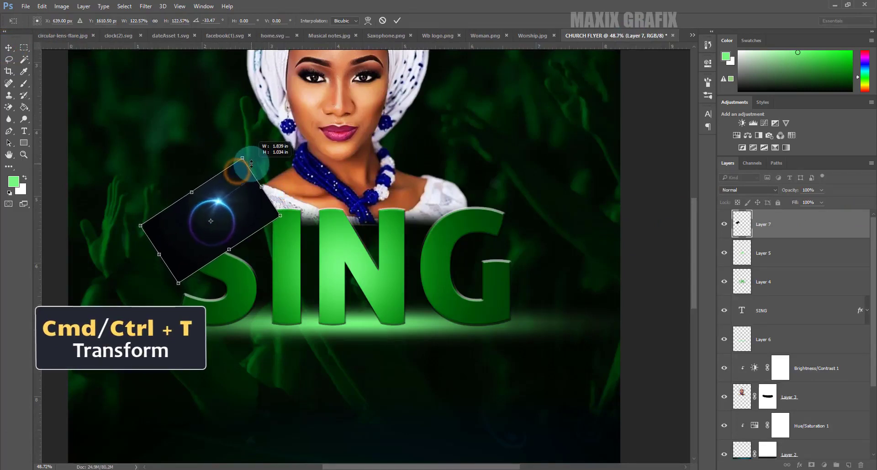
click(397, 21)
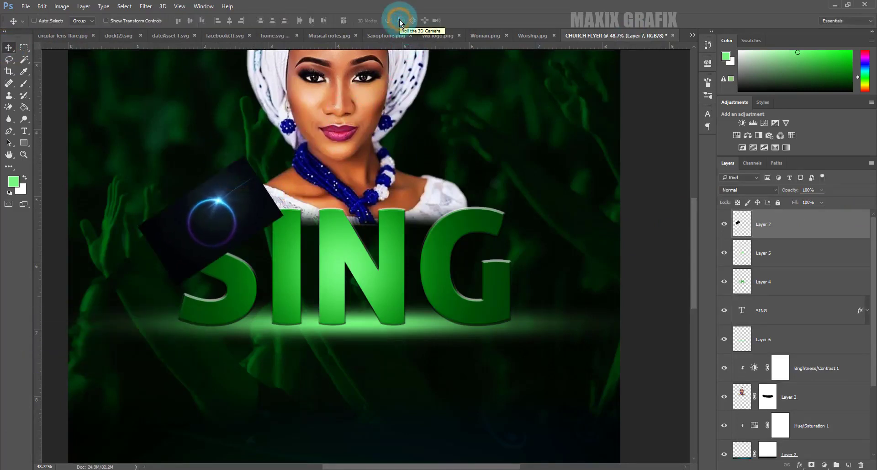
click(774, 189)
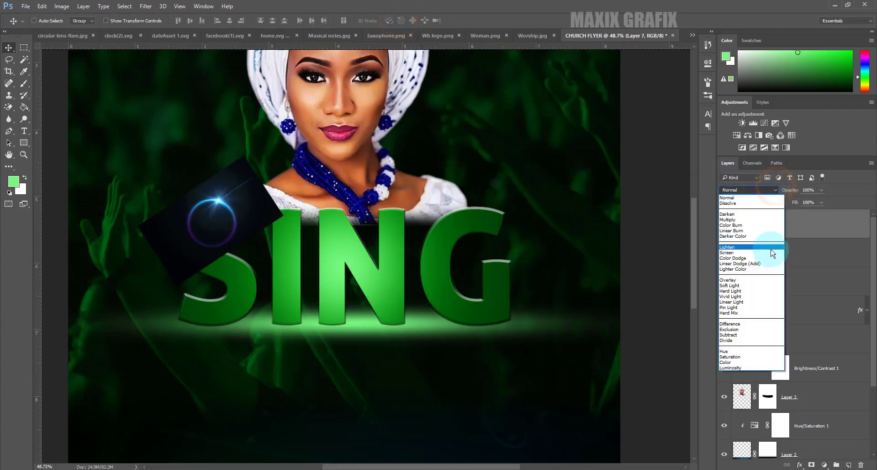
click(743, 251)
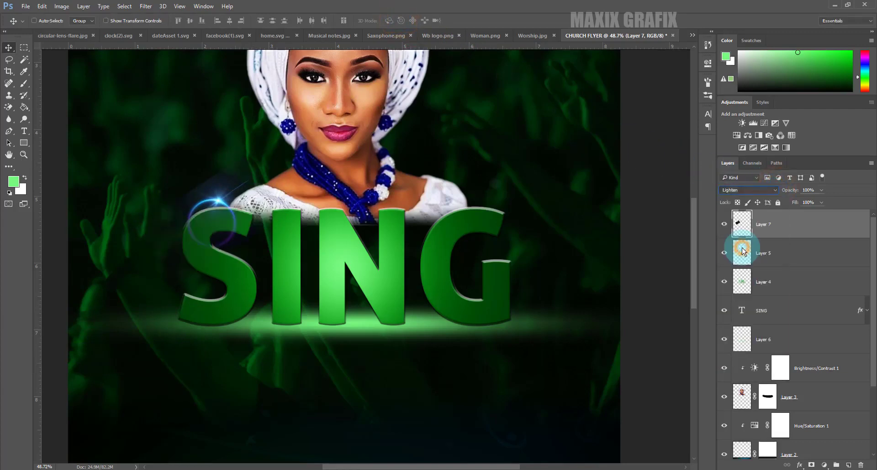
drag(232, 200, 220, 210)
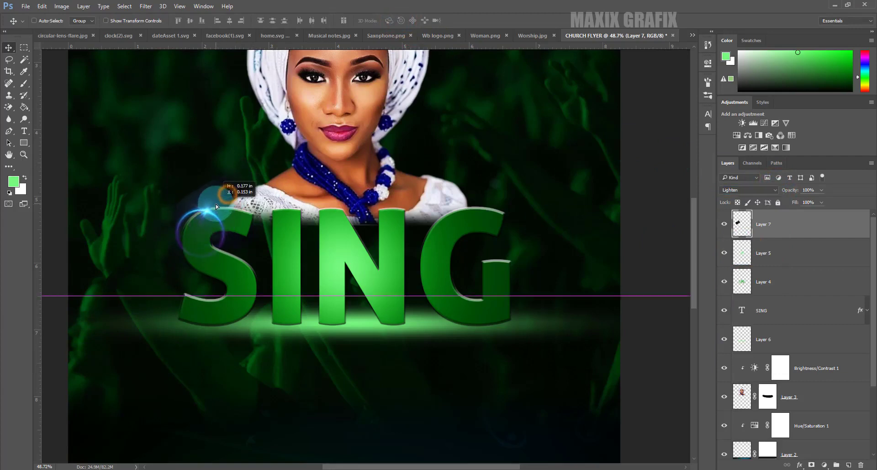
key(ctrl+t)
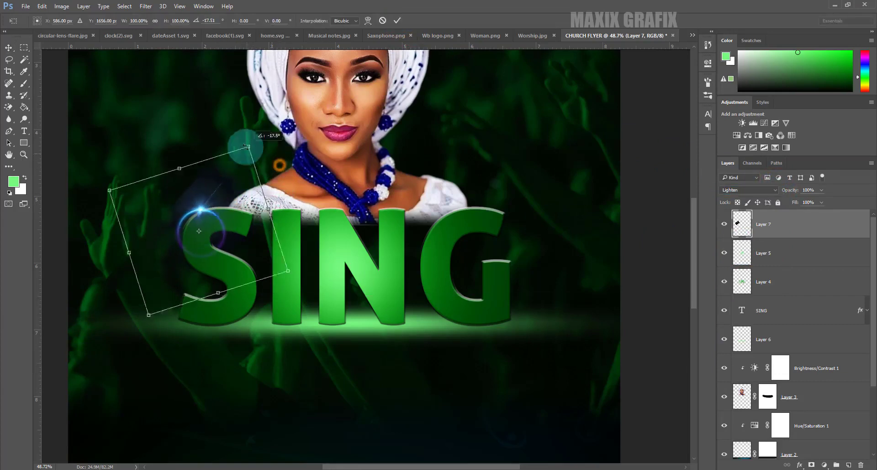
mouse_move(284, 184)
mouse_down()
mouse_move(202, 136)
mouse_move(208, 101)
mouse_move(202, 111)
mouse_up()
Tint the lens flare green with a colorized Hue/Saturation layer clipped to it.
click(397, 20)
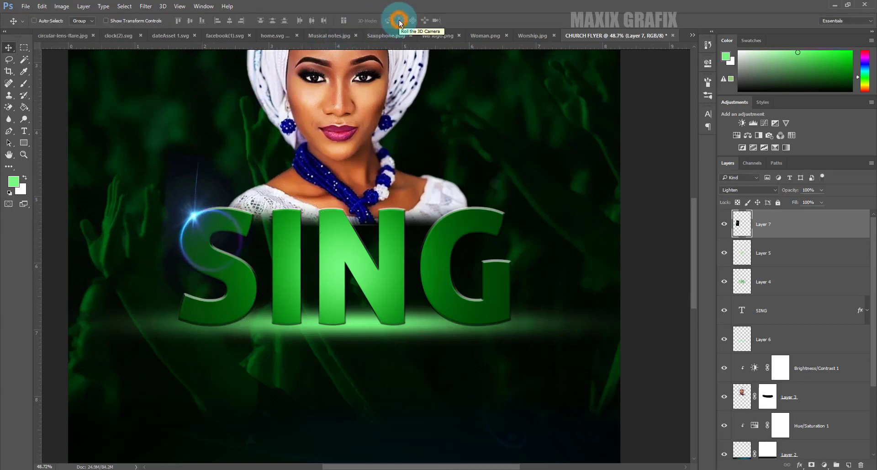
click(825, 465)
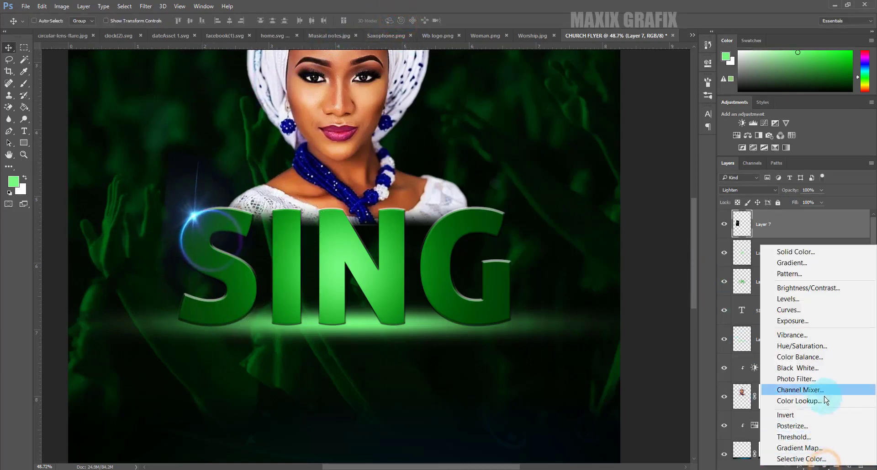
click(825, 348)
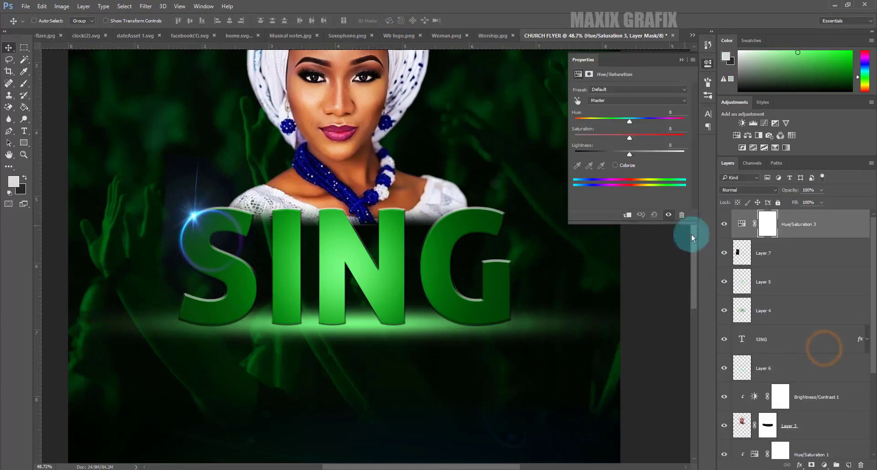
click(615, 165)
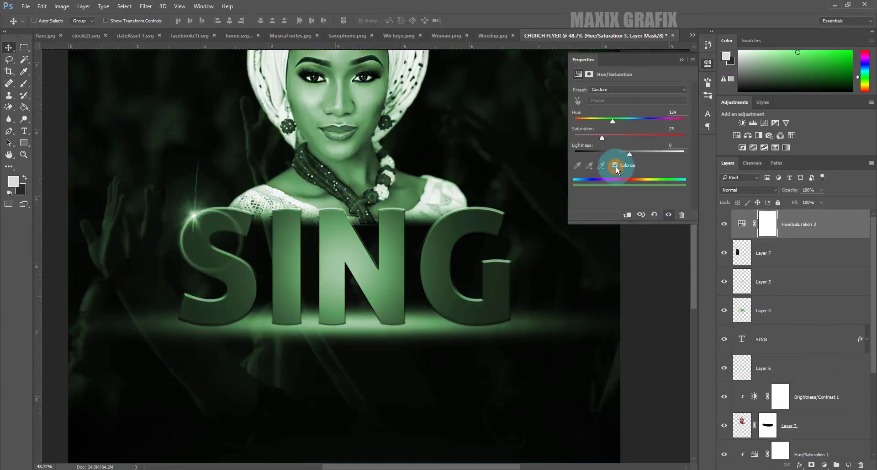
click(628, 215)
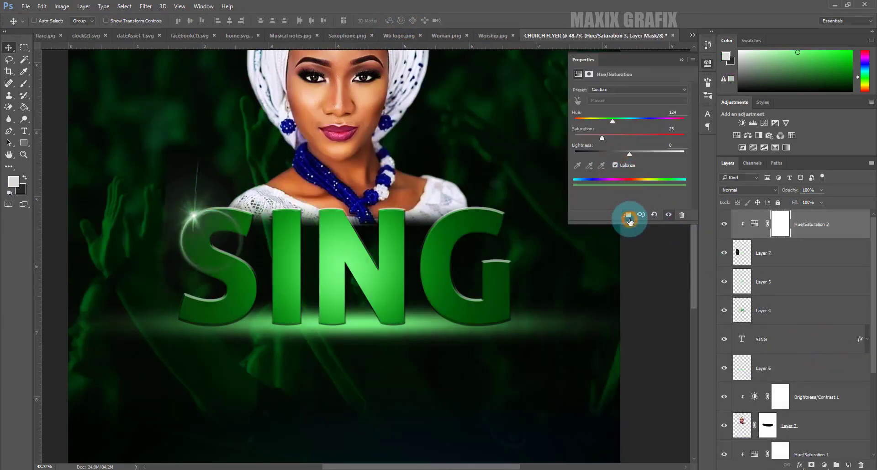
click(682, 60)
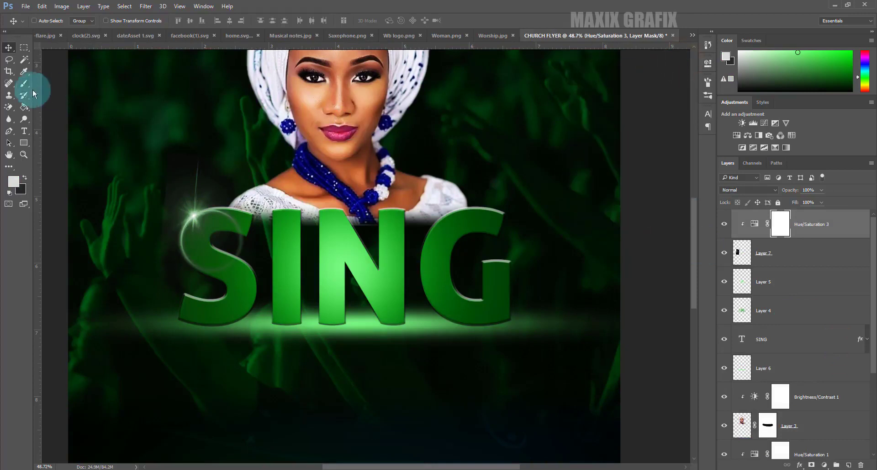
Mask Layer 7, painting black to hide the glow at the top and left of the S.
click(25, 180)
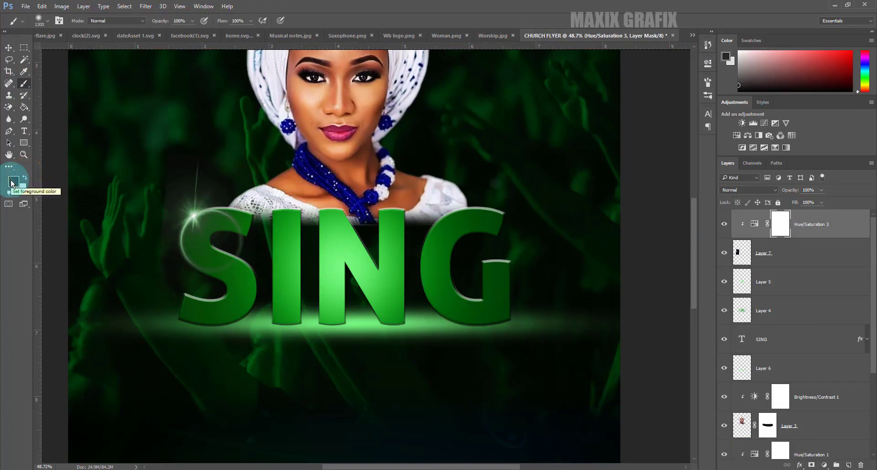
key(bracketleft)
key(bracketleft)
key(bracketleft)
key(bracketleft)
key(bracketleft)
key(bracketleft)
key(bracketleft)
key(bracketleft)
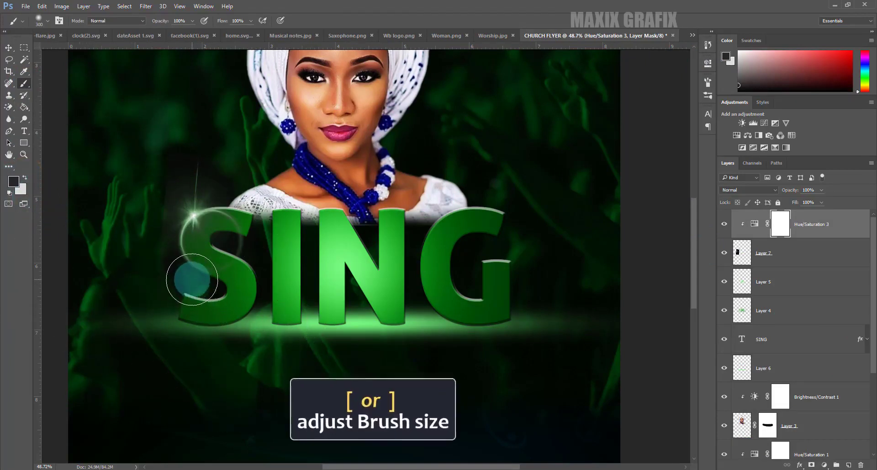
key(bracketleft)
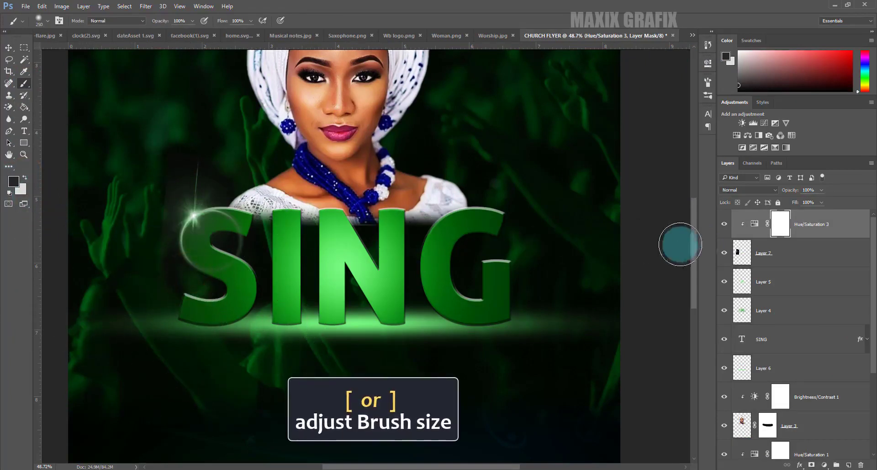
click(764, 253)
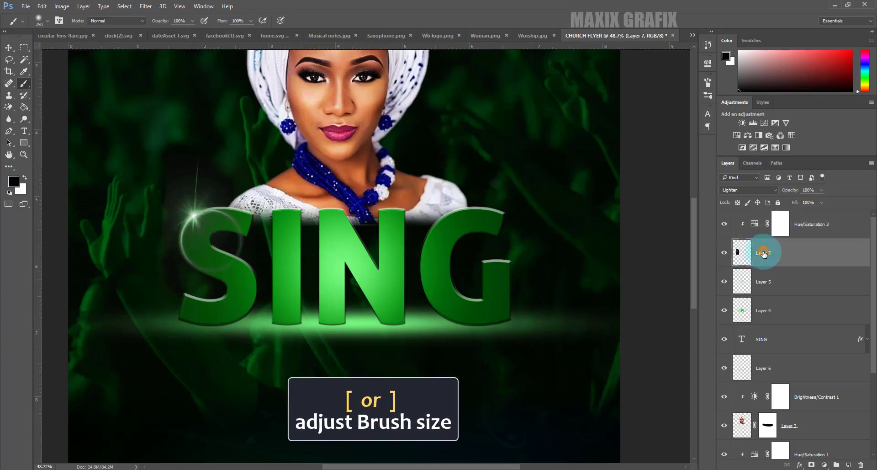
click(812, 464)
click(240, 266)
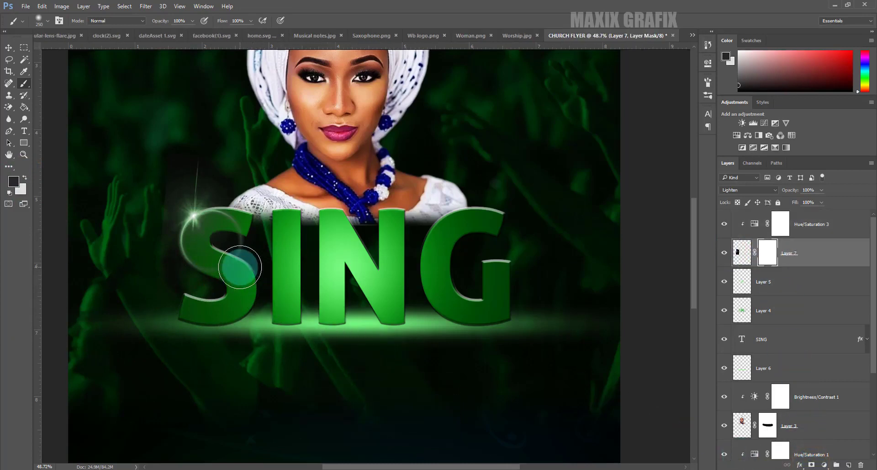
mouse_move(244, 211)
mouse_down()
mouse_move(235, 245)
mouse_move(241, 227)
mouse_up()
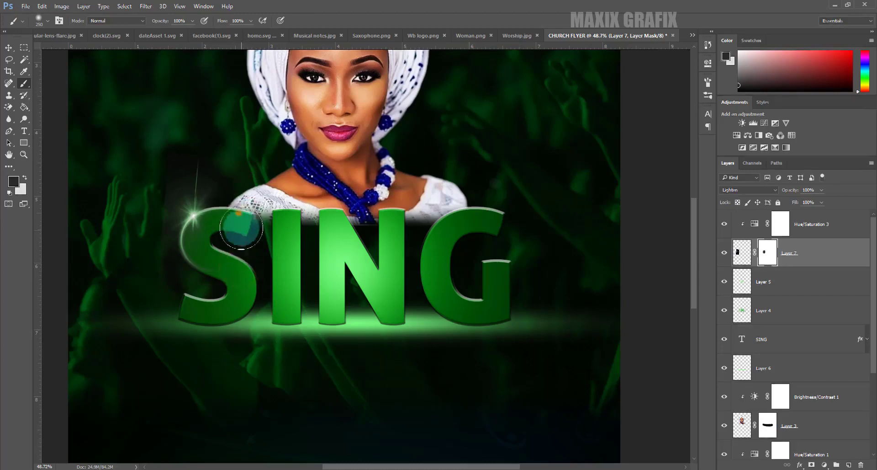
key(bracketright)
key(bracketright)
key(bracketright)
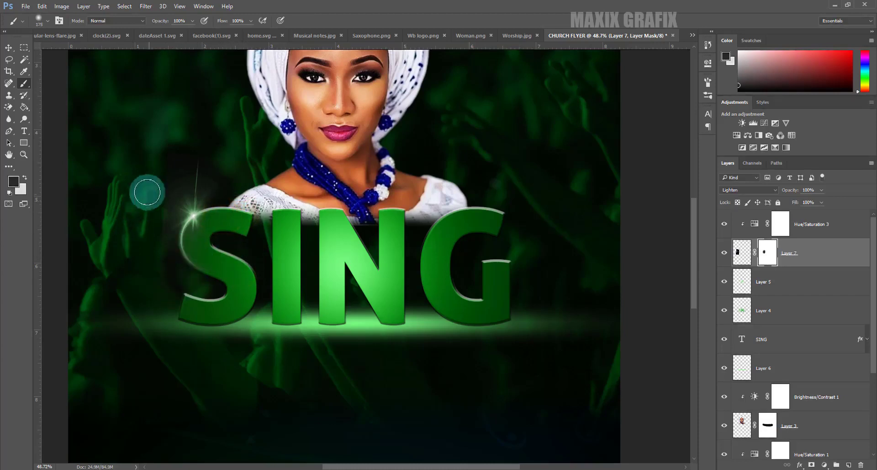
drag(164, 178, 139, 227)
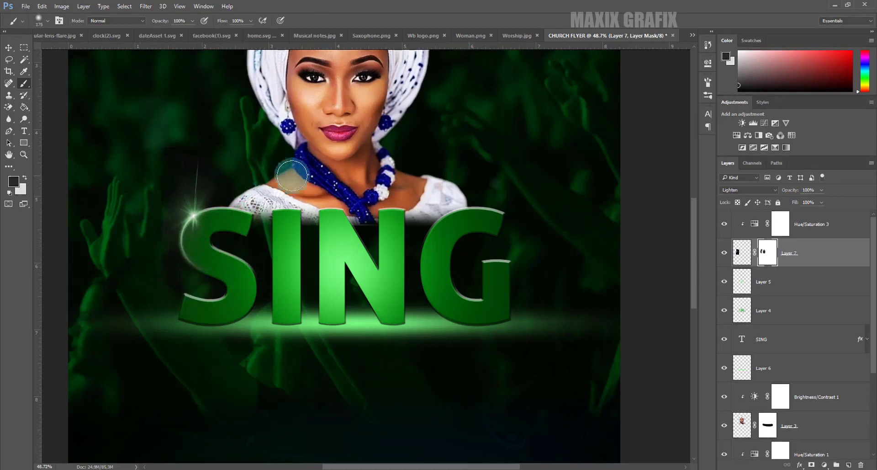
Drag a second circular lens flare into CHURCH FLYER and blend it with Lighten.
click(809, 223)
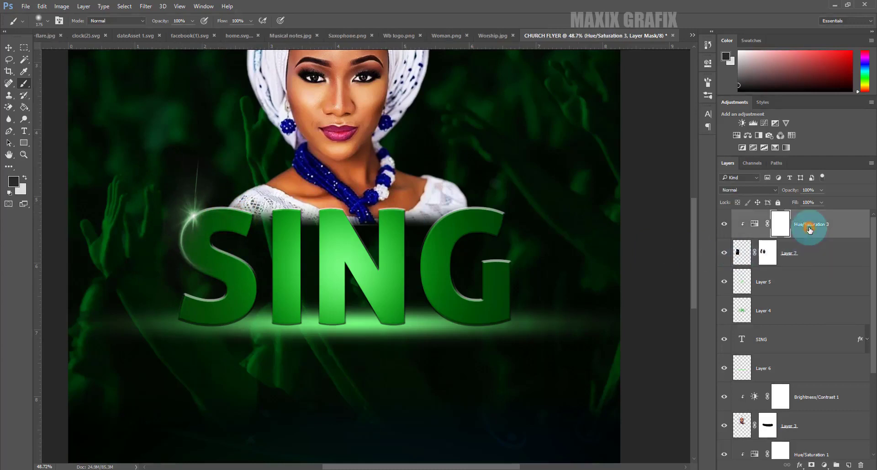
click(41, 36)
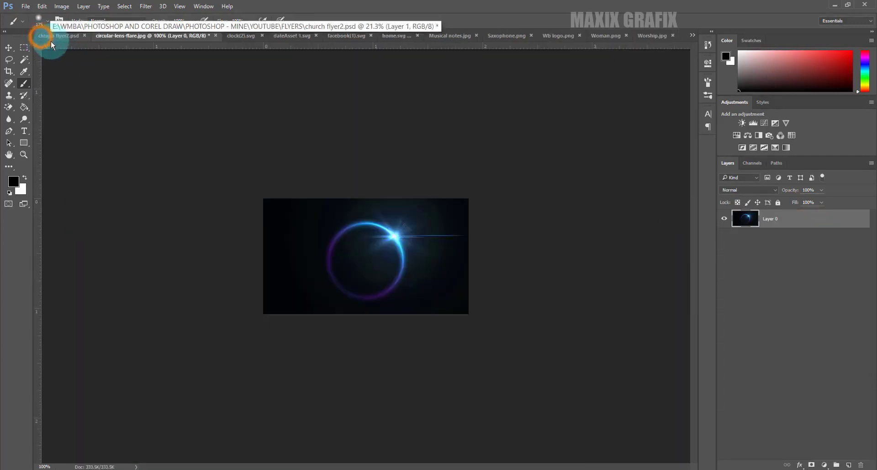
click(8, 47)
drag(400, 266, 524, 149)
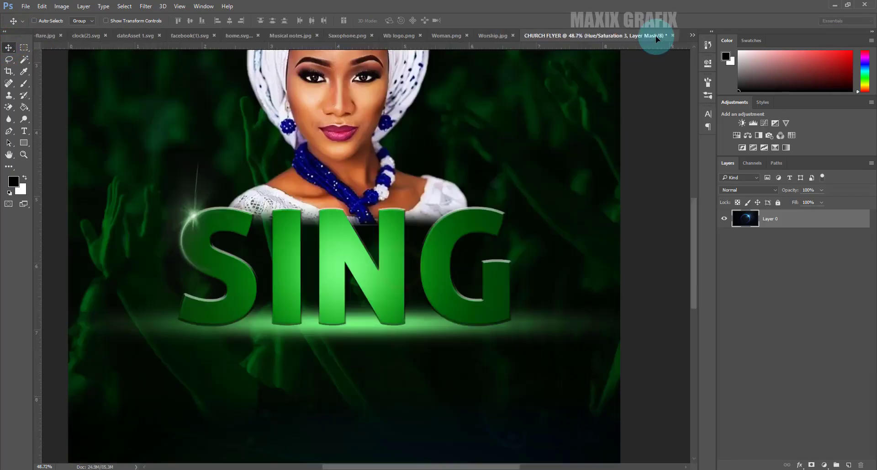
drag(656, 36, 579, 98)
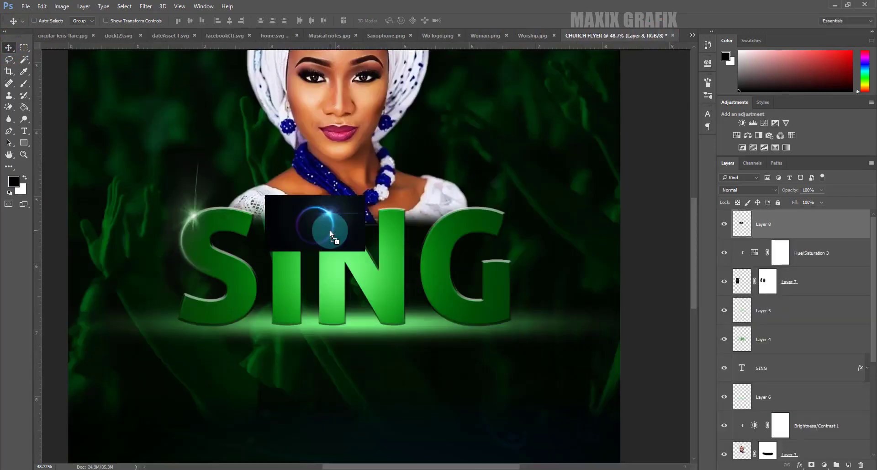
drag(330, 230, 508, 271)
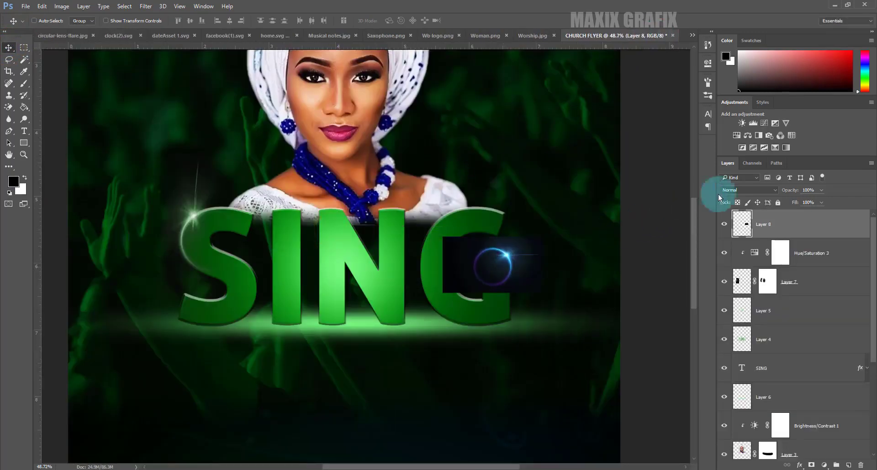
click(745, 189)
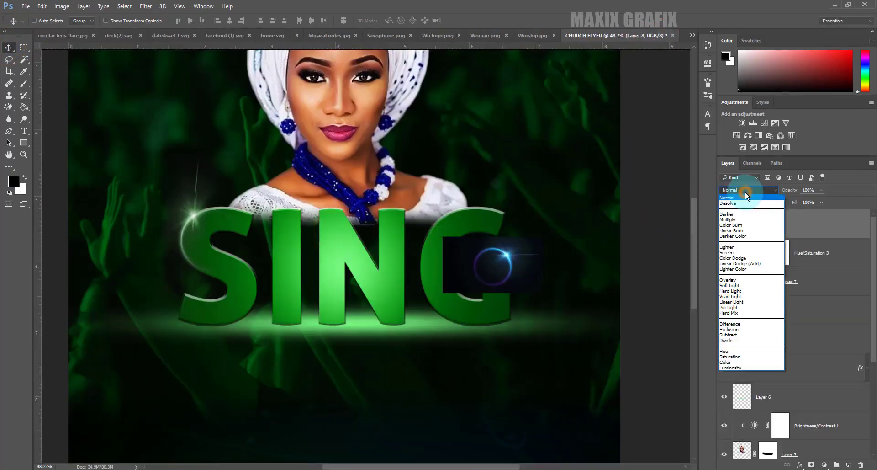
click(739, 250)
Enlarge, rotate and position the flare ring over the G.
mouse_move(486, 258)
mouse_down()
mouse_move(499, 261)
mouse_move(518, 192)
mouse_up()
key(ctrl+t)
mouse_move(574, 264)
mouse_down()
mouse_move(596, 262)
mouse_move(592, 249)
mouse_up()
drag(520, 259, 520, 261)
drag(592, 249, 555, 231)
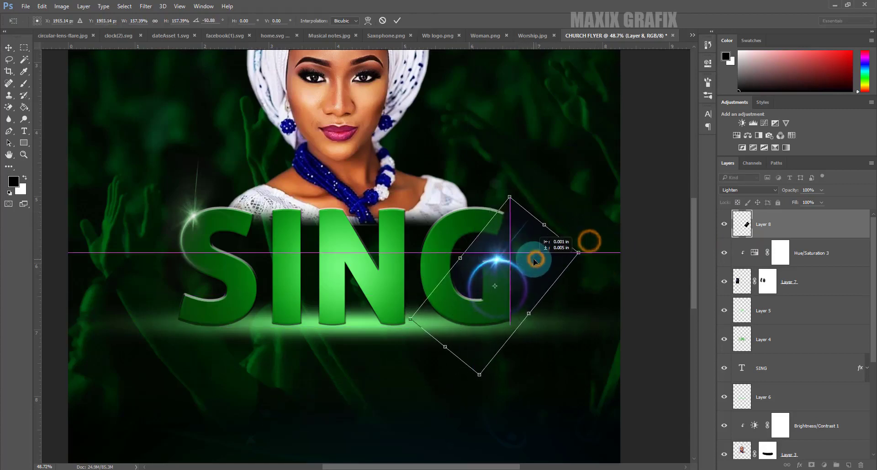
click(396, 22)
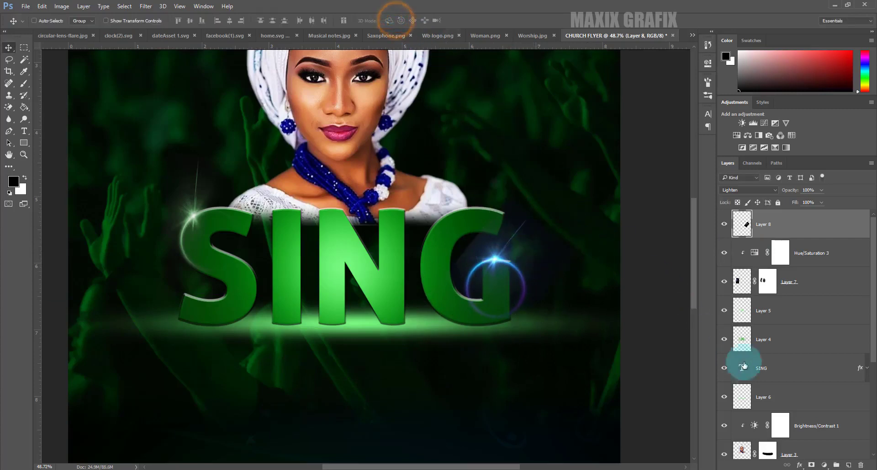
Tint the G's flare green with a colorized Hue/Saturation layer clipped to it.
click(824, 464)
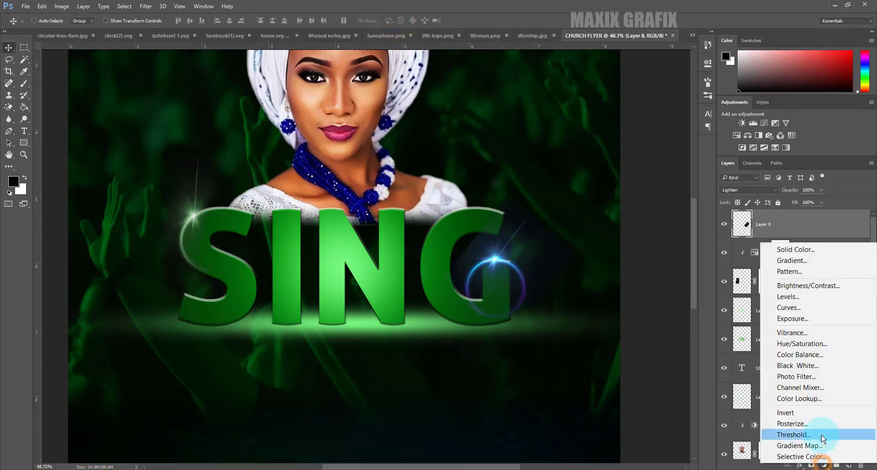
click(832, 343)
click(618, 165)
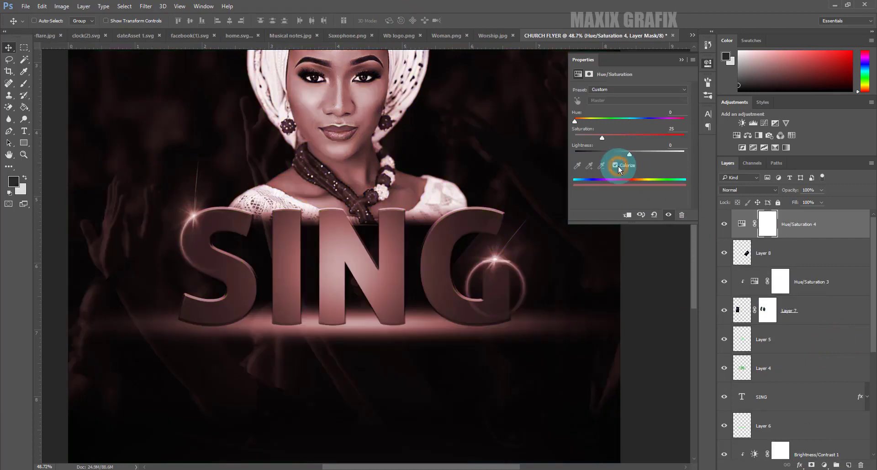
click(669, 113)
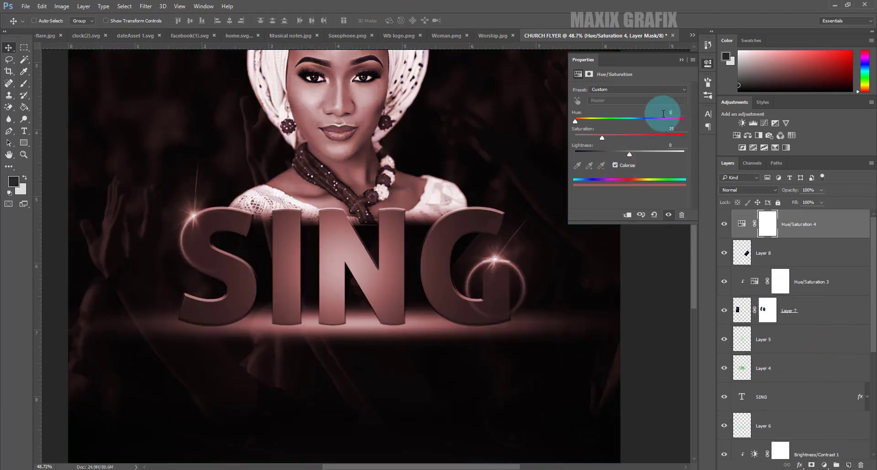
text(24)
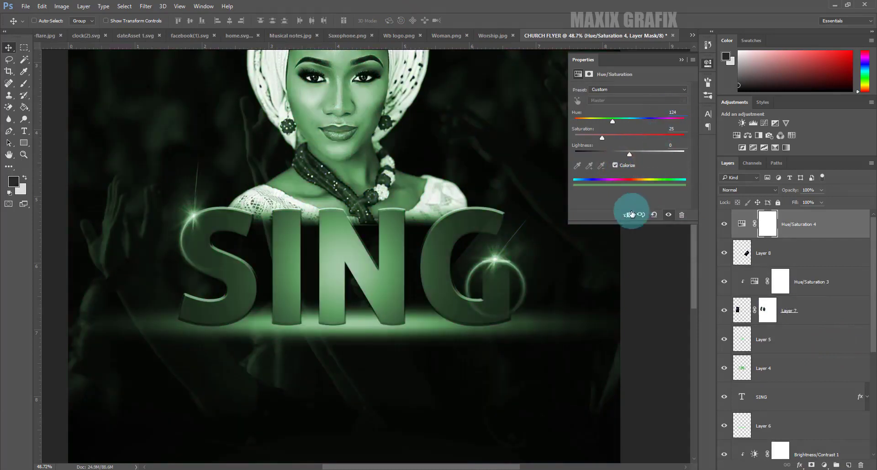
click(630, 214)
click(679, 59)
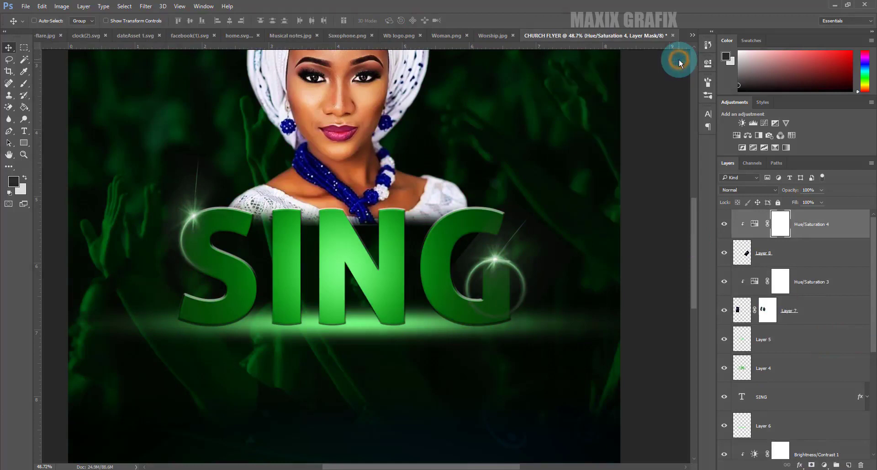
Select Layer 8 and set up the Eraser Tool with a soft round tip.
key(b)
click(761, 254)
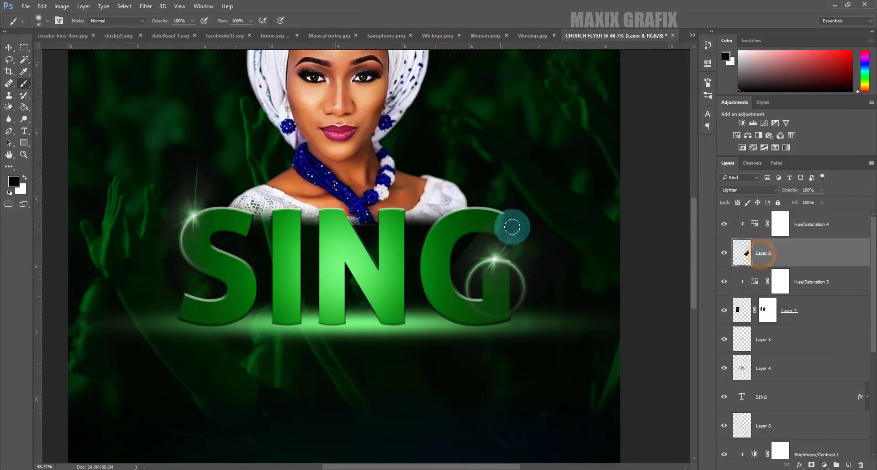
click(8, 106)
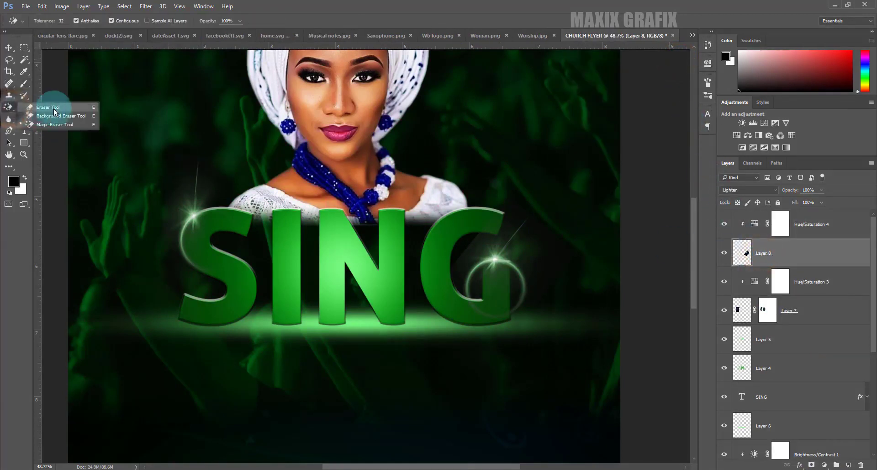
click(55, 108)
click(47, 23)
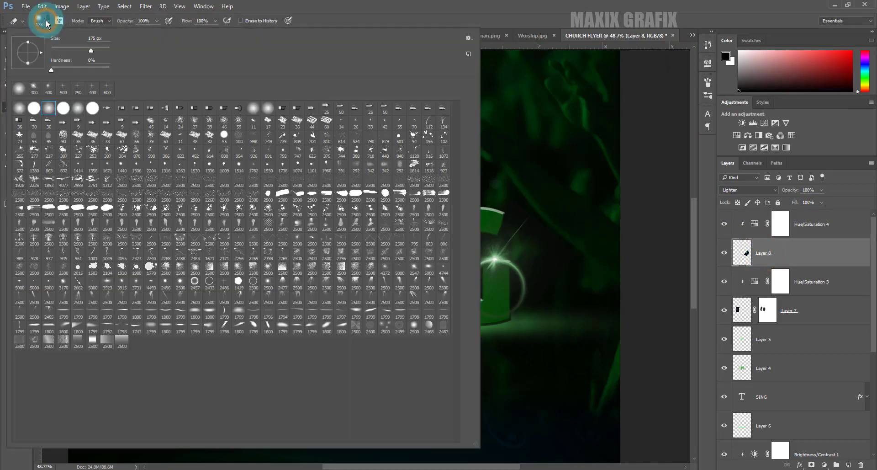
click(47, 108)
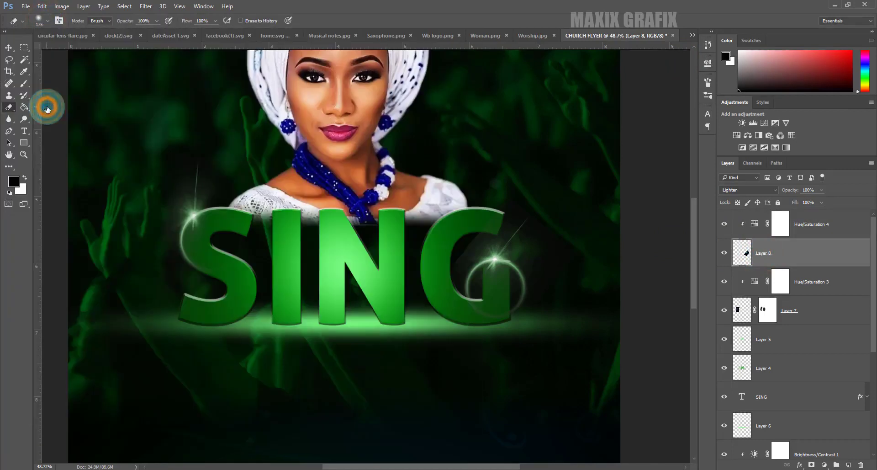
click(14, 182)
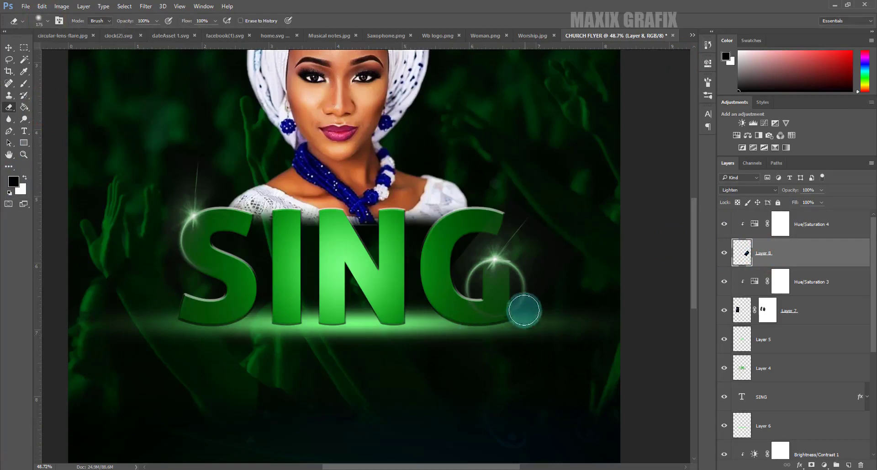
Erase the flare ring around the G and leftover glow near the S on Layer 7.
mouse_move(530, 295)
mouse_down()
mouse_move(544, 286)
mouse_move(484, 330)
mouse_move(554, 268)
mouse_move(466, 304)
mouse_up()
mouse_move(470, 275)
mouse_down()
mouse_move(454, 235)
mouse_move(489, 236)
mouse_move(444, 289)
mouse_move(489, 319)
mouse_move(535, 262)
mouse_move(558, 325)
mouse_up()
click(742, 310)
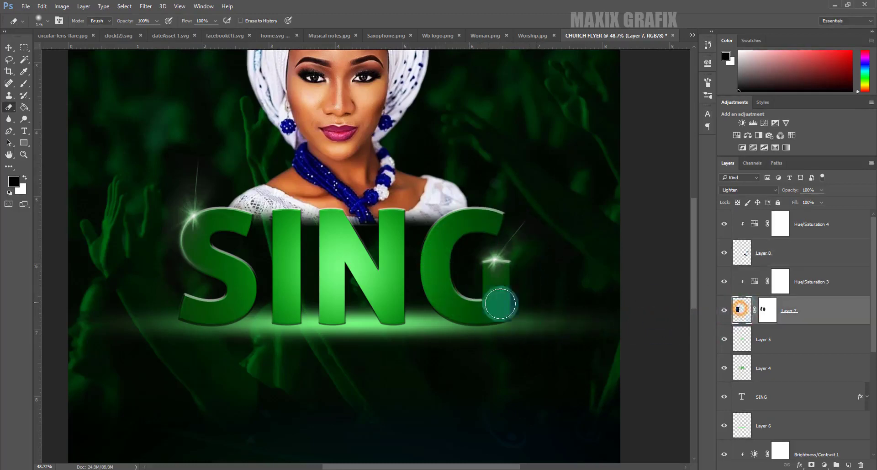
drag(232, 238, 236, 210)
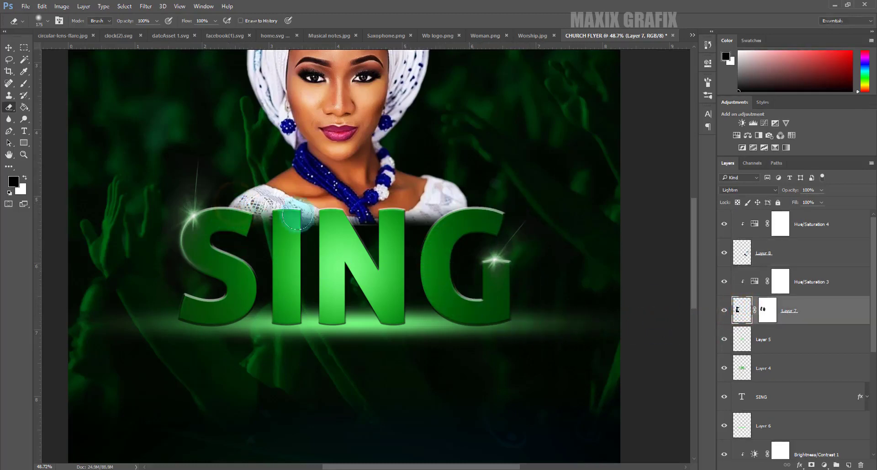
Select Hue/Saturation 4 through Layer 6 and group them as 'SING'.
click(813, 227)
click(813, 228)
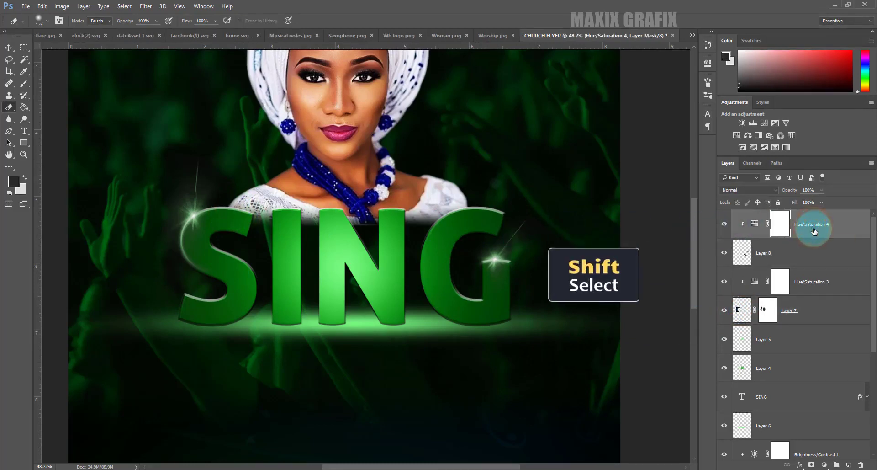
shift+click(826, 428)
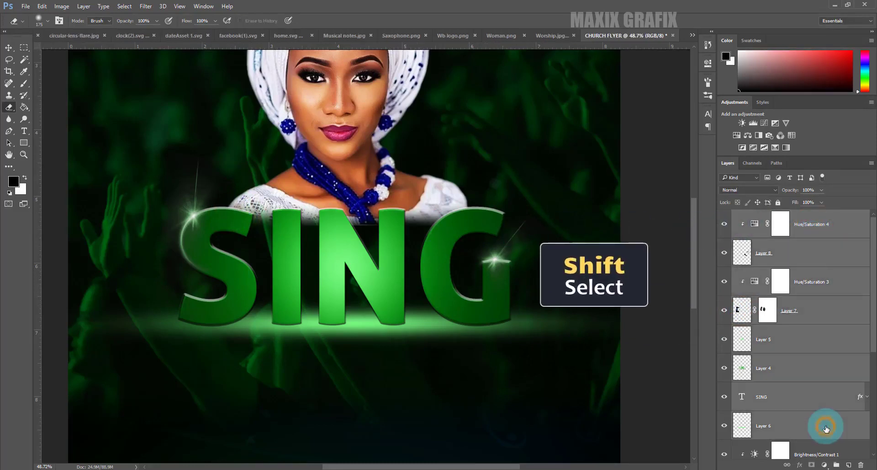
right_click(826, 428)
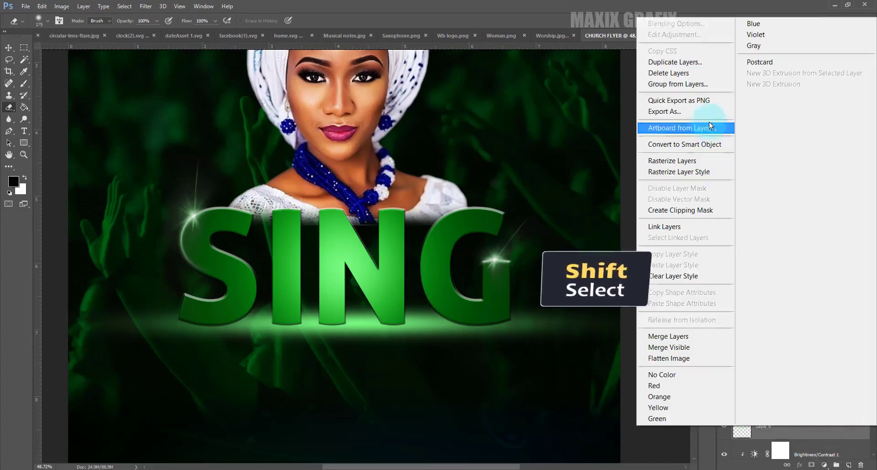
click(707, 88)
text(SING)
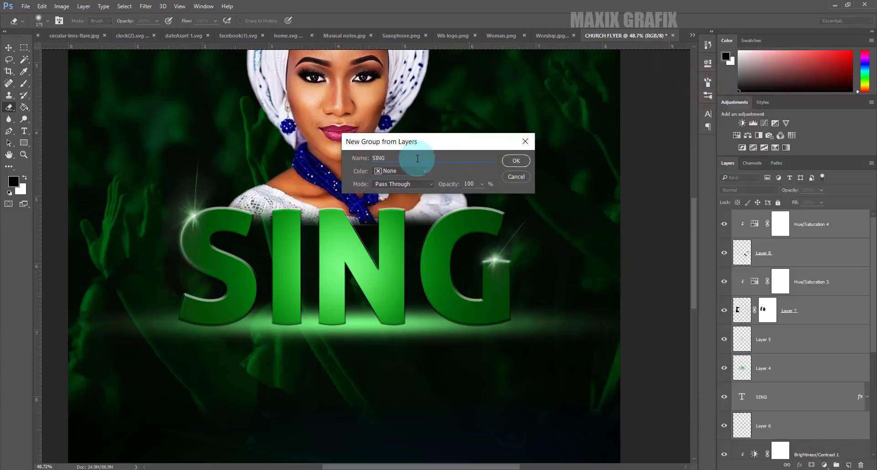
click(515, 161)
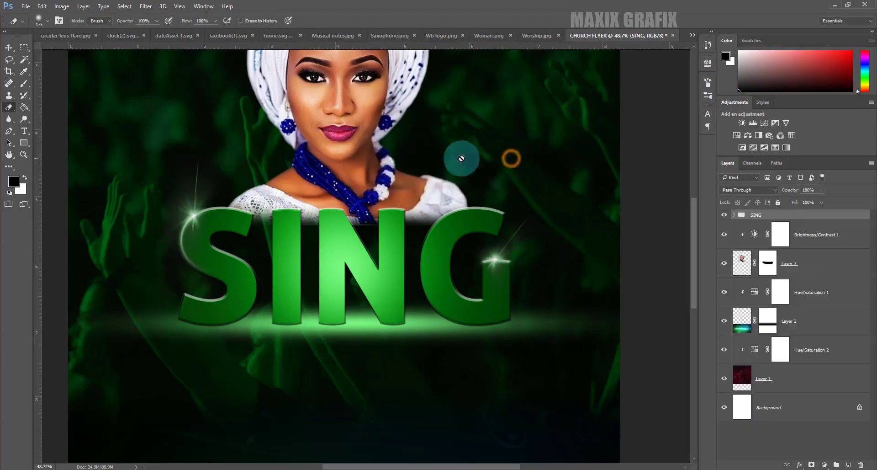
Type 'OUT LOUD' as a new text line below SING.
click(26, 131)
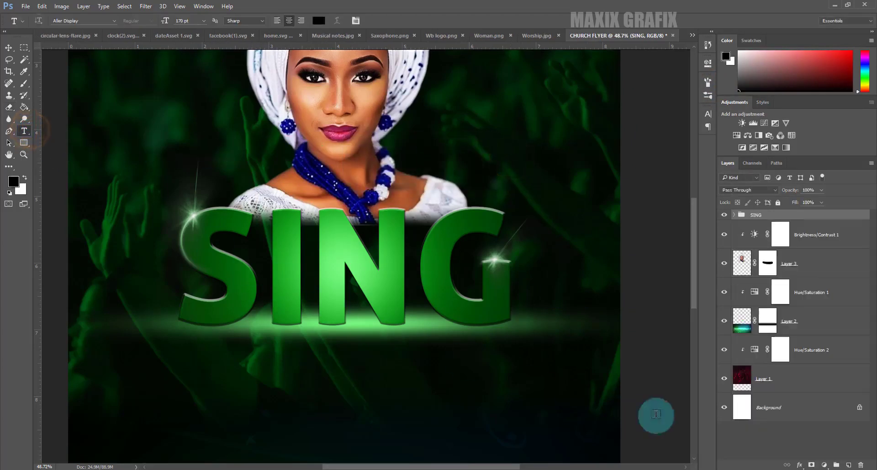
click(848, 464)
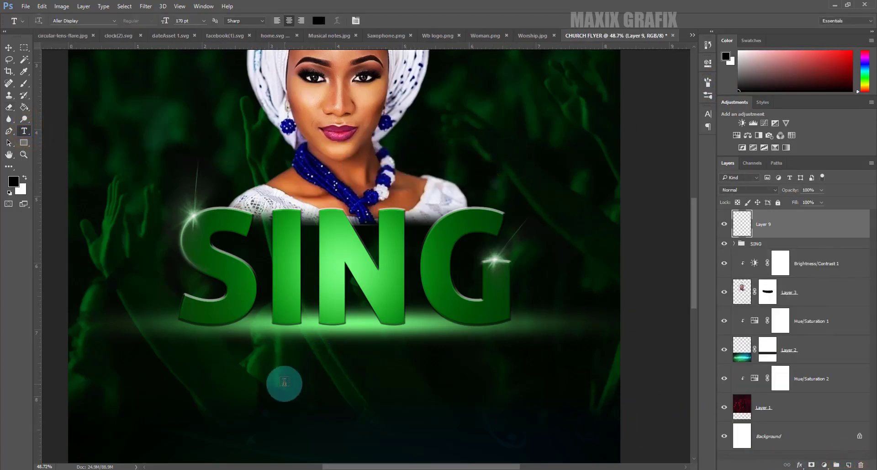
text(OUT)
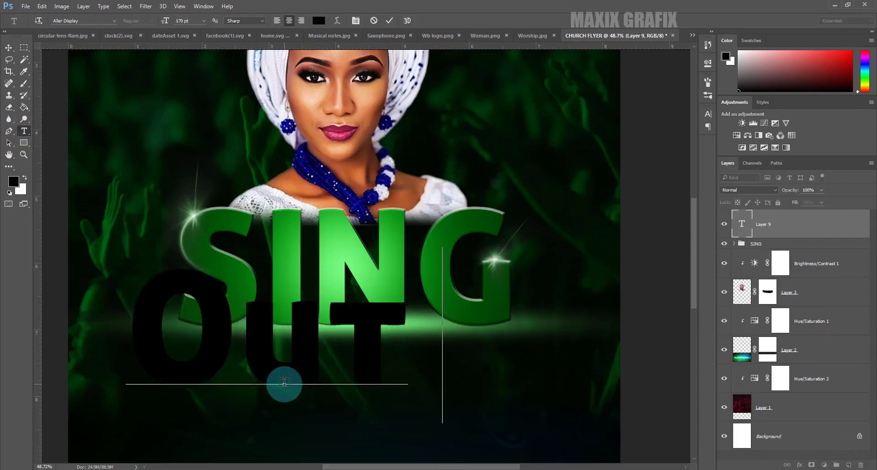
text( LOUD)
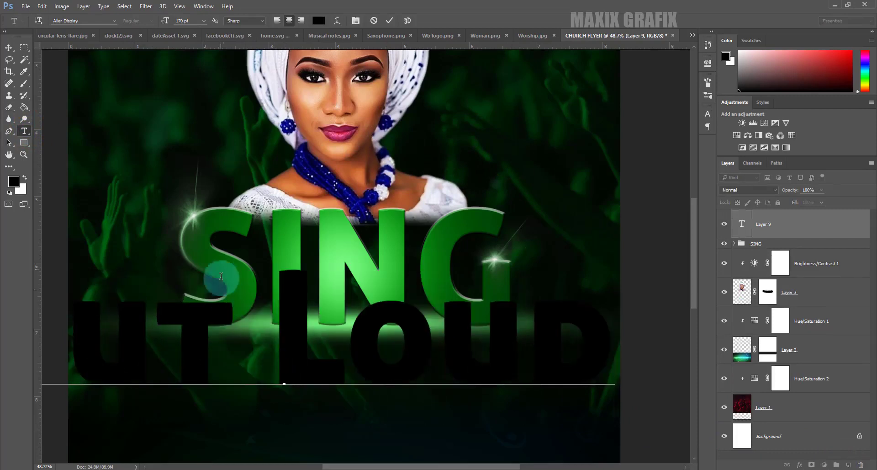
click(399, 23)
Format the text in Allura at 50 pt with colour fffb68.
click(708, 114)
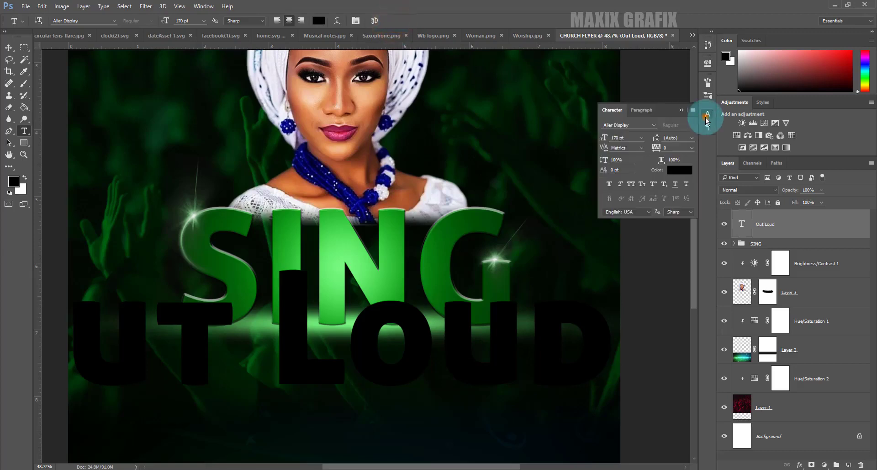
click(652, 126)
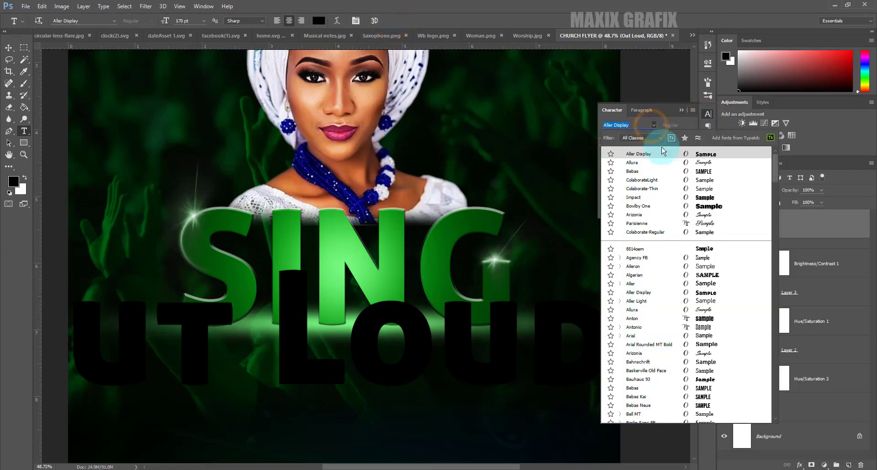
click(663, 163)
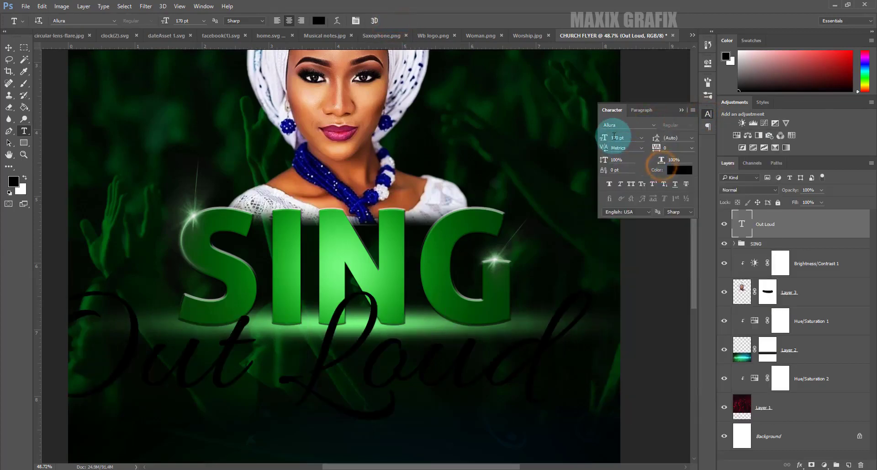
text(50)
key(Return)
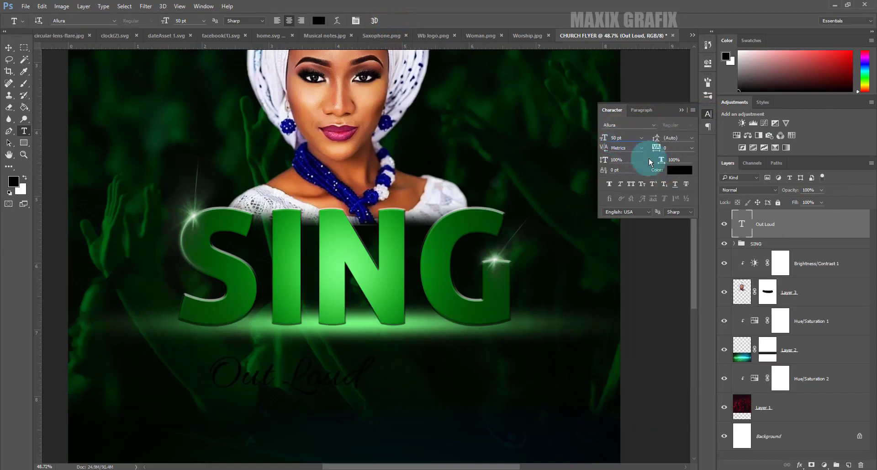
click(680, 170)
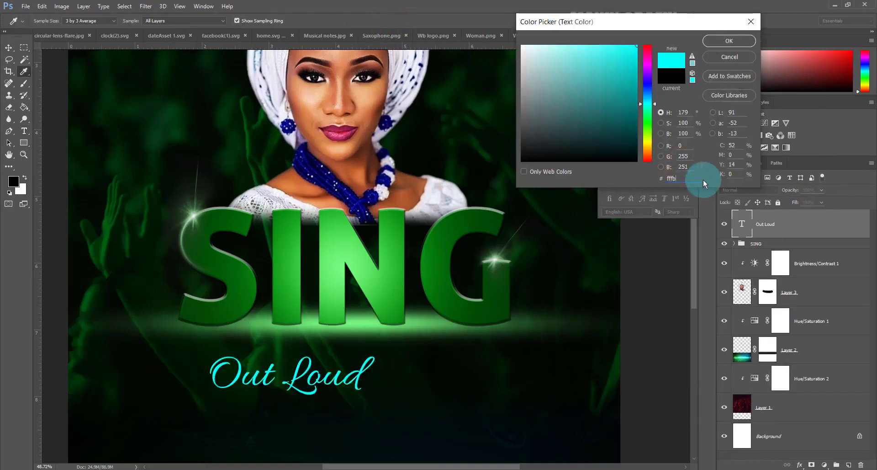
text(fffb68)
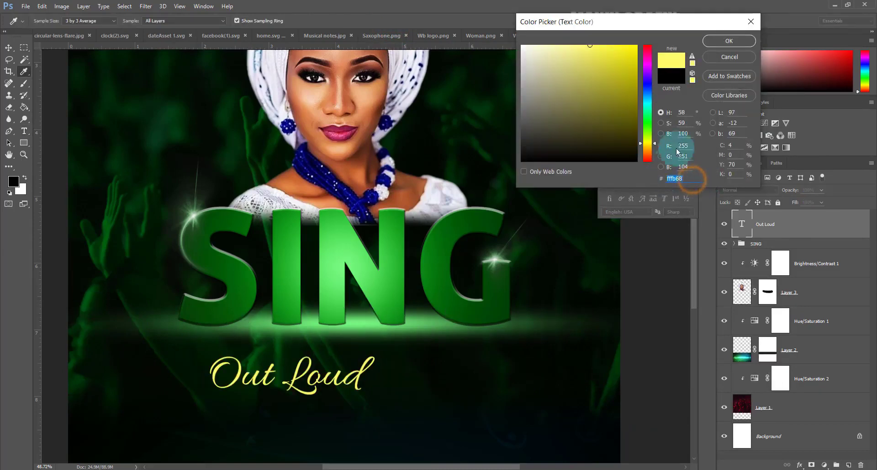
click(726, 42)
key(h)
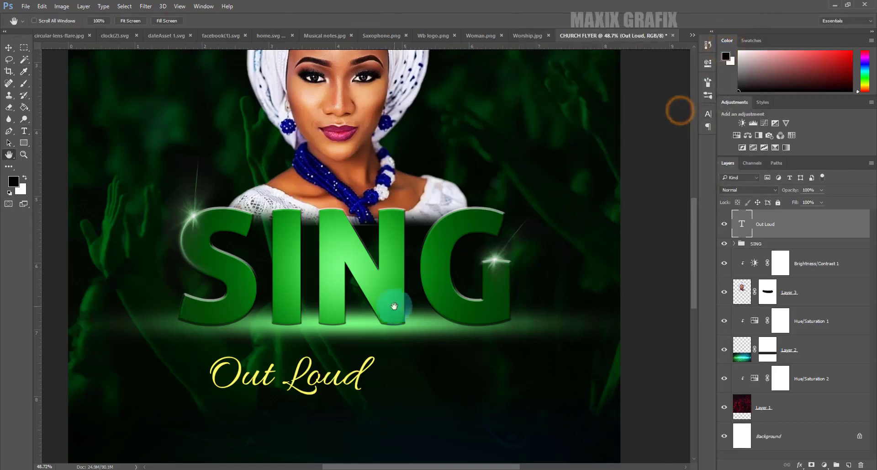
Enlarge Out Loud to about 137% and tilt it upward, tucked under SING.
mouse_move(388, 305)
mouse_down()
mouse_move(386, 253)
mouse_move(385, 266)
mouse_up()
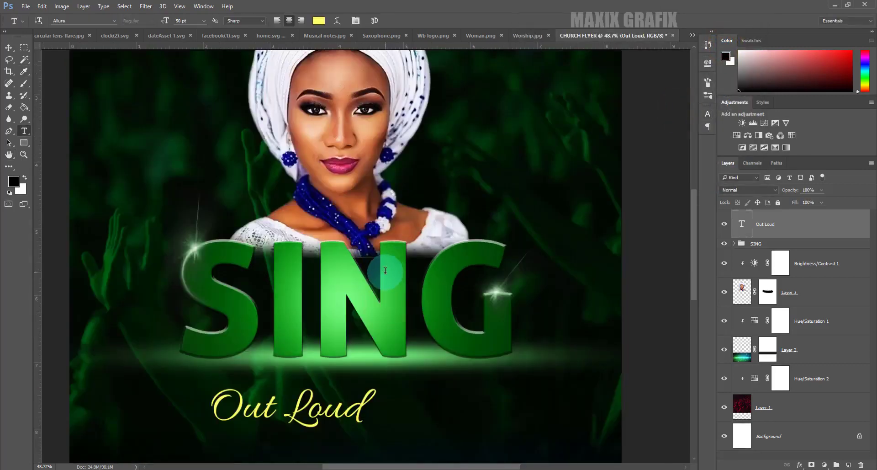
drag(694, 248, 697, 295)
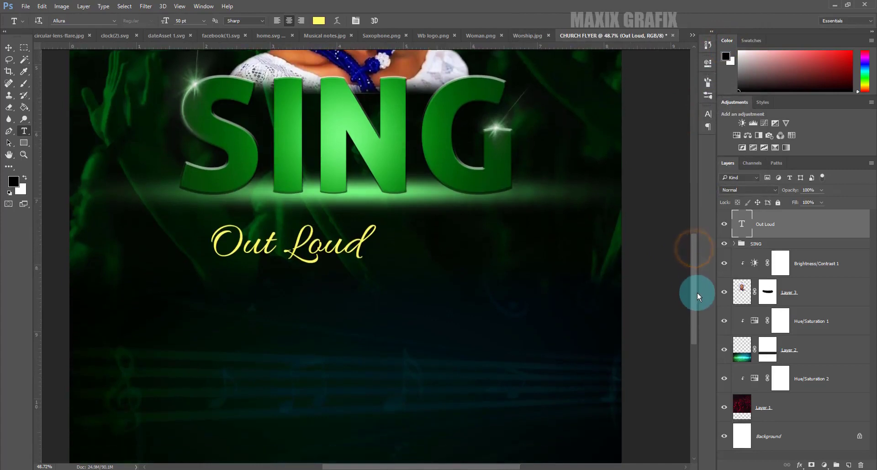
key(ctrl+t)
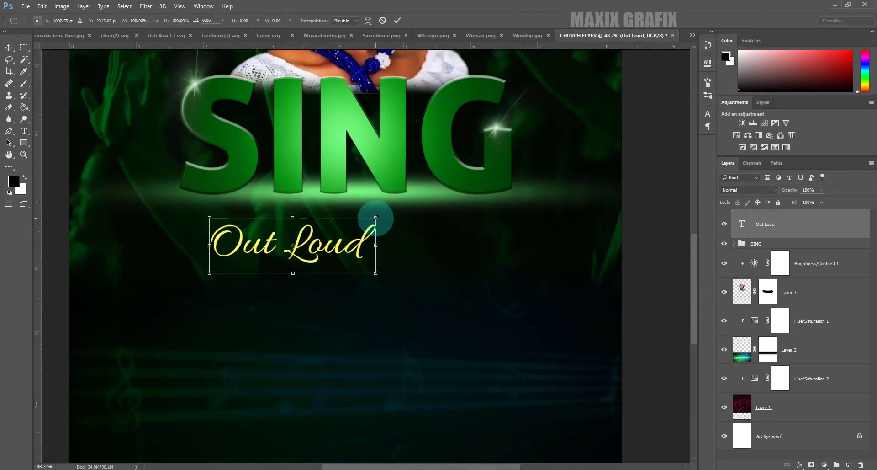
drag(376, 218, 418, 191)
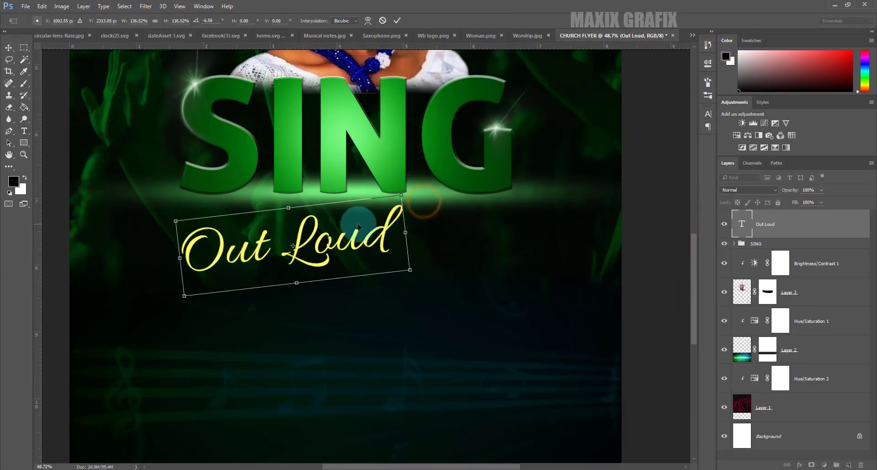
drag(322, 220, 364, 205)
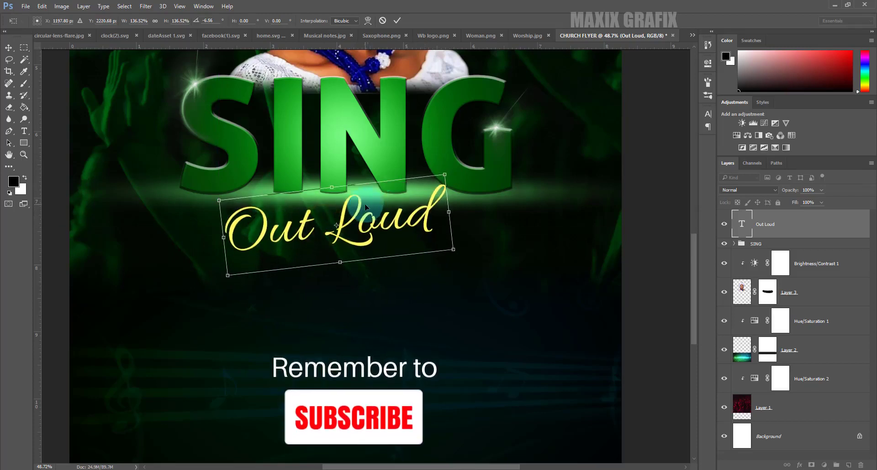
click(397, 20)
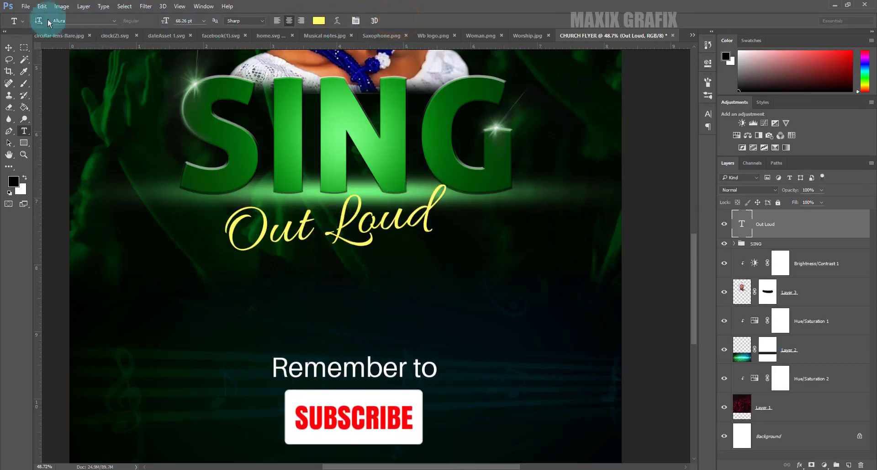
Place Saxophone.png into the flyer as an embedded image.
click(26, 7)
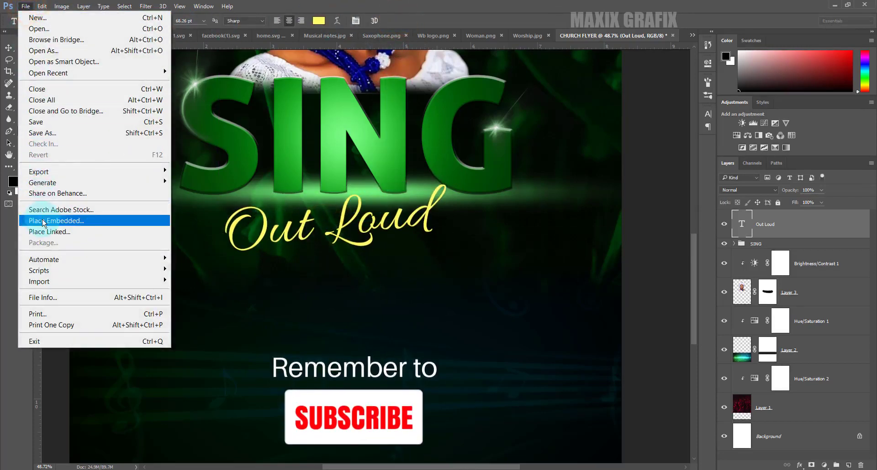
click(88, 219)
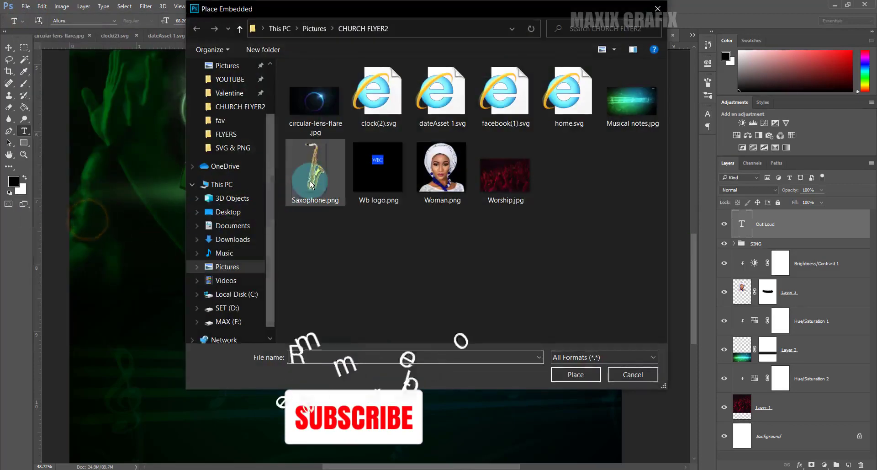
click(313, 178)
click(571, 374)
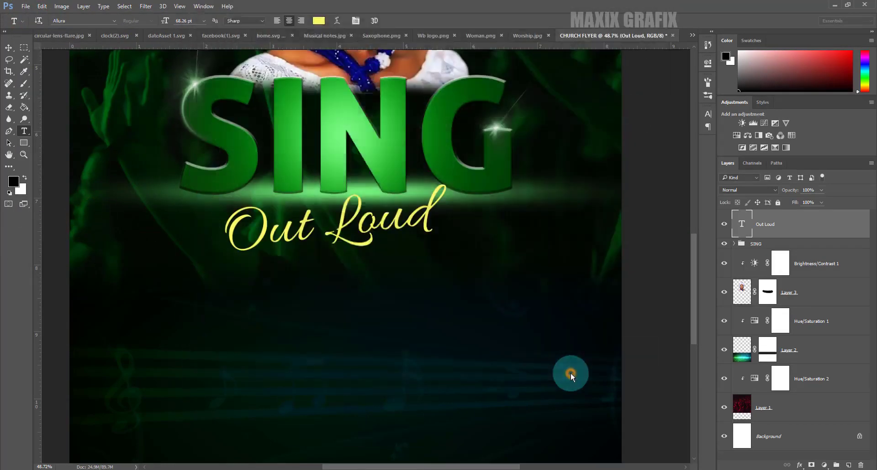
Shrink the saxophone to about a third, move it beside the G, and tilt it about 12°.
drag(697, 279, 695, 221)
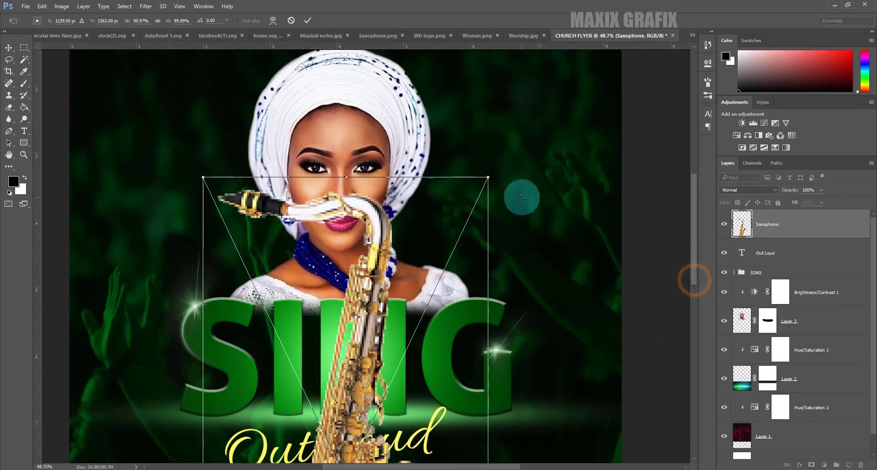
drag(488, 177, 365, 365)
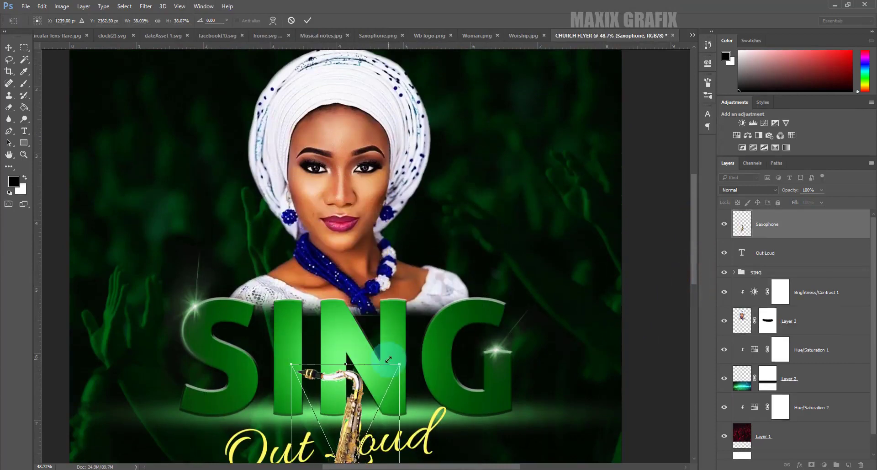
drag(361, 395, 546, 359)
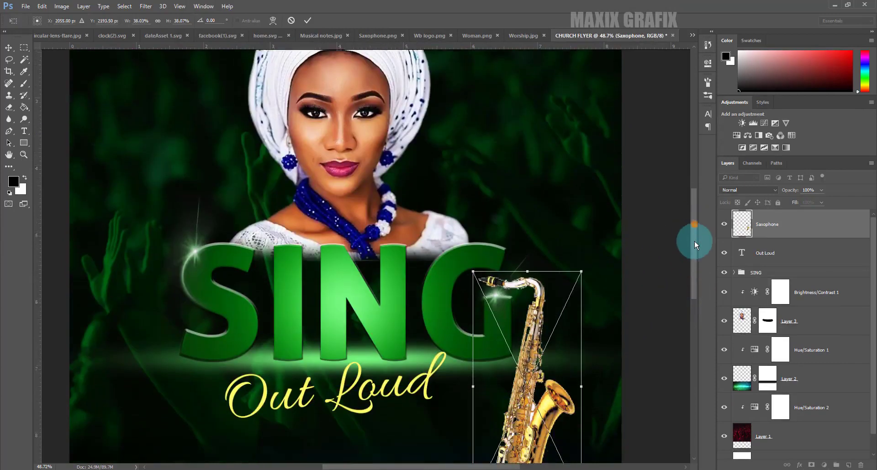
drag(694, 231, 694, 269)
mouse_move(597, 152)
mouse_down()
mouse_move(612, 180)
mouse_move(544, 227)
mouse_move(545, 219)
mouse_up()
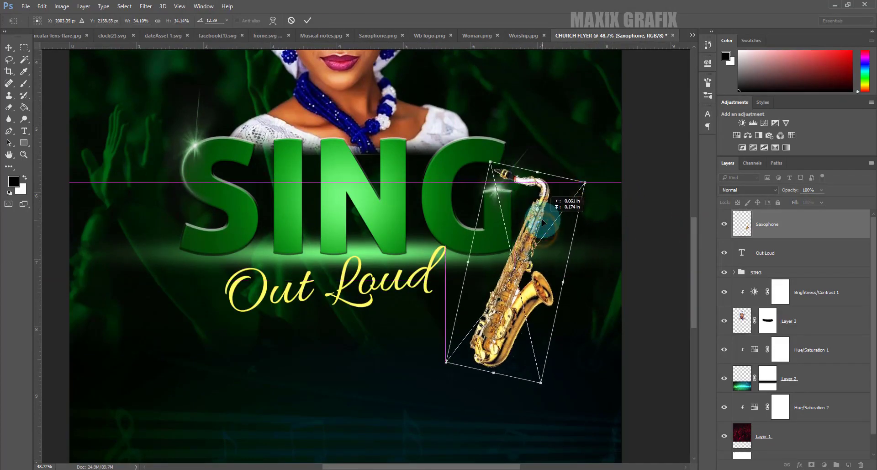
key(Return)
Add a Hue/Saturation adjustment with Saturation 31 and Lightness 5, clipped to the saxophone layer.
key(t)
click(812, 464)
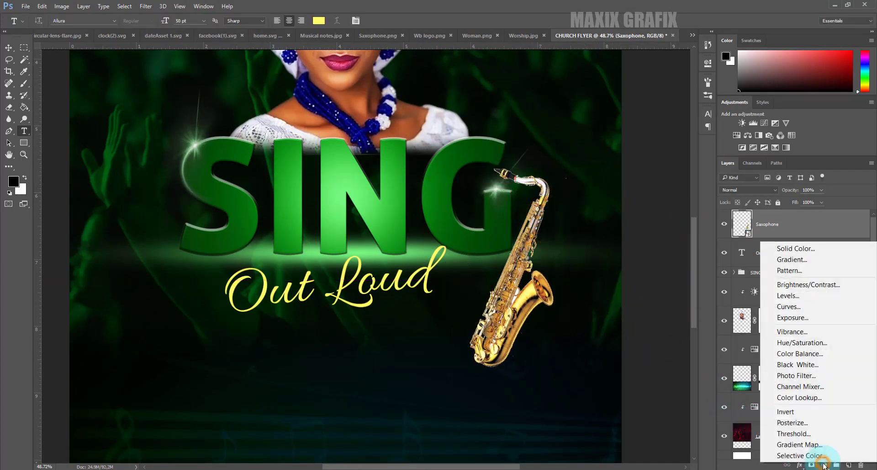
click(823, 345)
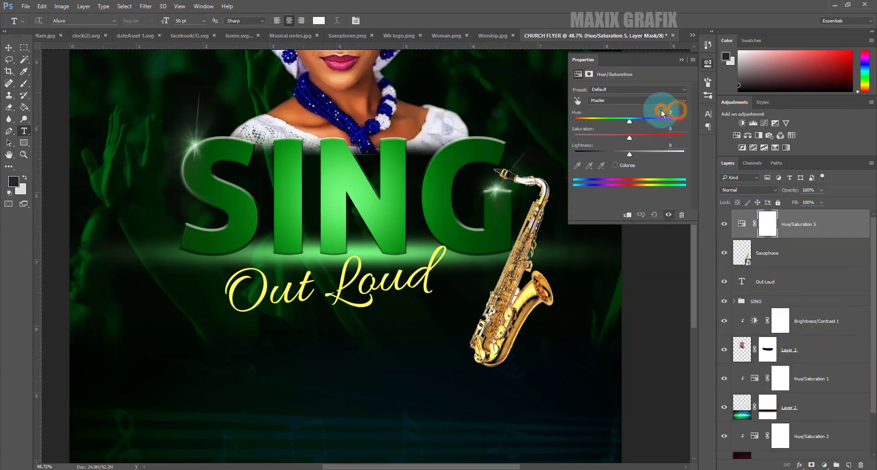
text(31)
click(655, 146)
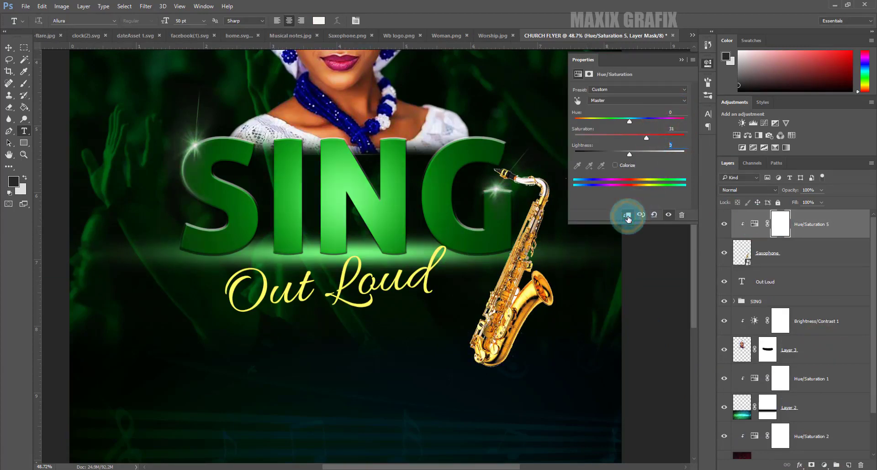
click(680, 58)
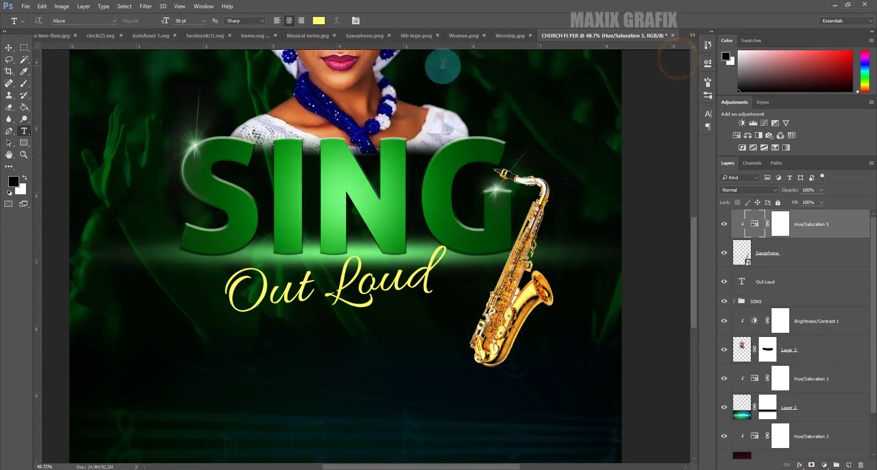
click(46, 19)
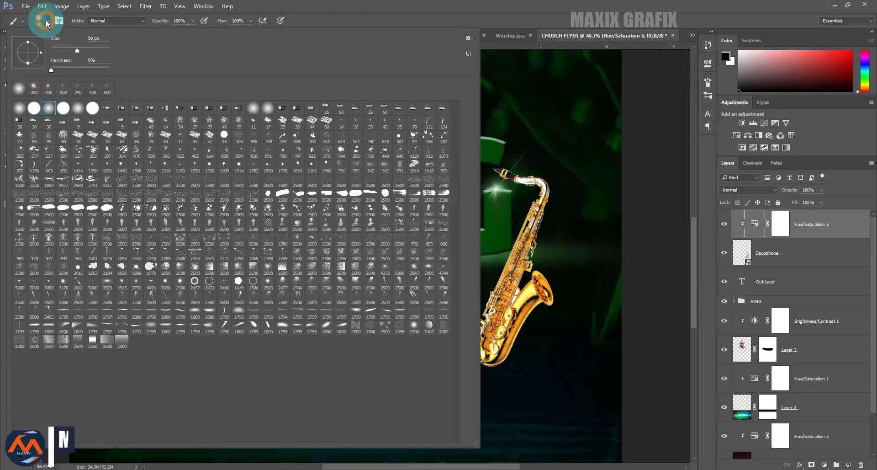
Create a new Screen-blended layer with a soft brush and pale yellow #fffb7f sampled from the sax.
double_click(414, 274)
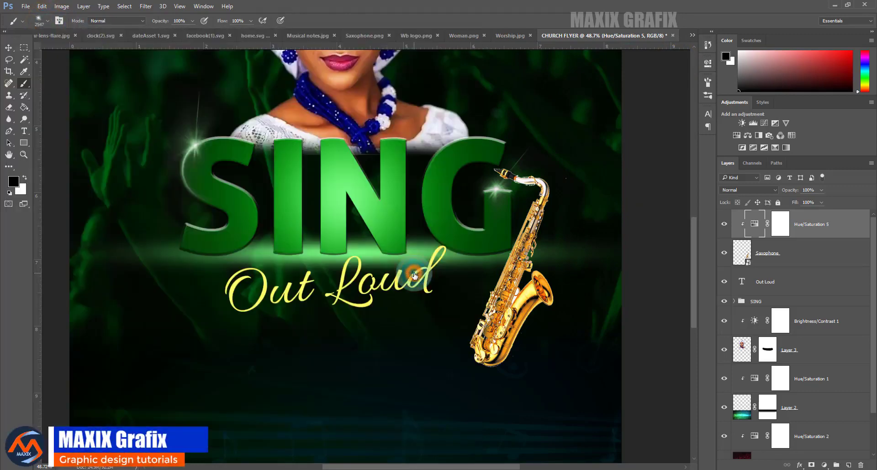
click(849, 464)
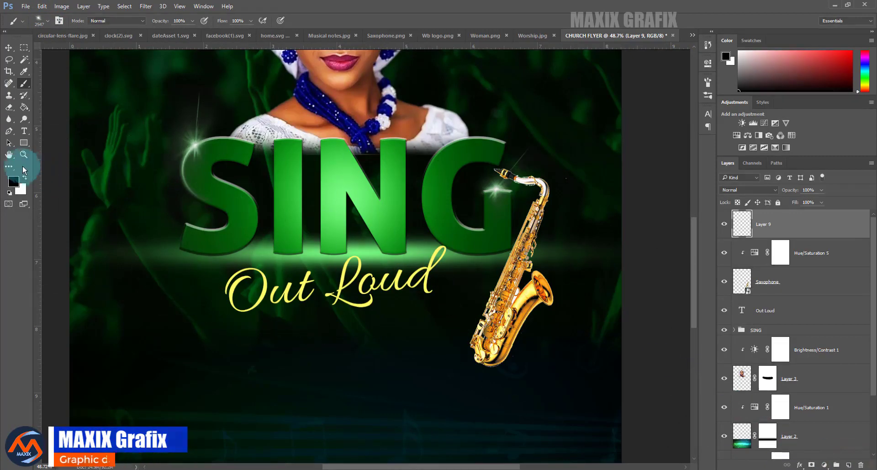
click(13, 181)
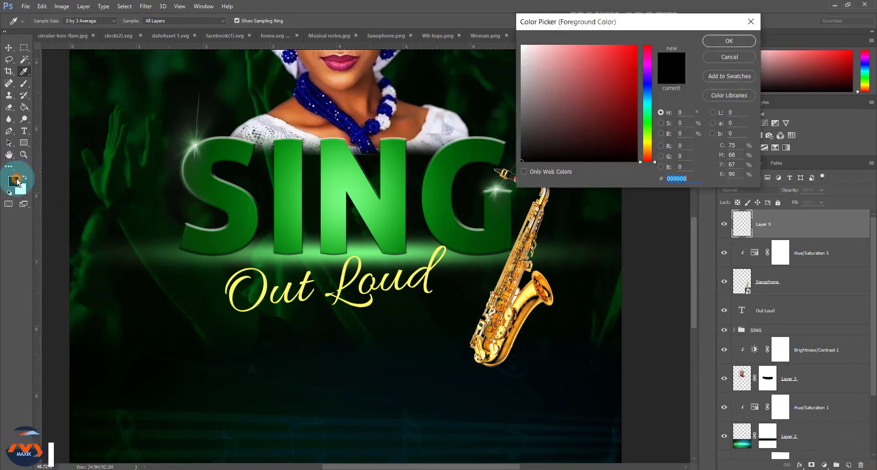
click(532, 284)
click(679, 191)
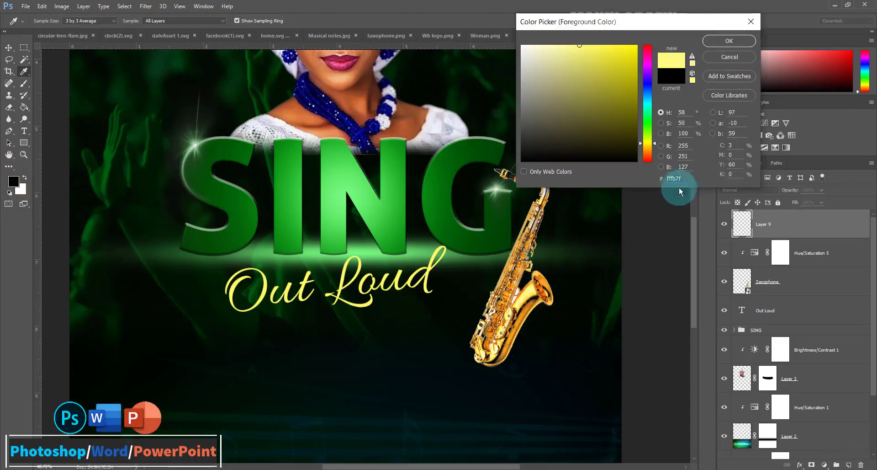
click(725, 42)
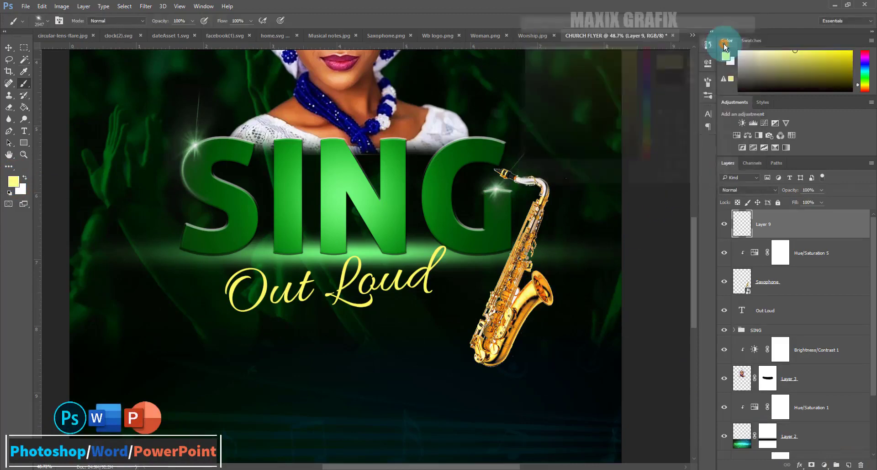
click(776, 192)
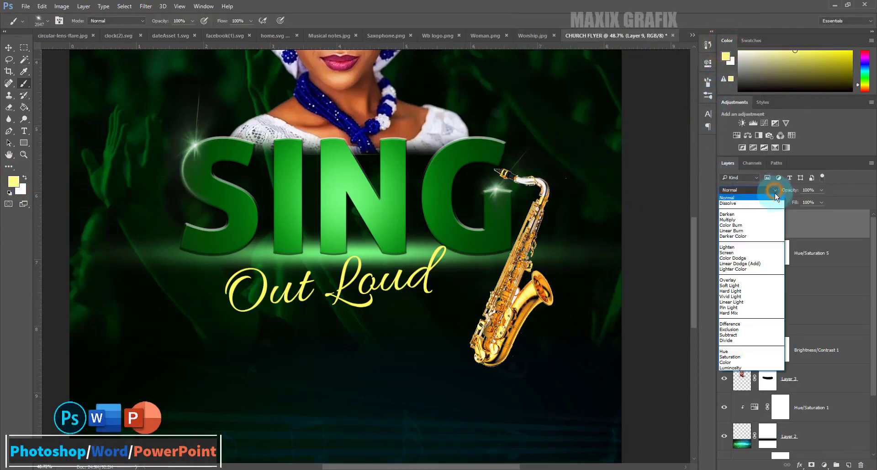
click(754, 253)
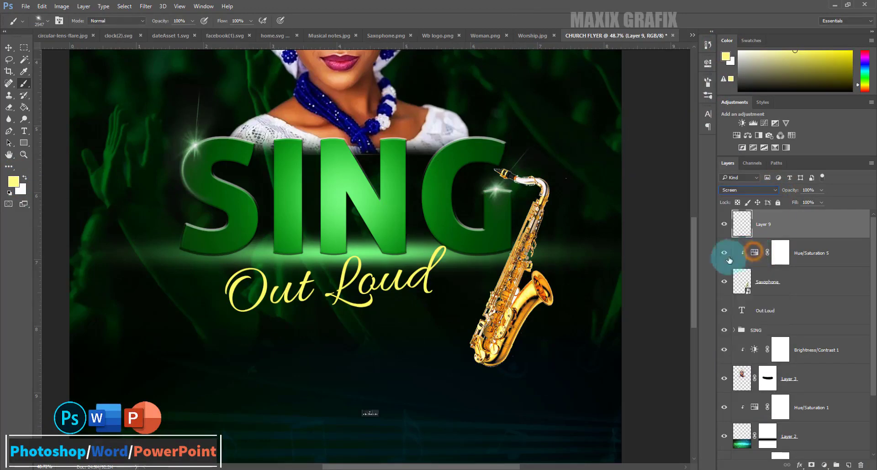
Paint a 500 px glow on the saxophone bell and scale it into place.
key(bracketleft)
key(bracketleft)
key(bracketleft)
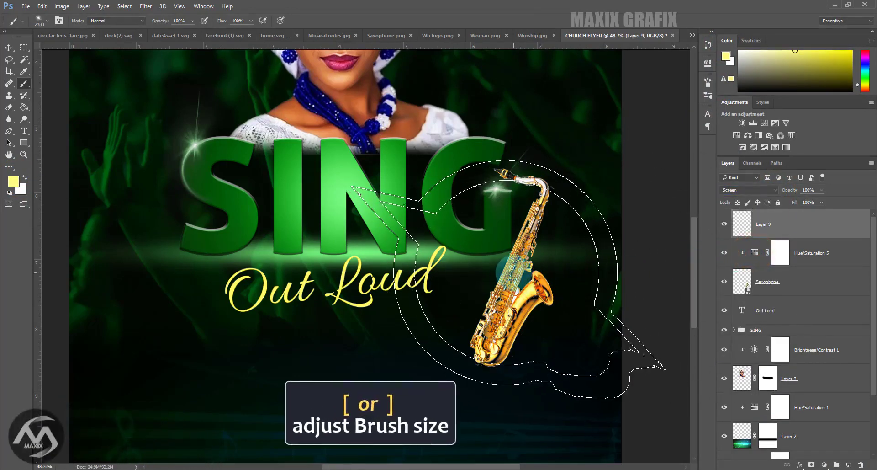
key(bracketleft)
key(bracketleft)
key(bracketleft)
key(bracketleft)
key(bracketleft)
key(bracketleft)
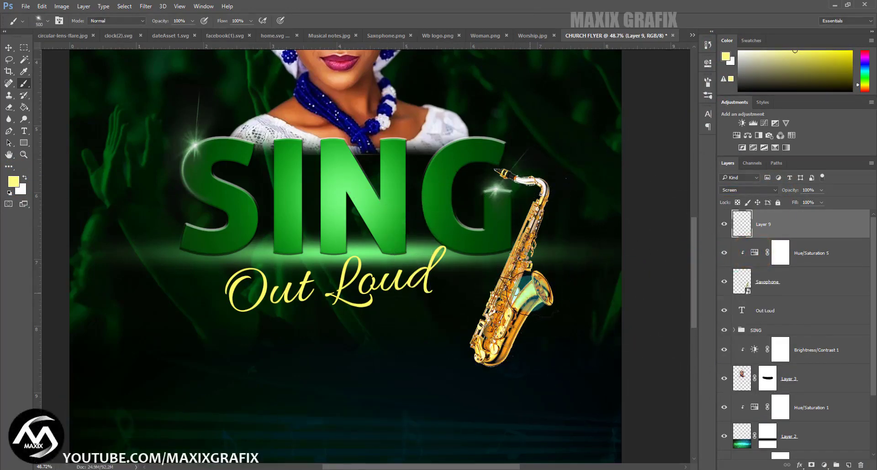
click(530, 293)
key(ctrl+t)
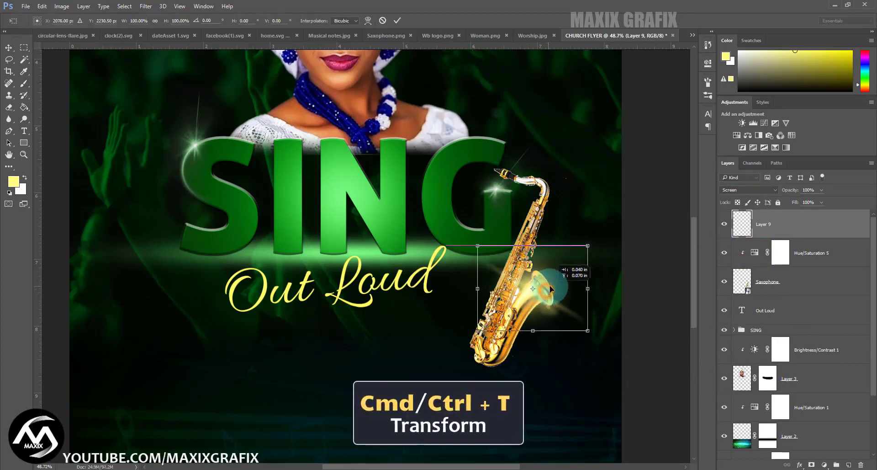
drag(579, 254, 580, 266)
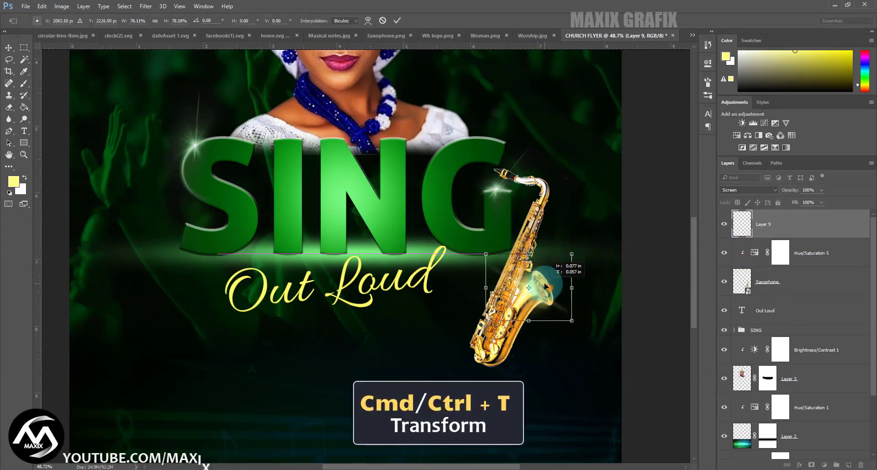
Duplicate the glow as Layer 9 copy and rotate it 90° to form a sparkle.
click(396, 20)
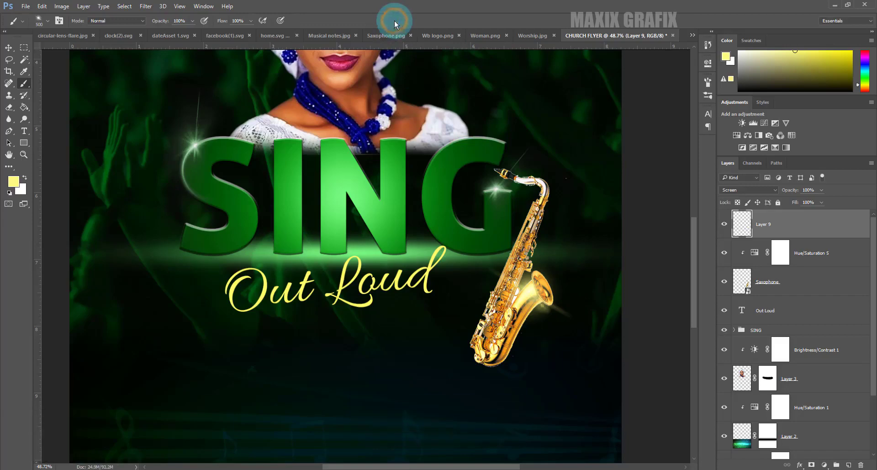
right_click(786, 225)
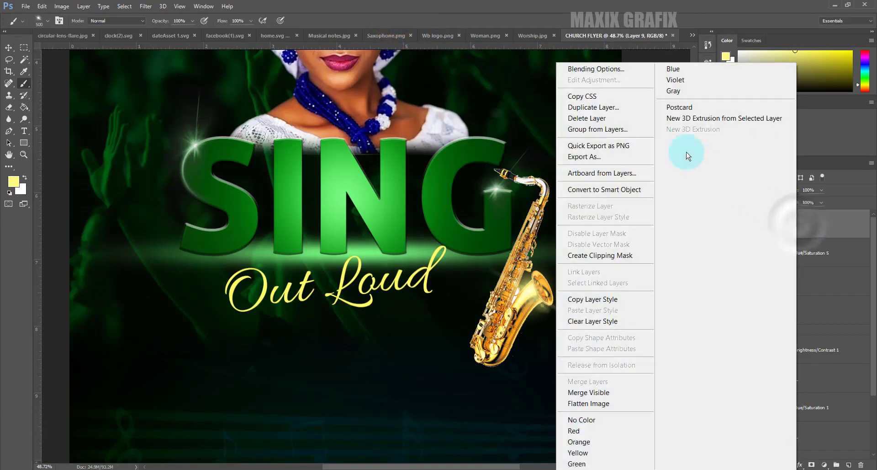
click(626, 107)
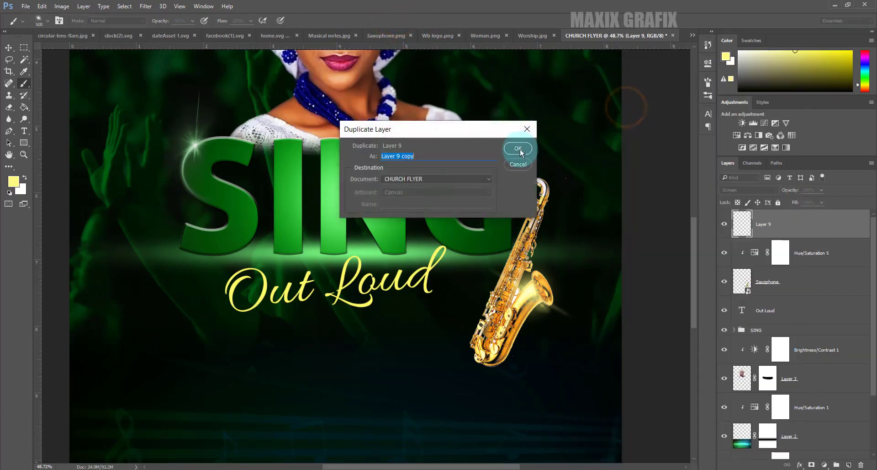
click(519, 148)
key(ctrl+t)
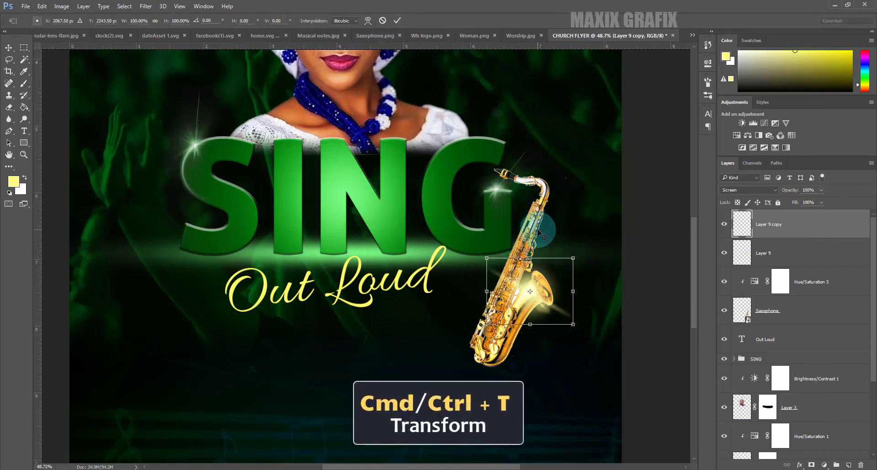
drag(605, 285, 561, 346)
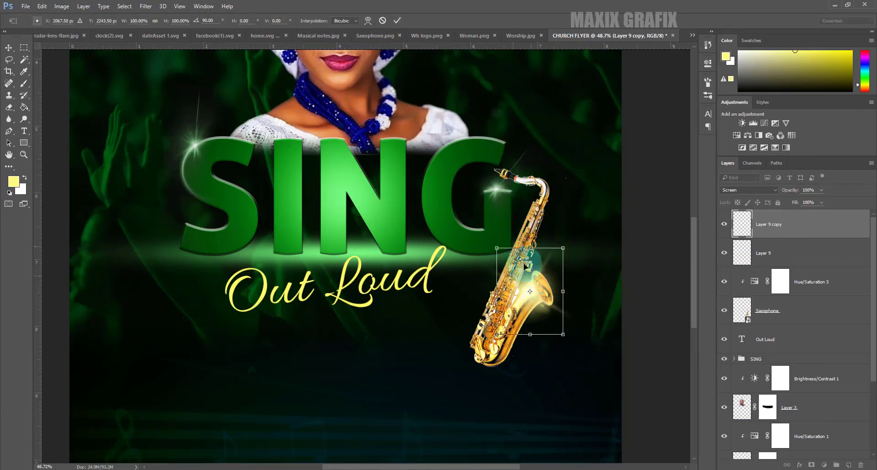
click(396, 20)
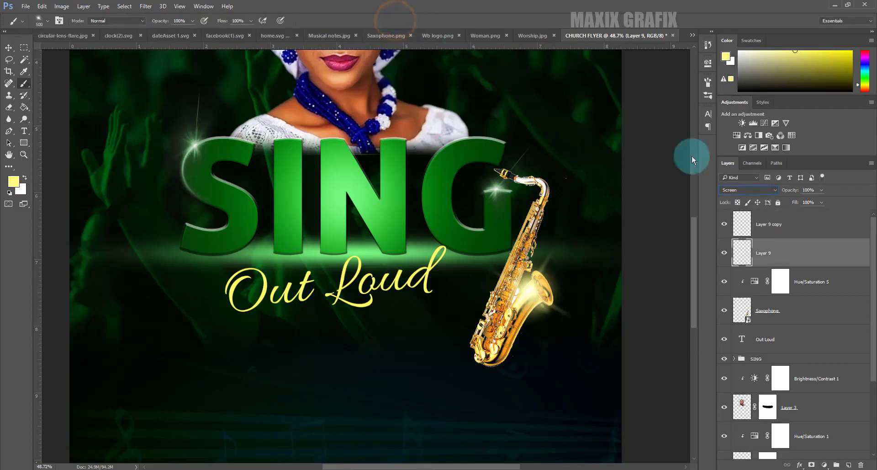
Group the layers from Layer 9 copy down to Saxophone into Group 1.
click(821, 227)
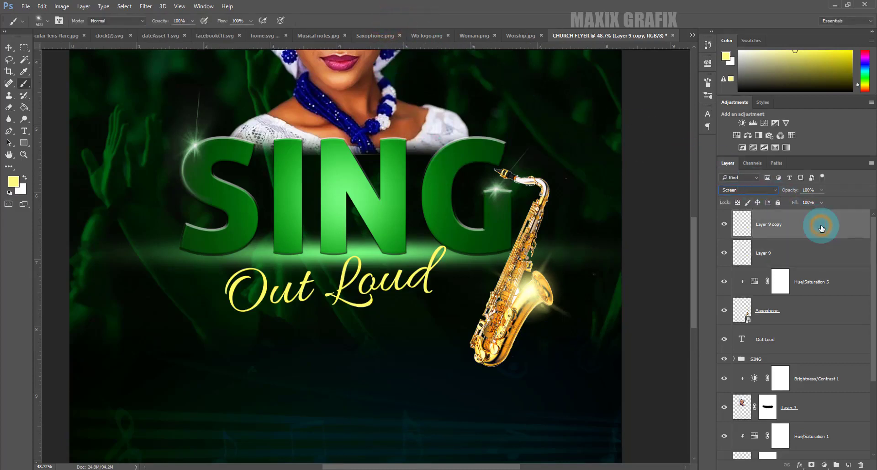
shift+click(821, 309)
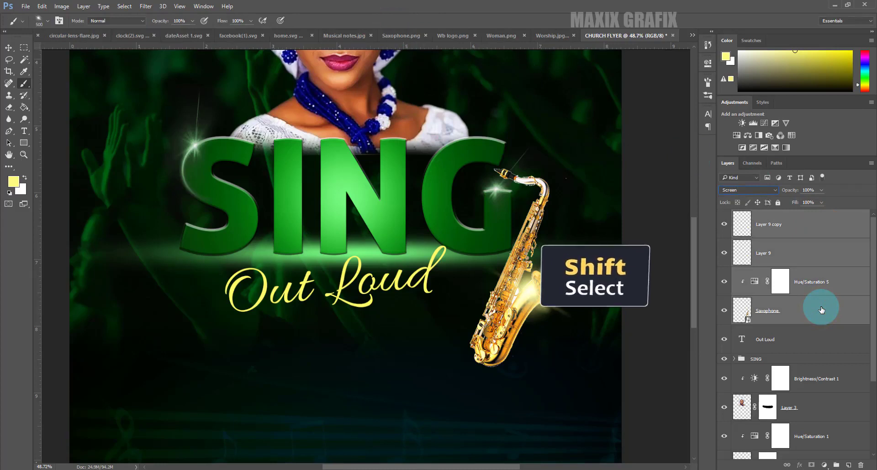
key(ctrl+g)
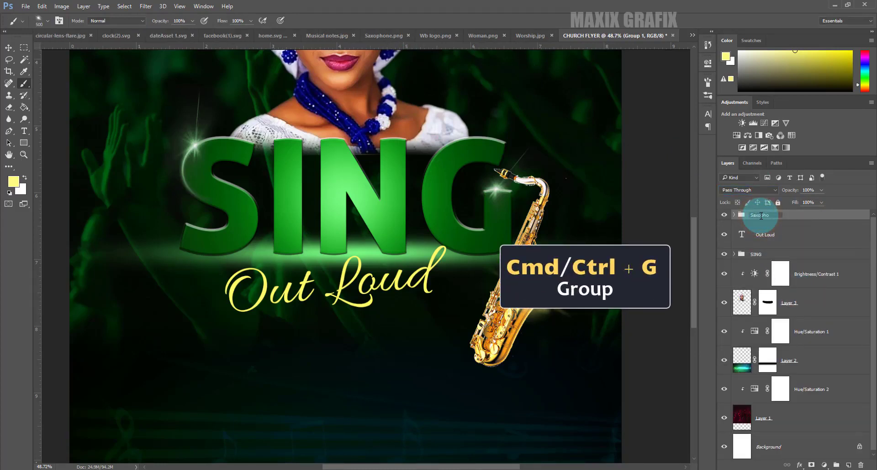
Finish renaming the group to Saxophone, then type 'SING UNTO THE LORD A NEW SONG' below the title.
text(ne)
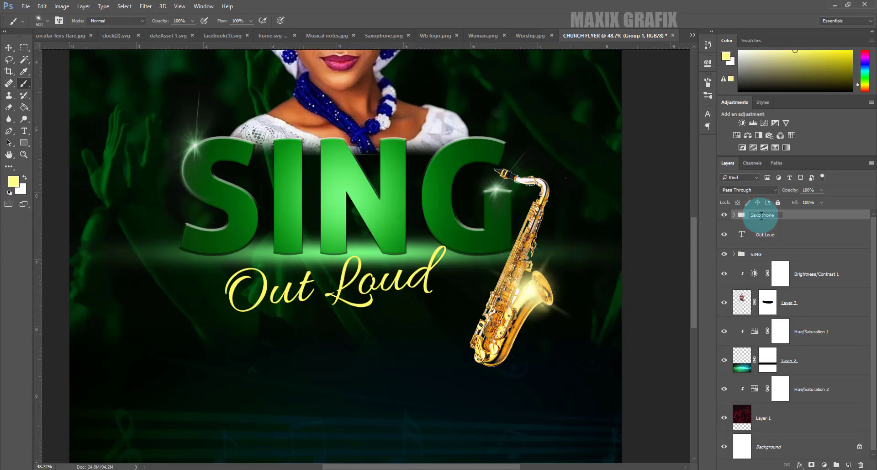
key(Return)
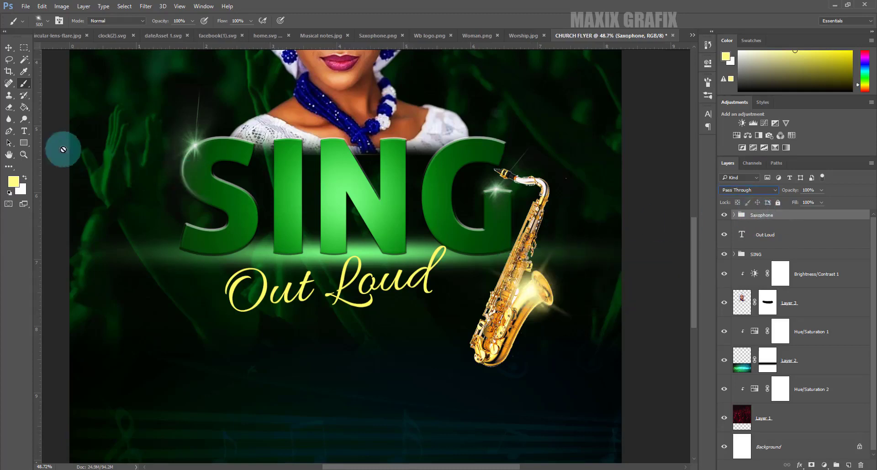
click(25, 130)
click(300, 415)
text(SIN)
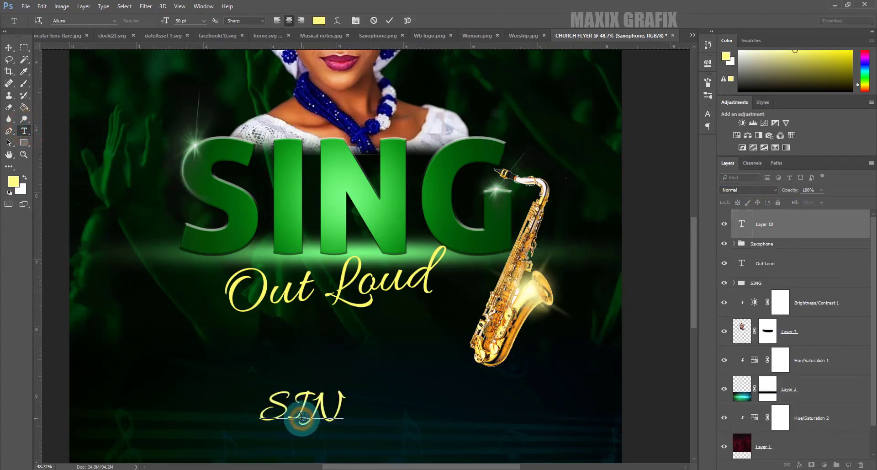
text(G UNTO THE)
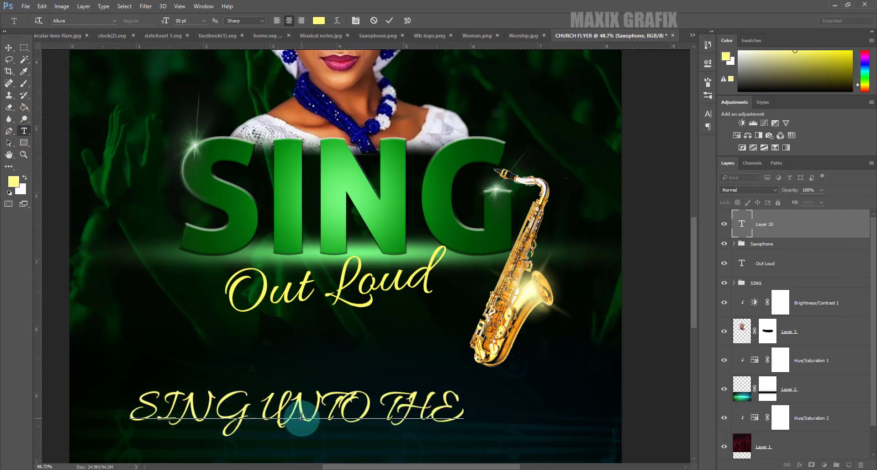
text( LORD A NEW SO)
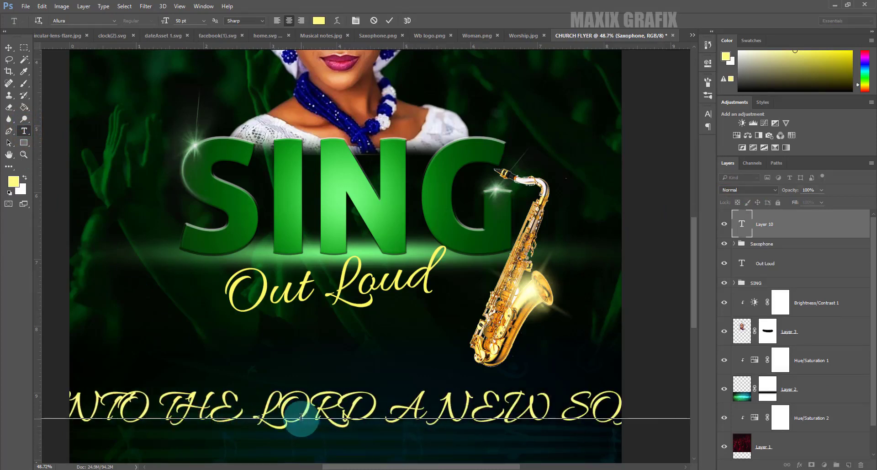
click(389, 20)
Format the song line as Bebas 36 pt in white.
click(707, 113)
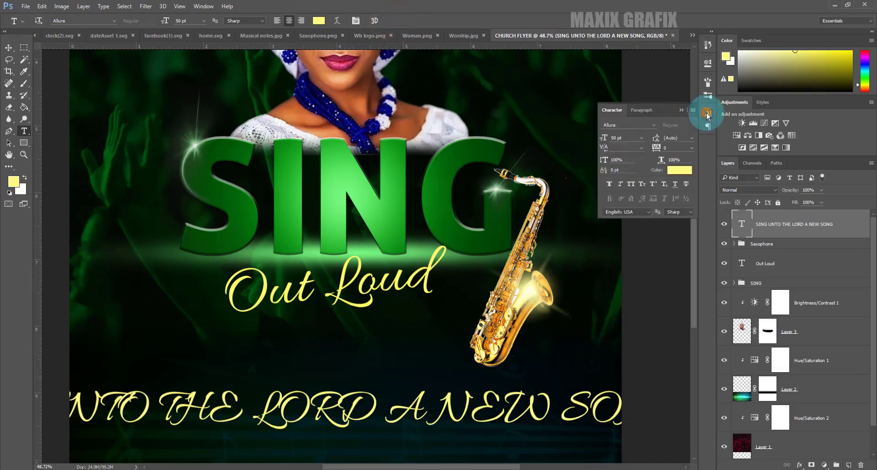
click(655, 124)
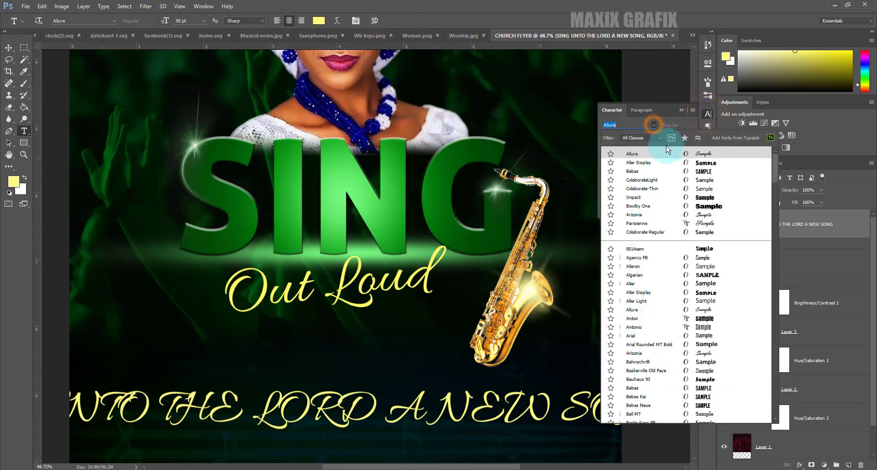
click(674, 120)
click(680, 176)
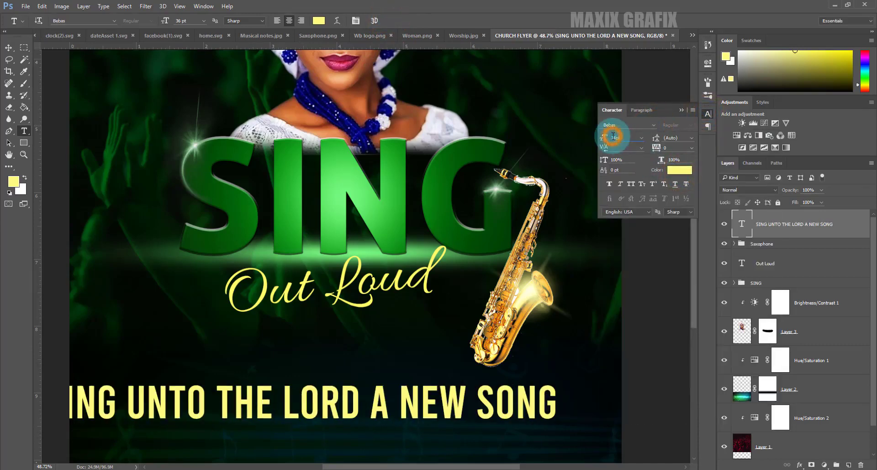
click(626, 145)
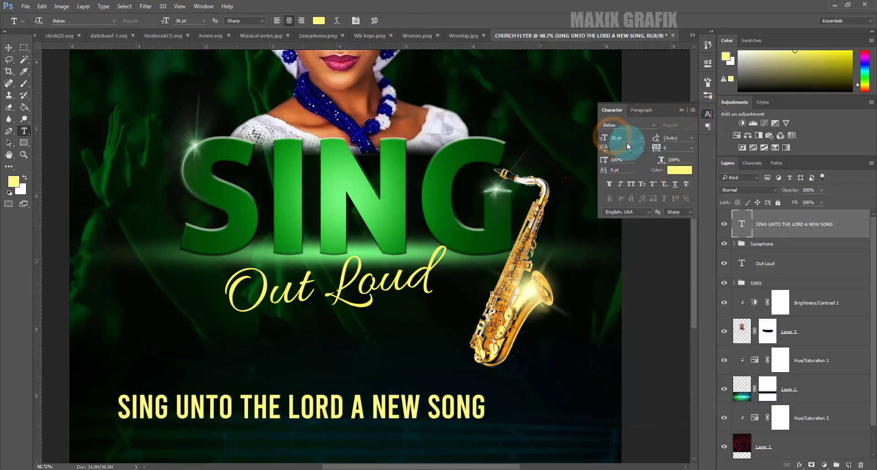
click(679, 170)
click(522, 51)
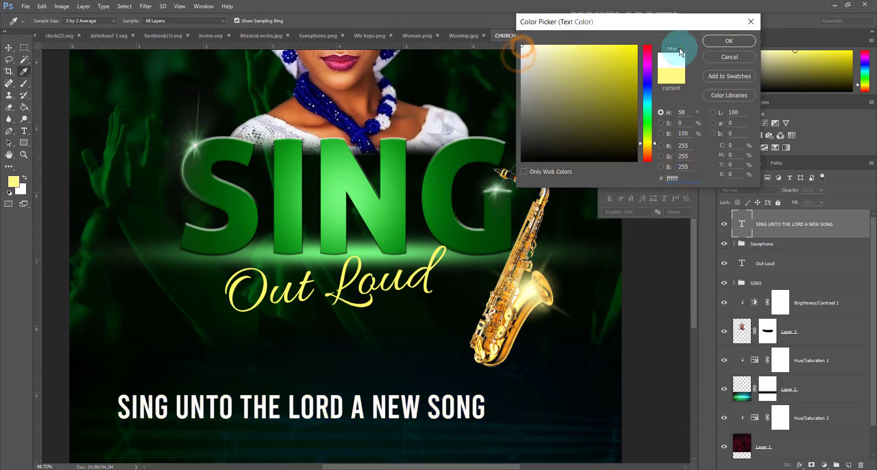
click(728, 41)
Position the song line just beneath Out Loud.
drag(692, 232, 695, 279)
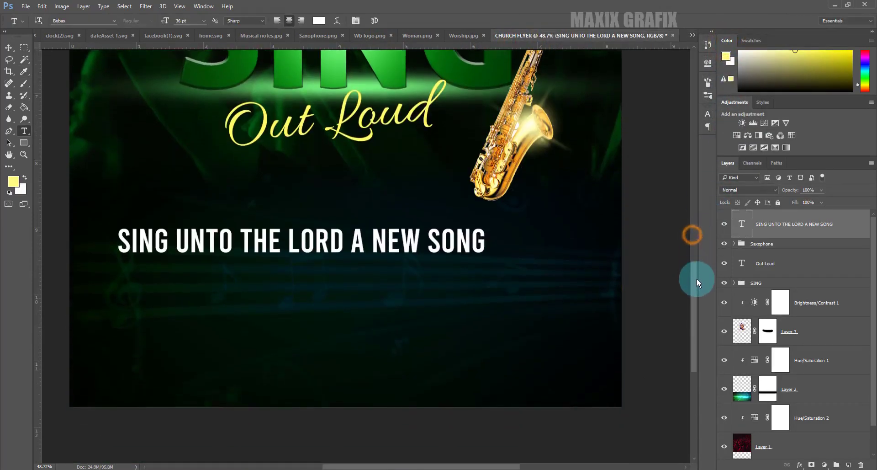
click(329, 238)
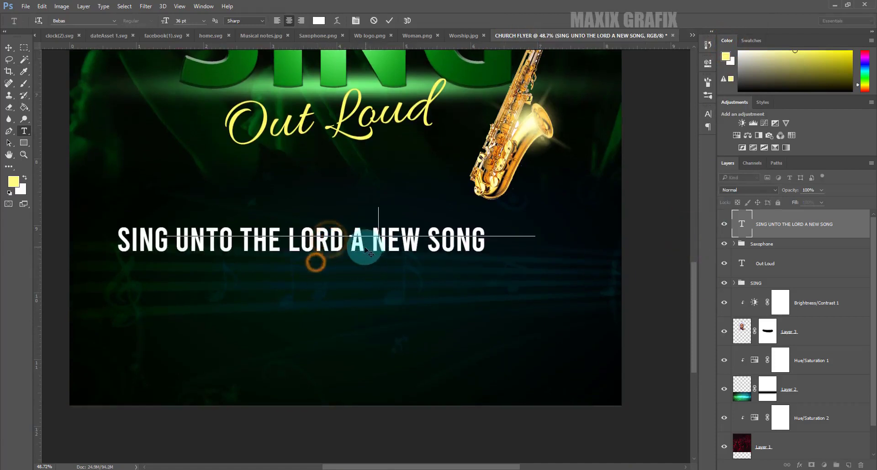
drag(316, 262, 361, 240)
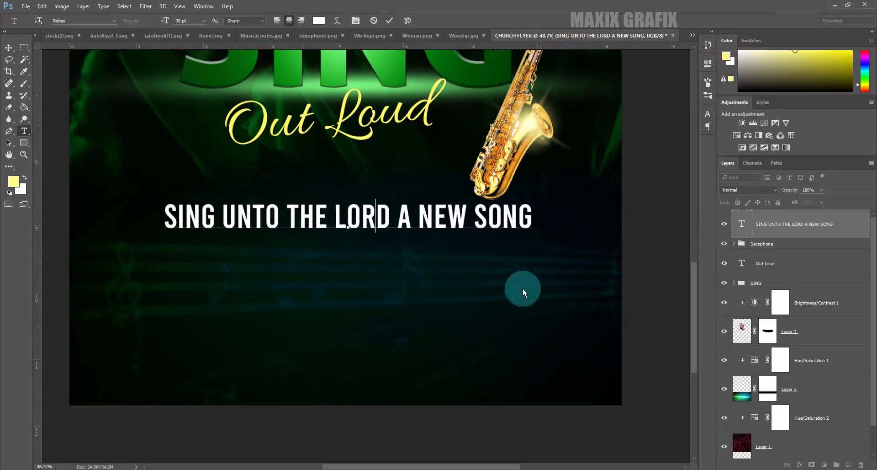
drag(694, 306, 694, 280)
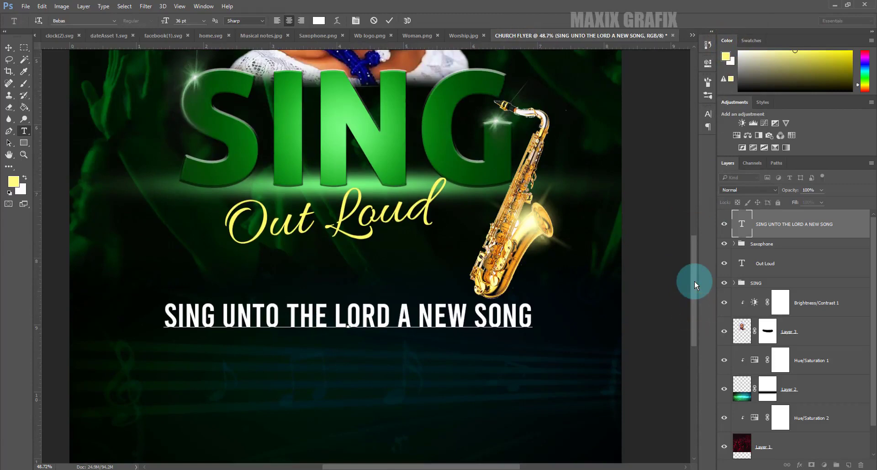
drag(348, 344, 349, 318)
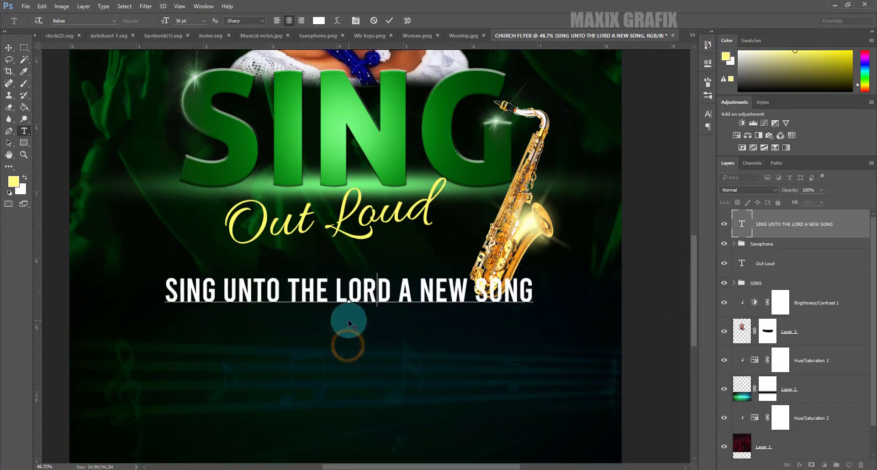
click(389, 21)
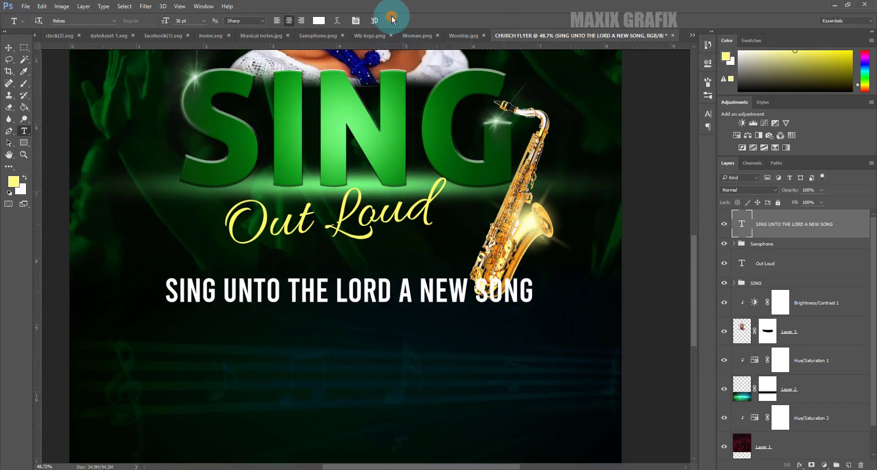
Scale the Saxophone group down to about 86%.
click(769, 247)
key(ctrl+t)
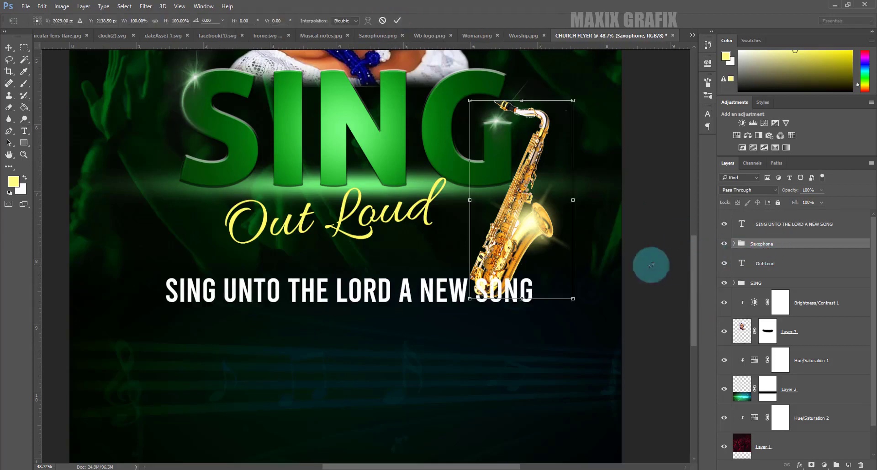
drag(574, 299, 533, 253)
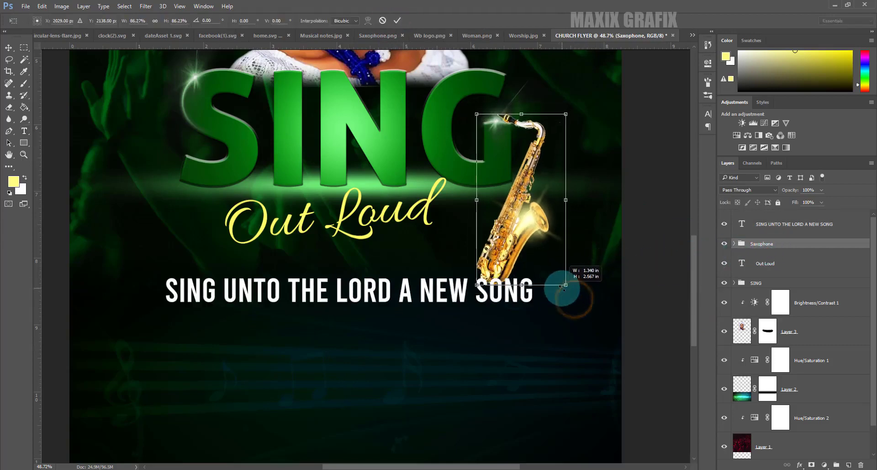
click(397, 20)
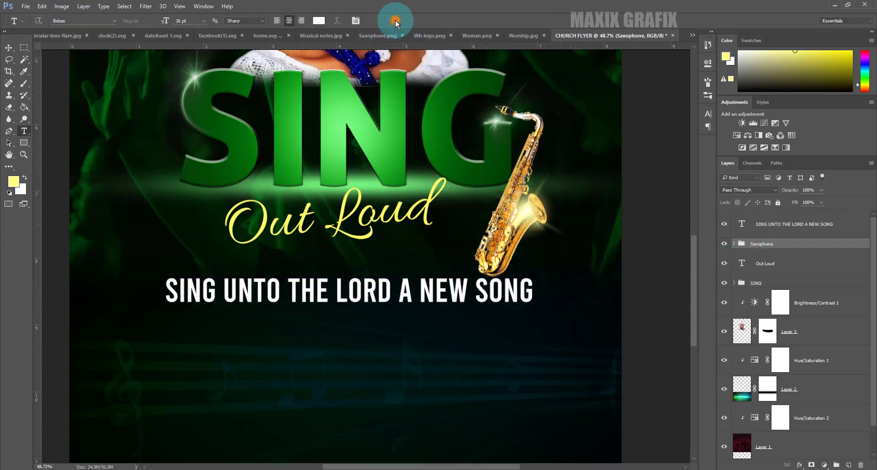
Add a 'PRAISES AND WORSHIP SERVICE' text line beneath the song line.
key(t)
click(788, 224)
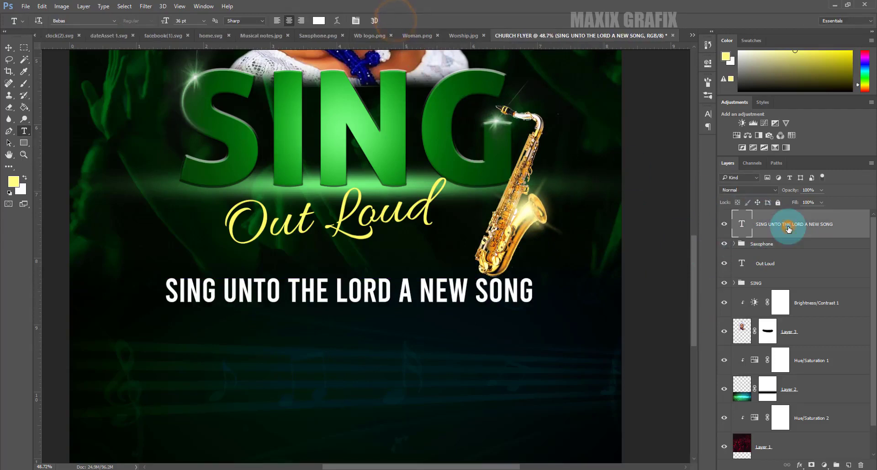
click(214, 327)
text(PRAISES AND)
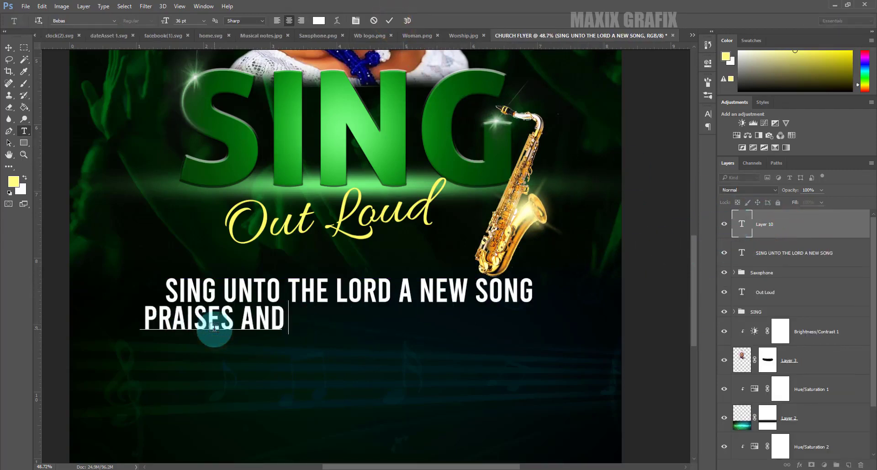
text( WORSHIP SERVICE)
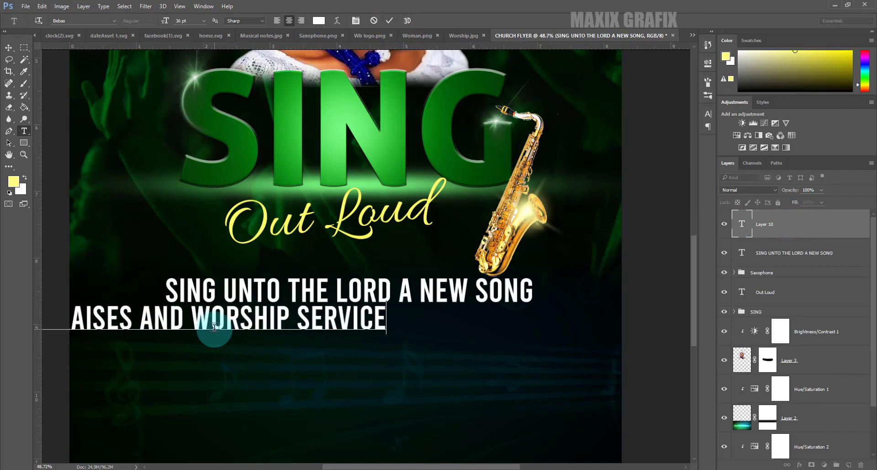
click(389, 21)
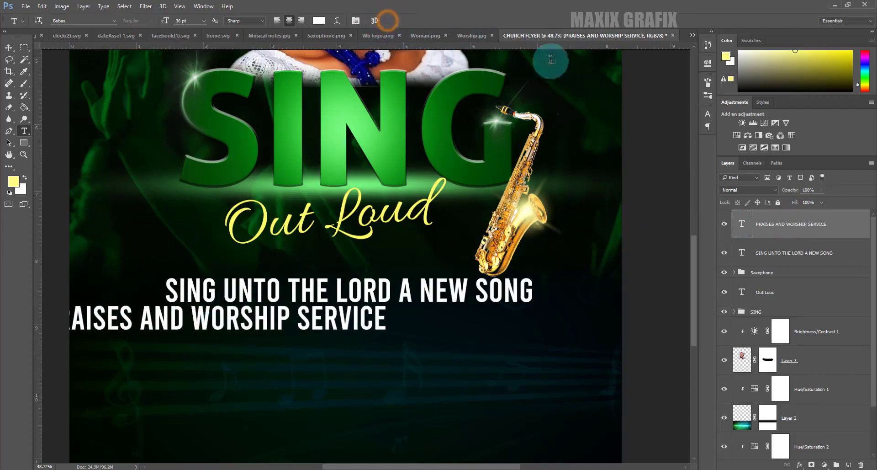
Set the PRAISES line to 31 pt in light green 75f77e.
click(708, 113)
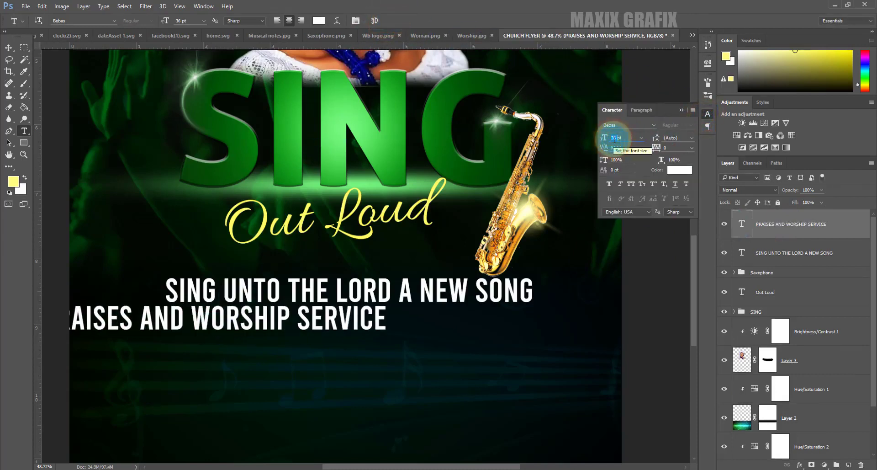
text(1)
key(Return)
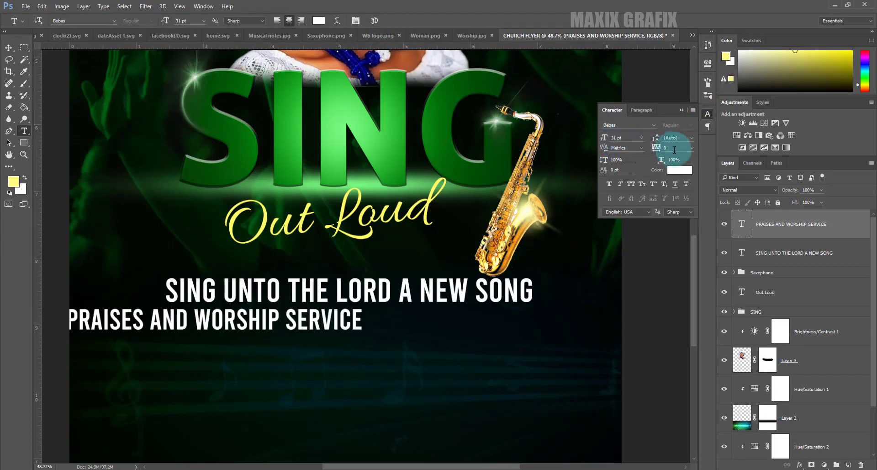
click(679, 169)
text(75)
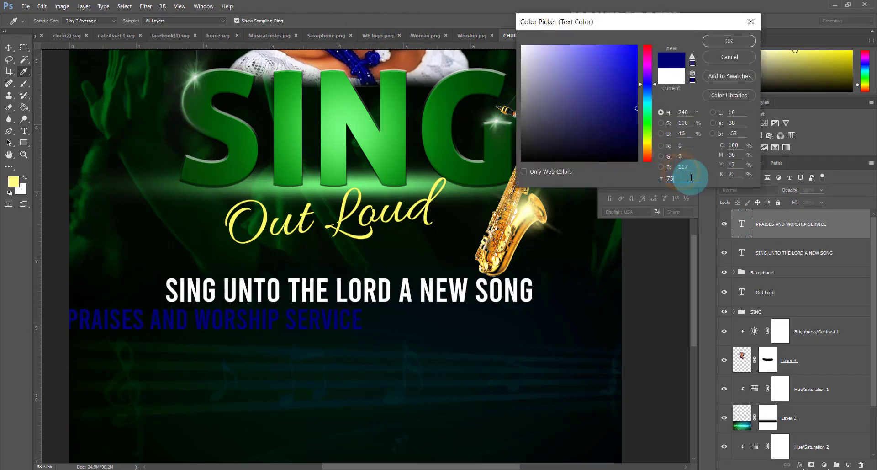
text(f77e)
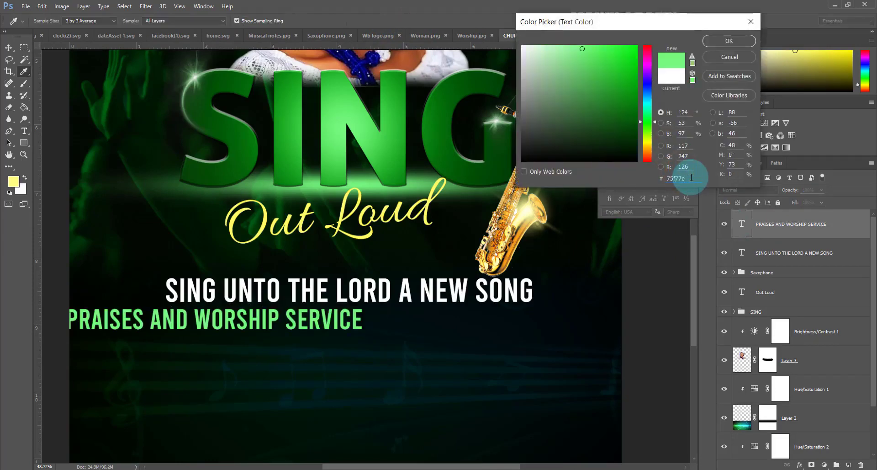
drag(691, 177, 652, 181)
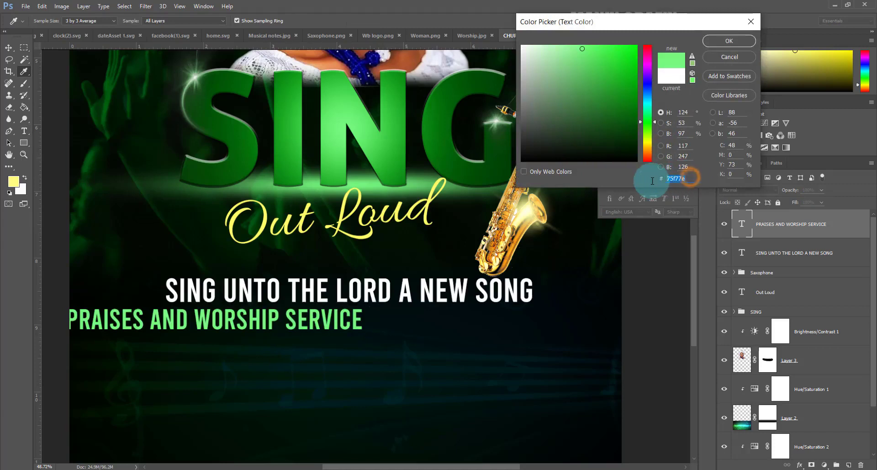
click(720, 45)
Horizontally centre the PRAISES line under the song line and lower it slightly.
click(239, 326)
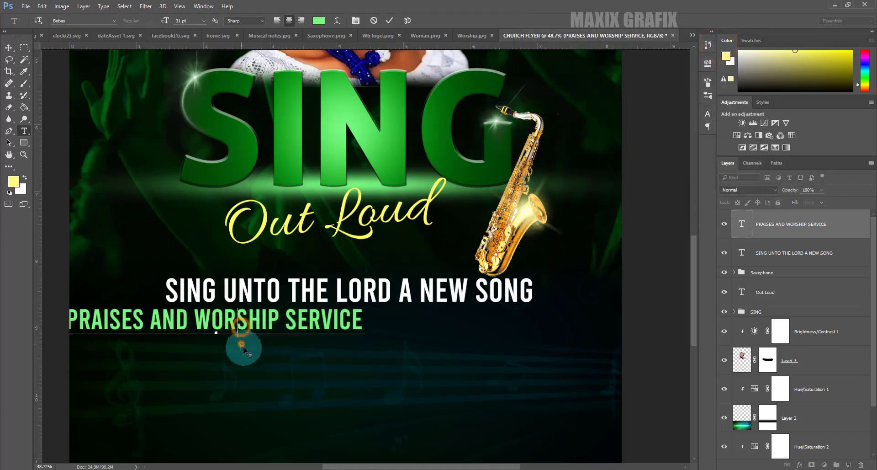
drag(244, 351, 367, 352)
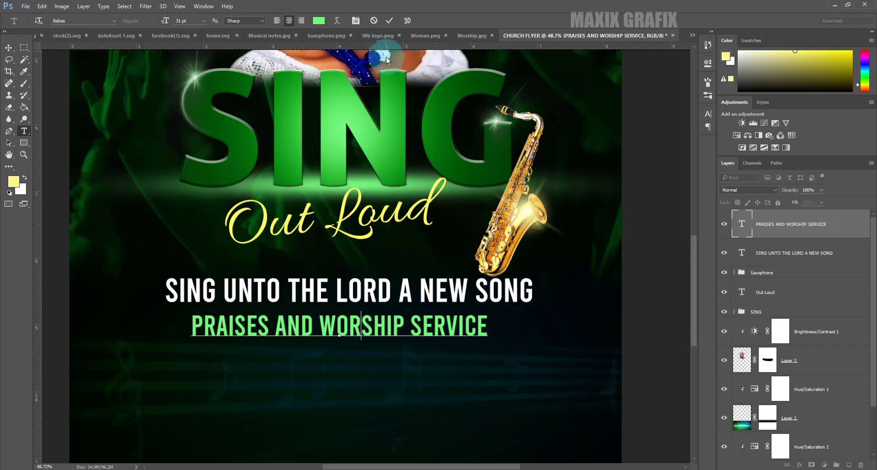
click(388, 23)
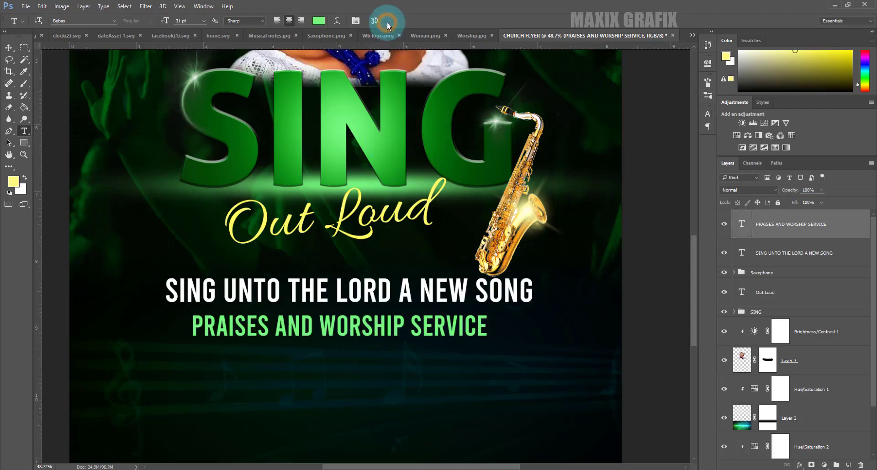
ctrl+click(792, 255)
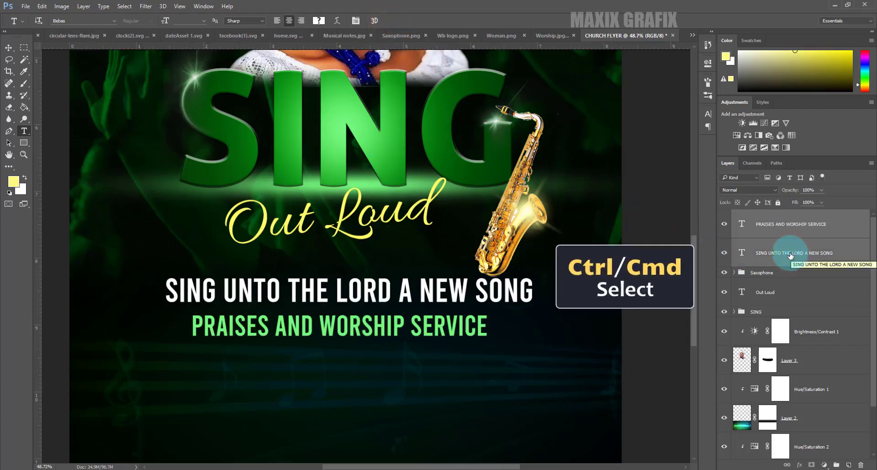
click(8, 47)
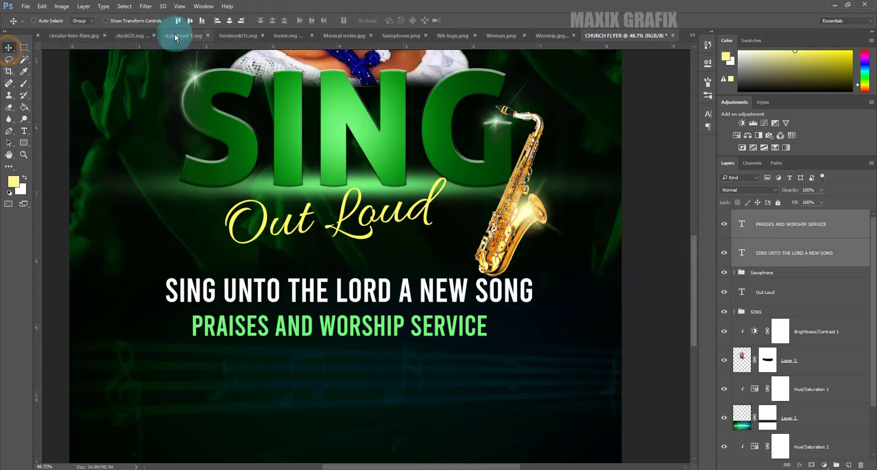
click(229, 21)
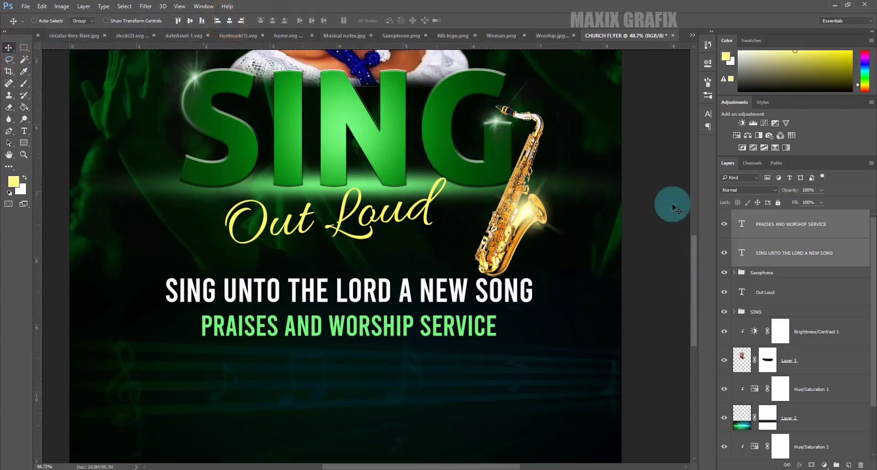
click(769, 224)
drag(341, 323, 341, 332)
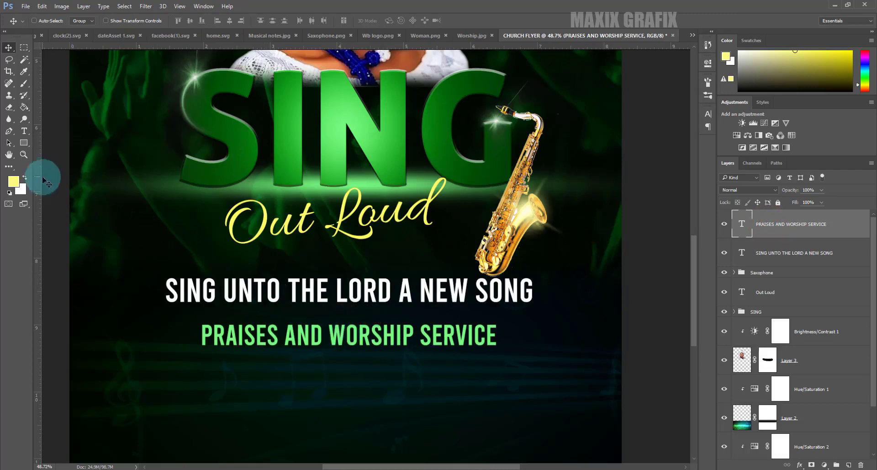
Draw a thin rectangle between the text lines, filled with green sampled from the PRAISES text.
right_click(26, 142)
click(82, 141)
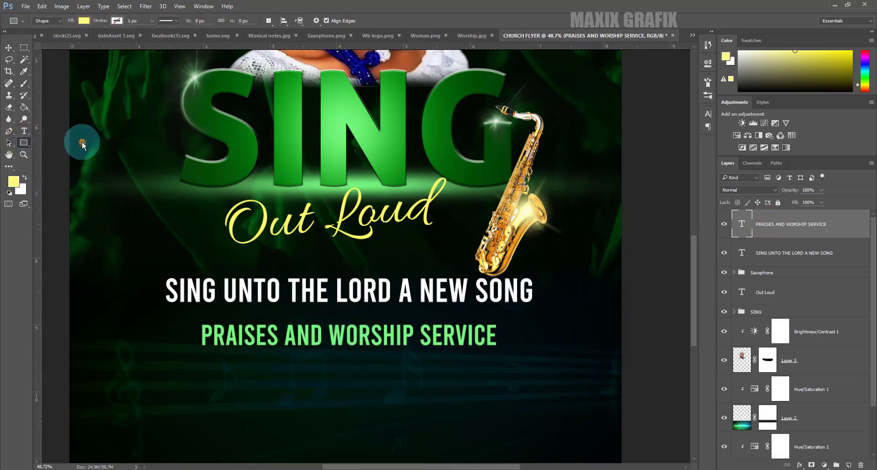
drag(201, 313, 496, 314)
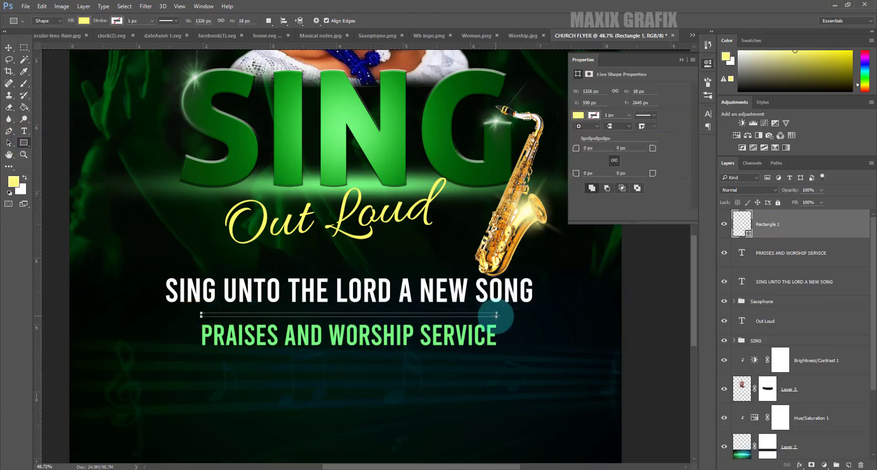
click(85, 20)
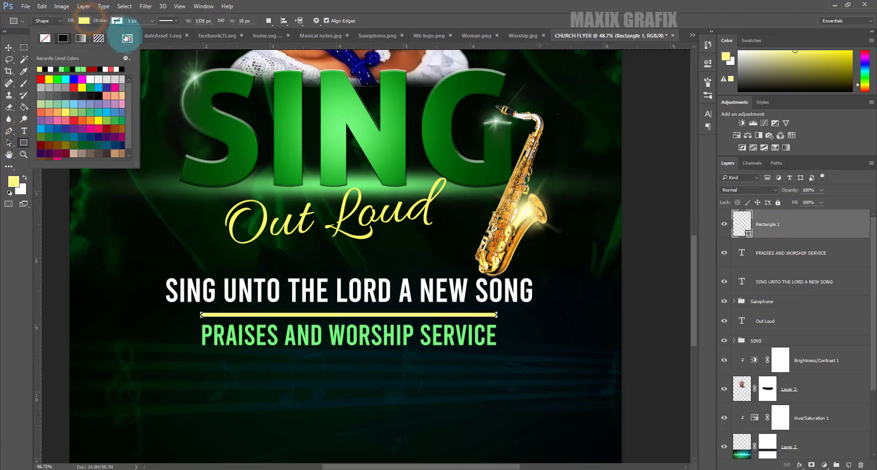
click(127, 38)
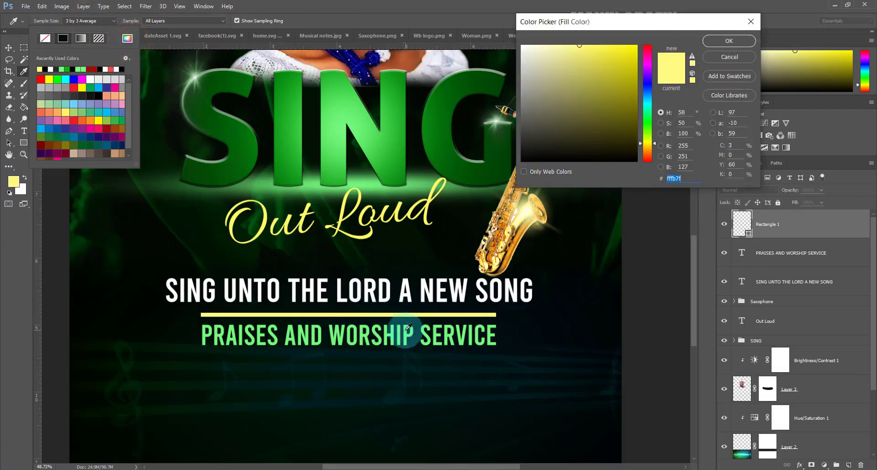
click(406, 331)
click(727, 41)
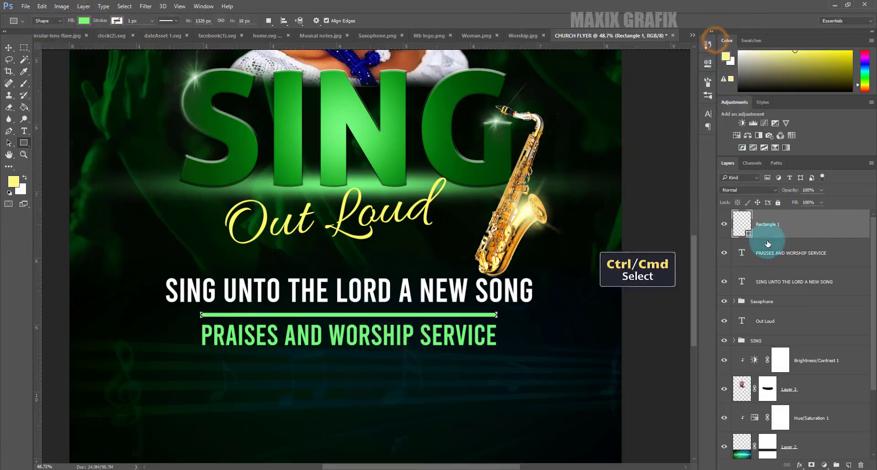
Align the divider and PRAISES text on their horizontal centres.
ctrl+click(768, 253)
key(v)
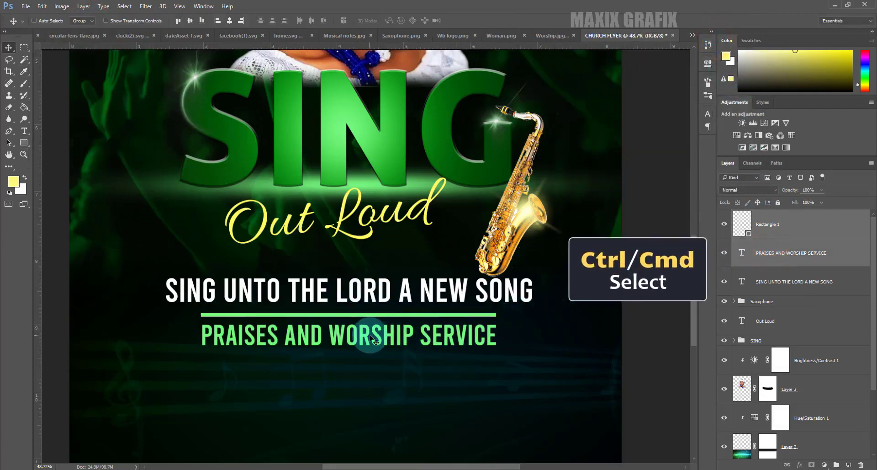
drag(371, 337, 348, 299)
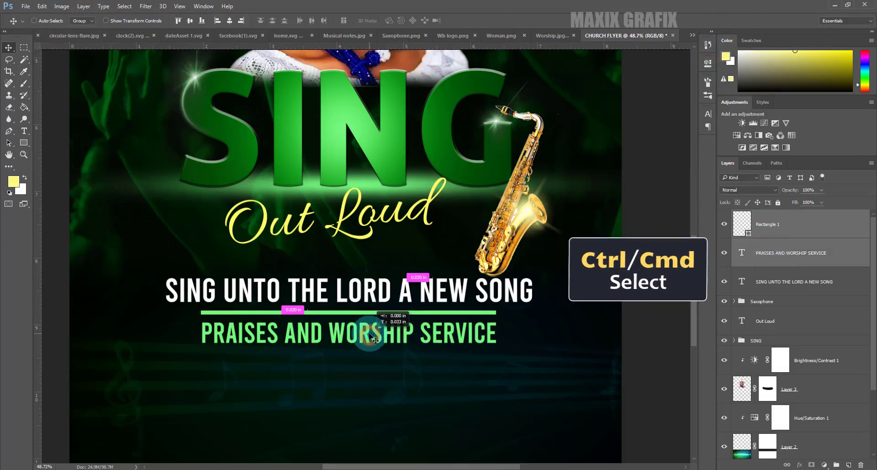
click(229, 21)
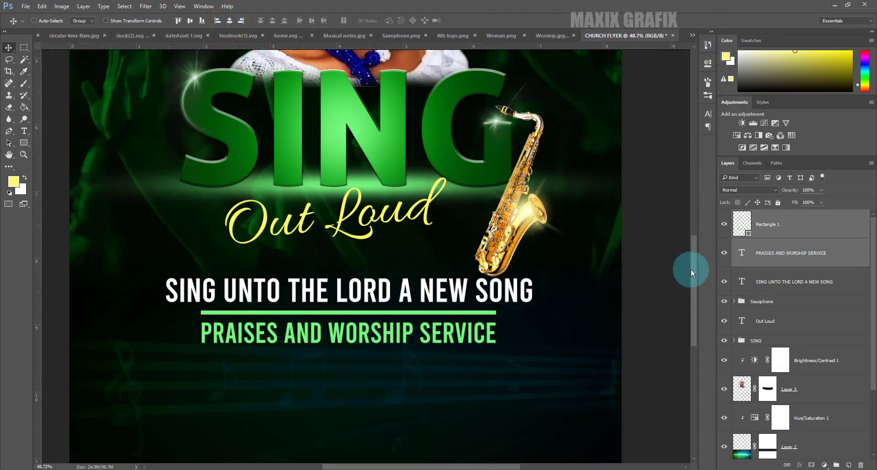
drag(691, 268, 694, 296)
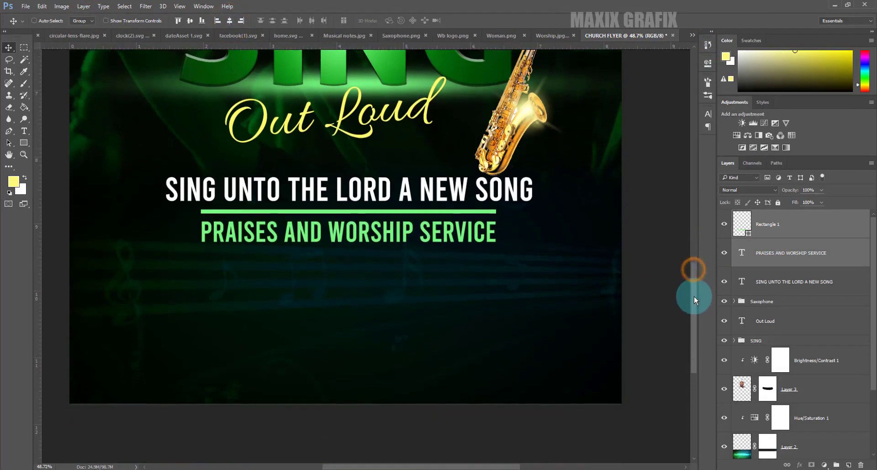
ctrl+click(791, 248)
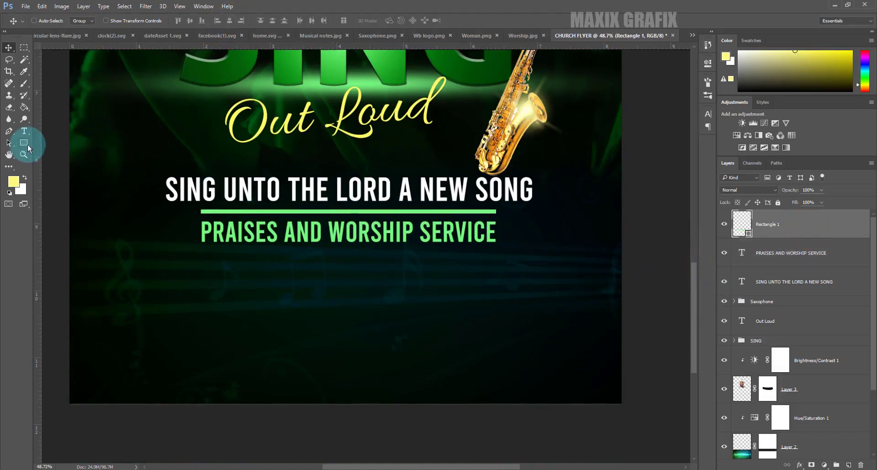
Draw a wide light green rectangle across the flyer bottom, stretching its top to just below PRAISES.
drag(27, 146, 84, 145)
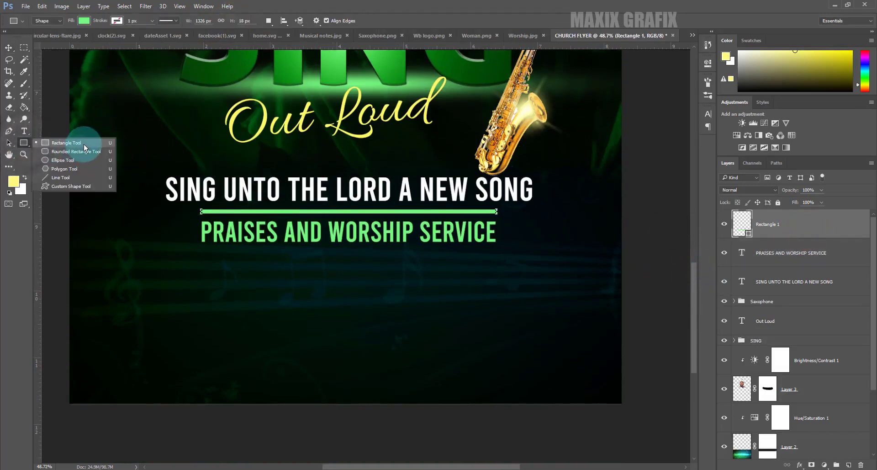
click(84, 144)
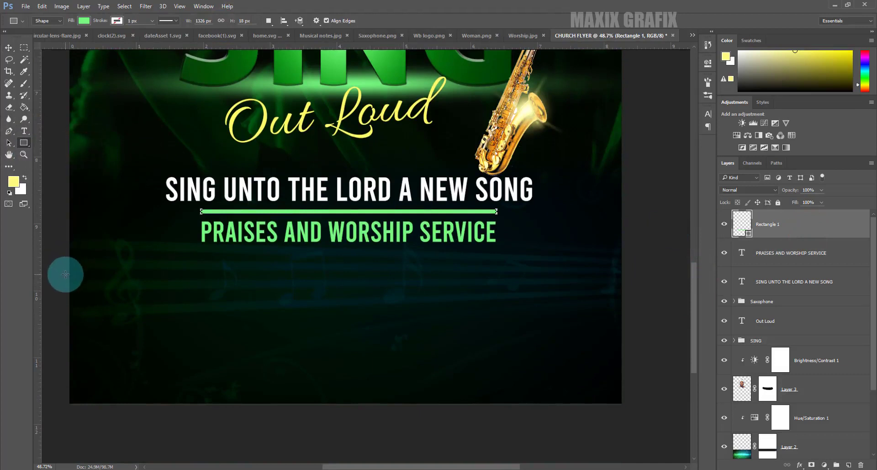
drag(66, 274, 629, 411)
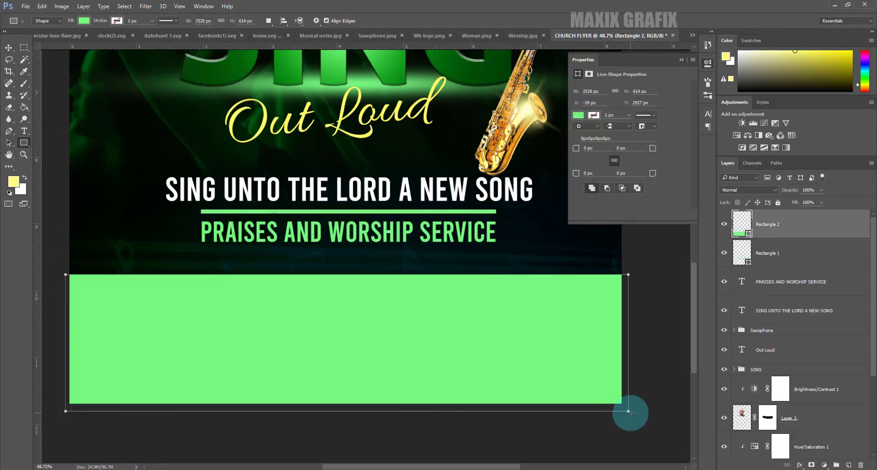
click(9, 48)
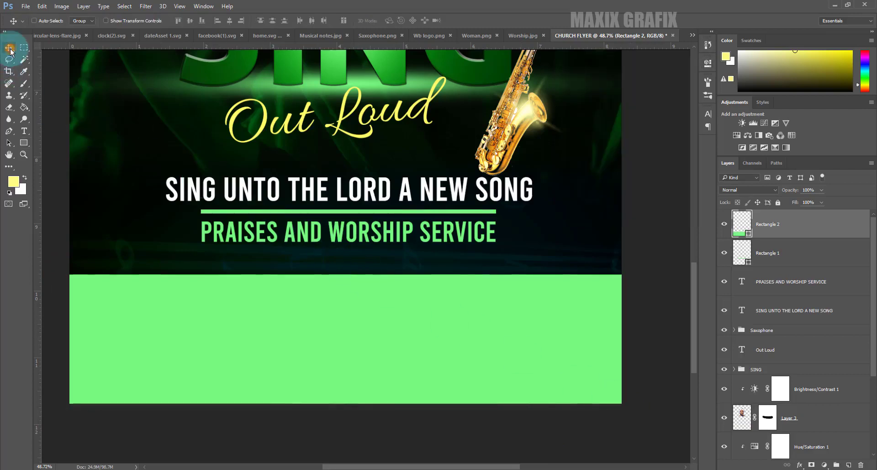
drag(338, 321, 341, 263)
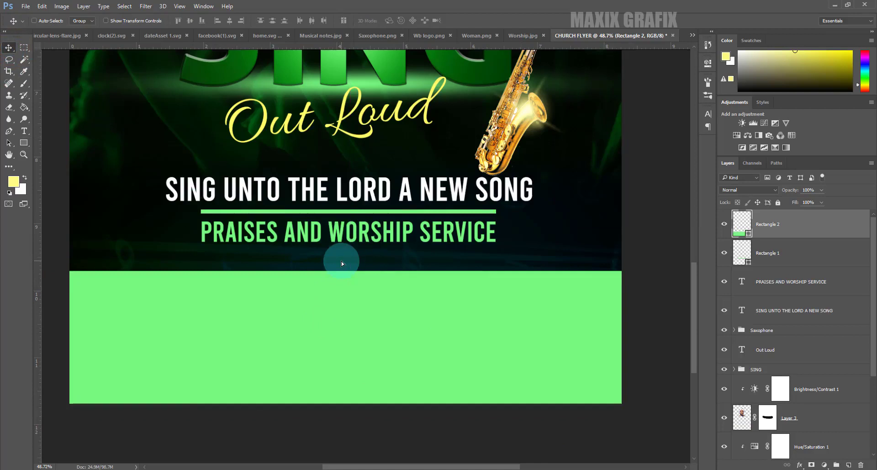
key(ctrl+t)
drag(351, 270, 351, 260)
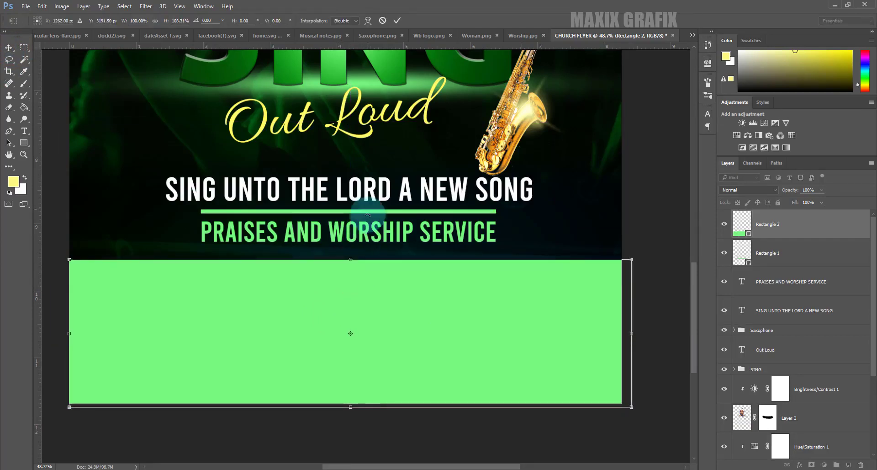
click(398, 21)
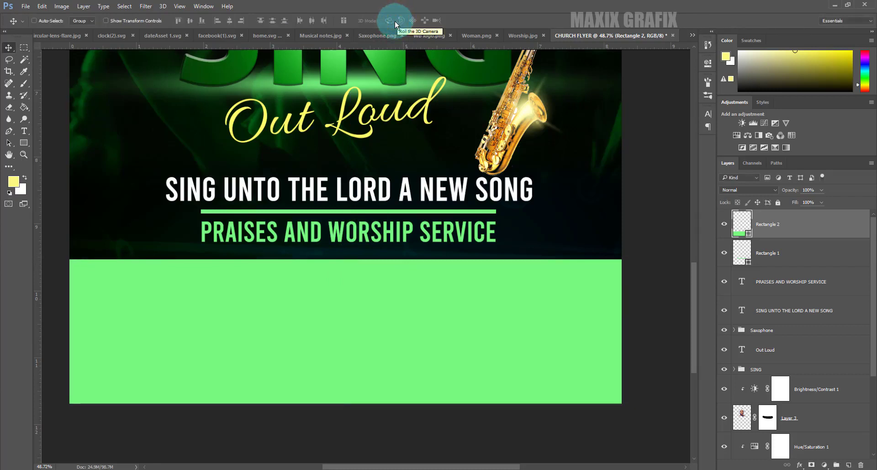
Add a 'SUNDAY - OCTOBER.6.2022' text line on the green footer.
click(24, 131)
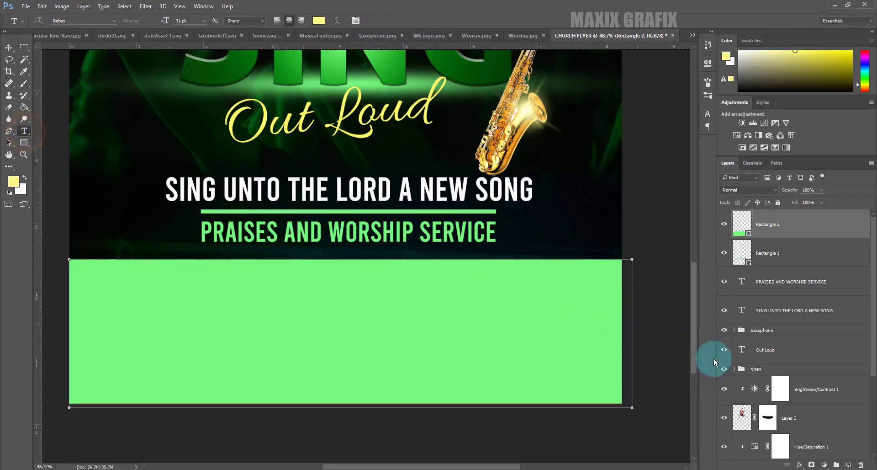
click(848, 464)
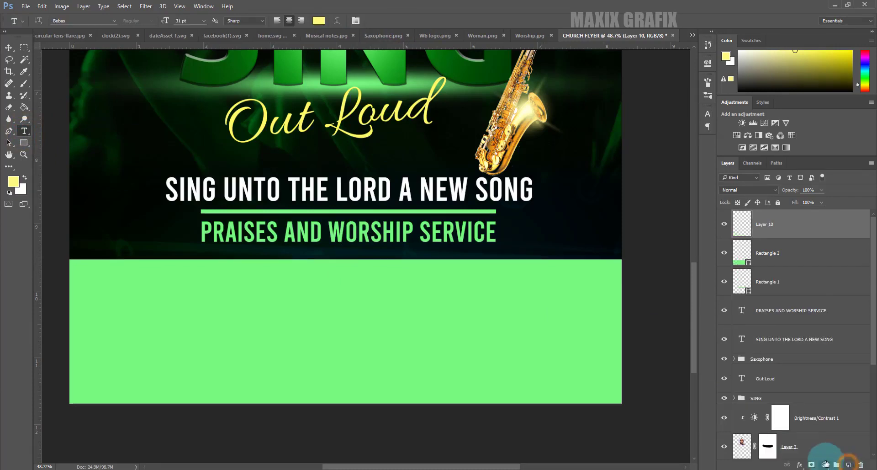
click(281, 287)
text(SUNDAY - OCT)
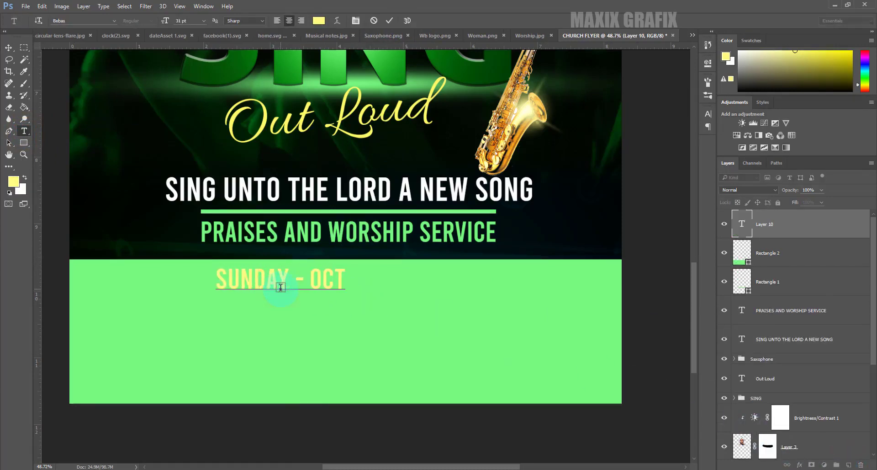
text(OBER.6.)
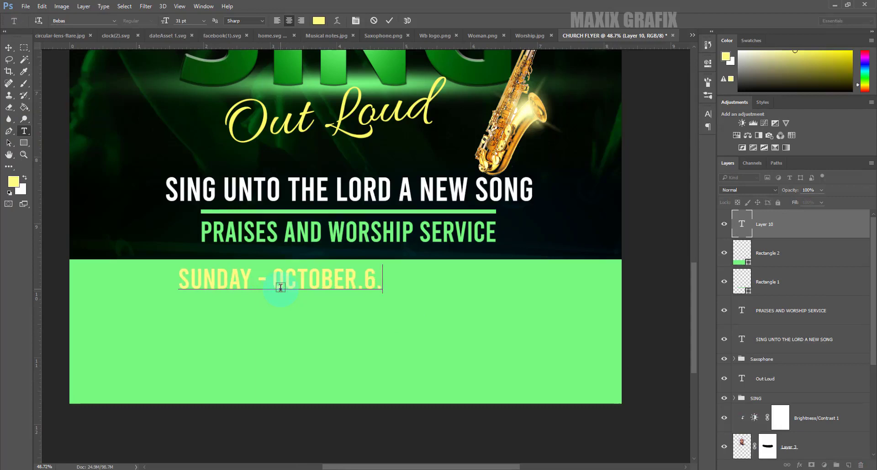
text(2022)
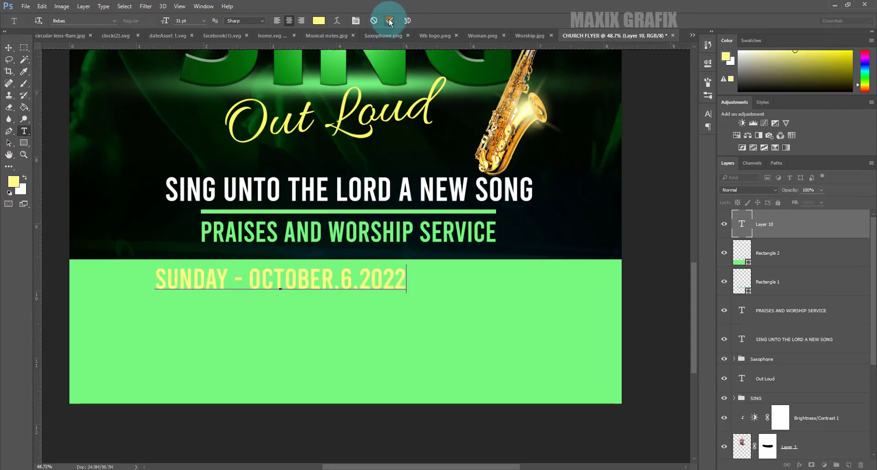
click(389, 20)
Format the date text as Bebas 25 pt bold.
click(708, 113)
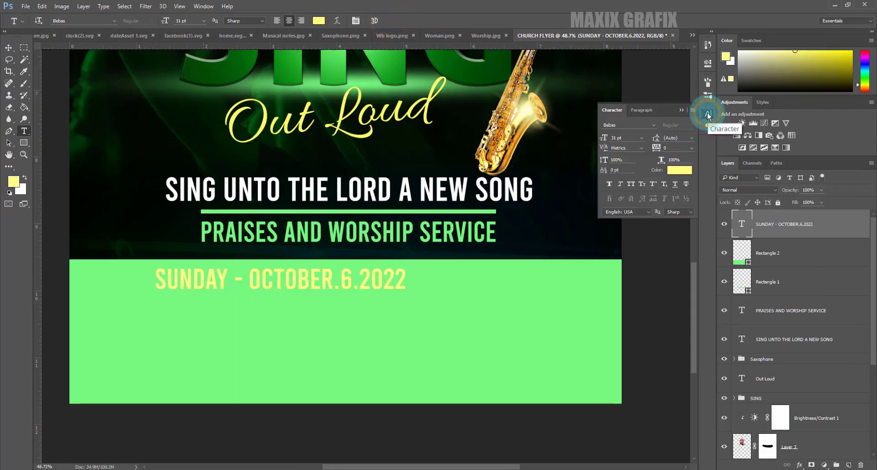
click(654, 125)
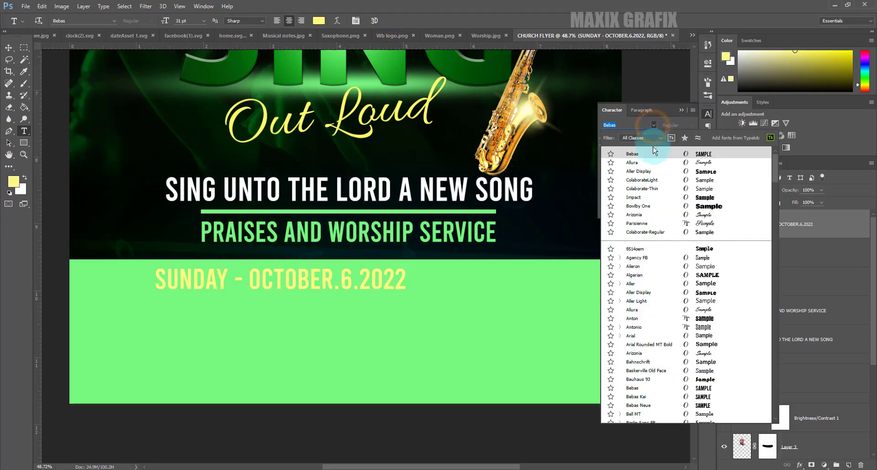
click(653, 154)
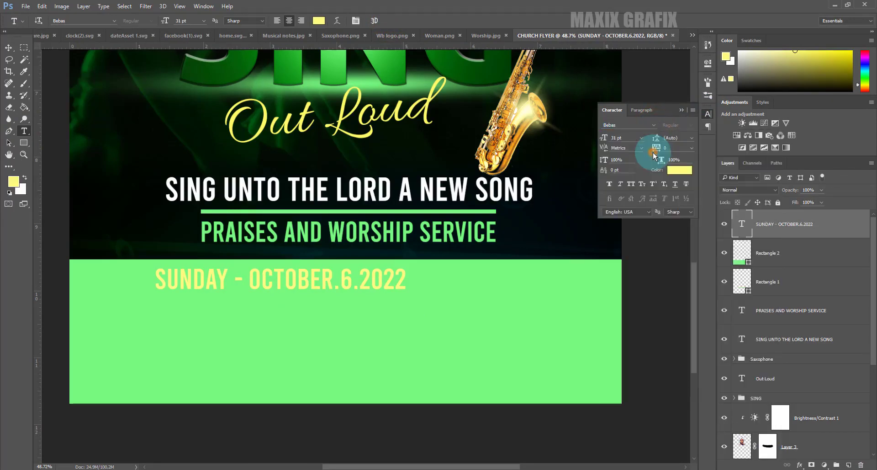
click(614, 138)
text(25)
key(Return)
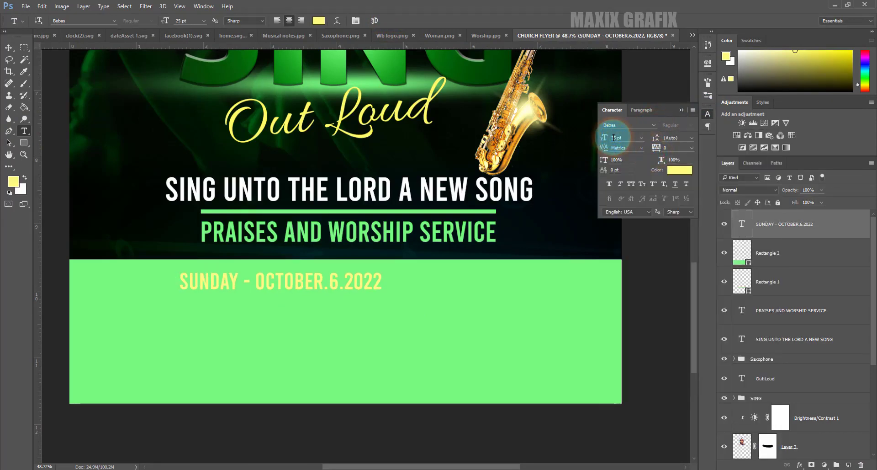
click(608, 184)
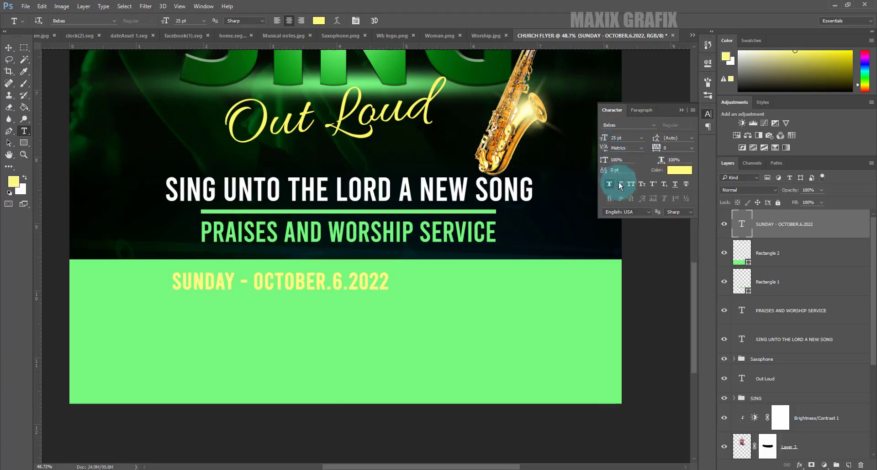
Change the date text colour to yellow fffb68.
click(674, 172)
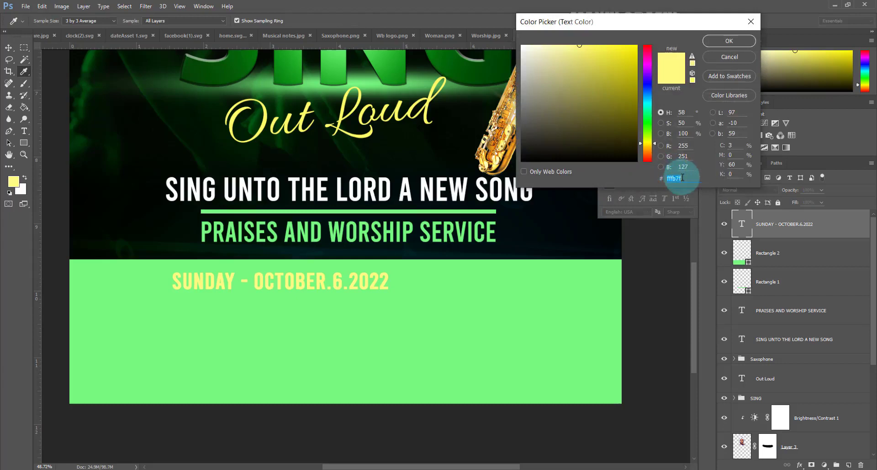
drag(682, 177, 654, 179)
text(fff)
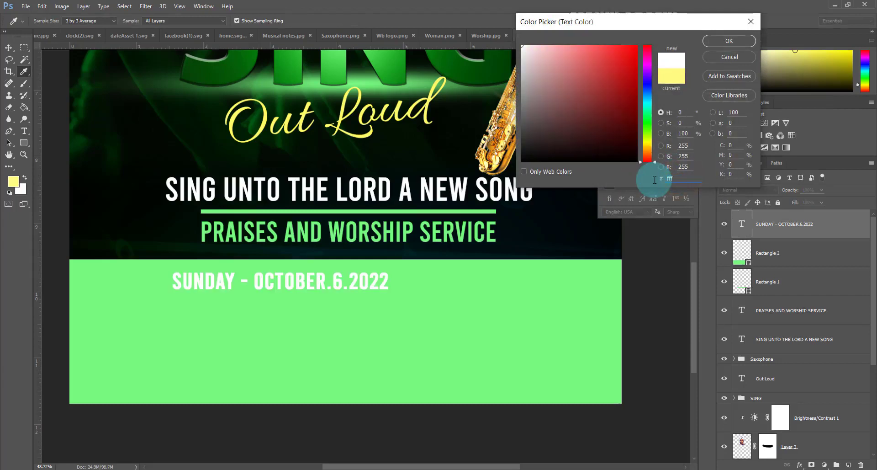
text(b68)
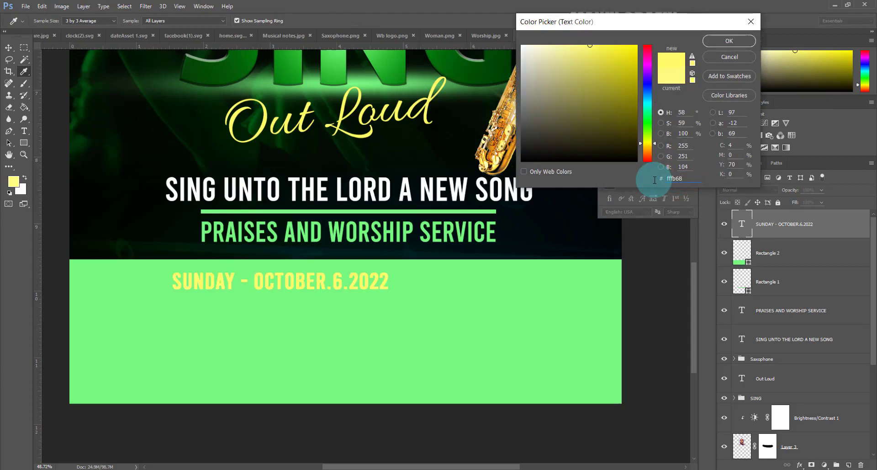
click(725, 40)
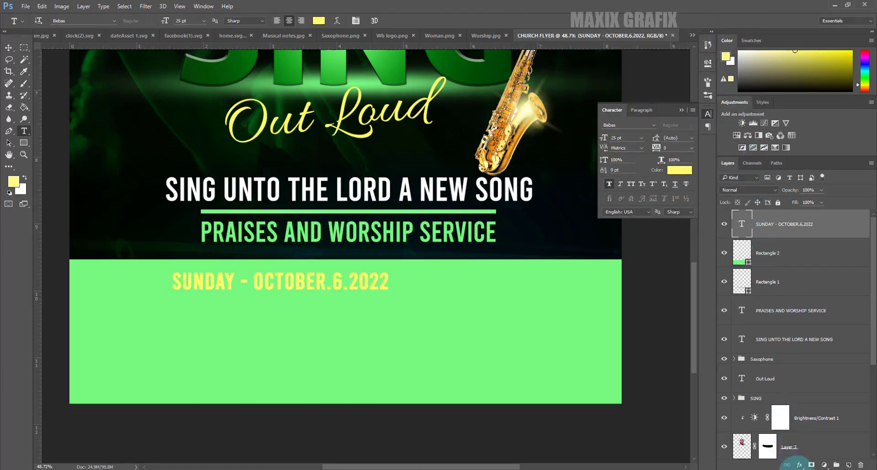
Add a Drop Shadow to the date layer, keeping Multiply blend mode and black colour.
click(800, 464)
click(798, 457)
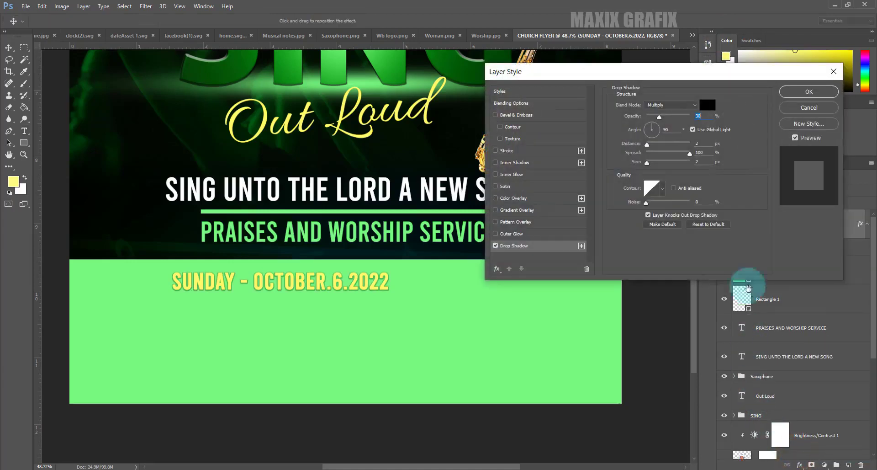
click(694, 105)
click(695, 108)
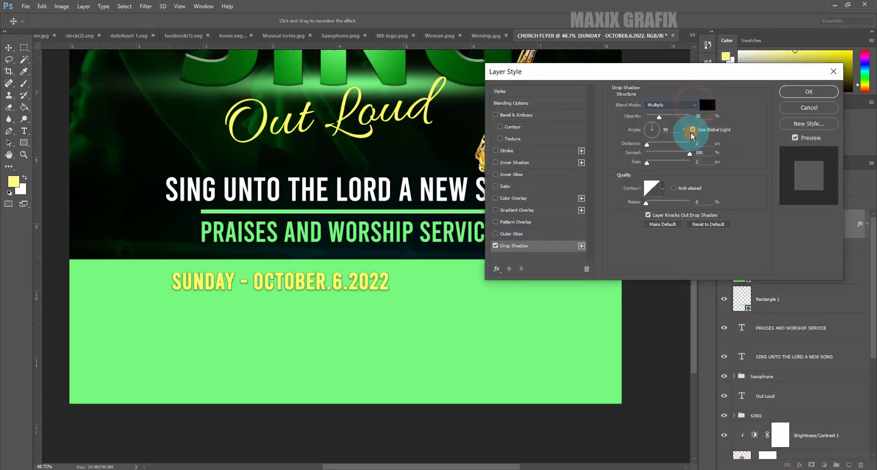
click(706, 107)
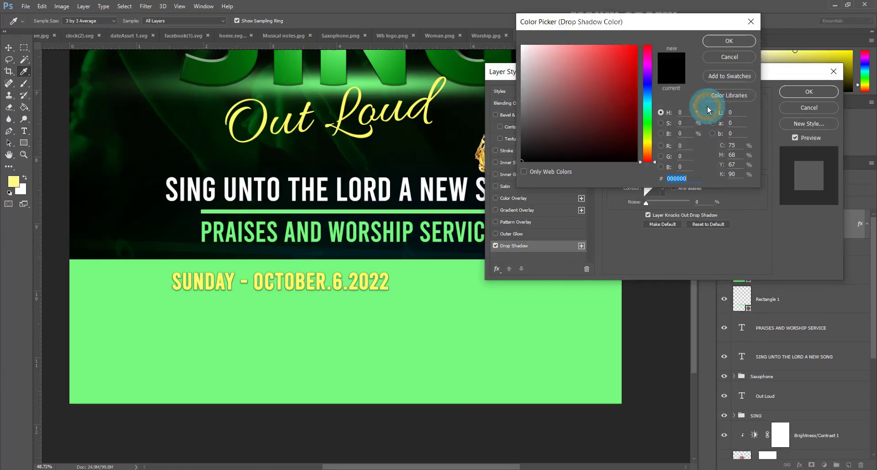
click(662, 178)
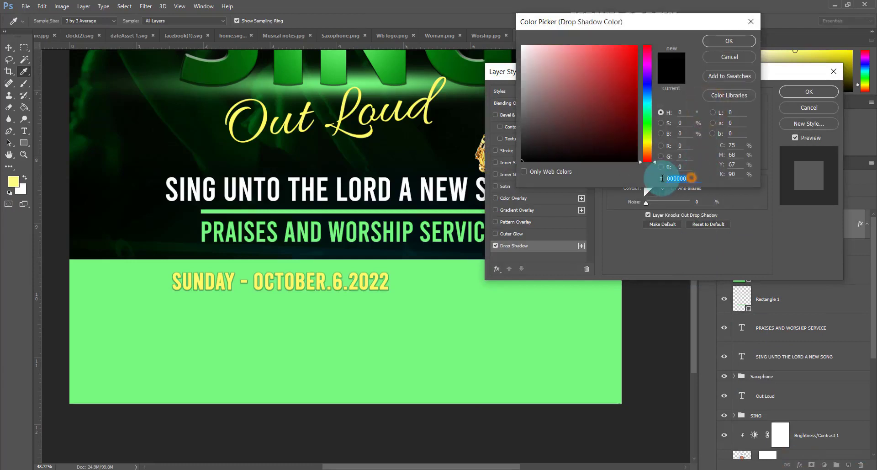
click(721, 42)
Apply the shadow at 30% opacity, 2 px distance and 2 px size.
double_click(696, 116)
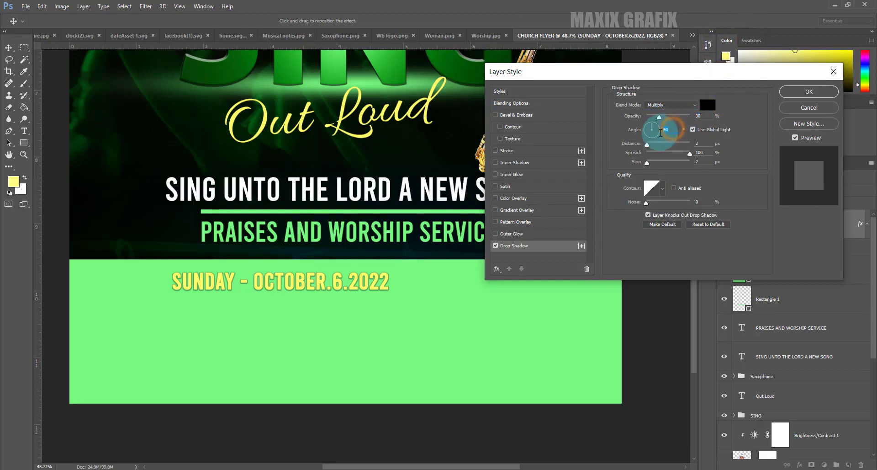
double_click(663, 130)
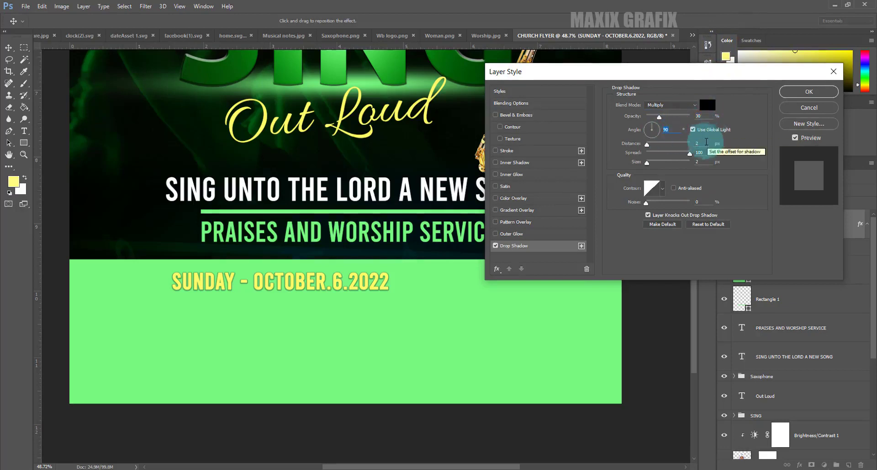
double_click(698, 144)
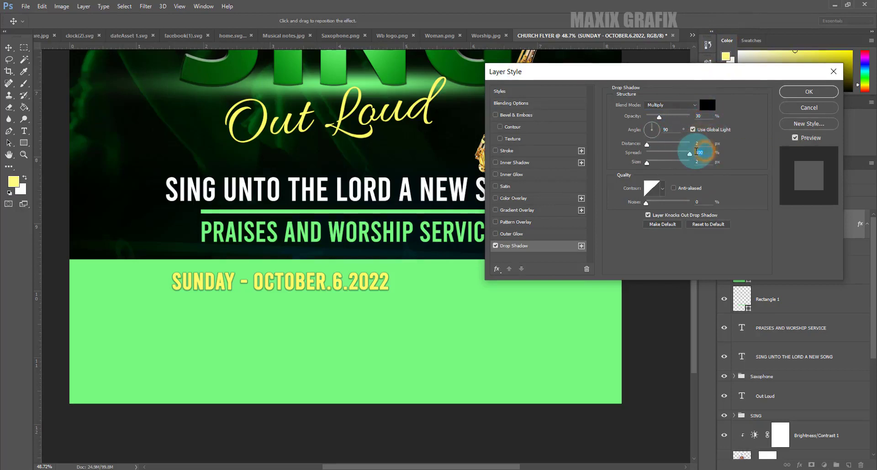
double_click(701, 153)
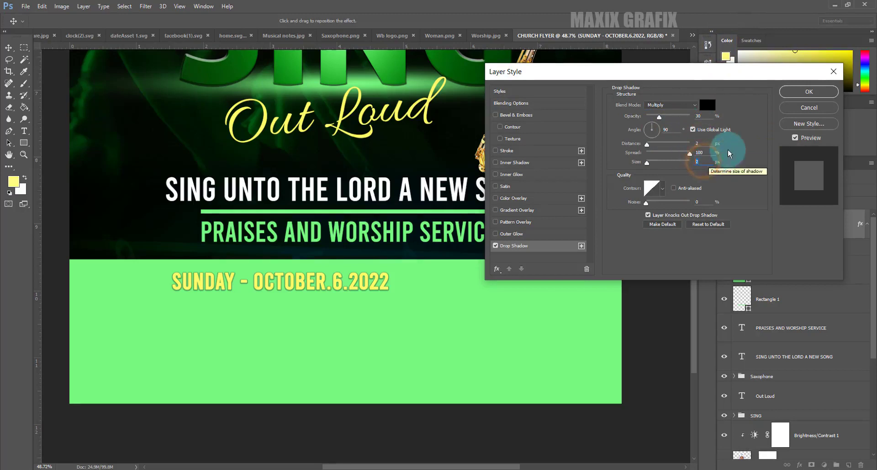
click(809, 91)
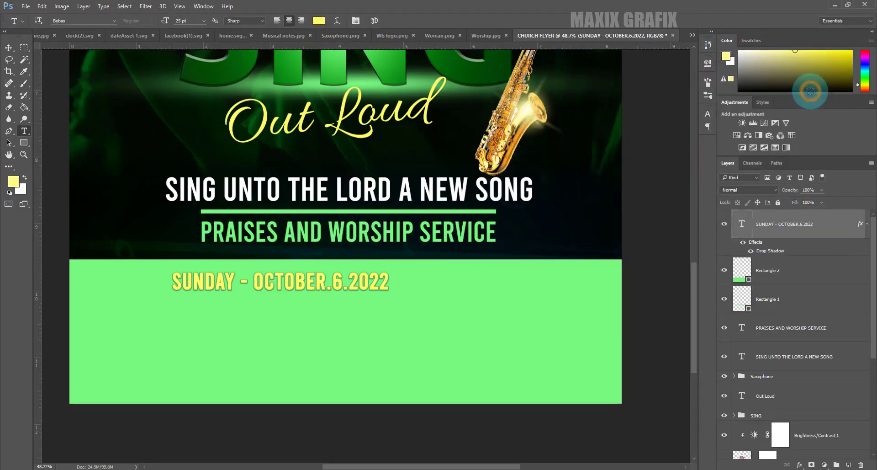
click(867, 219)
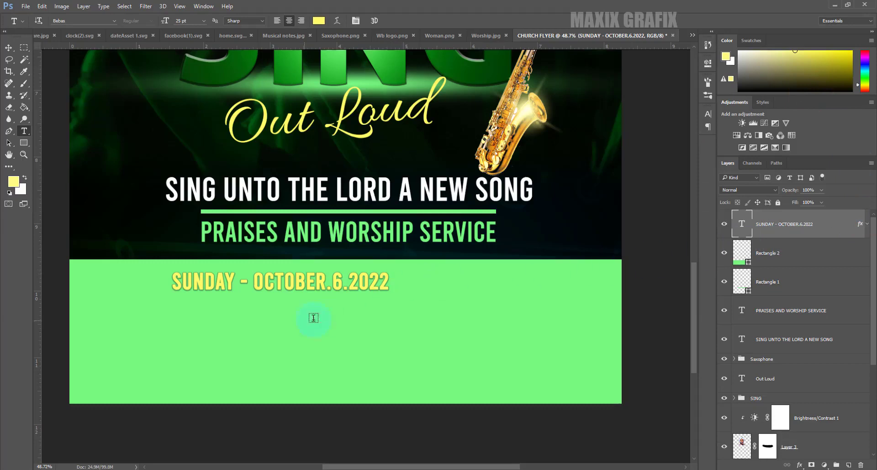
Type the two-line 'BETHANY PARISH / STREET ADDRESS, CITY' text below the date.
click(267, 326)
text(BETHA)
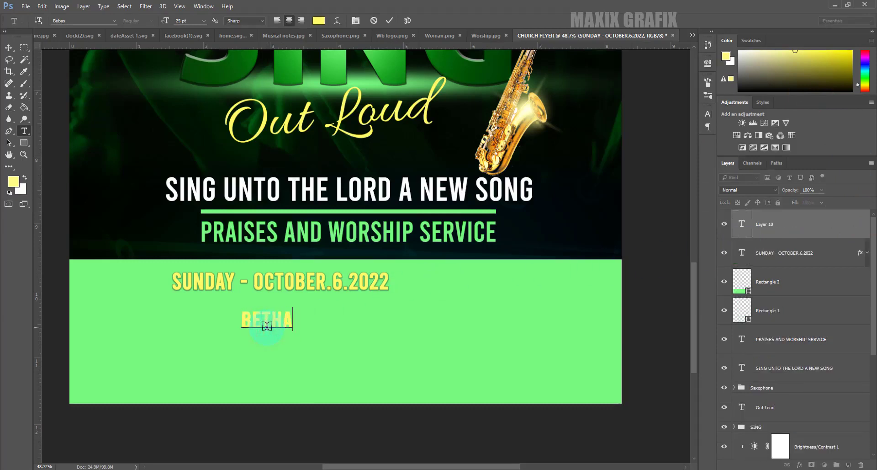
text(NY PARISH STREET A)
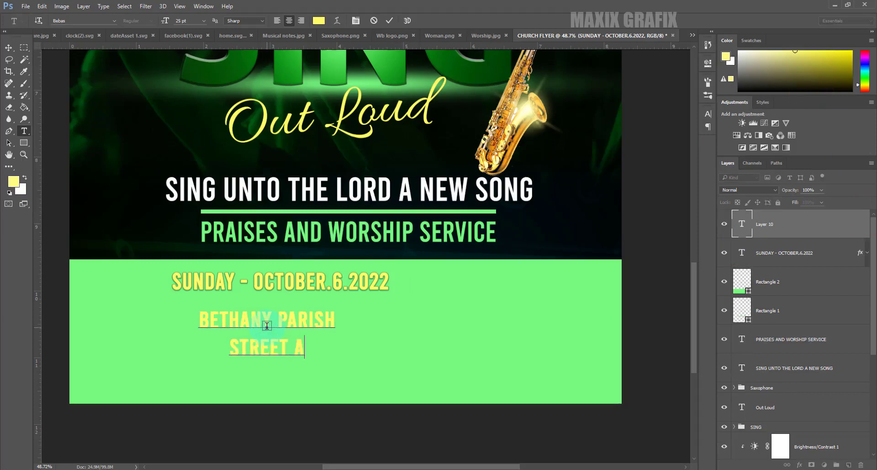
text(DDRESS, CI)
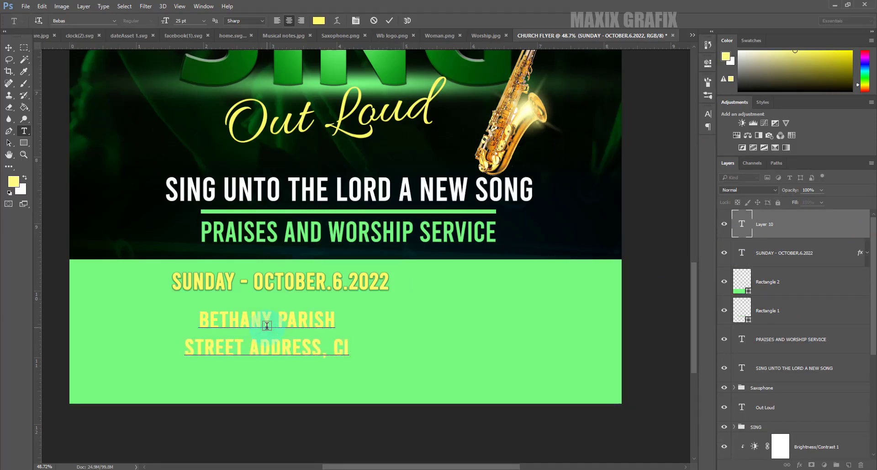
text(TY)
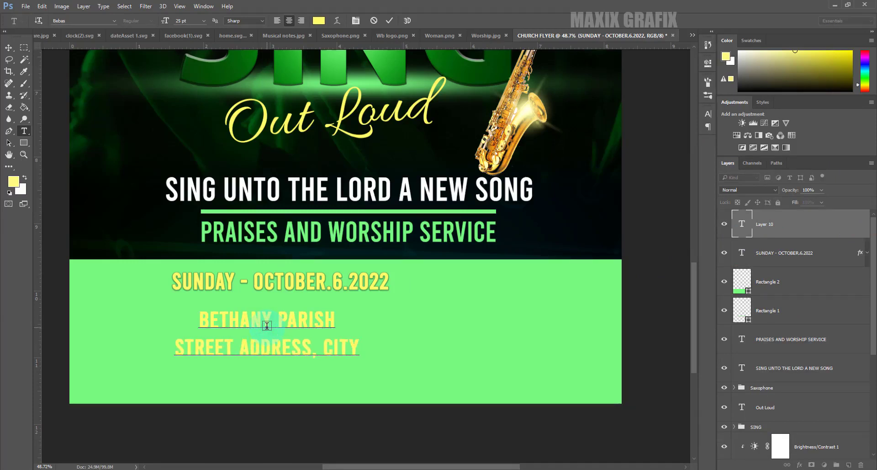
click(389, 20)
Format the address as ColaborateLight 20 pt, 17 pt leading, in white.
click(708, 114)
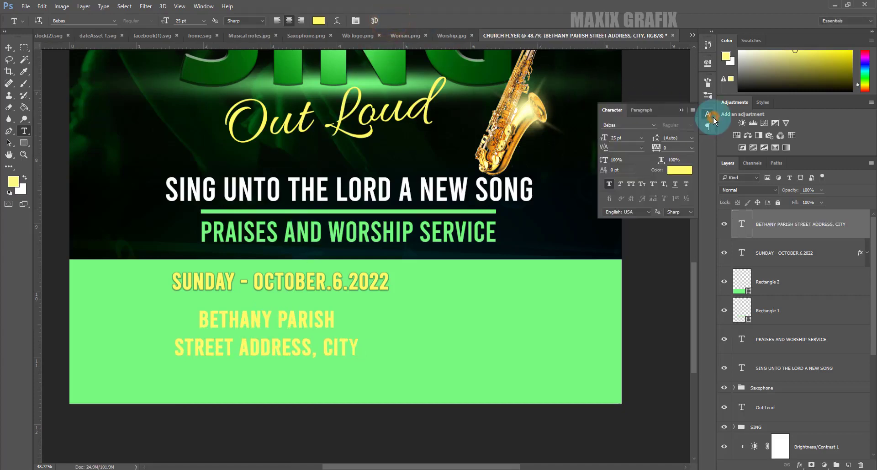
click(654, 125)
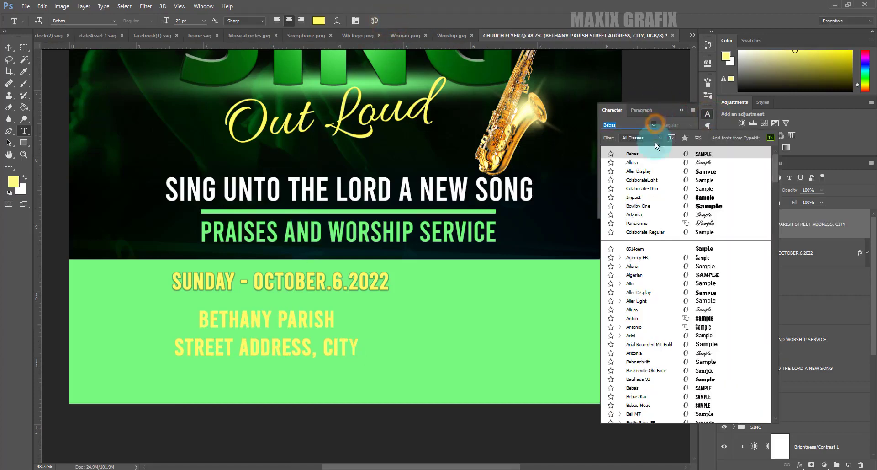
click(654, 182)
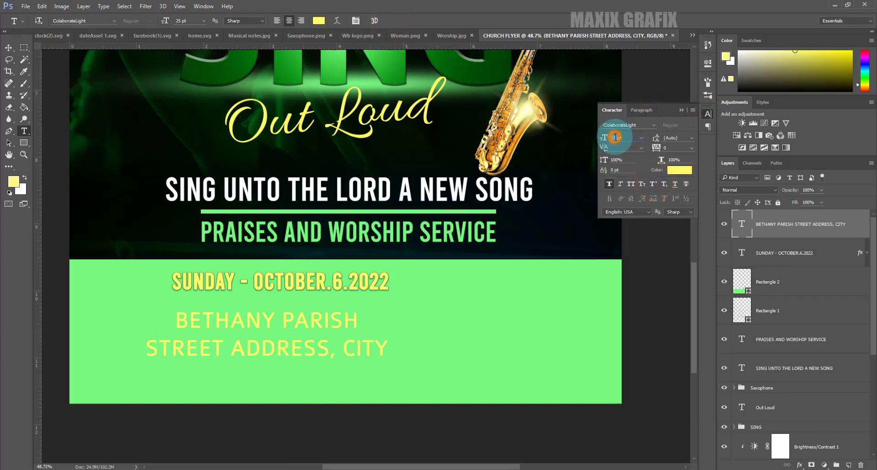
key(Return)
click(666, 147)
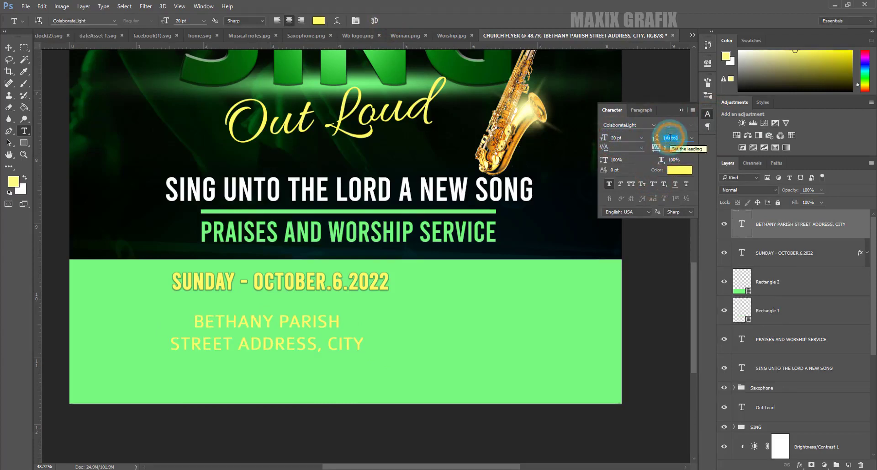
text(17)
click(679, 169)
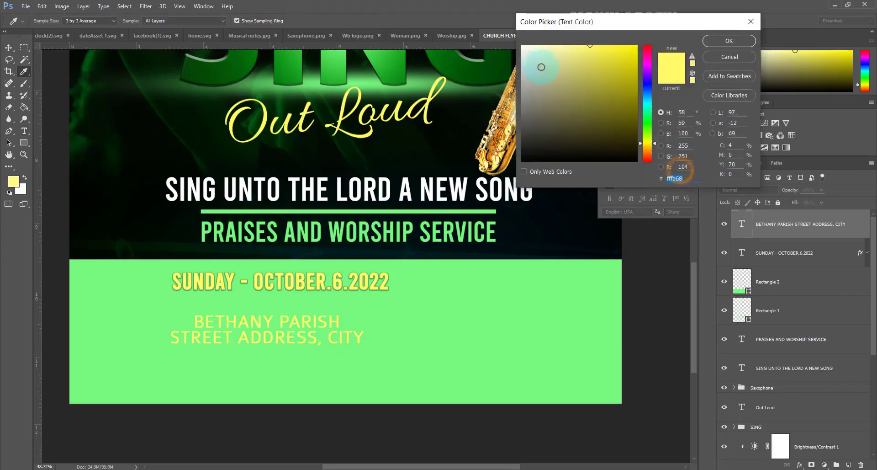
drag(540, 66, 516, 37)
click(727, 43)
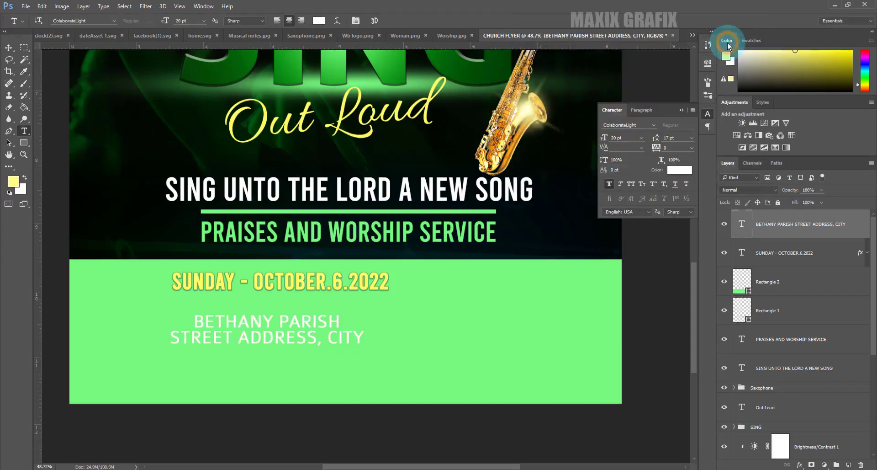
Give the address layer a Drop Shadow via Blending Options and begin '8AM PROMPT' text to its right.
right_click(792, 229)
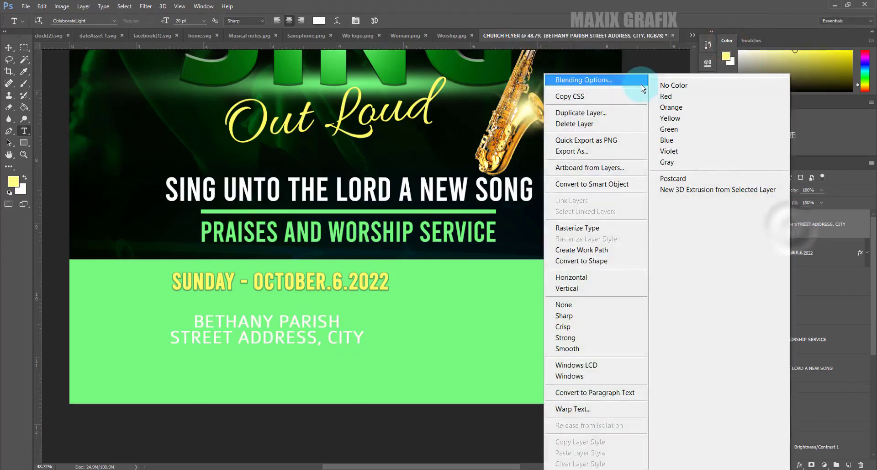
click(621, 81)
click(553, 245)
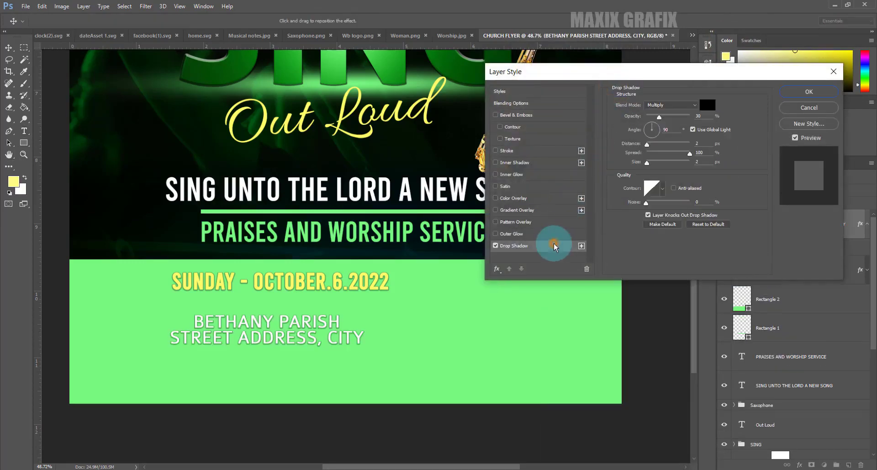
click(795, 93)
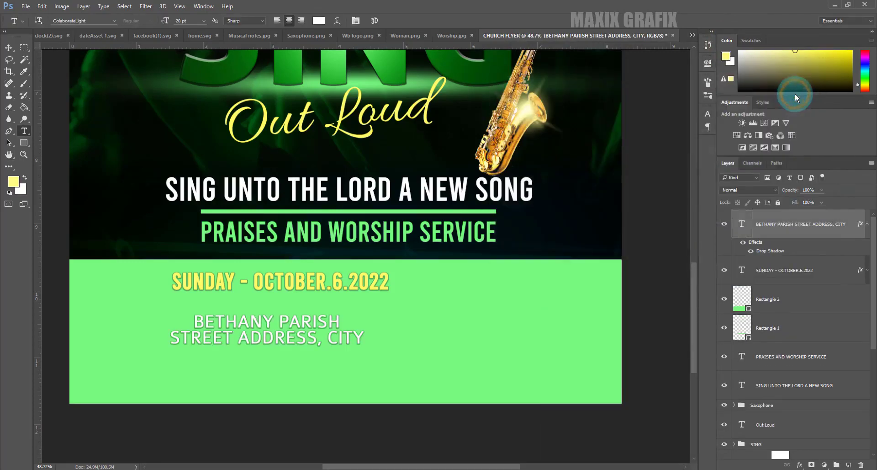
click(867, 224)
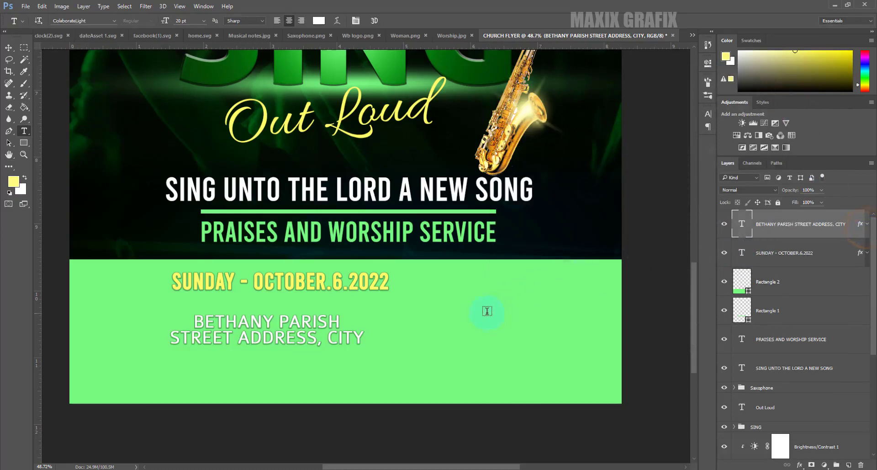
click(460, 323)
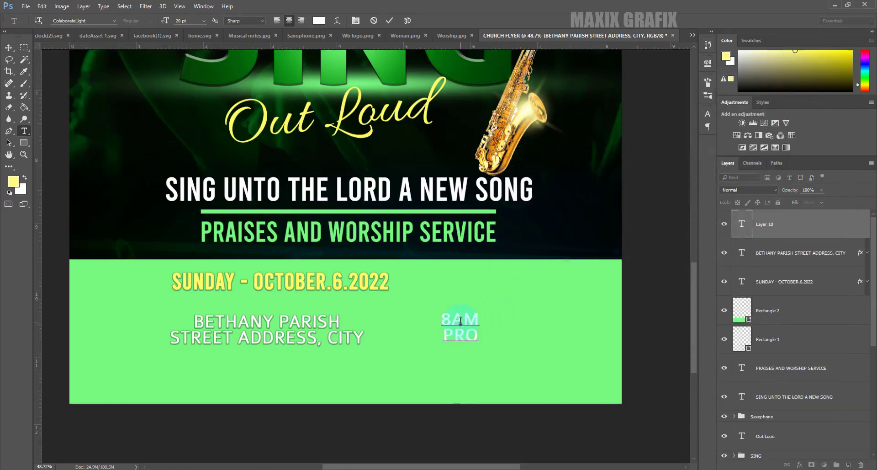
Commit the 8AM PROMPT text and reduce its letter tracking.
click(389, 20)
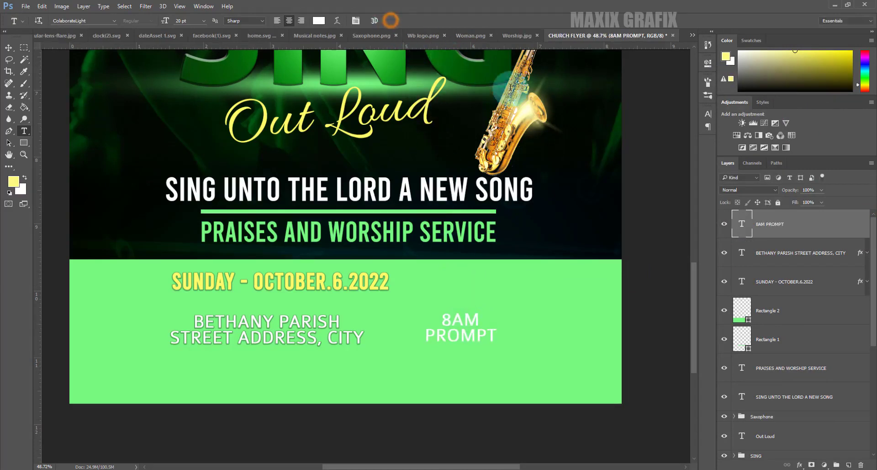
click(709, 118)
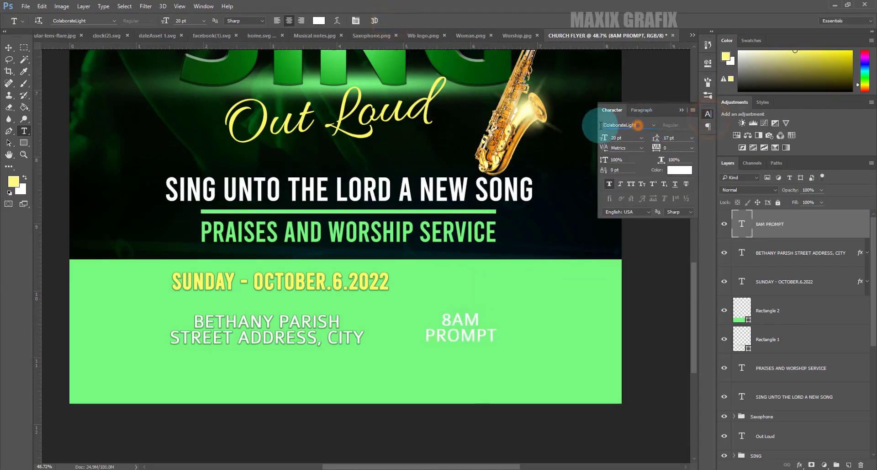
click(617, 137)
click(669, 138)
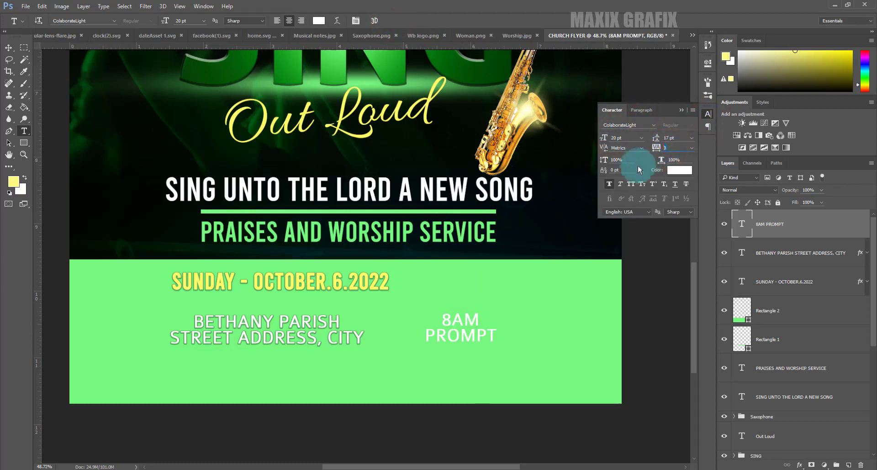
drag(662, 149, 607, 186)
click(771, 253)
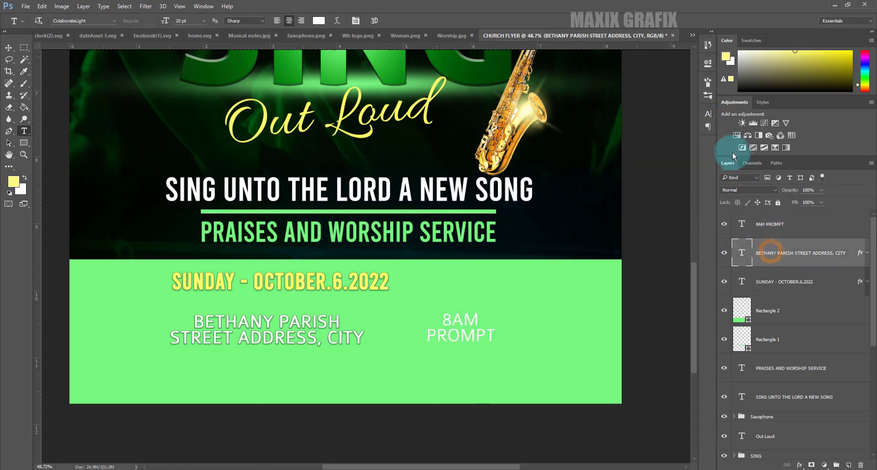
Turn off Faux Bold on the BETHANY PARISH address text.
click(708, 114)
click(609, 183)
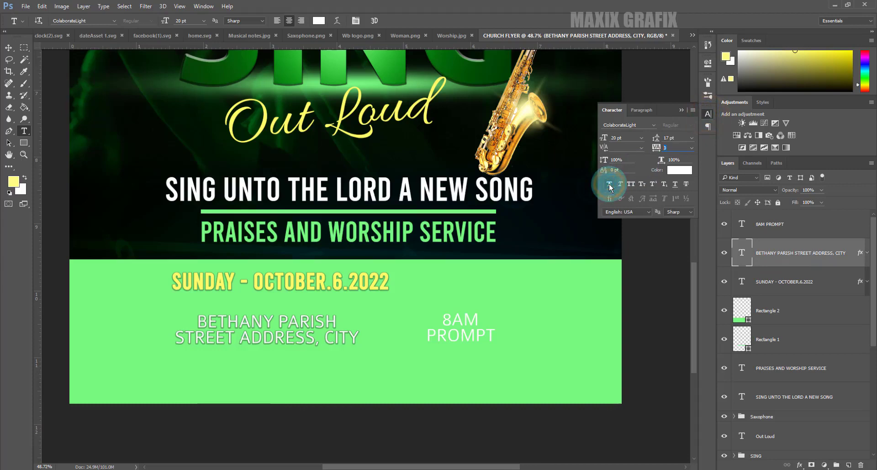
click(758, 278)
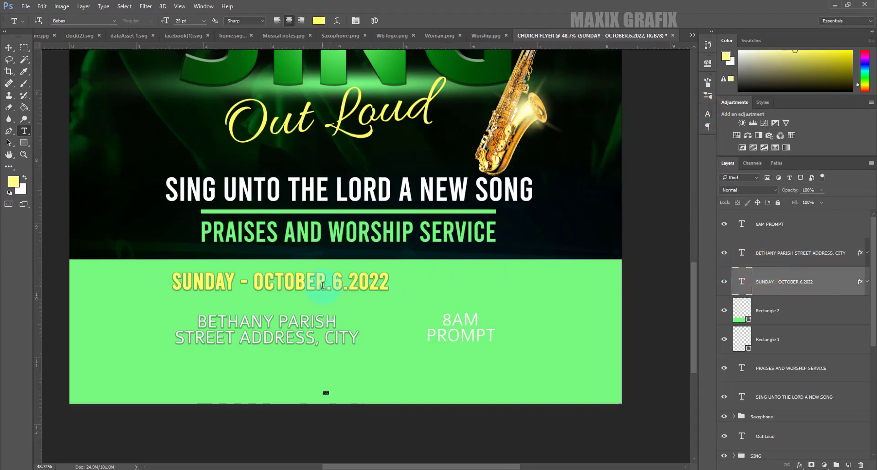
Centre the SUNDAY date and shift the address and 8AM PROMPT blocks lower and rightward.
key(v)
drag(370, 285, 391, 285)
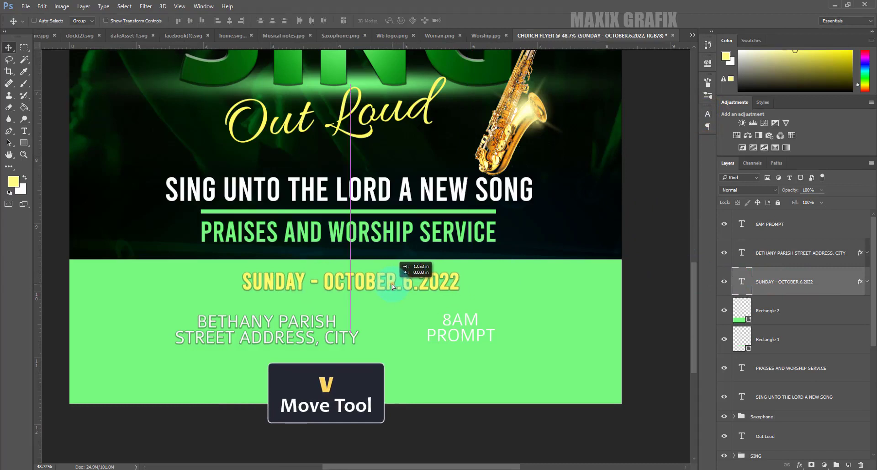
drag(392, 284, 392, 289)
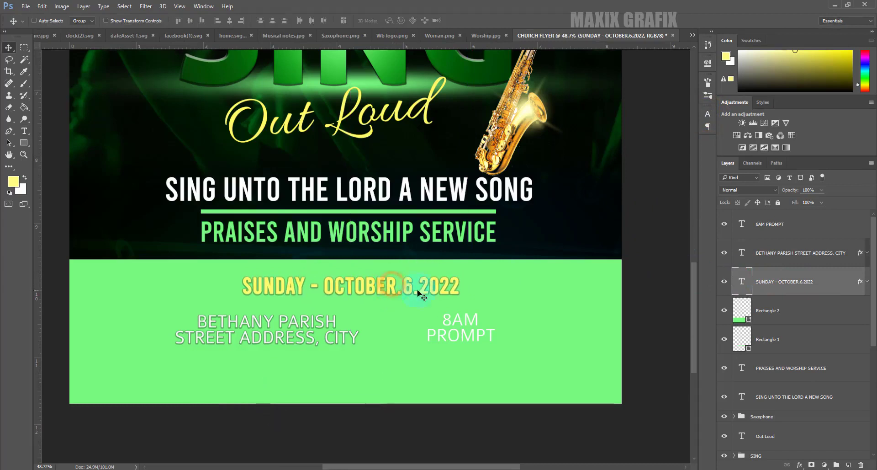
click(758, 257)
drag(316, 340, 332, 355)
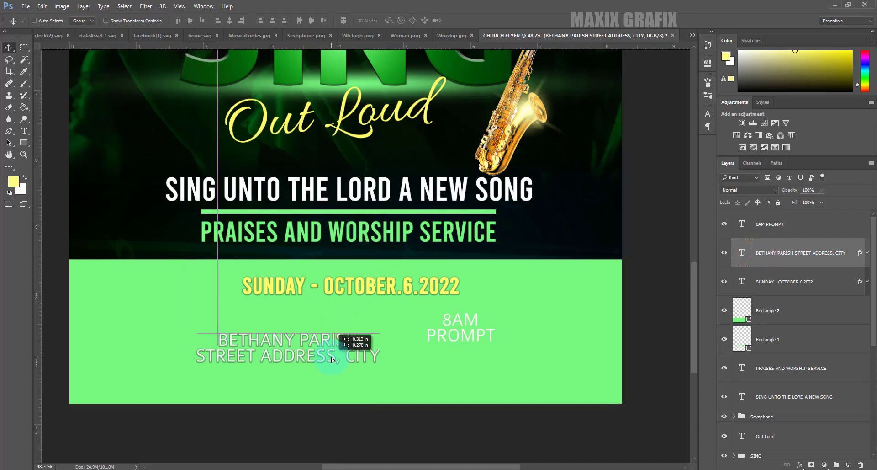
drag(331, 354, 331, 353)
click(772, 224)
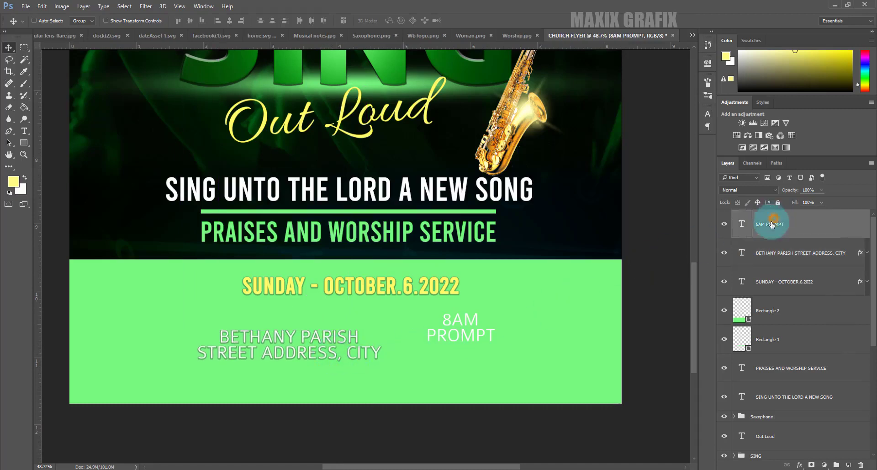
drag(467, 340, 478, 350)
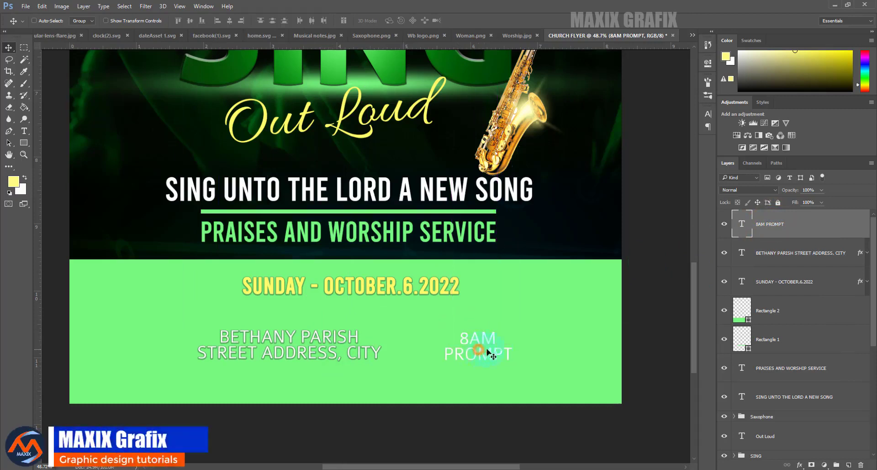
double_click(759, 282)
drag(399, 299, 394, 289)
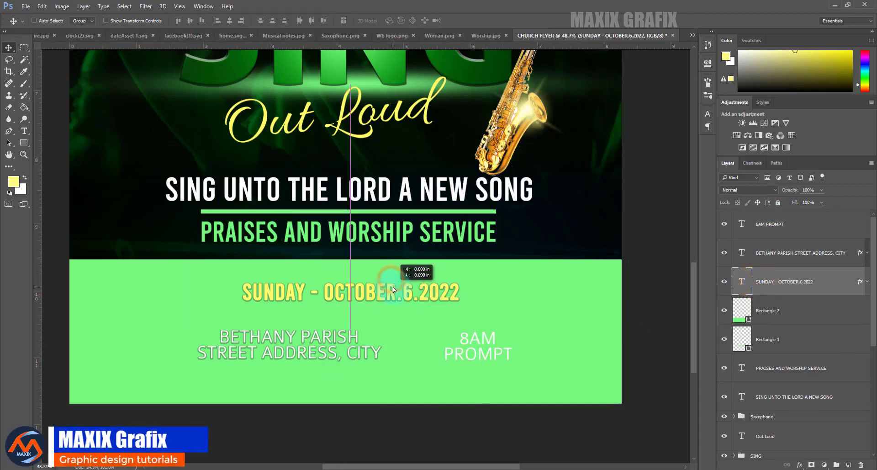
Select the Brush tool with a soft round brush preset.
click(23, 83)
click(48, 20)
click(48, 107)
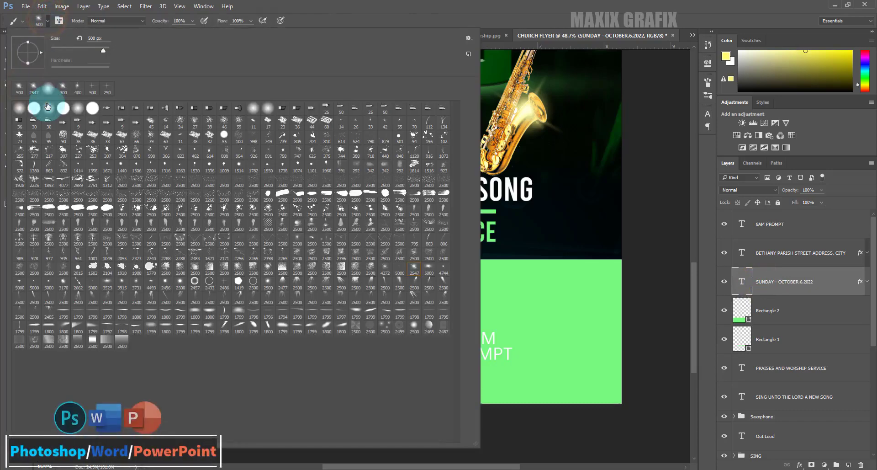
click(47, 107)
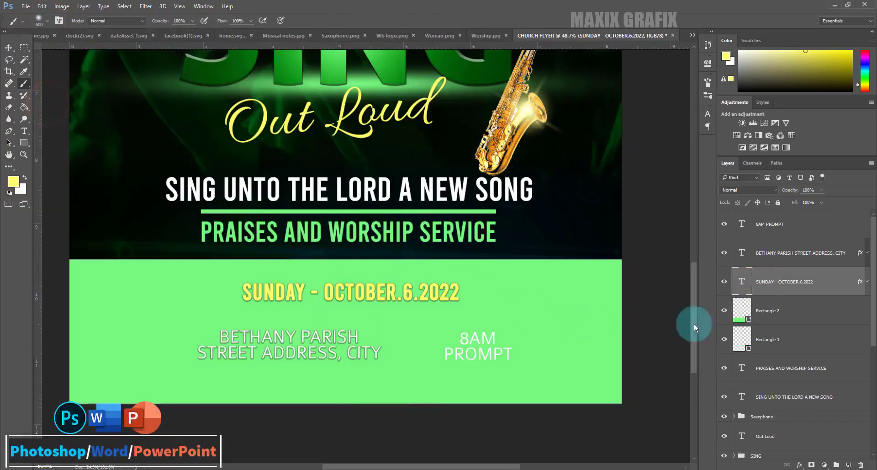
Change Rectangle 2's fill to white and add a layer mask to it.
double_click(744, 313)
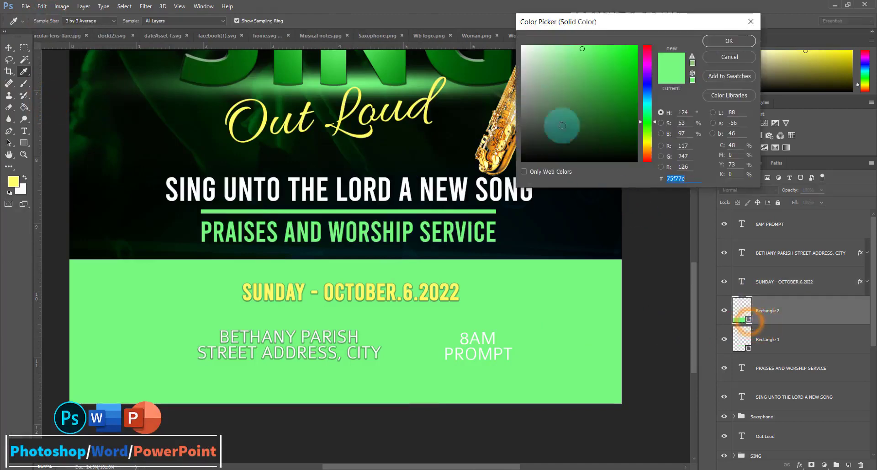
click(726, 40)
click(811, 465)
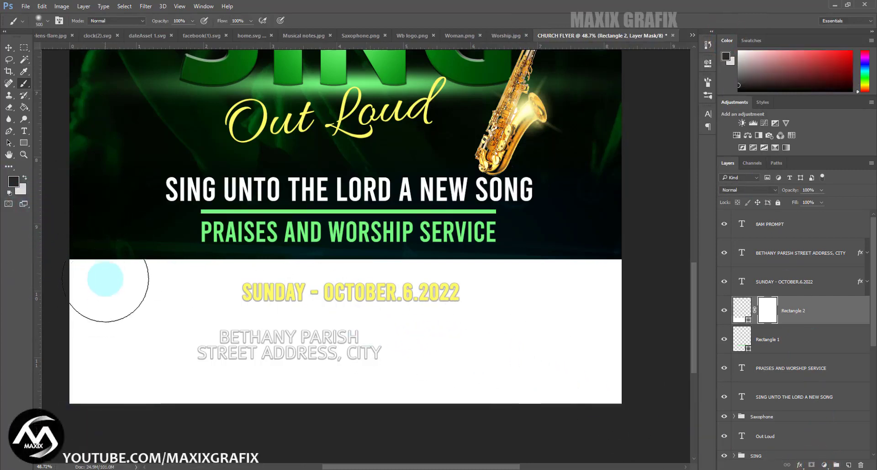
Paint black on Rectangle 2's mask with a large soft brush to fade both sides.
mouse_move(116, 252)
mouse_down()
mouse_move(112, 411)
mouse_move(98, 231)
mouse_move(121, 355)
mouse_up()
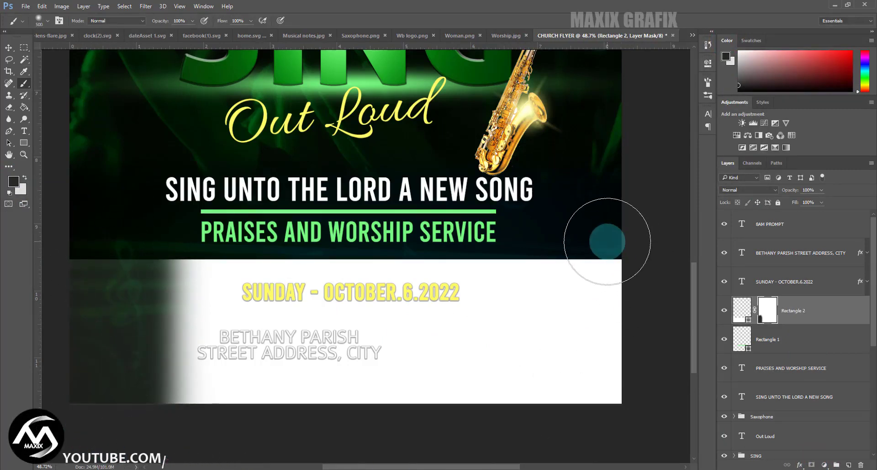
key(])
mouse_move(613, 239)
mouse_down()
mouse_move(626, 293)
mouse_move(612, 431)
mouse_move(613, 220)
mouse_move(587, 372)
mouse_move(587, 440)
mouse_up()
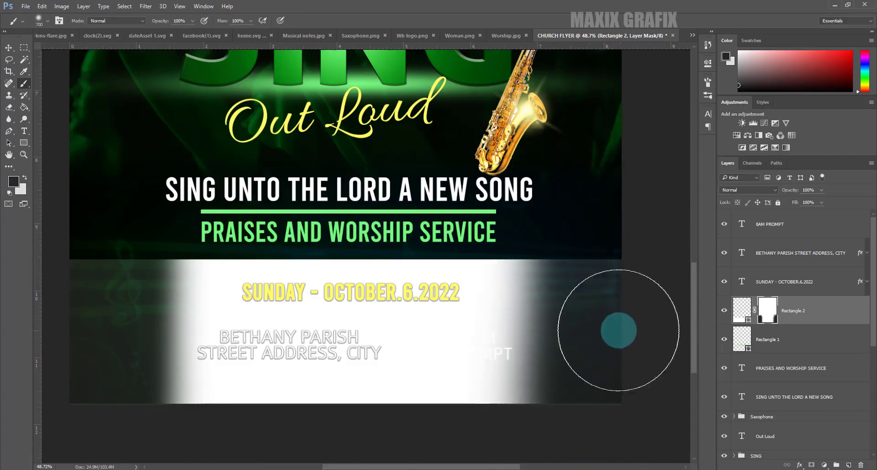
mouse_move(607, 304)
mouse_down()
mouse_move(607, 281)
mouse_move(604, 345)
mouse_up()
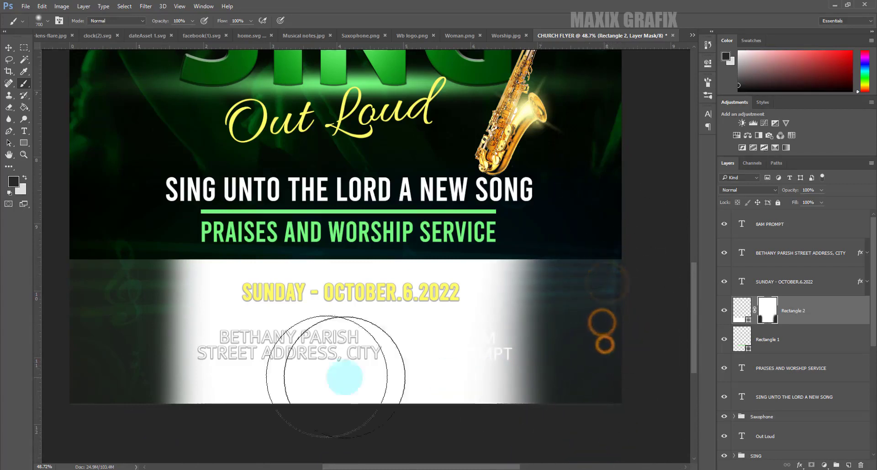
click(742, 311)
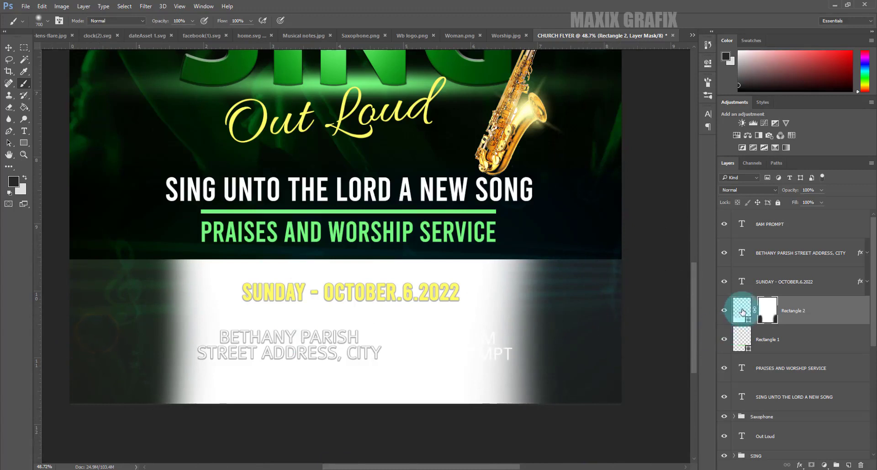
Add a Normal, reversed, Radial Gradient Overlay at 150% scale to Rectangle 2.
click(799, 465)
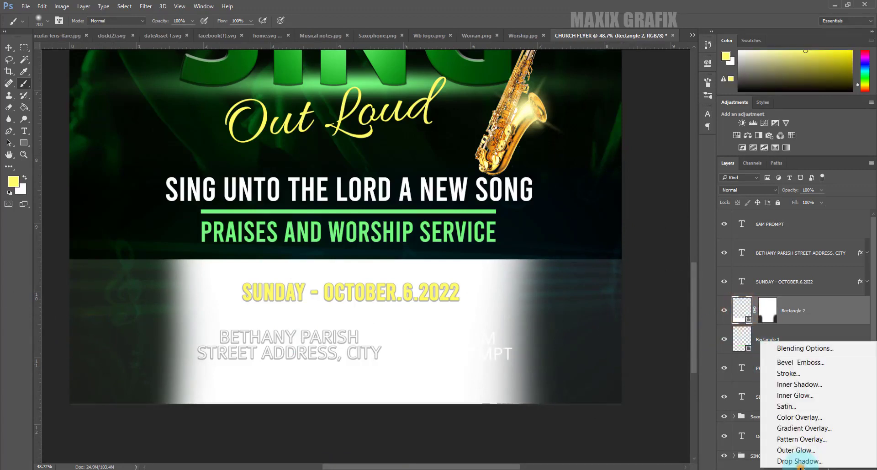
click(838, 429)
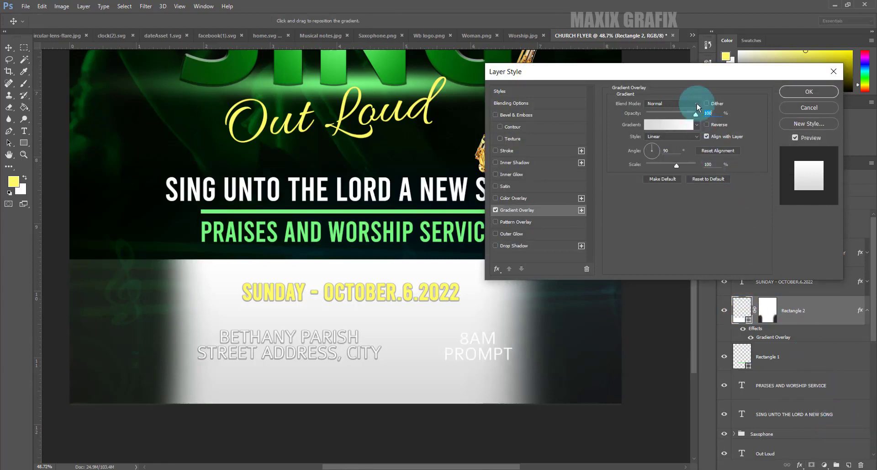
click(697, 104)
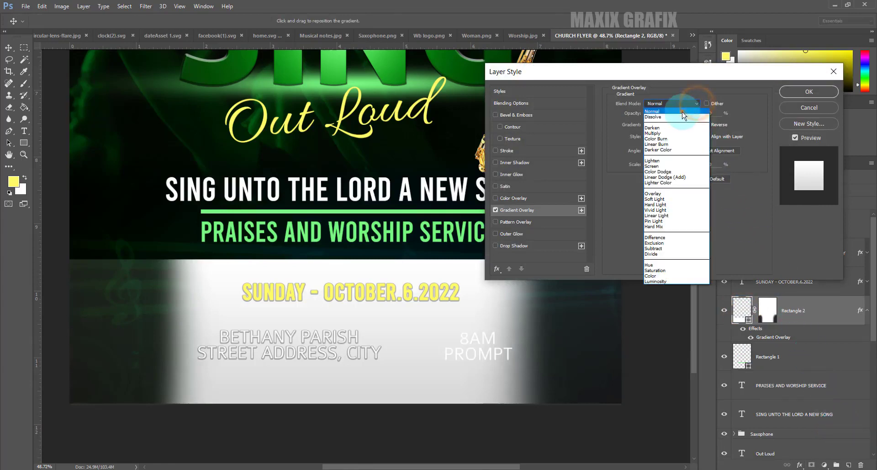
click(683, 112)
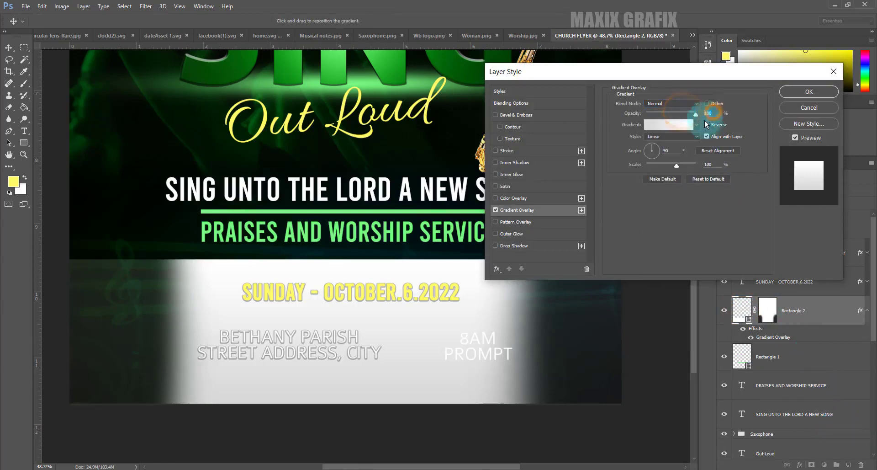
click(707, 124)
click(697, 137)
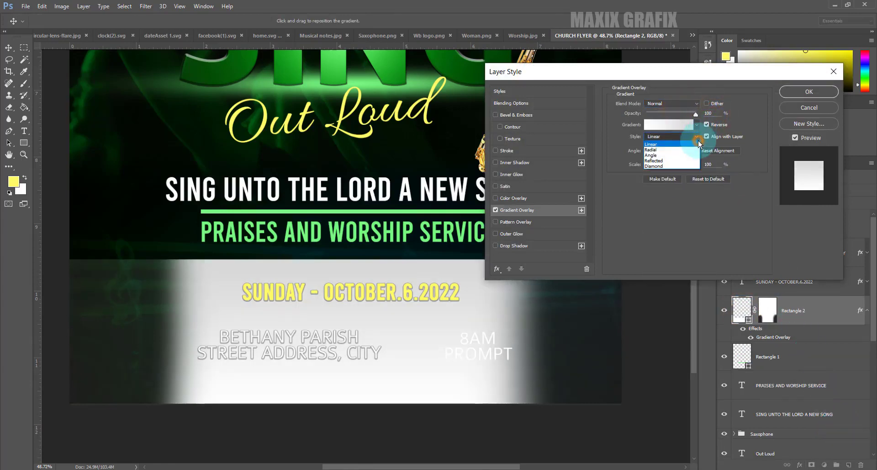
click(670, 150)
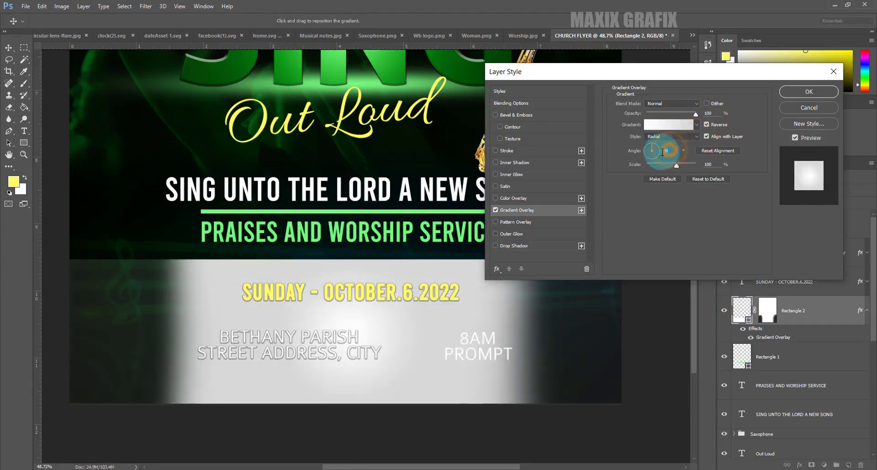
click(708, 164)
text(150)
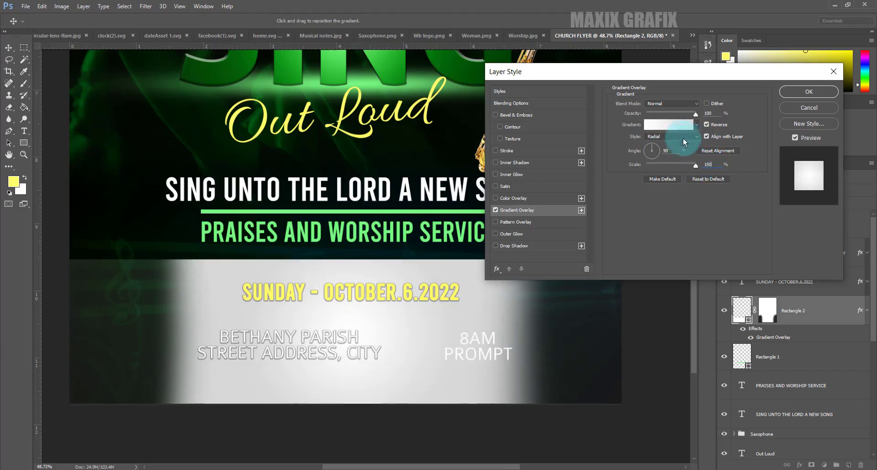
click(677, 127)
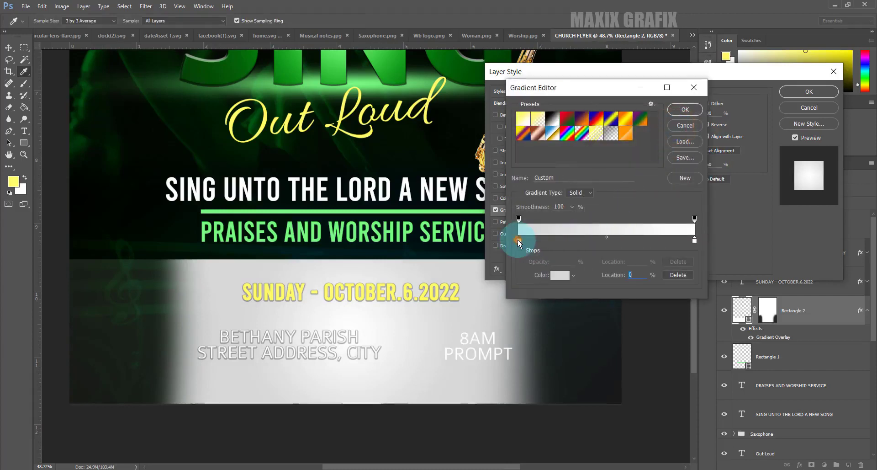
Set the left gradient stop to dark green #007308.
click(560, 274)
double_click(673, 178)
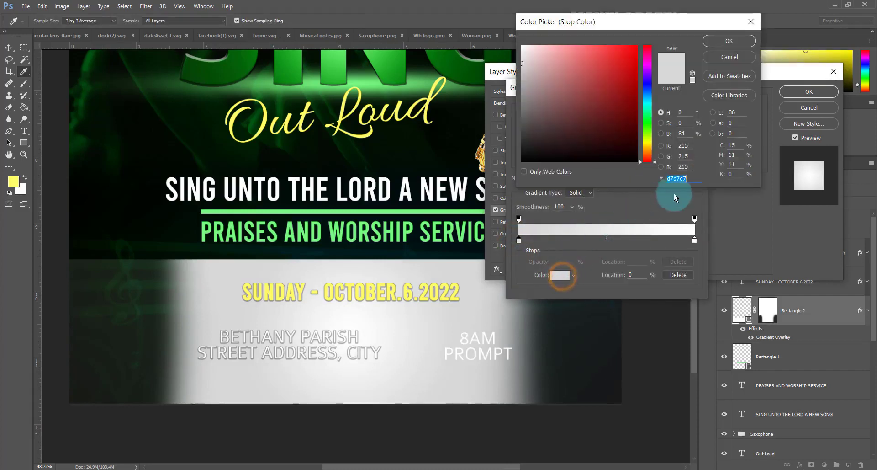
text(007308)
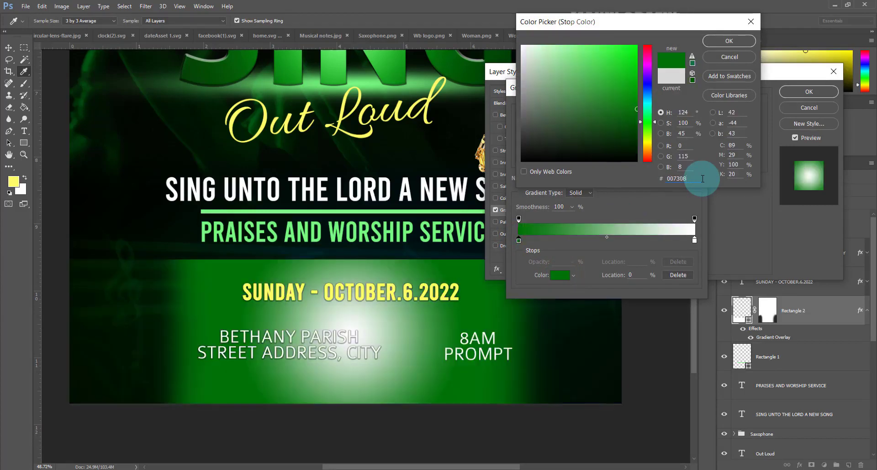
drag(702, 178, 656, 180)
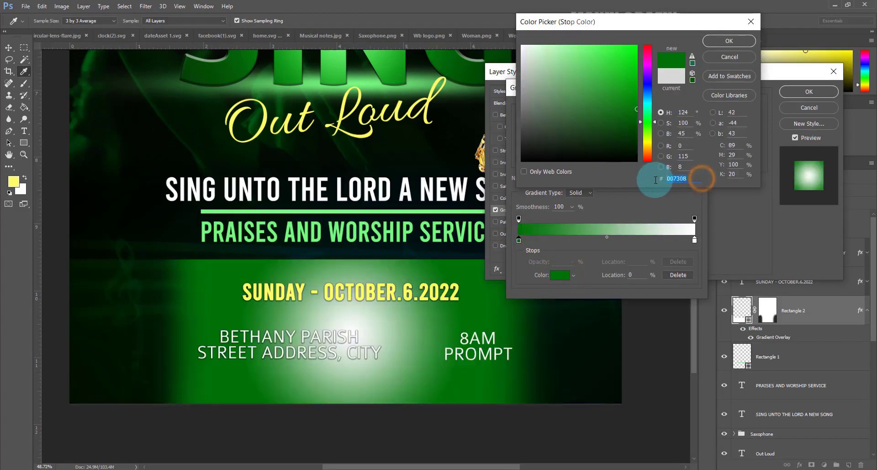
click(723, 41)
Add a middle gradient stop at 74% coloured #75f77e.
click(641, 239)
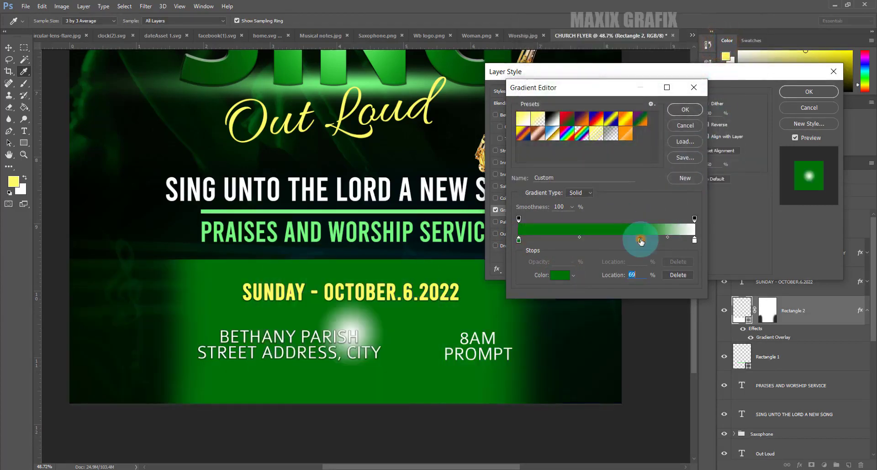
text(7)
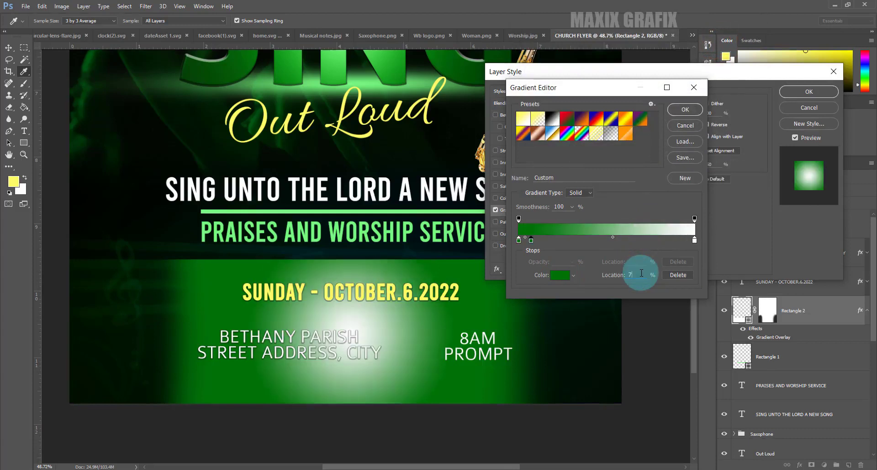
text(4)
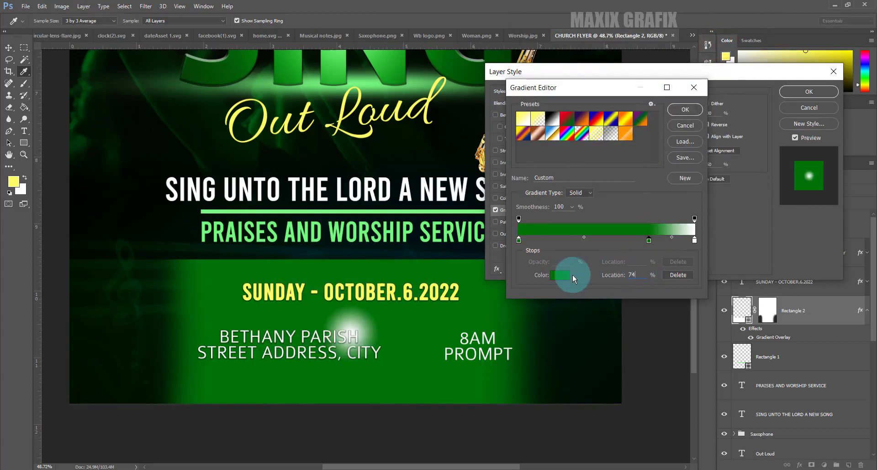
click(561, 275)
double_click(683, 178)
text(75f77)
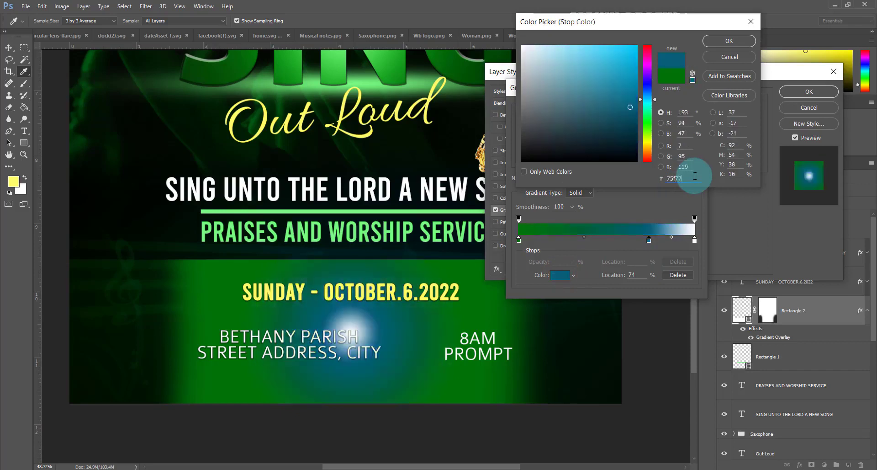
text(e)
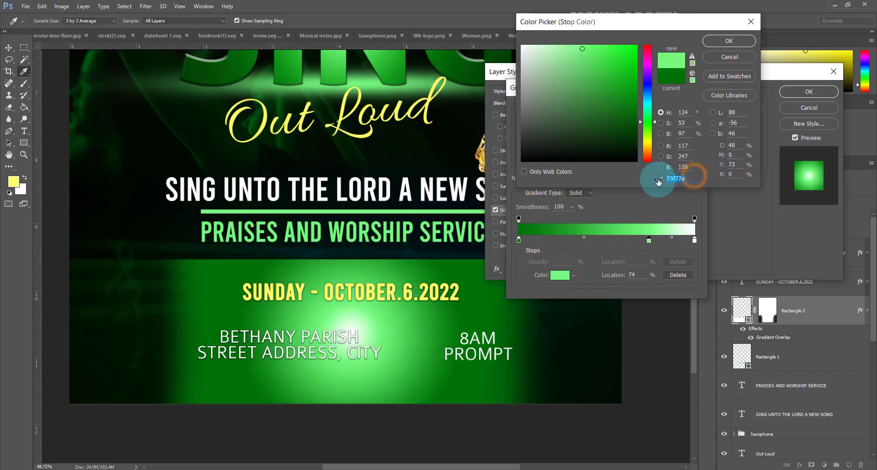
key(Return)
Set the right gradient stop to #a5ffac and apply the gradient overlay.
click(695, 239)
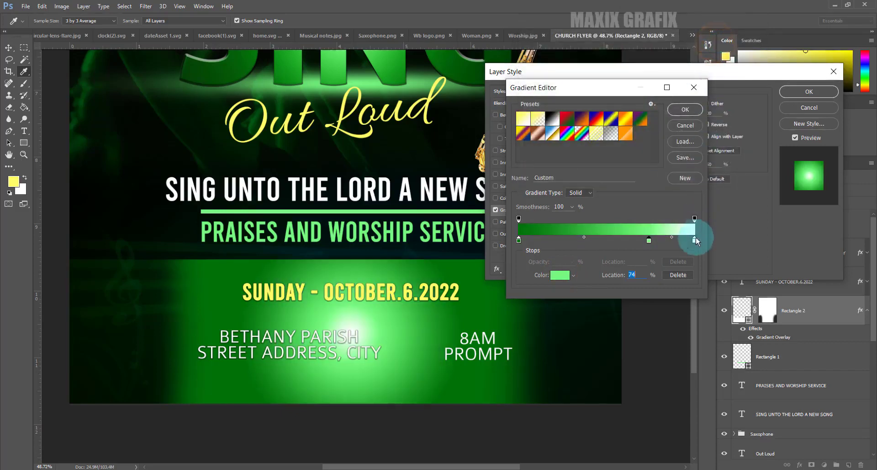
click(559, 275)
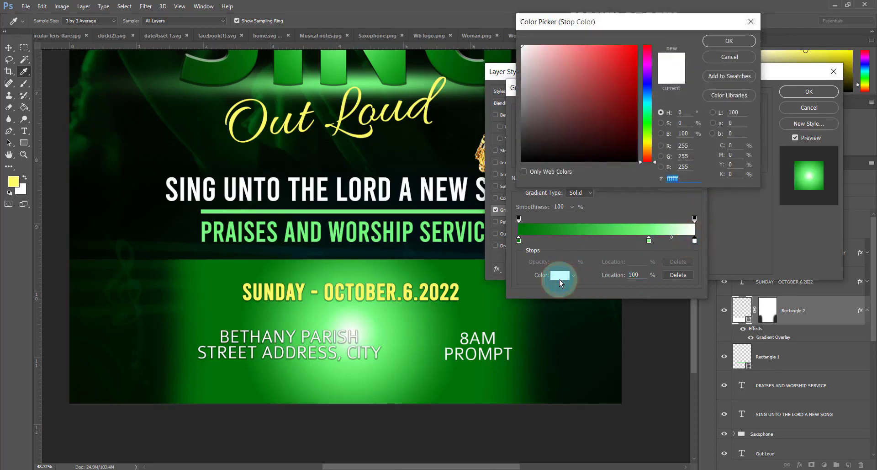
text(00a5ff)
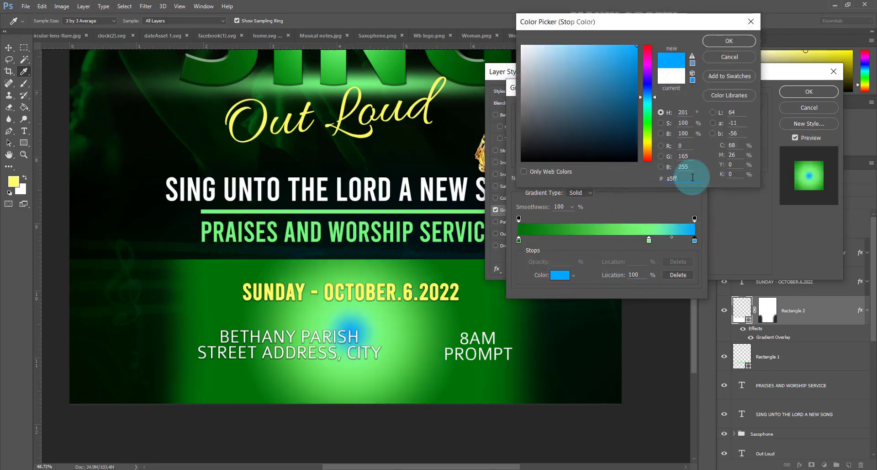
text(ac)
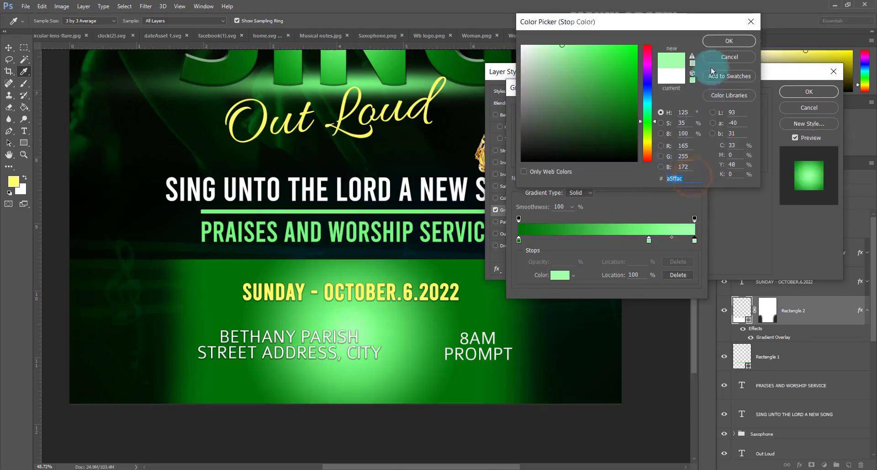
click(729, 40)
click(690, 110)
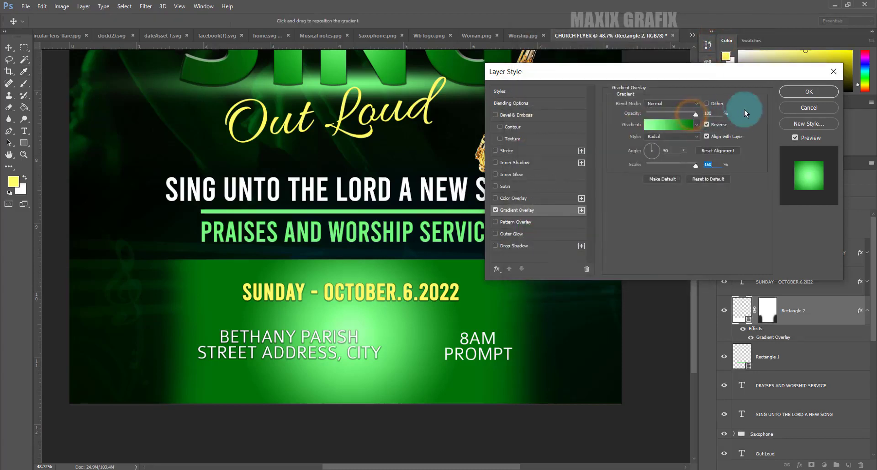
click(809, 92)
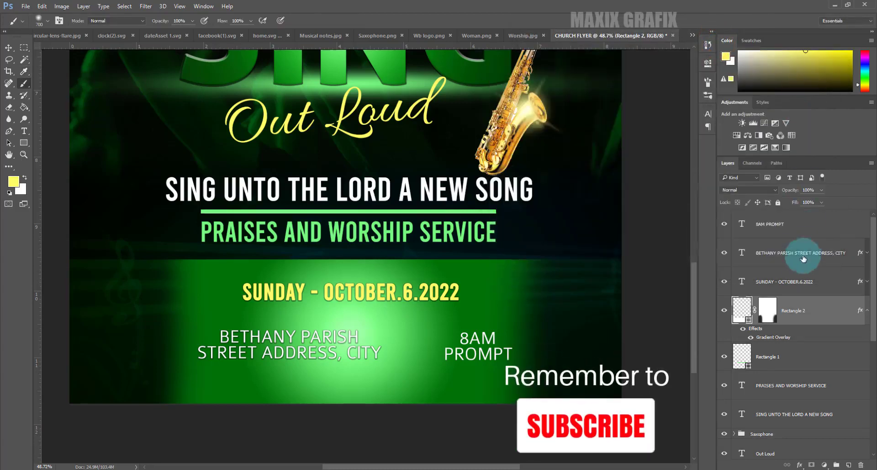
click(802, 282)
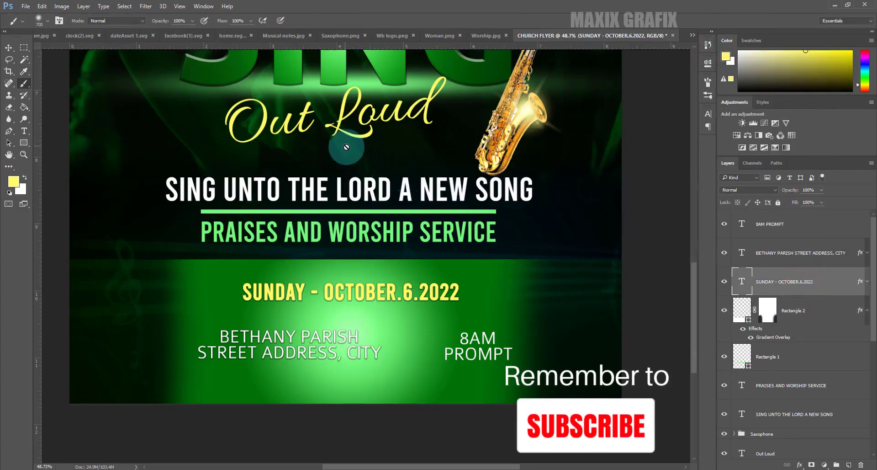
Bring the calendar icon from dateAsset 1.svg onto the flyer and shrink it beside the date.
click(128, 36)
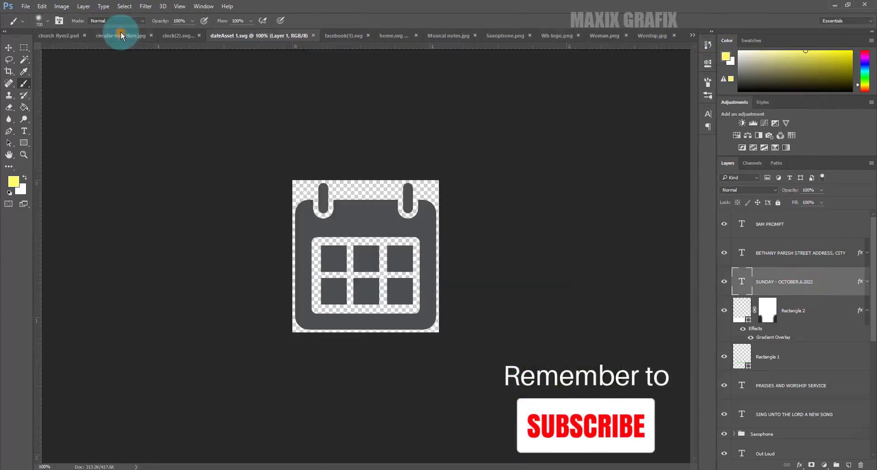
click(8, 47)
mouse_move(200, 197)
mouse_down()
mouse_move(670, 38)
mouse_move(226, 295)
mouse_up()
key(ctrl+t)
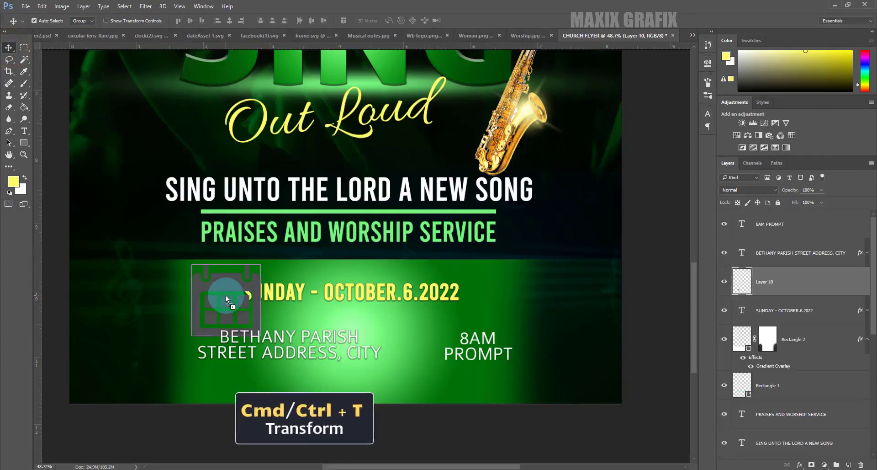
drag(261, 264, 233, 288)
click(397, 20)
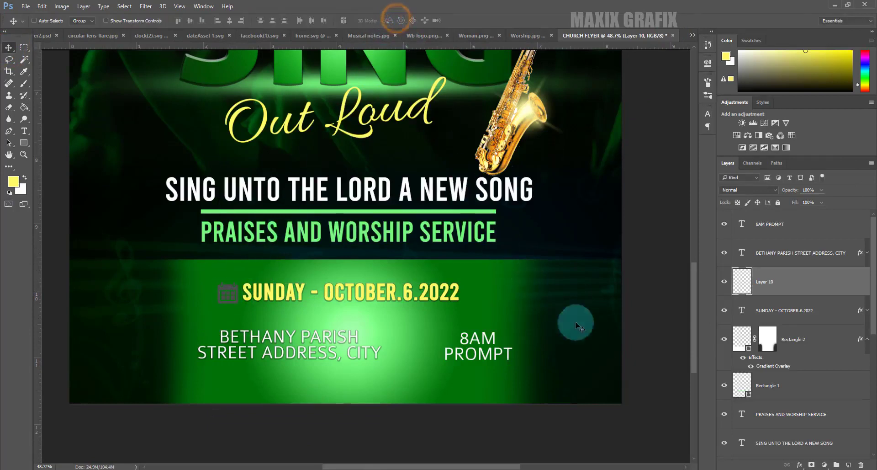
Give the calendar icon a white Color Overlay.
click(799, 465)
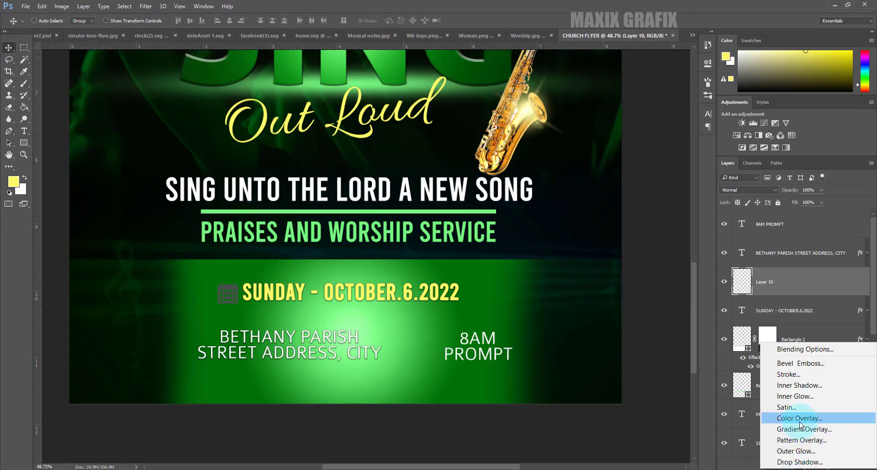
click(825, 419)
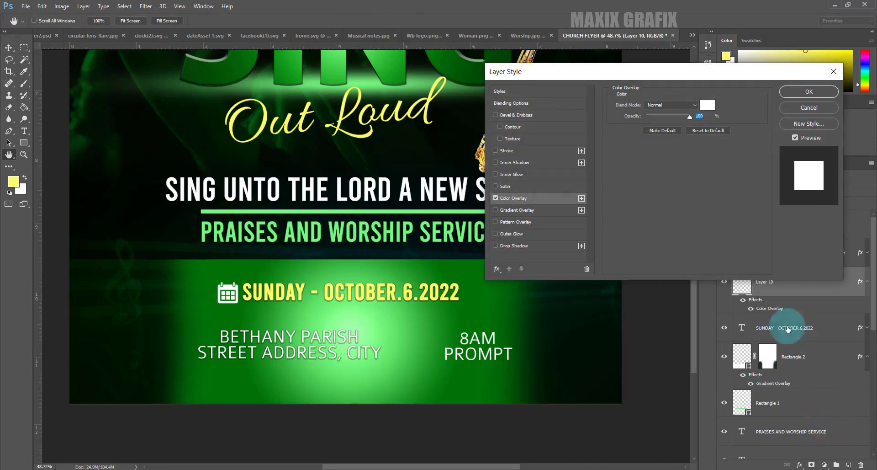
click(708, 106)
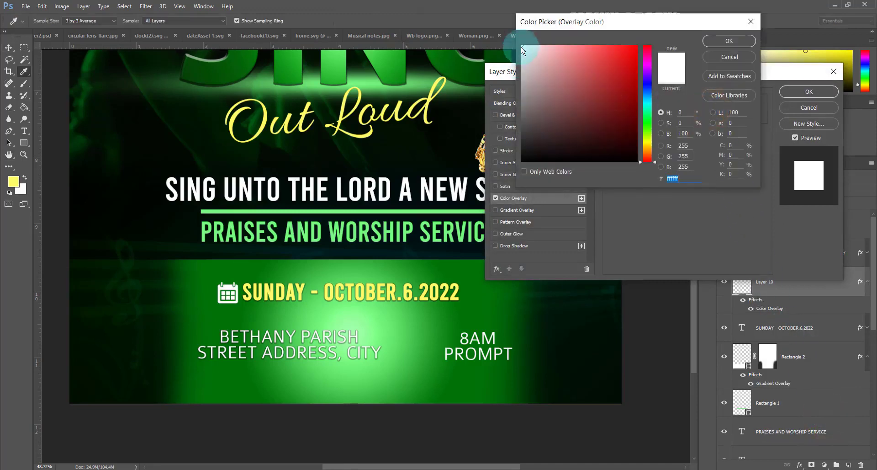
click(729, 40)
click(795, 90)
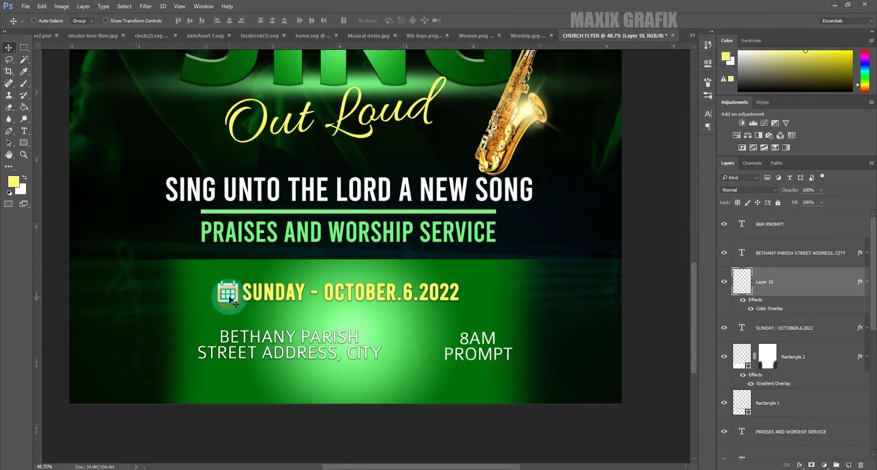
Place the home.svg house icon beside the address, shrink it and tint it white.
click(313, 35)
mouse_move(345, 257)
mouse_down()
mouse_move(645, 57)
mouse_move(388, 285)
mouse_up()
drag(193, 339, 188, 340)
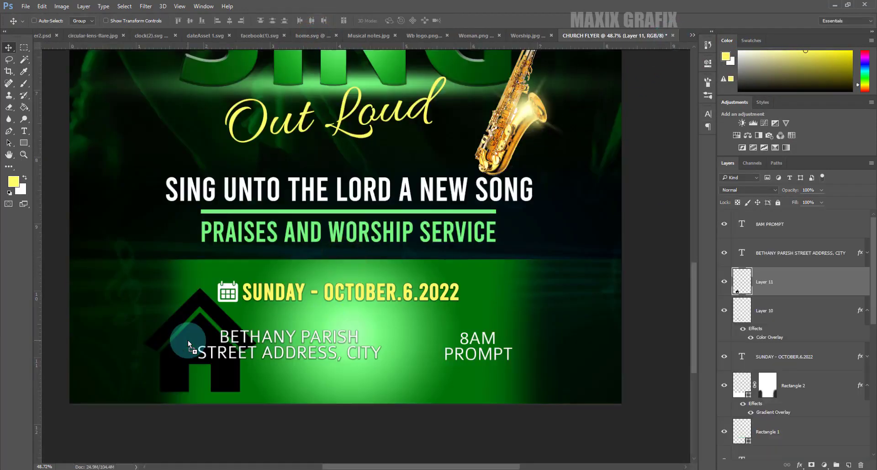
key(ctrl+t)
mouse_move(256, 391)
mouse_down()
mouse_move(215, 343)
mouse_move(206, 350)
mouse_move(211, 341)
mouse_up()
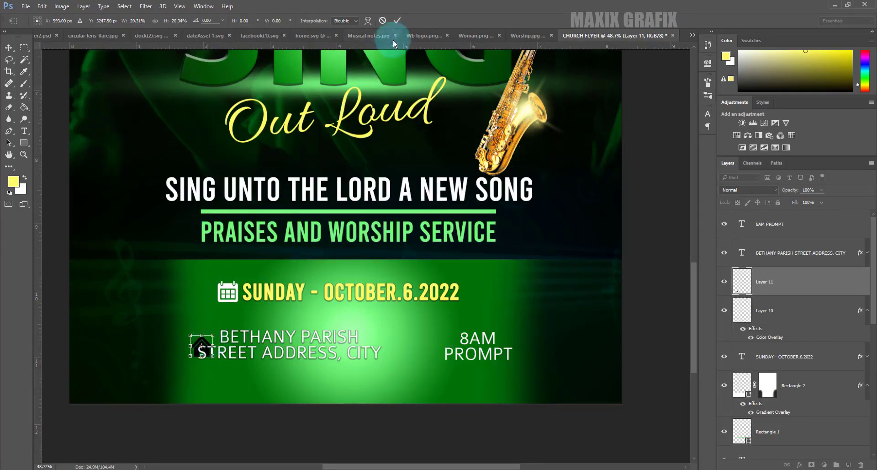
click(397, 20)
click(799, 465)
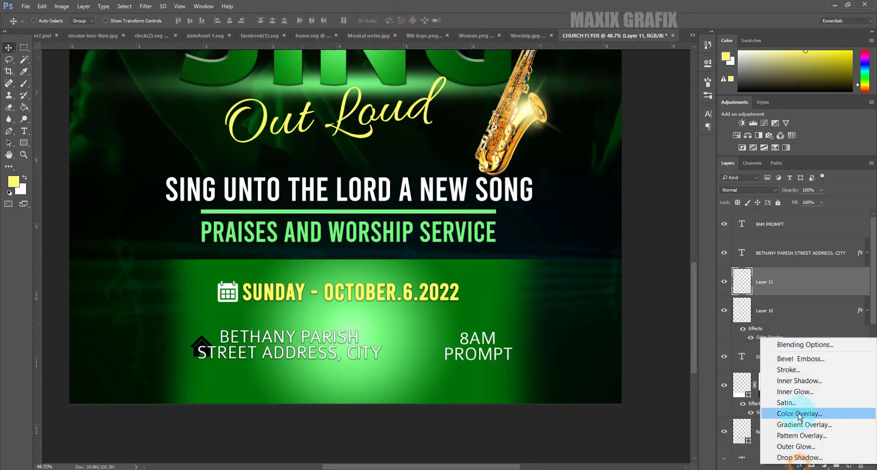
click(826, 413)
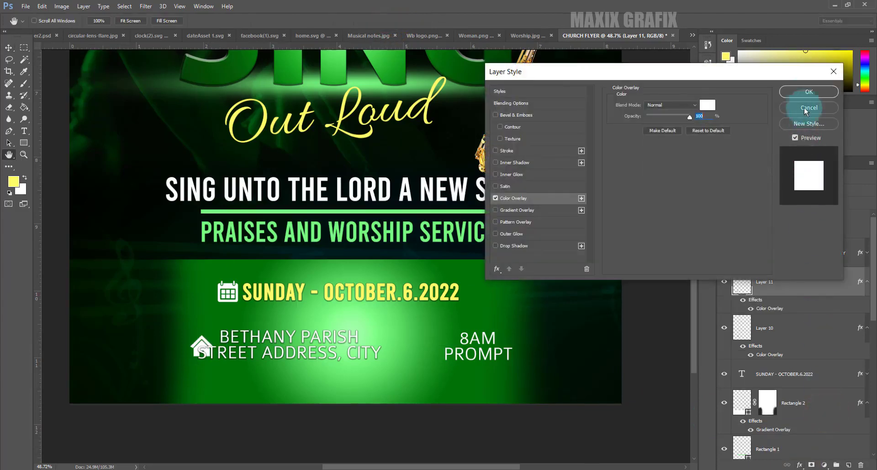
click(804, 94)
Shift the BETHANY PARISH address and 8AM PROMPT text to the right.
click(814, 260)
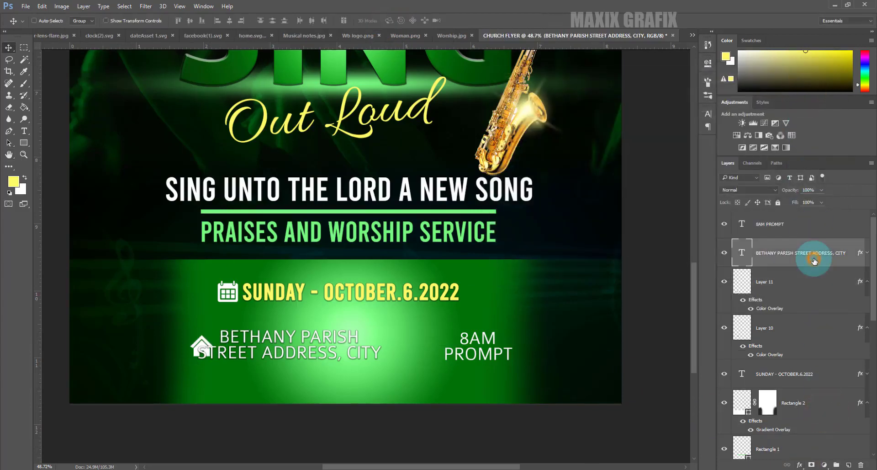
click(867, 282)
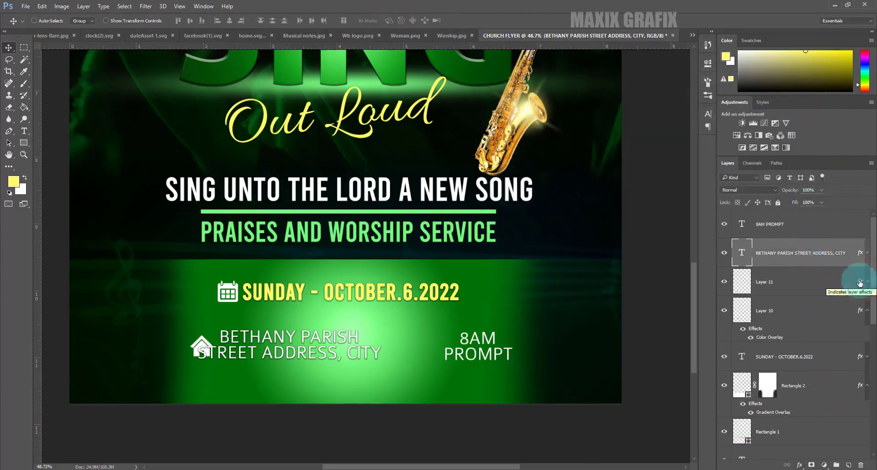
drag(292, 351, 305, 351)
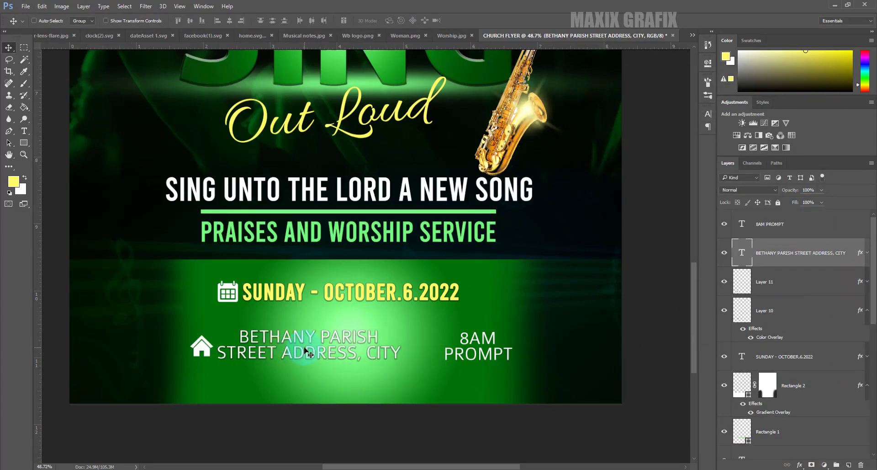
click(770, 224)
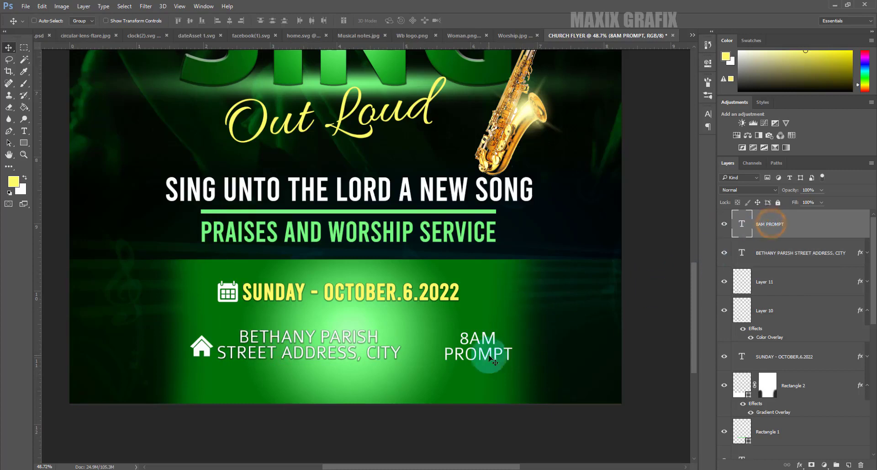
mouse_move(480, 353)
mouse_down()
mouse_move(508, 353)
mouse_move(496, 353)
mouse_up()
Bring the clock(2).svg icon onto the flyer and give it a white Color Overlay.
click(145, 35)
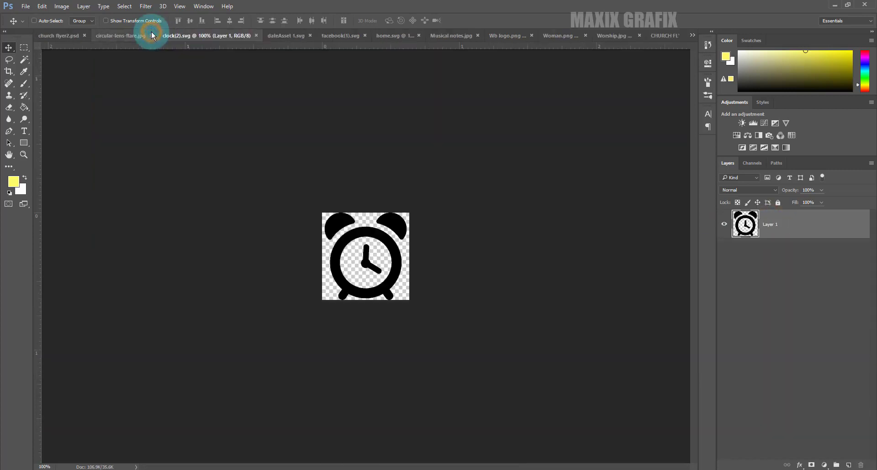
mouse_move(371, 252)
mouse_down()
mouse_move(650, 58)
mouse_move(568, 132)
mouse_up()
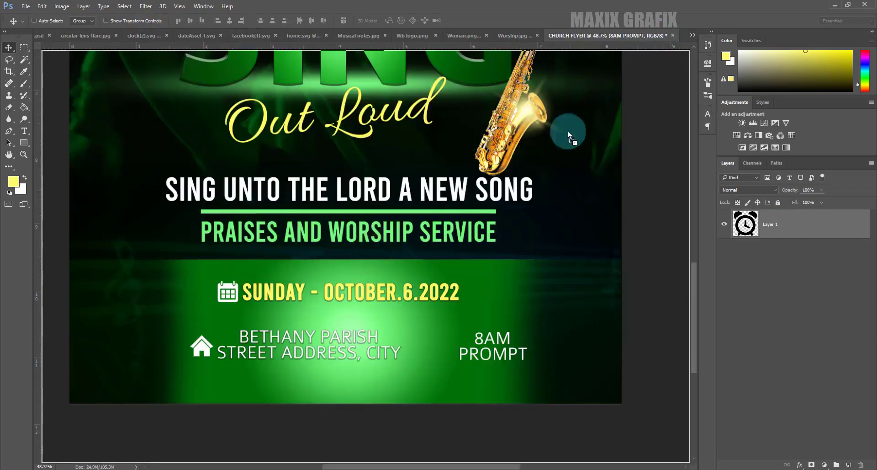
drag(447, 341, 447, 341)
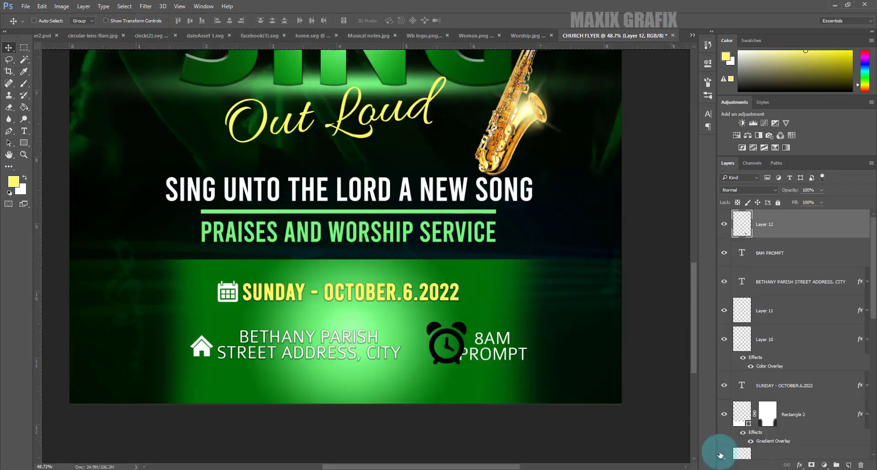
click(800, 465)
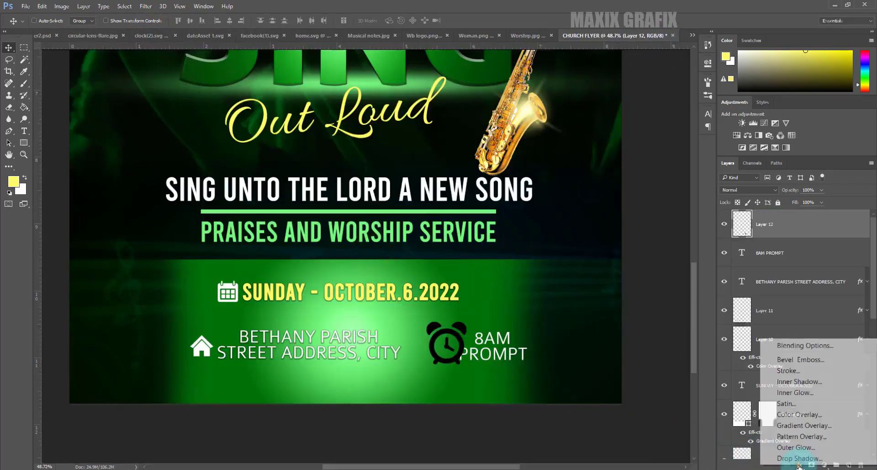
click(830, 414)
click(804, 93)
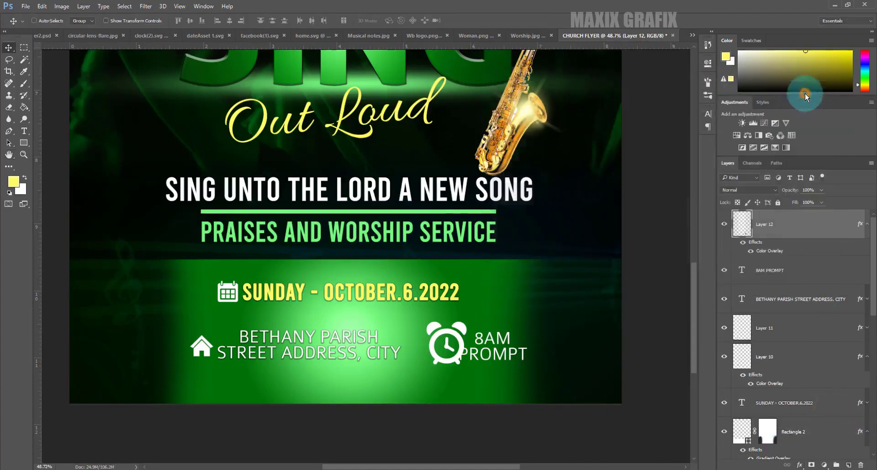
Scale the clock icon to about 53% and position it beside 8AM PROMPT.
key(ctrl+t)
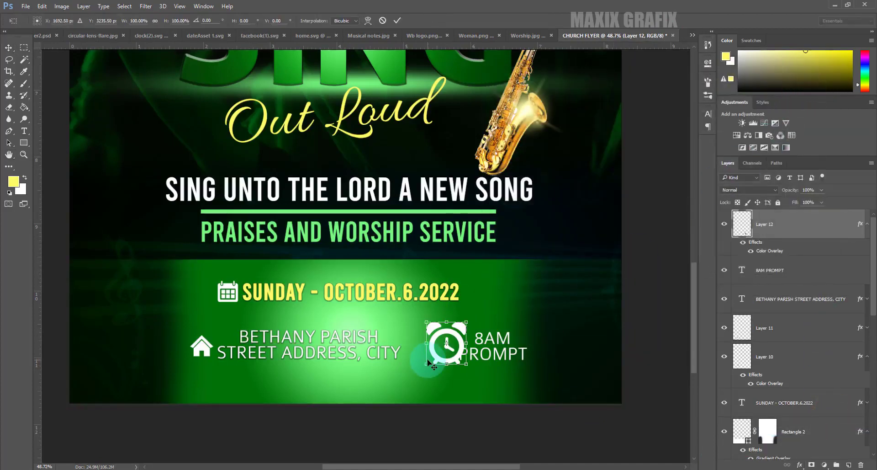
drag(466, 322, 464, 335)
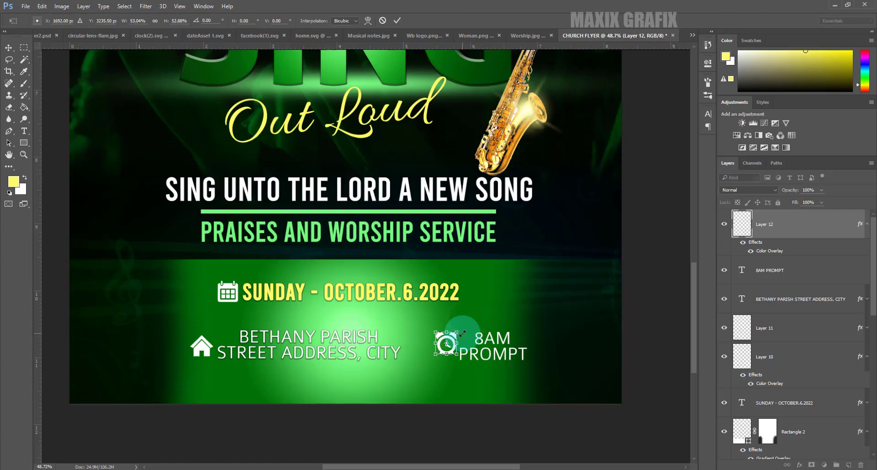
drag(451, 351, 449, 355)
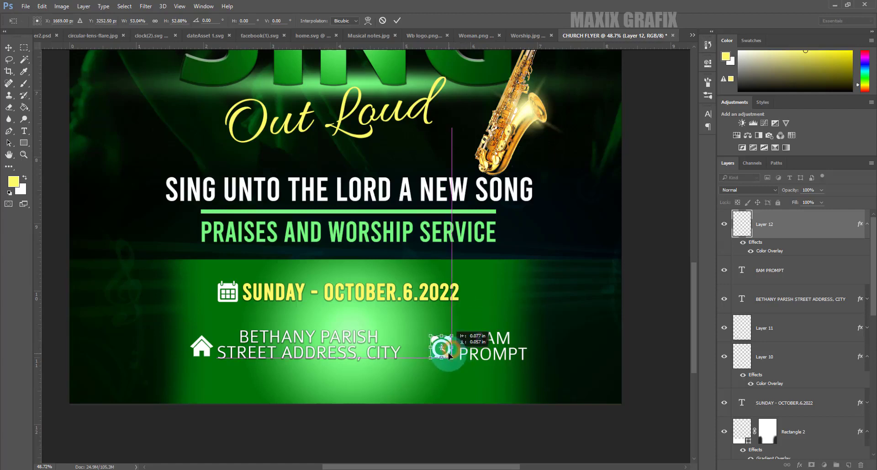
click(397, 20)
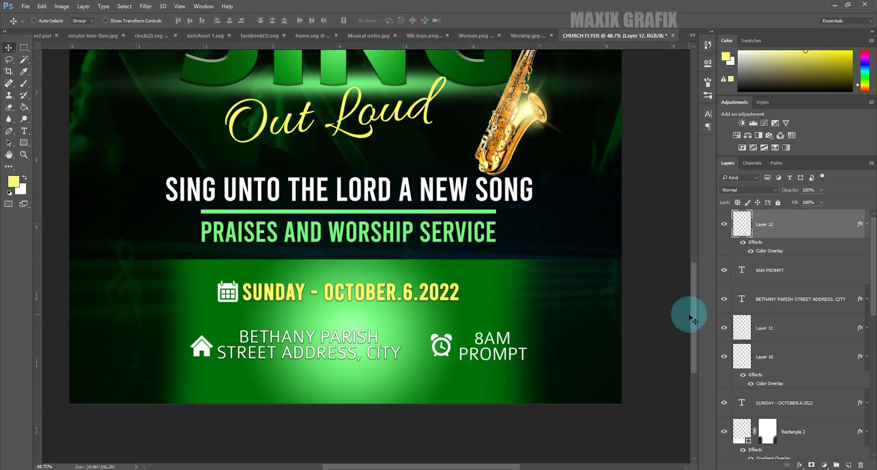
drag(694, 320, 676, 218)
Draw a white 910 × 216 px rectangle to the right of the woman's face.
scroll(671, 210, up, 2)
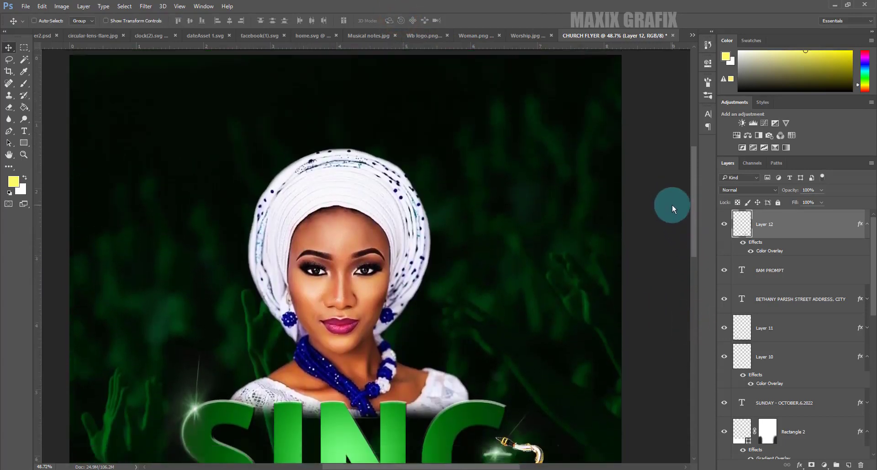
click(24, 144)
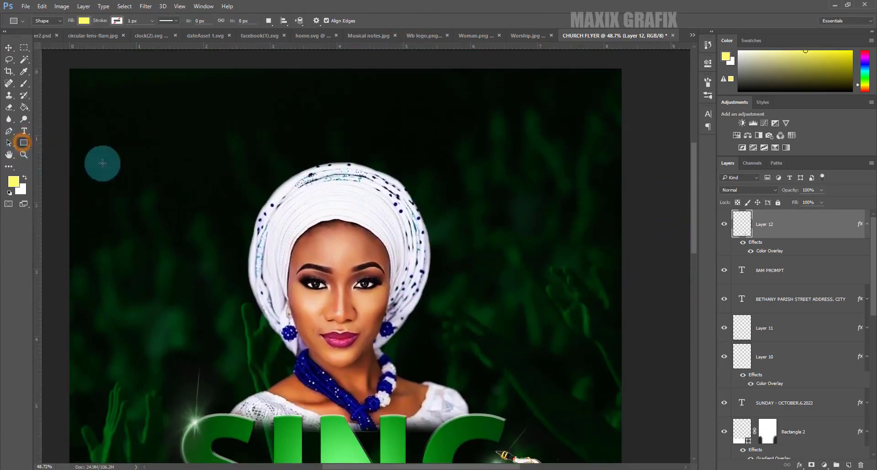
drag(423, 245, 625, 293)
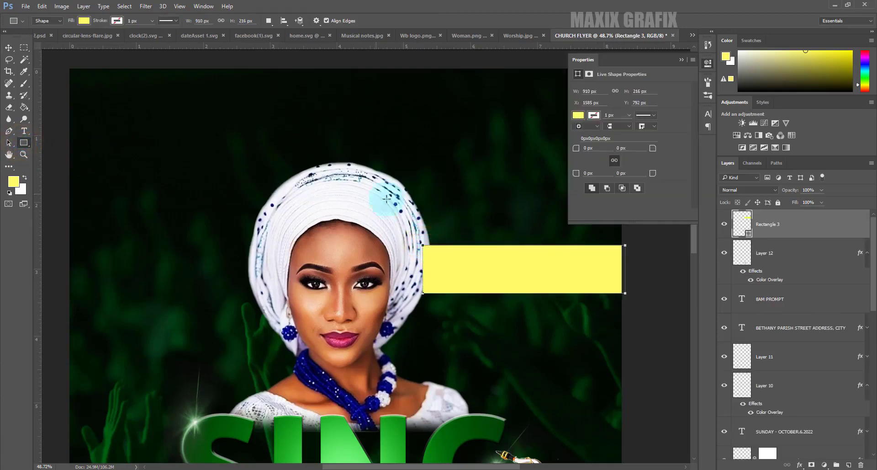
click(84, 20)
click(127, 38)
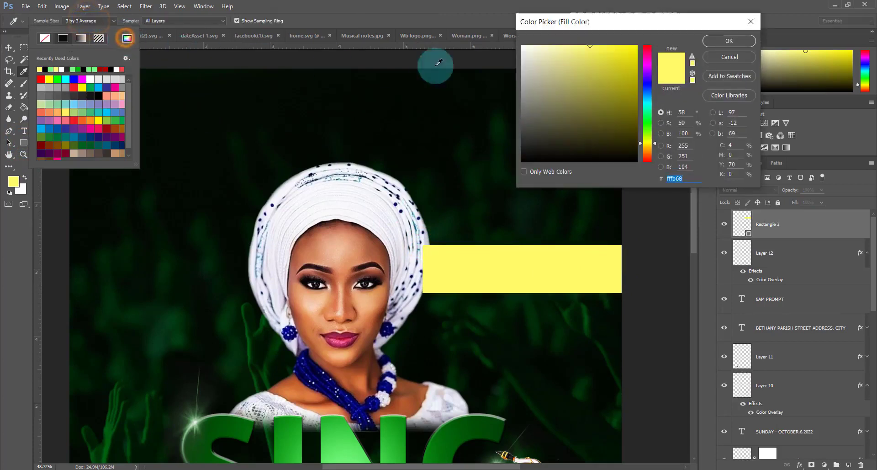
click(522, 46)
click(739, 41)
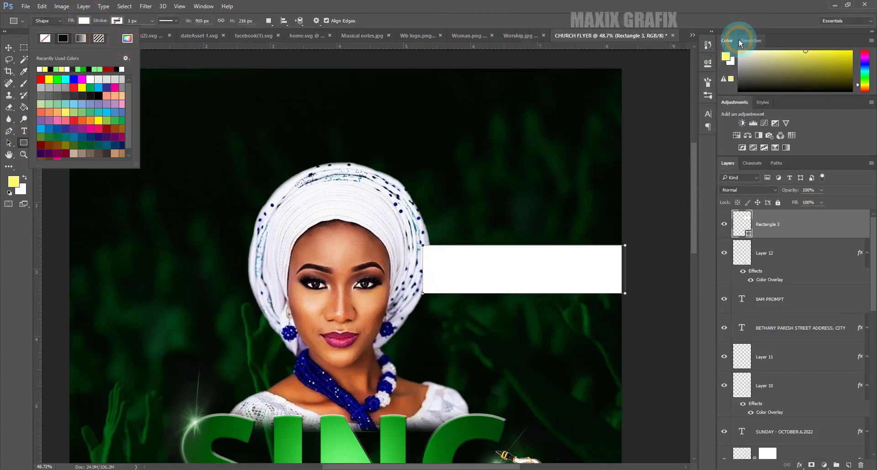
click(739, 39)
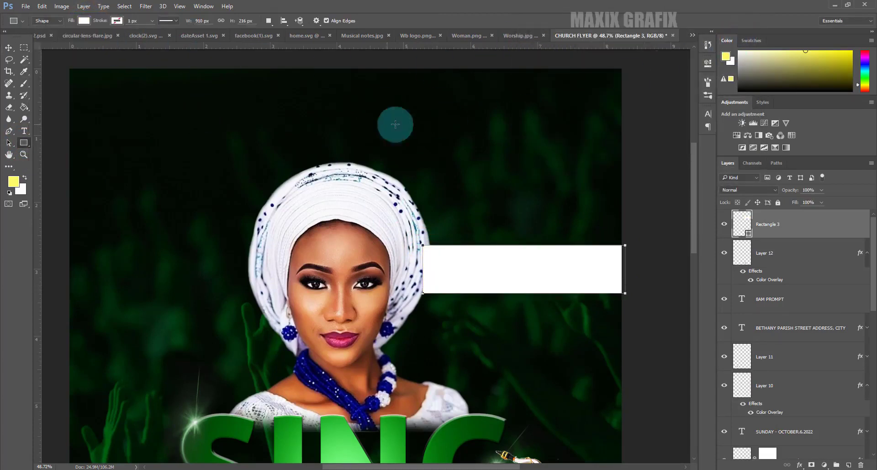
Add the name as Bebas text and set it to 30 pt.
click(25, 131)
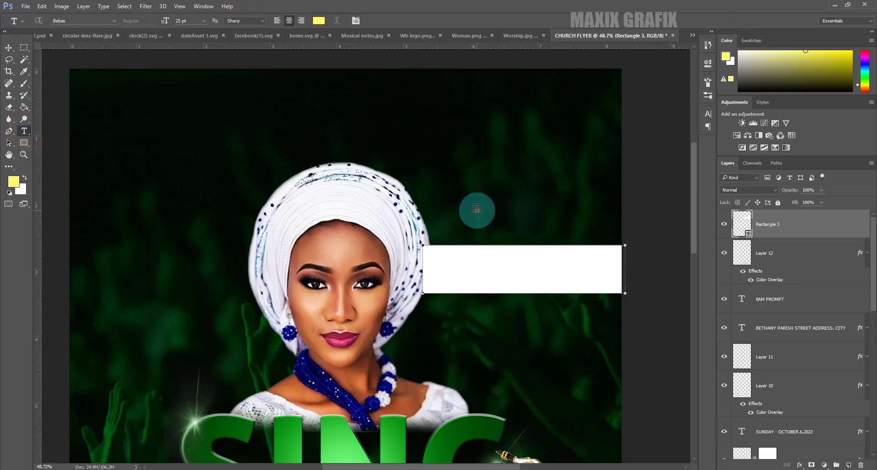
click(477, 207)
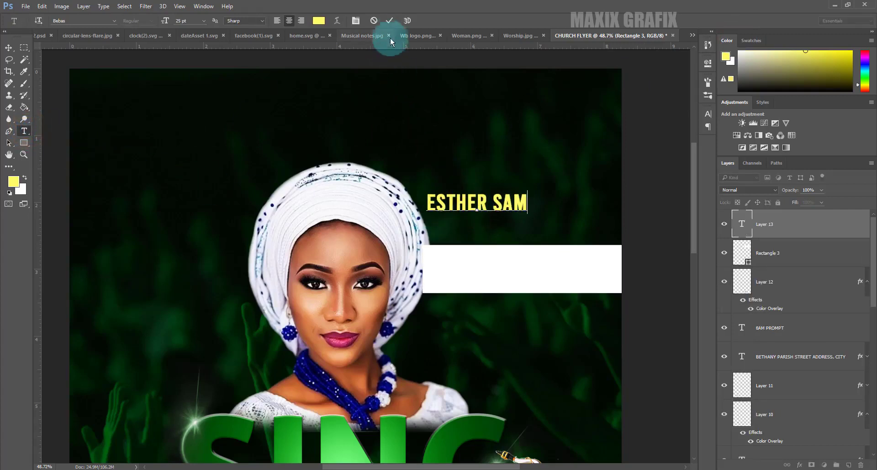
click(389, 20)
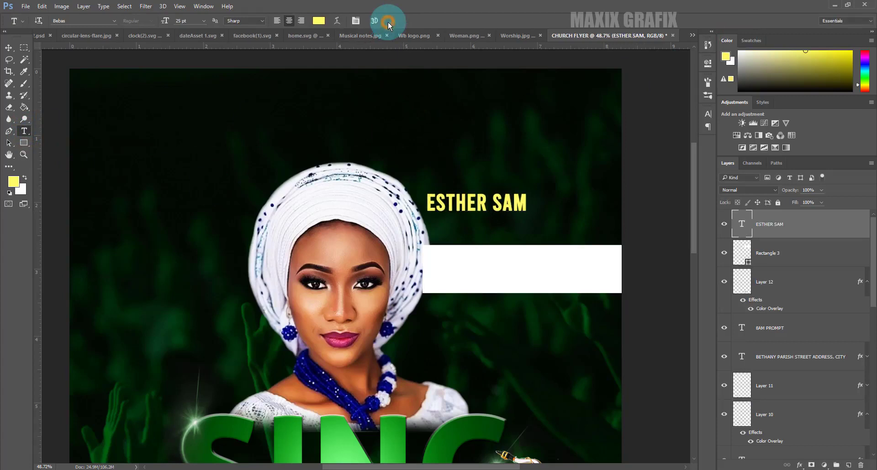
click(707, 113)
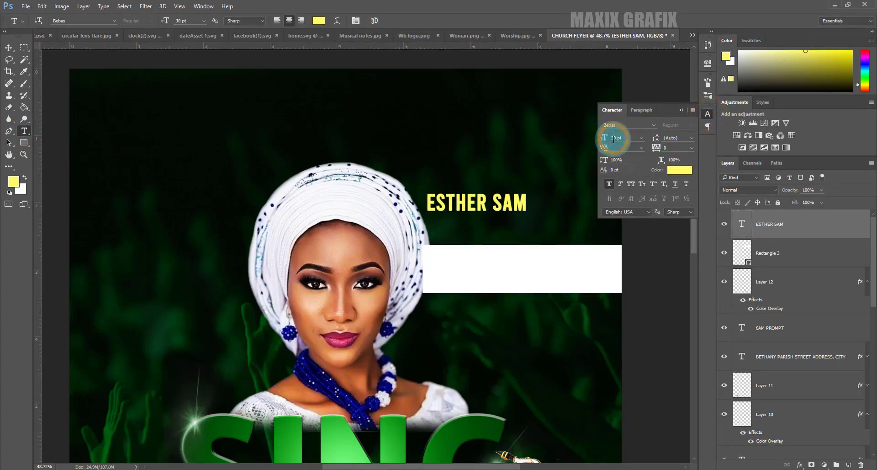
click(674, 147)
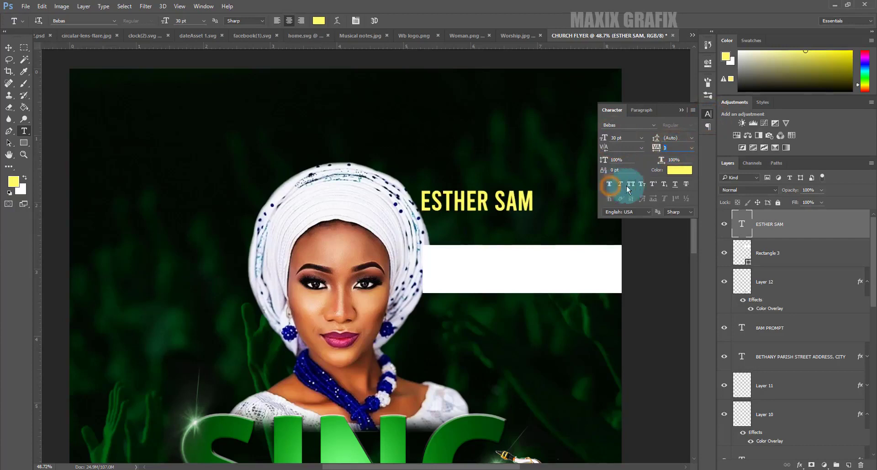
Colour the name dark blue sampled from the beads and centre it in the white bar.
click(679, 170)
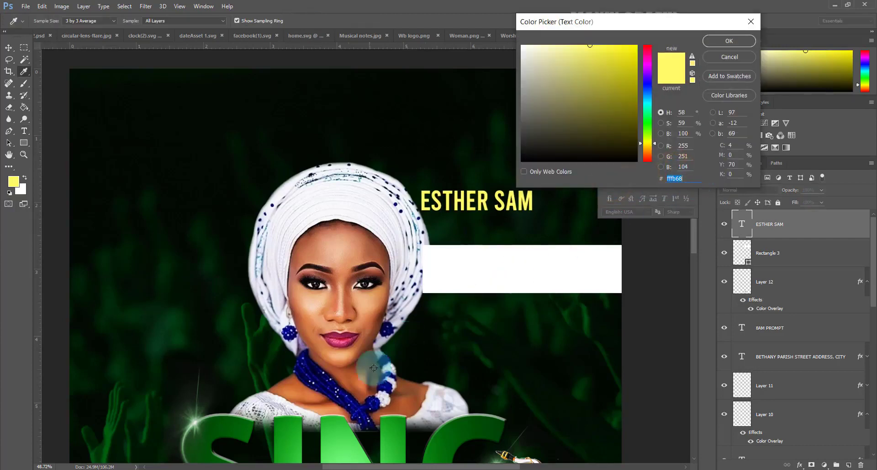
click(326, 382)
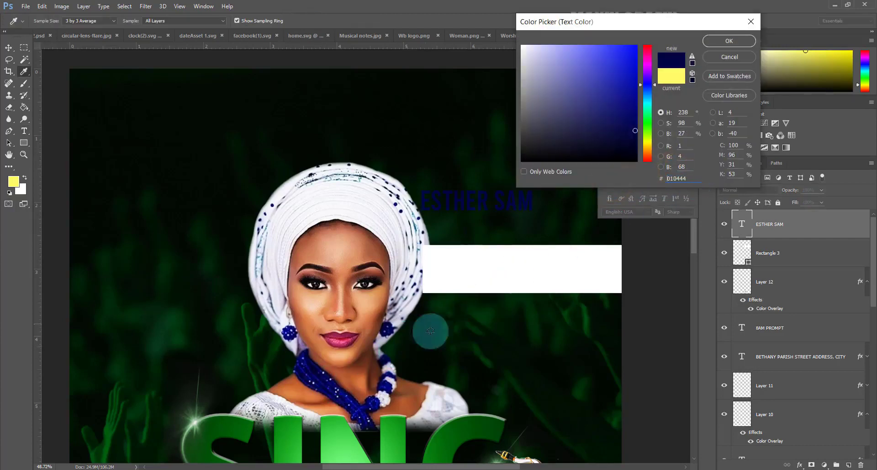
double_click(685, 177)
click(728, 41)
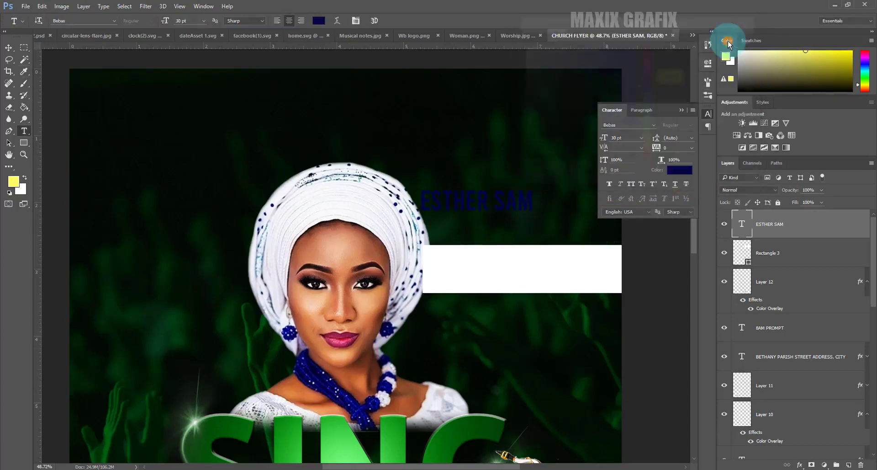
drag(472, 202, 518, 298)
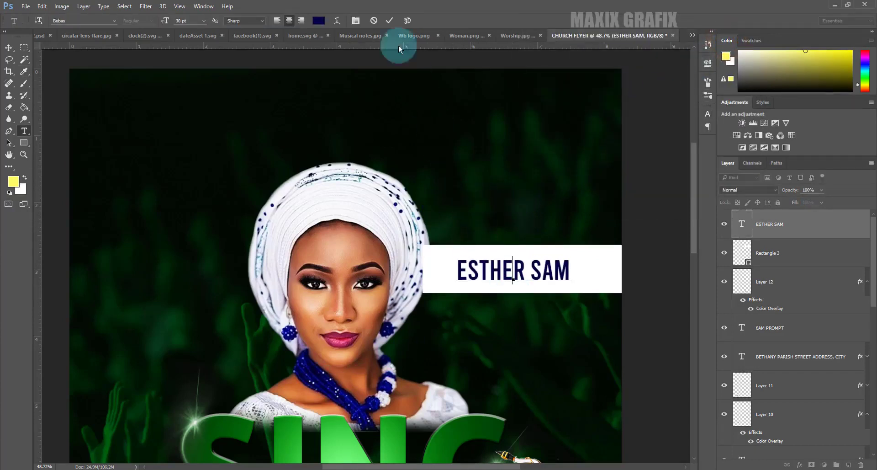
click(390, 20)
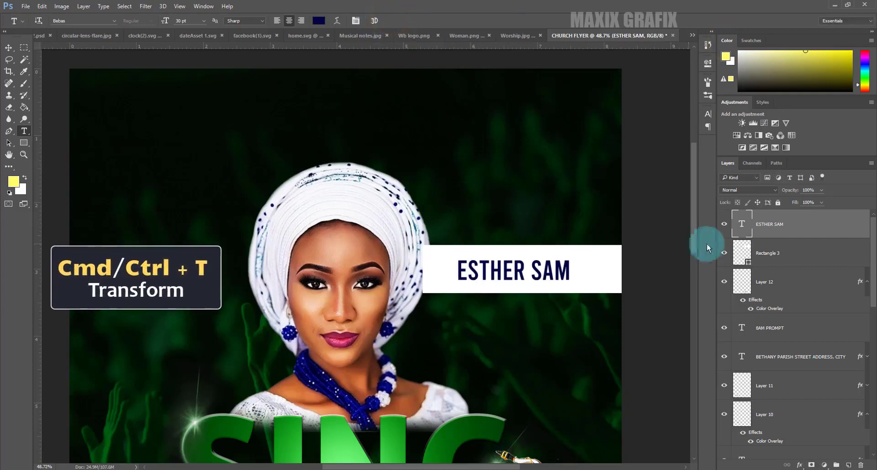
Transform Rectangle 3, adjusting its left end and making it slightly slimmer.
click(793, 258)
key(ctrl+t)
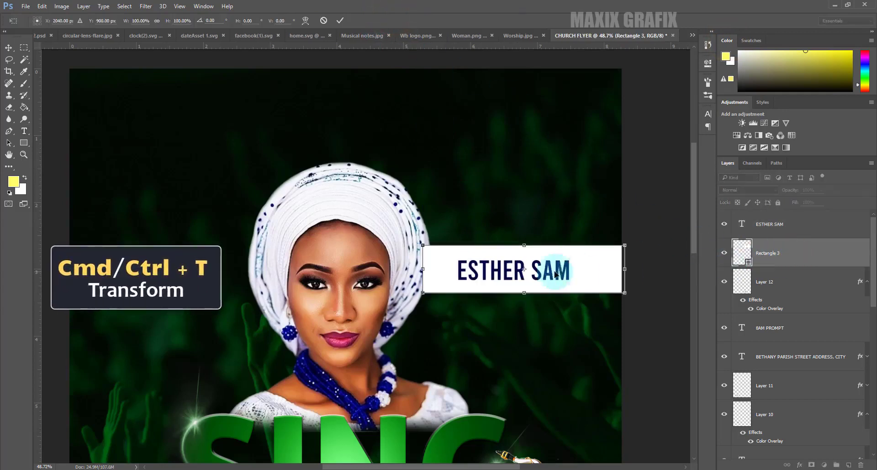
drag(428, 273, 407, 273)
click(505, 247)
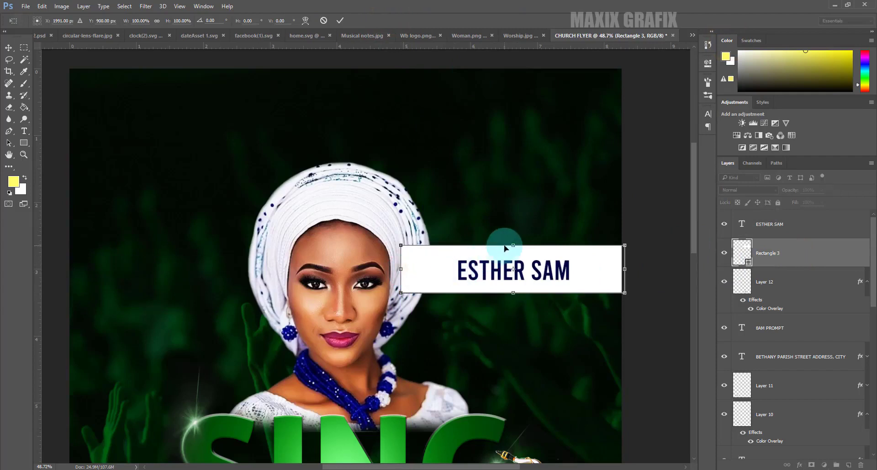
drag(512, 245, 513, 249)
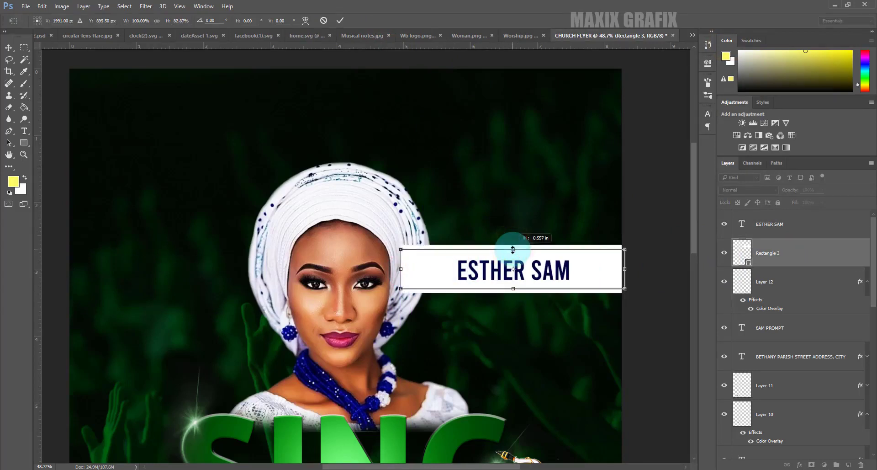
click(341, 21)
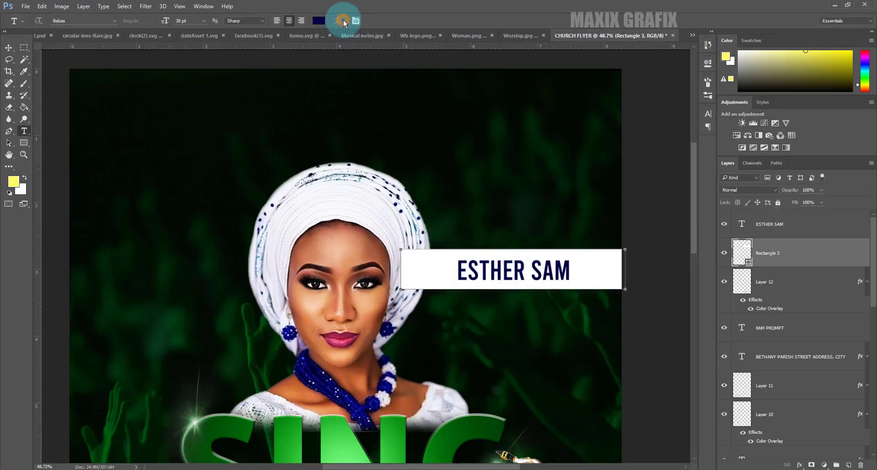
Move the name and bar layers below Layer 3 in the Layers panel.
shift+click(773, 225)
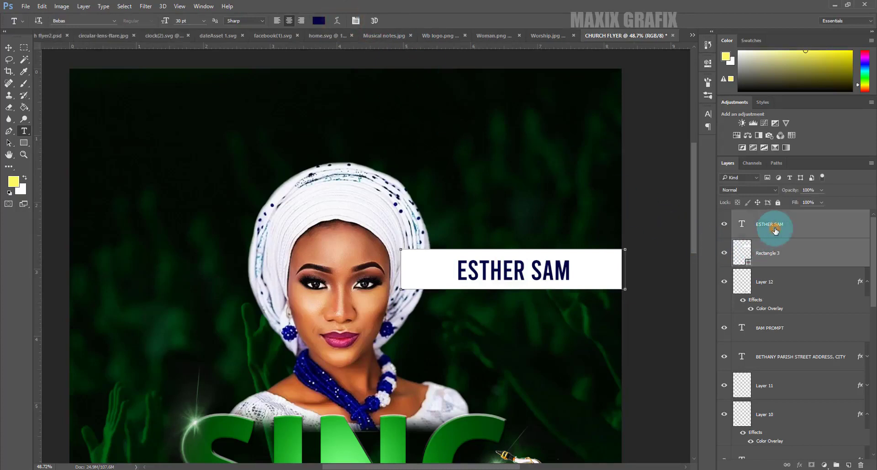
click(9, 47)
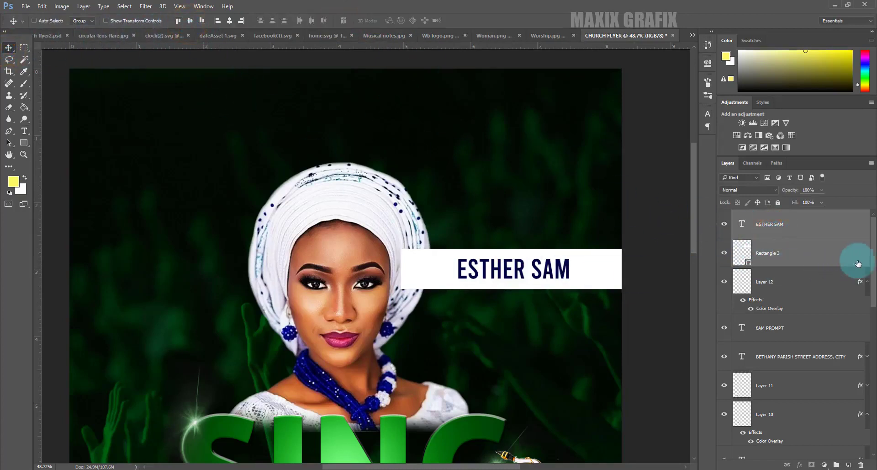
drag(822, 253, 823, 371)
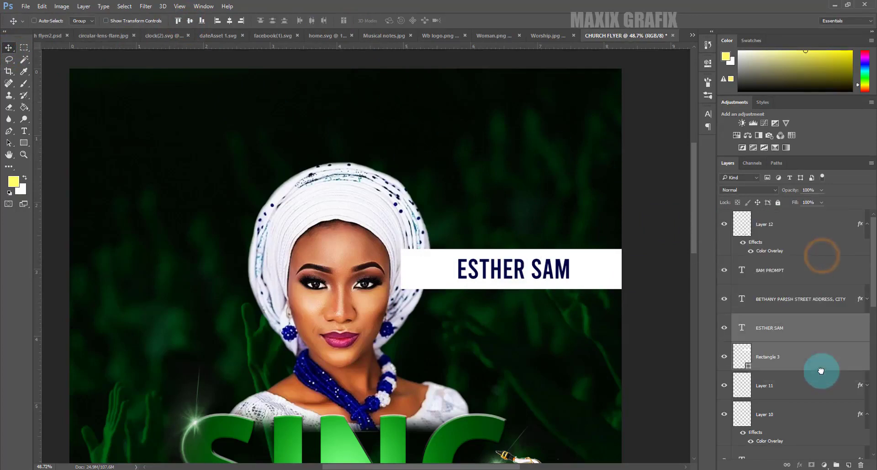
scroll(868, 290, down, 3)
mouse_move(814, 239)
mouse_down()
mouse_move(813, 378)
mouse_move(815, 254)
mouse_move(813, 363)
mouse_up()
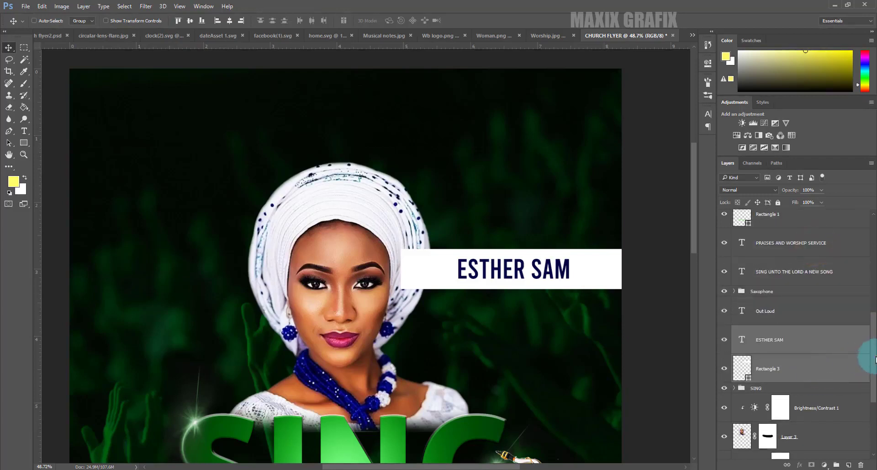
drag(870, 357, 875, 392)
drag(818, 277, 818, 358)
drag(874, 370, 874, 242)
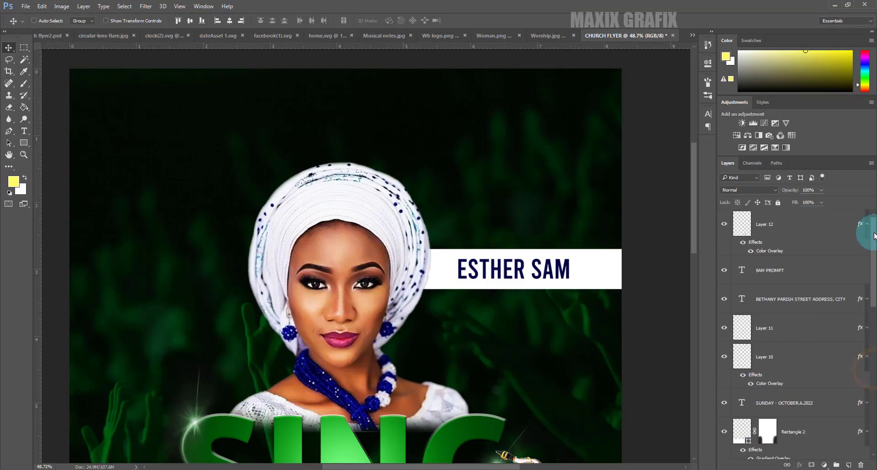
click(867, 224)
click(802, 230)
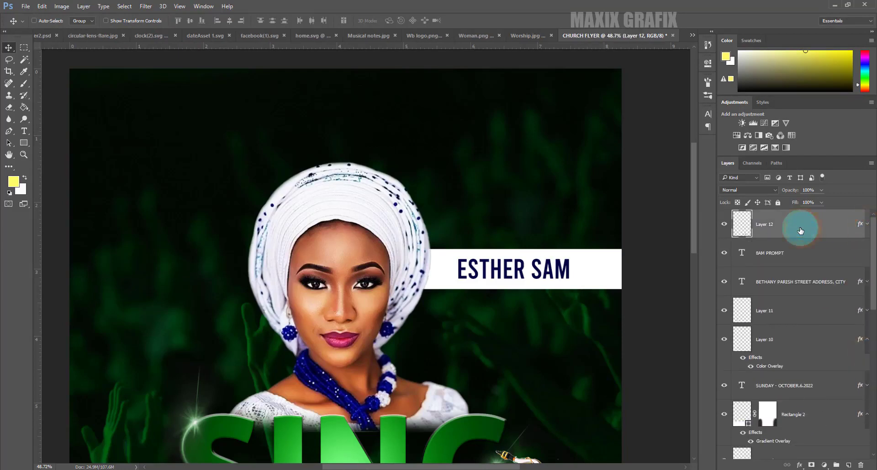
click(25, 131)
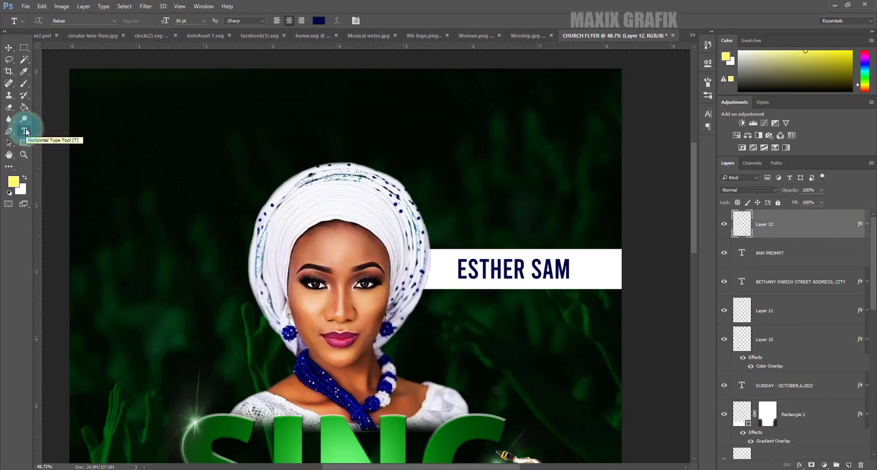
On a new layer, add the text LIVE on the left side of the flyer.
click(848, 465)
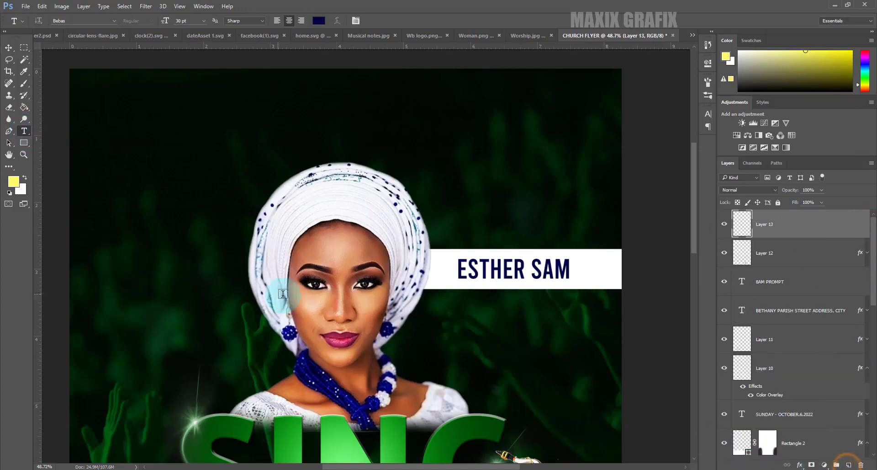
click(137, 268)
text(LIVE)
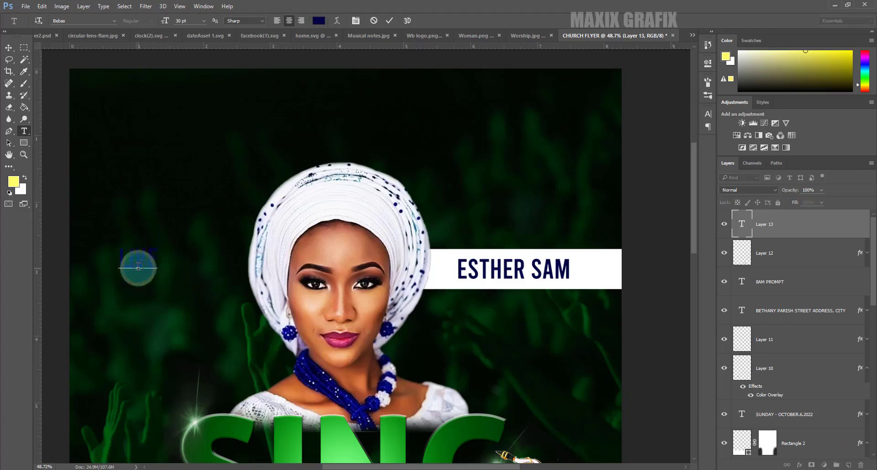
text(LIVE)
click(389, 21)
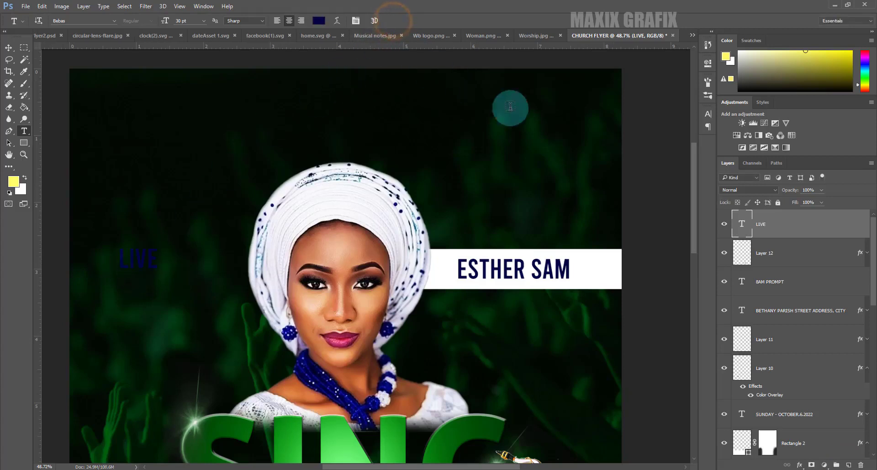
Style LIVE in ColaborateLight at 30 pt with white colour.
click(708, 113)
click(654, 125)
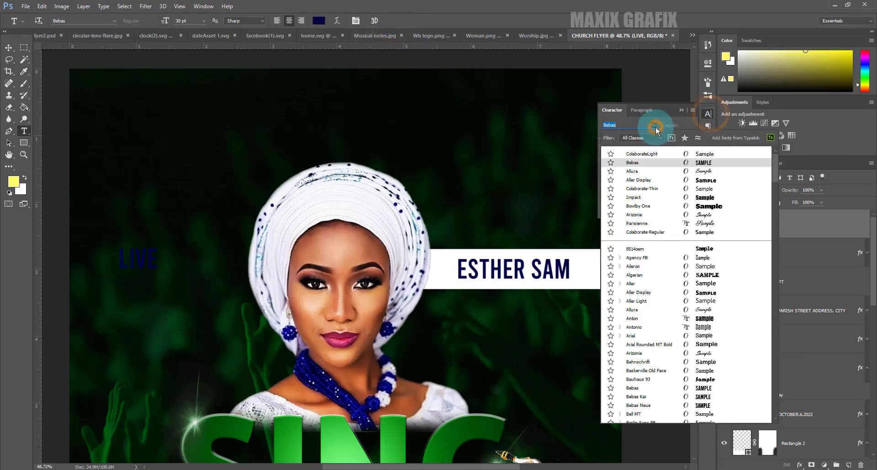
click(657, 155)
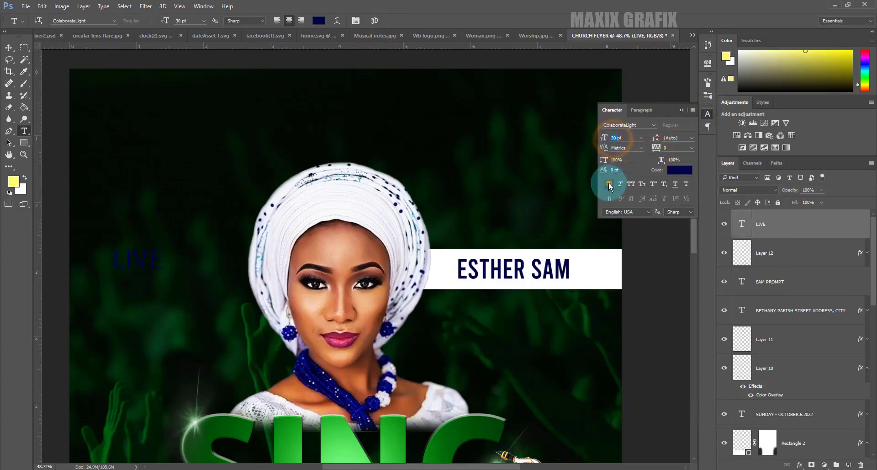
click(668, 147)
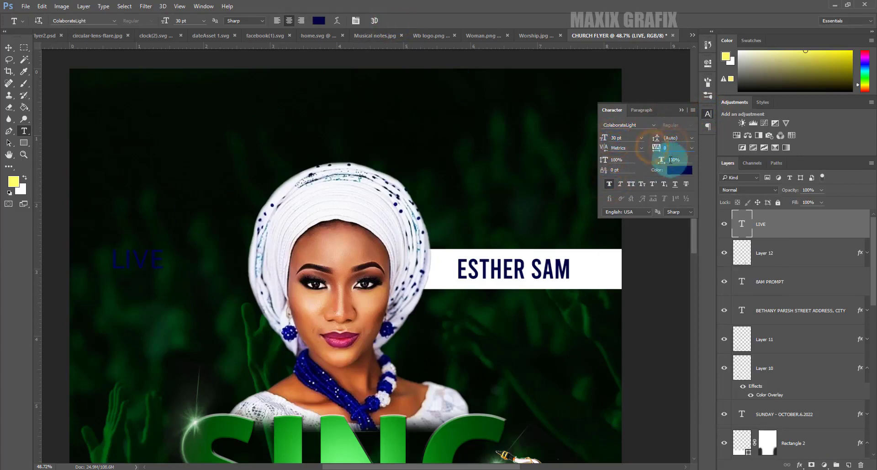
click(677, 170)
drag(563, 80, 505, 33)
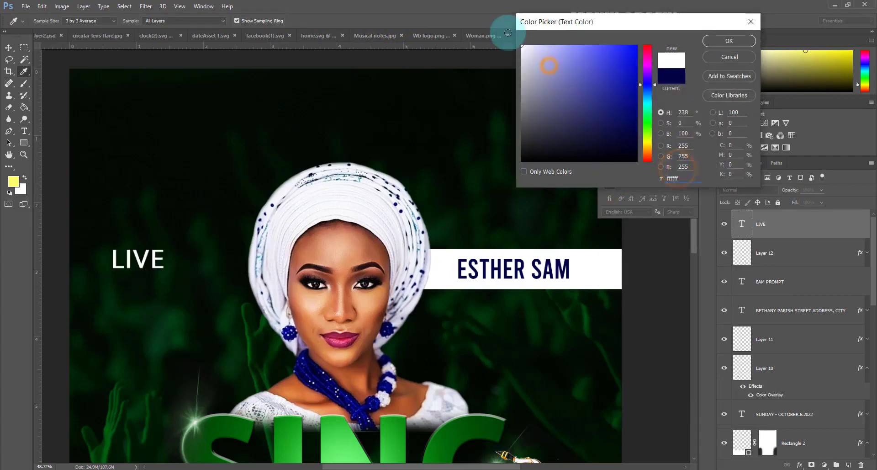
click(728, 40)
Draw a rectangle around LIVE filled with dark red #4f0000.
click(23, 142)
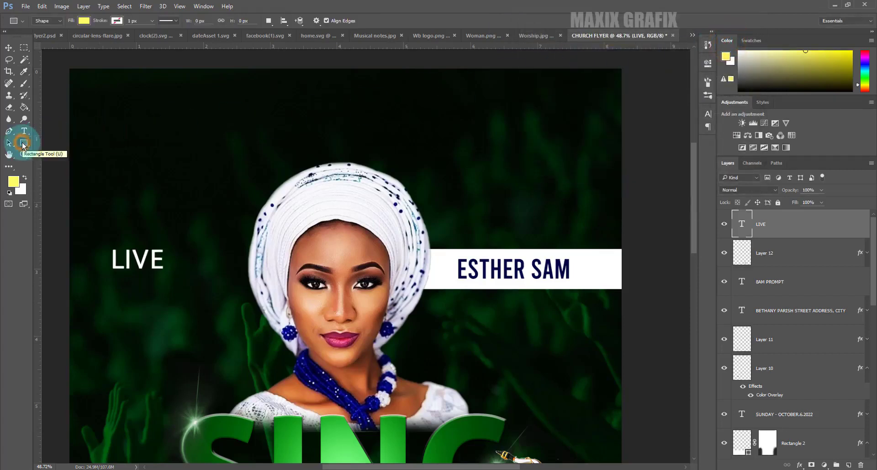
drag(106, 242, 175, 277)
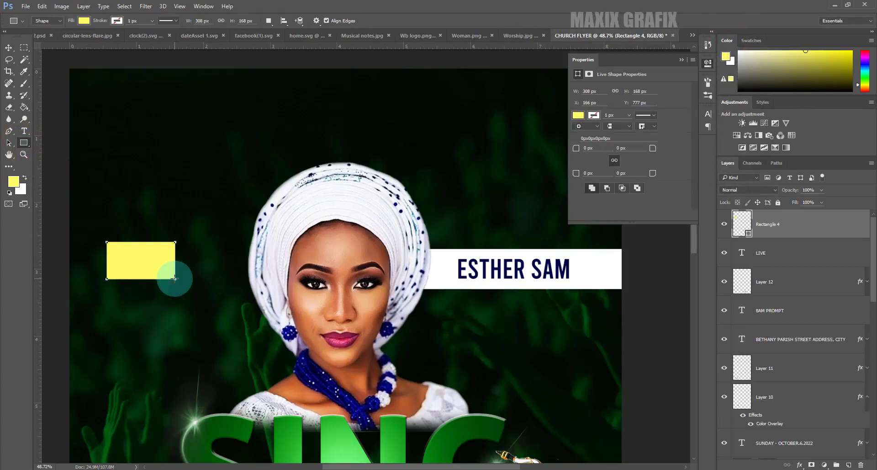
click(83, 20)
click(127, 38)
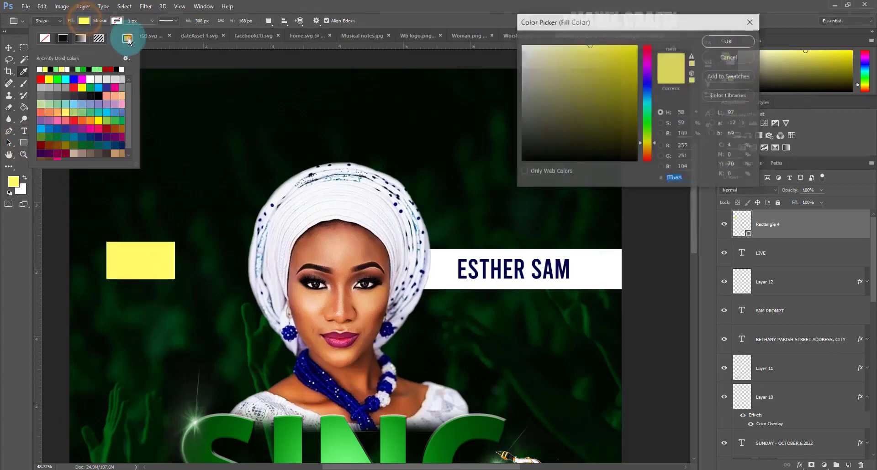
text(4f00)
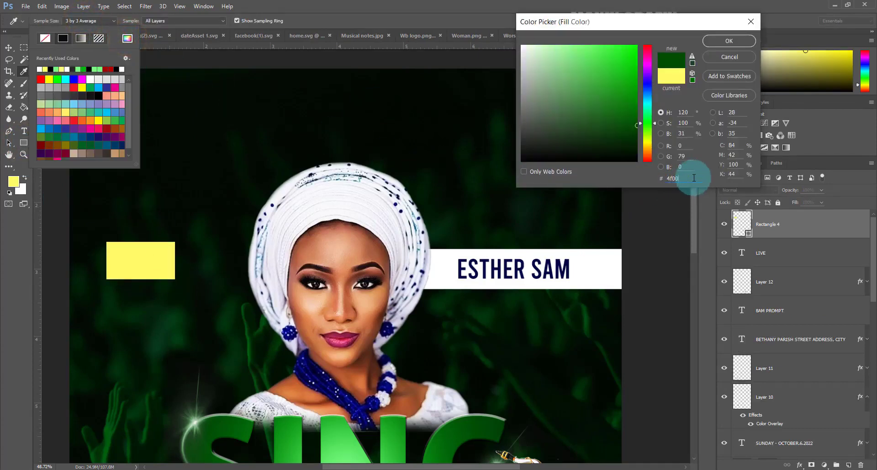
text(00)
drag(694, 178, 634, 178)
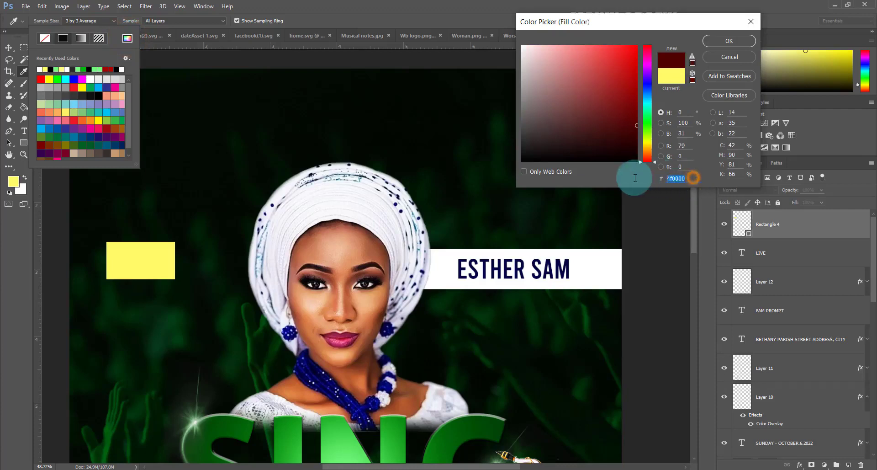
click(720, 41)
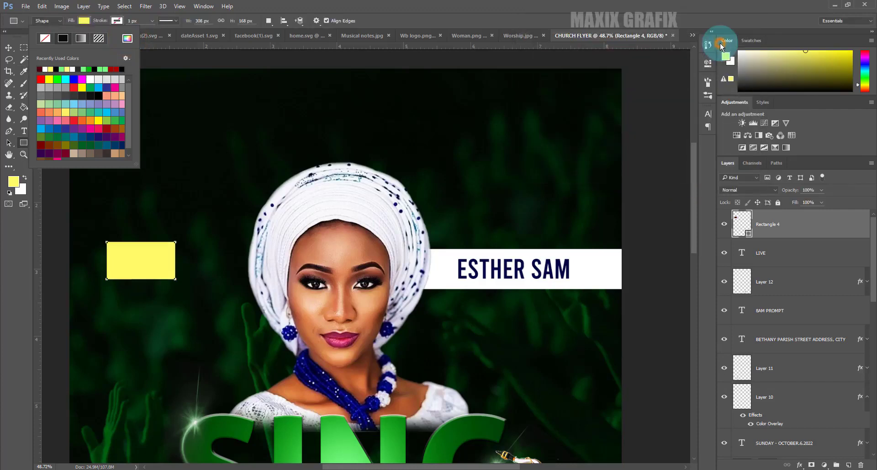
click(781, 223)
Place LIVE above the red box, move both lower beside the portrait, and add a new layer.
drag(781, 222, 796, 264)
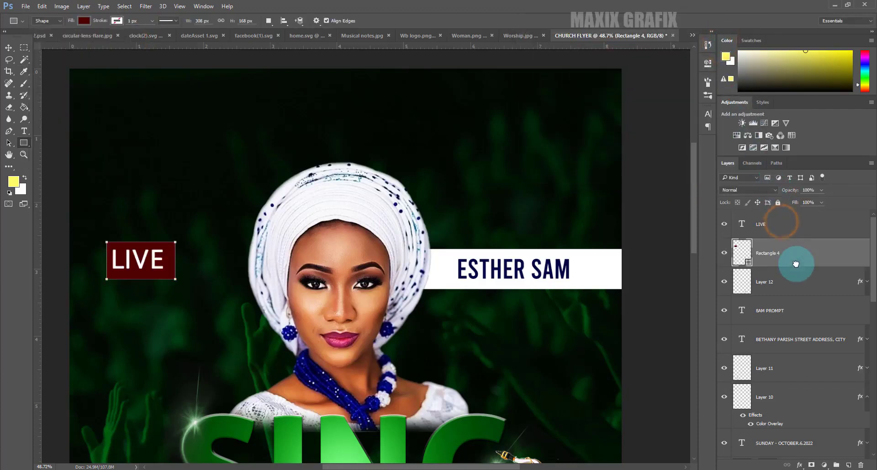
shift+click(782, 226)
click(9, 47)
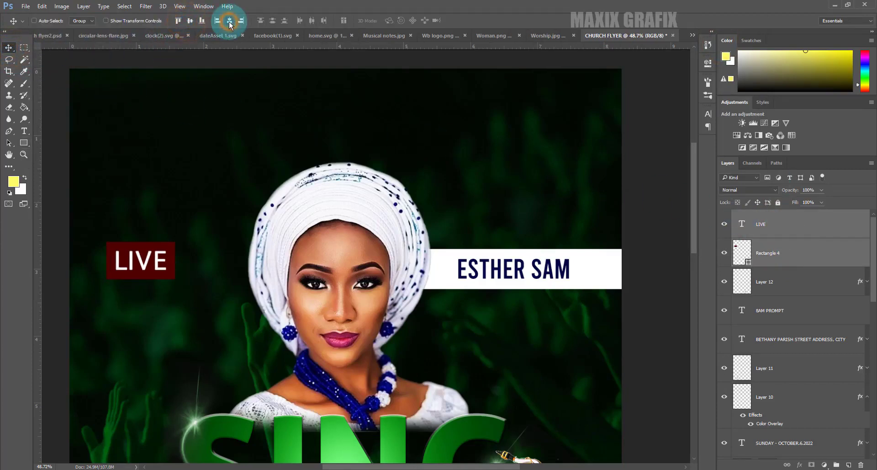
mouse_move(143, 260)
mouse_down()
mouse_move(190, 358)
mouse_move(194, 350)
mouse_up()
click(774, 264)
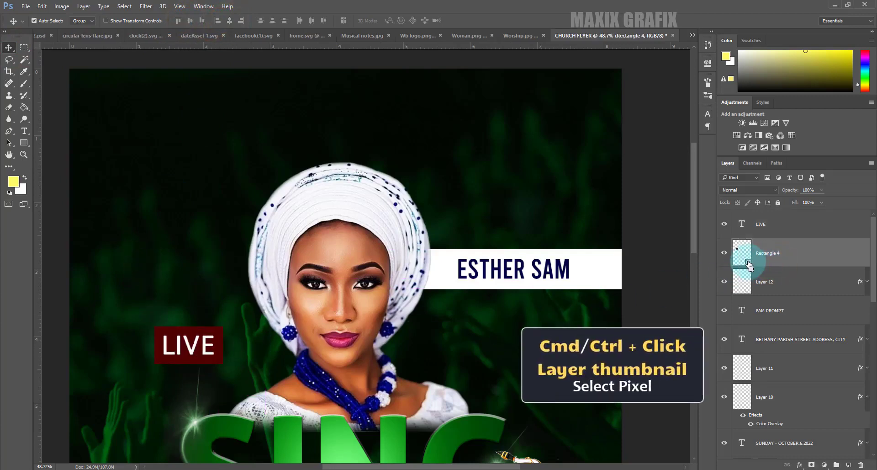
click(848, 464)
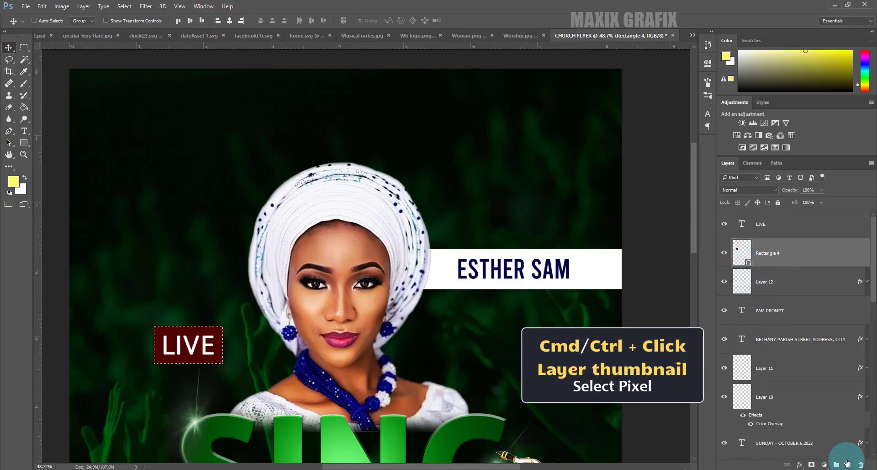
Set up a soft round brush at size 400 with foreground colour #a40601.
click(27, 86)
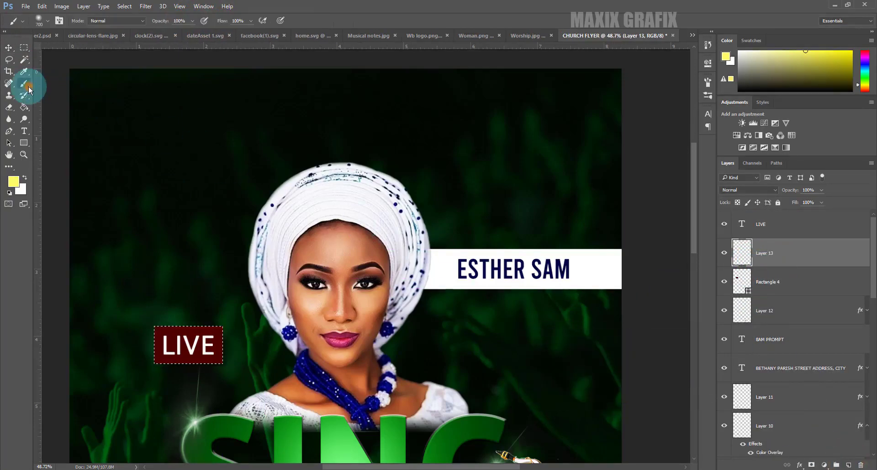
click(47, 26)
double_click(48, 109)
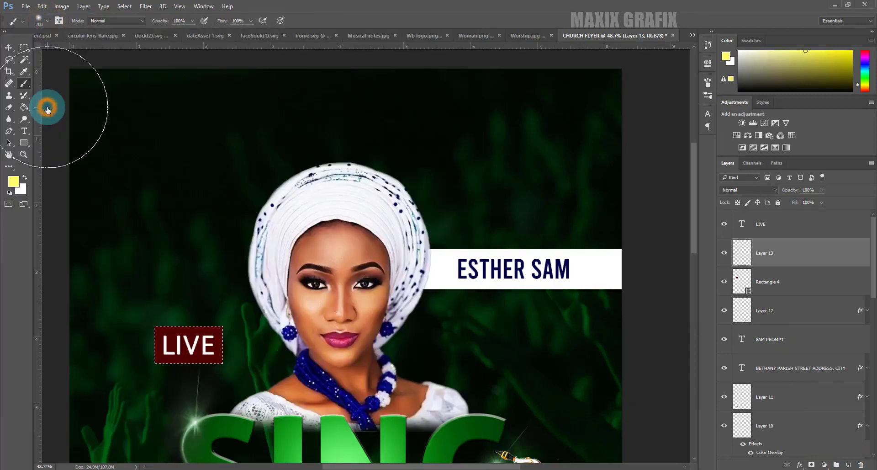
click(14, 182)
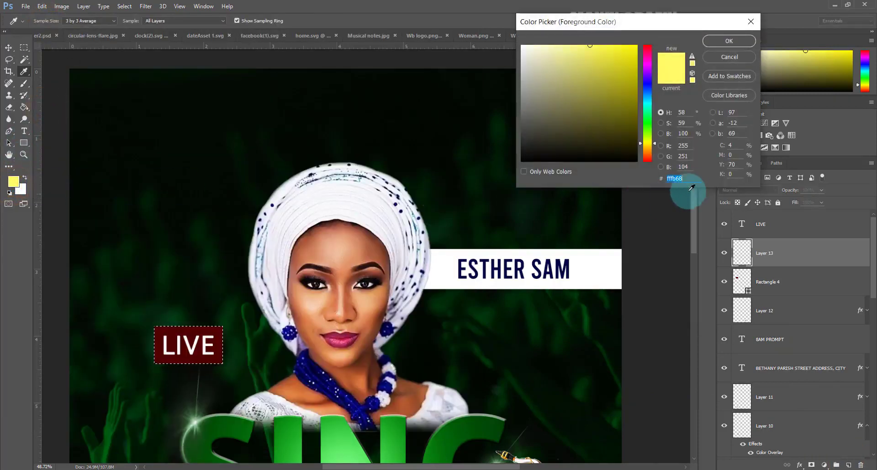
text(a40601)
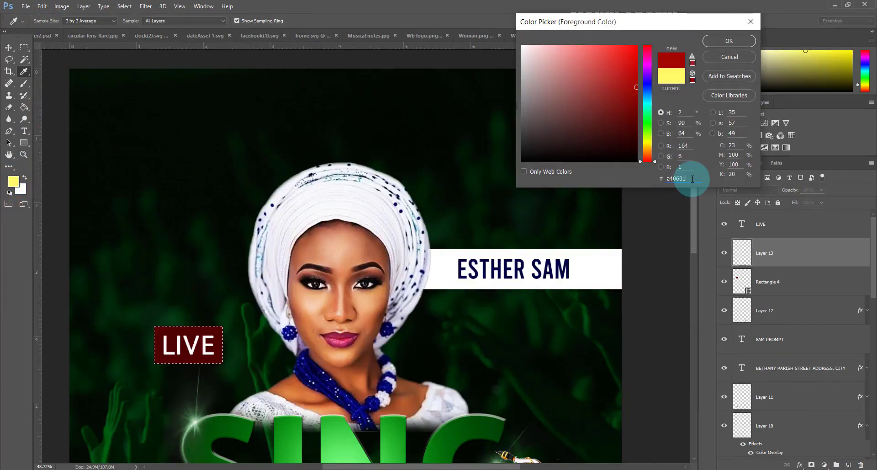
drag(693, 179, 661, 179)
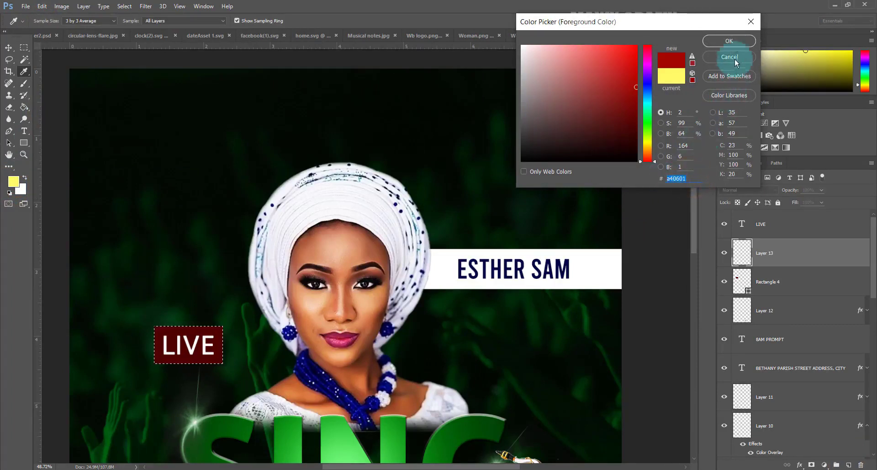
click(730, 41)
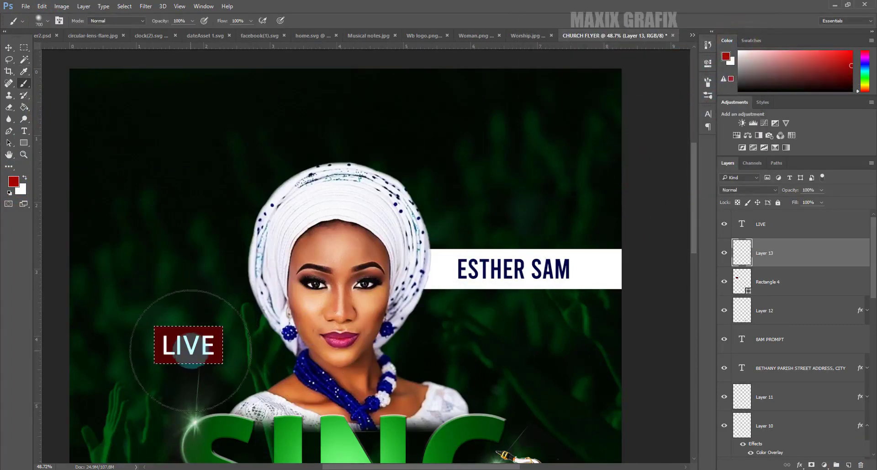
key(bracketleft)
key(bracketleft)
key(bracketleft)
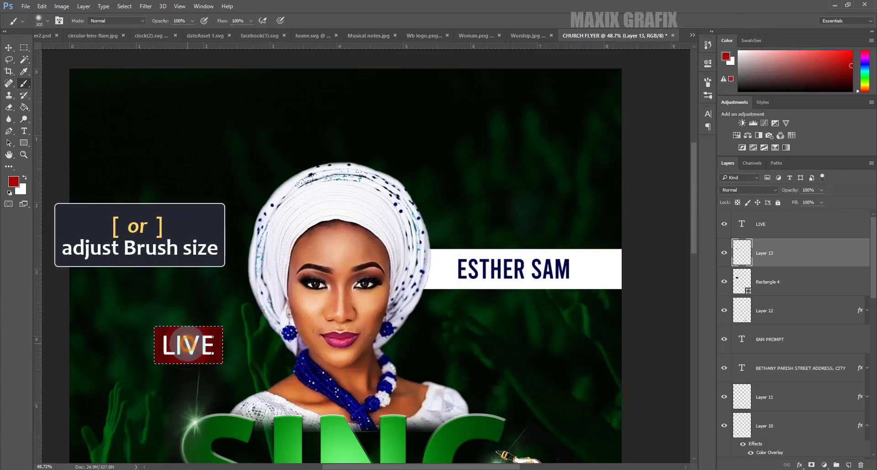
click(124, 6)
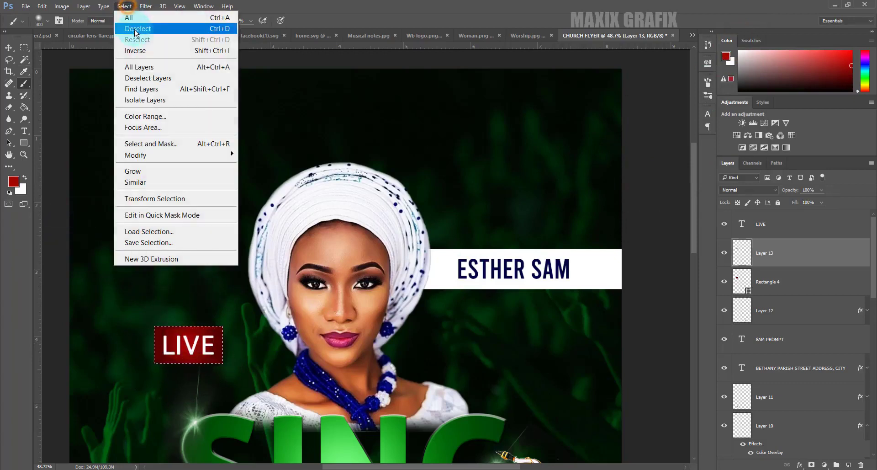
Bring the Facebook logo from facebook(1).svg into the flyer, scaled down beside LIVE.
click(146, 29)
click(259, 36)
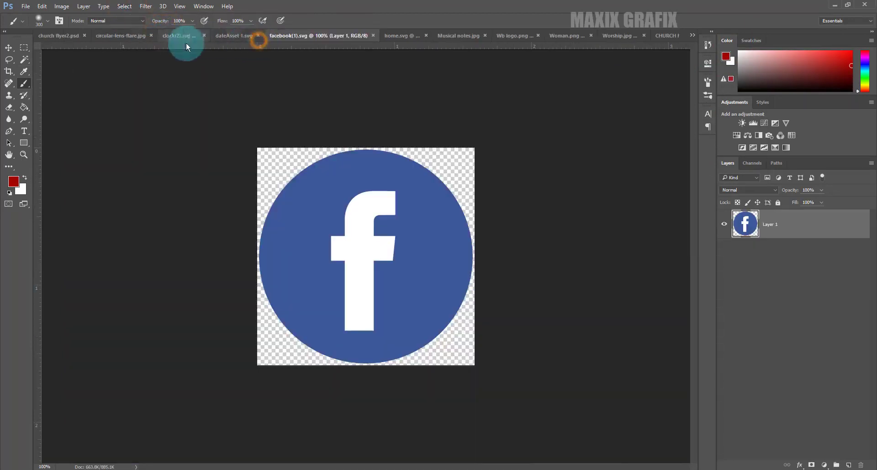
click(14, 46)
mouse_move(361, 258)
mouse_down()
mouse_move(664, 41)
mouse_move(120, 344)
mouse_up()
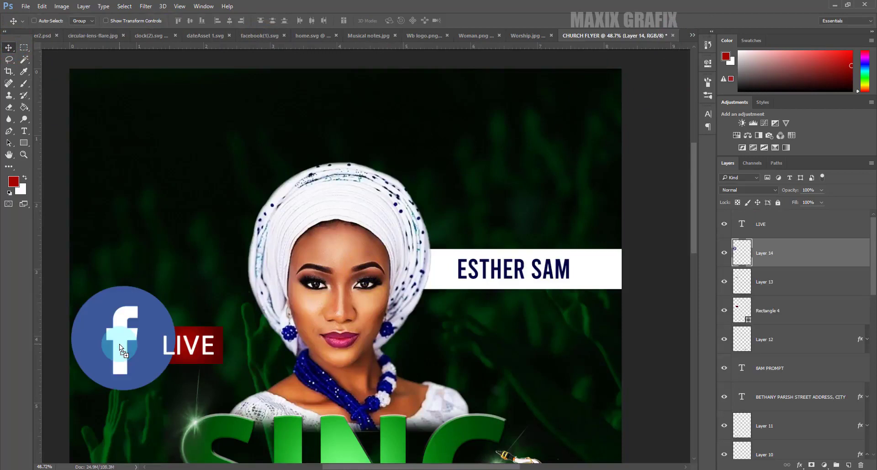
key(ctrl+t)
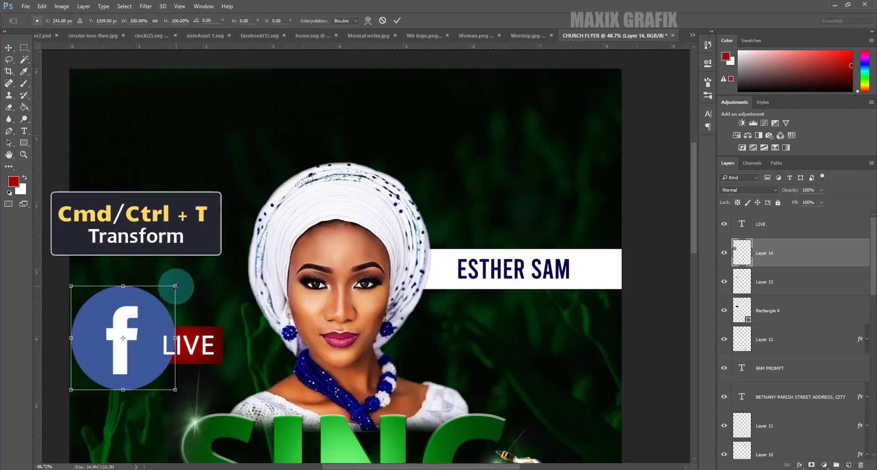
drag(175, 286, 136, 328)
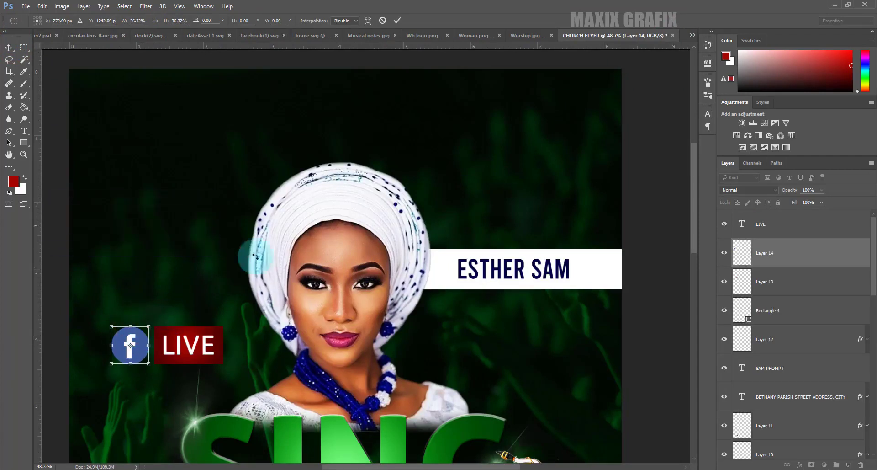
click(397, 20)
Group the LIVE badge layers as FACEBOOK LIVE and add an empty layer above.
click(803, 232)
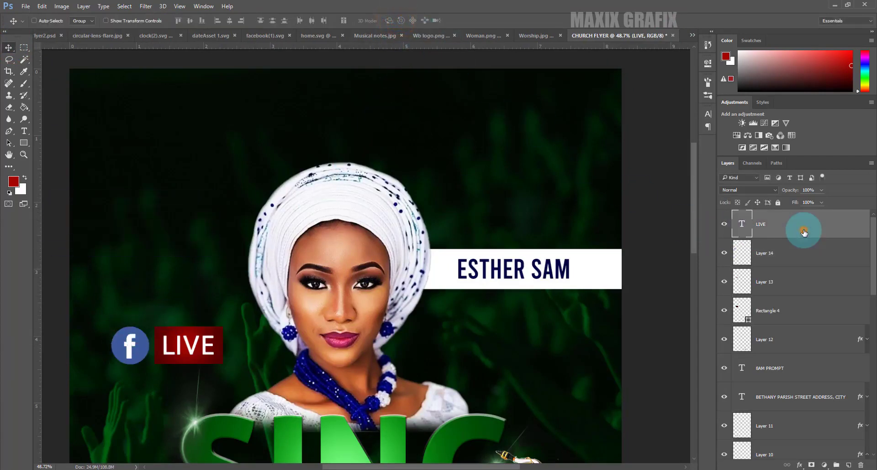
shift+click(805, 313)
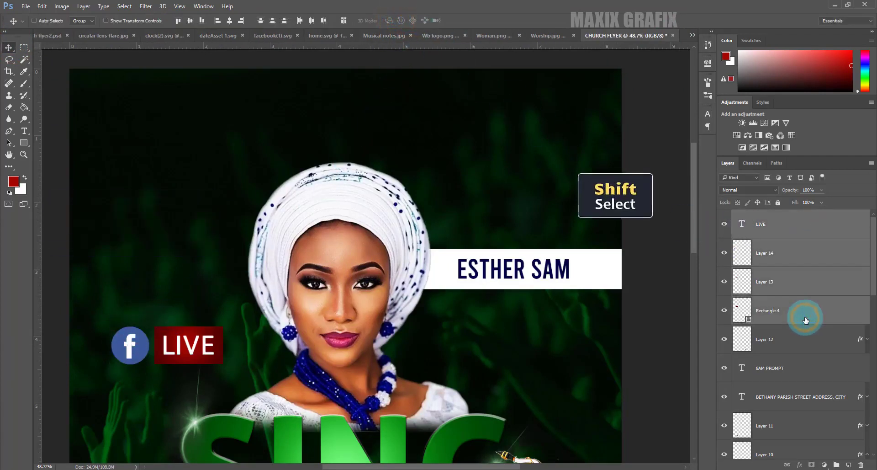
key(ctrl+g)
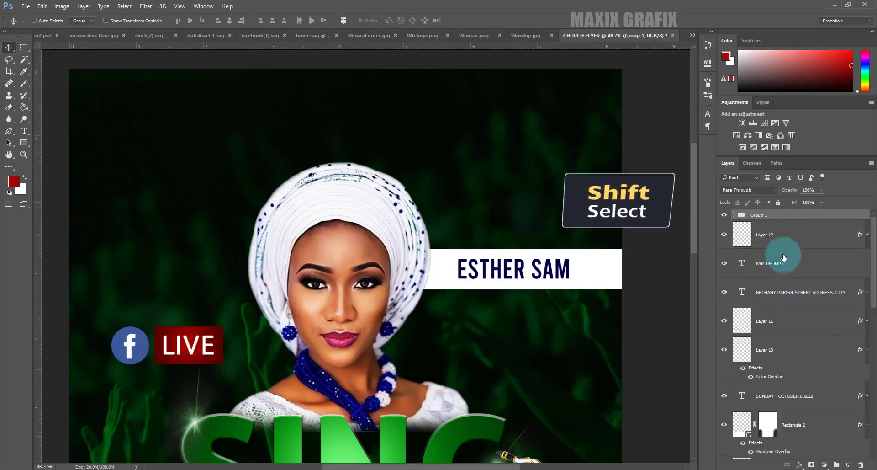
double_click(757, 215)
text(FACEBOOK LIVE)
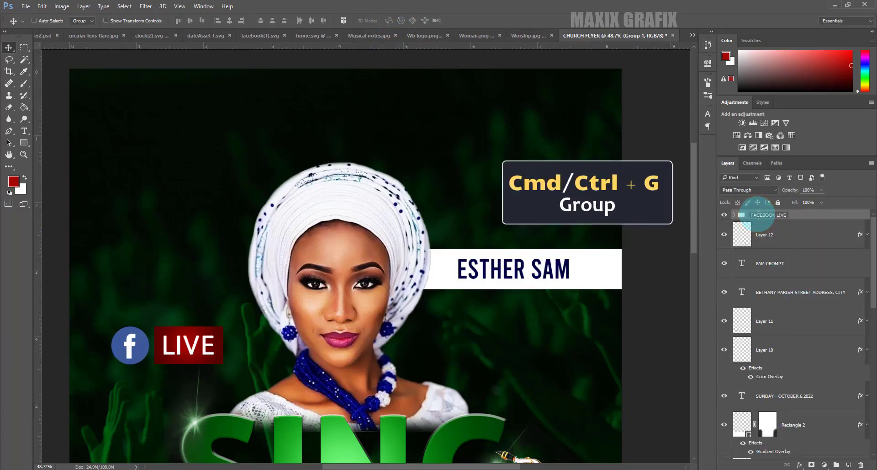
key(Return)
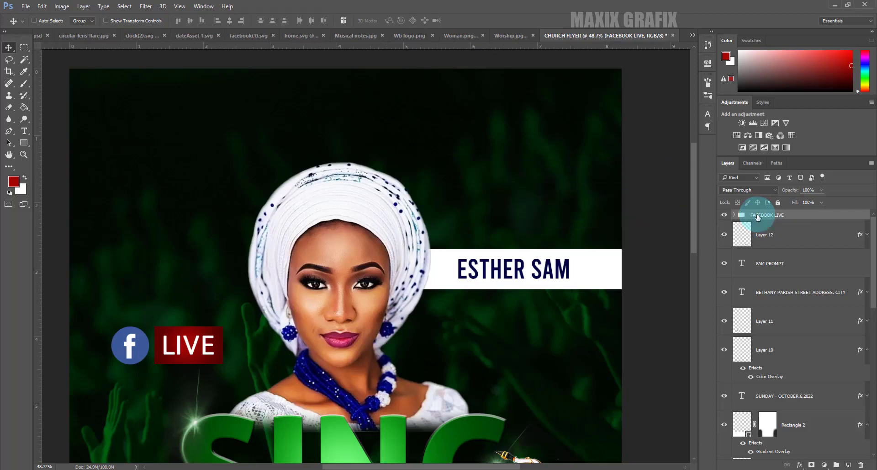
click(848, 465)
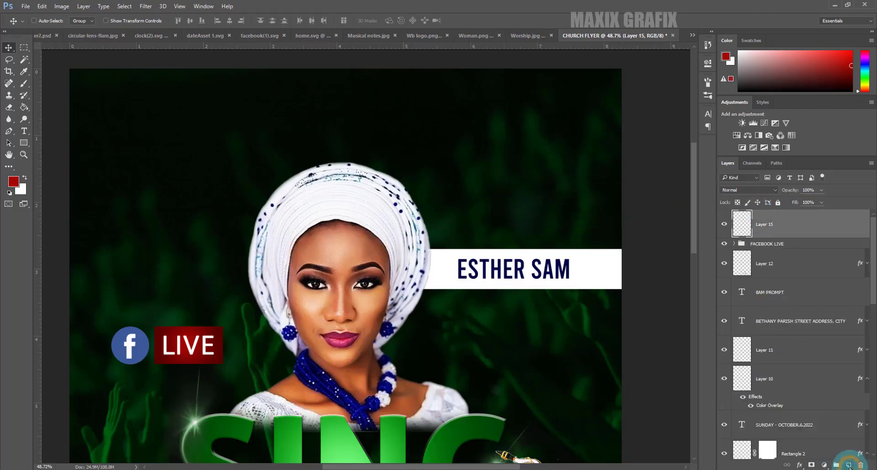
Type WORLD BIBLE CHURCH near the top of the flyer.
click(25, 131)
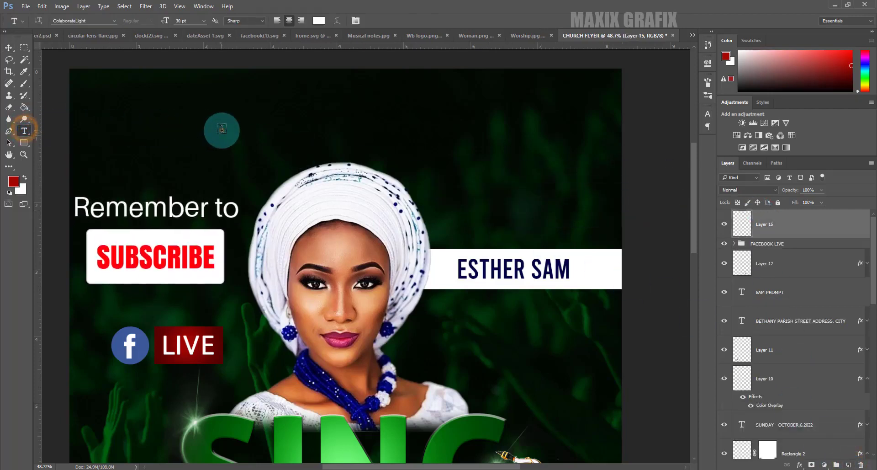
click(222, 130)
text(BI)
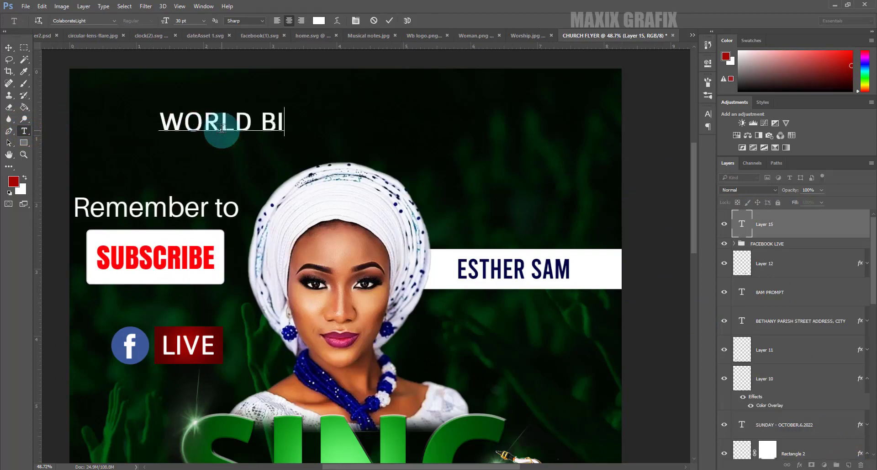
text(BLE CHURCH)
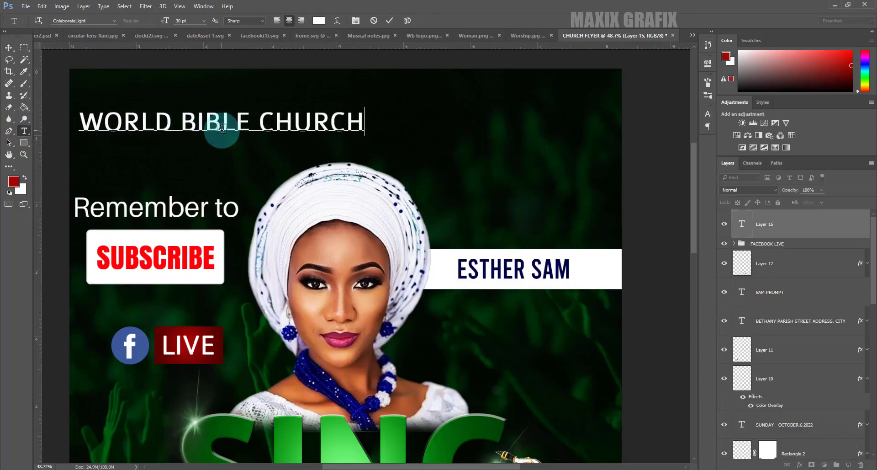
click(389, 21)
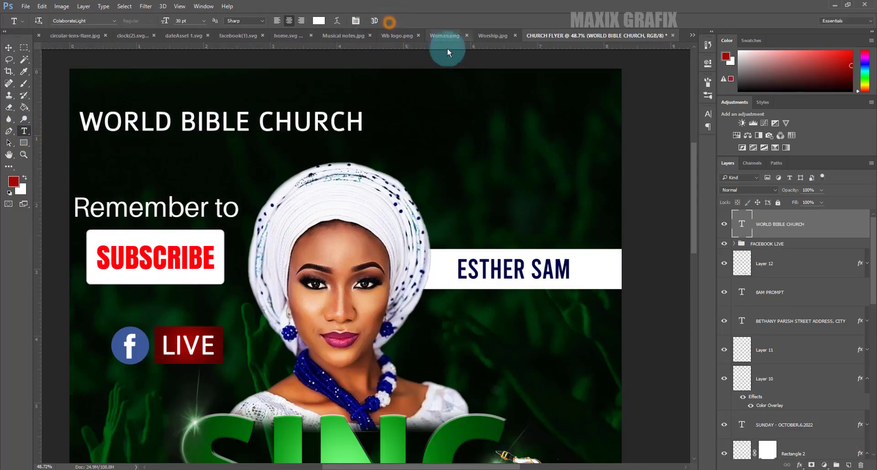
Format the heading as white ColaborateLight 20 pt, tracking 480, Faux Bold.
click(708, 113)
click(654, 126)
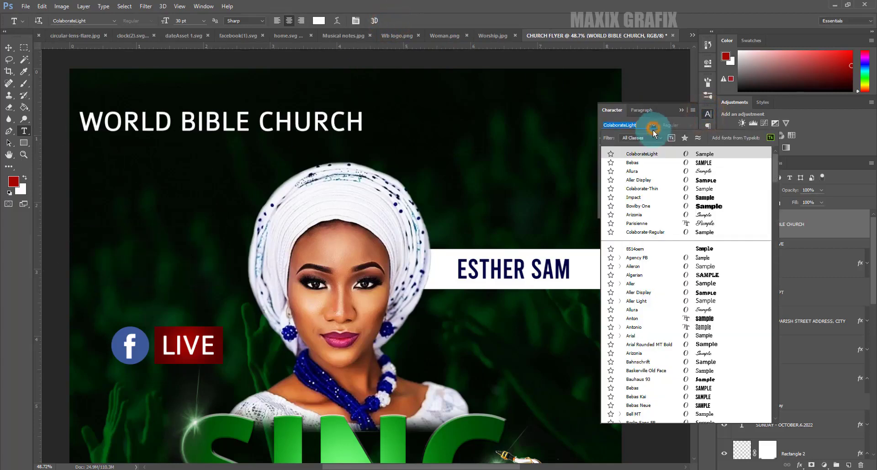
click(654, 155)
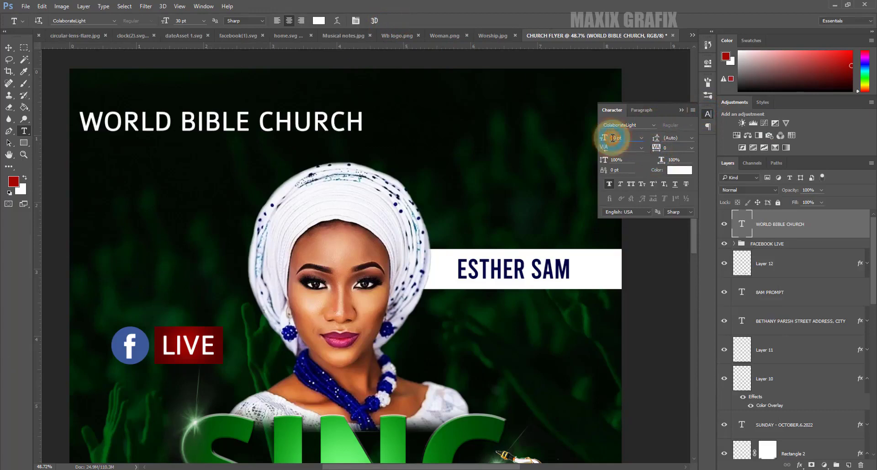
key(Return)
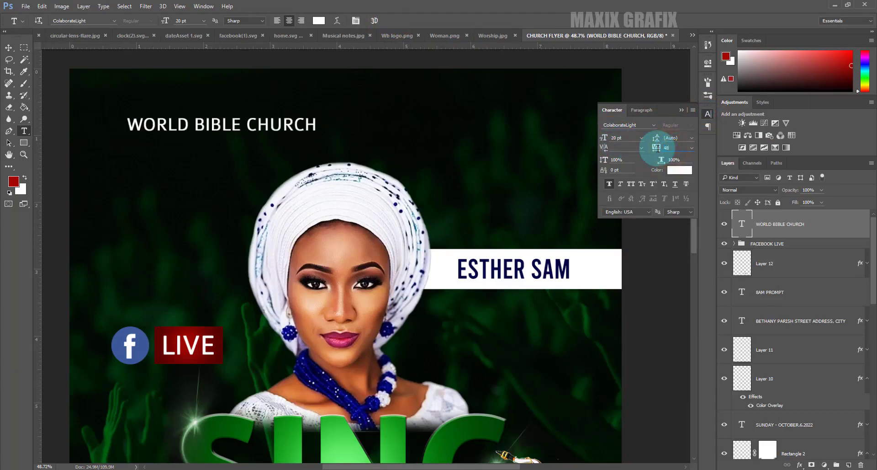
text(480)
key(Return)
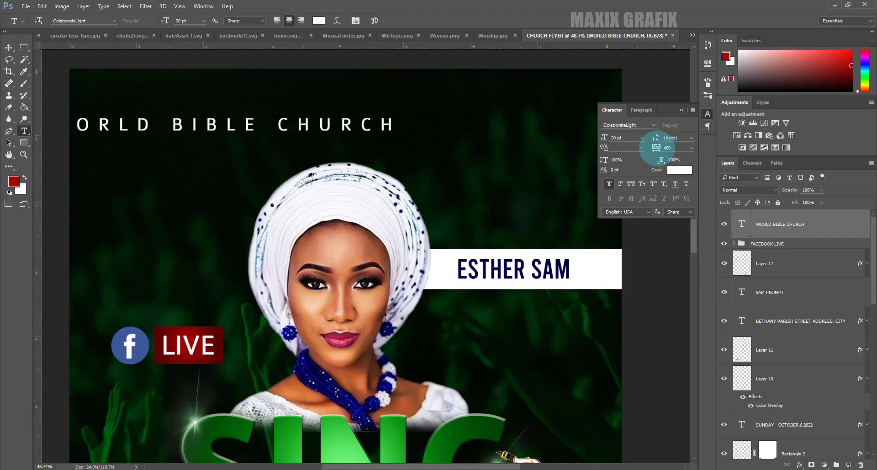
click(679, 170)
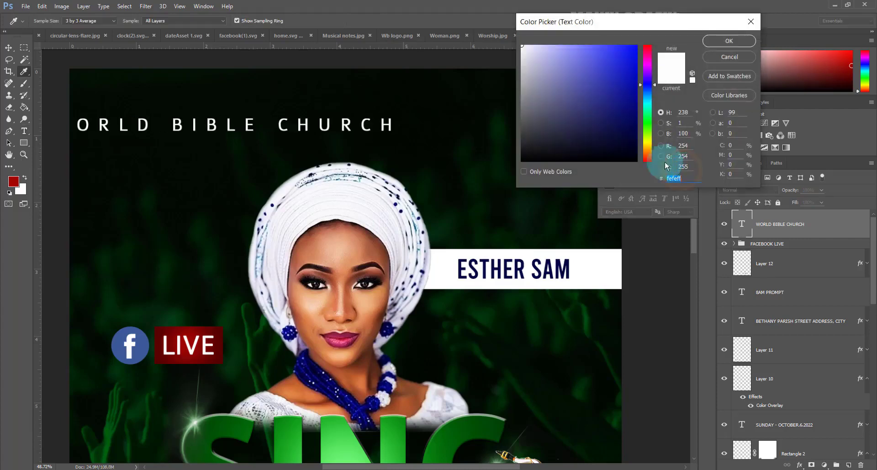
click(720, 41)
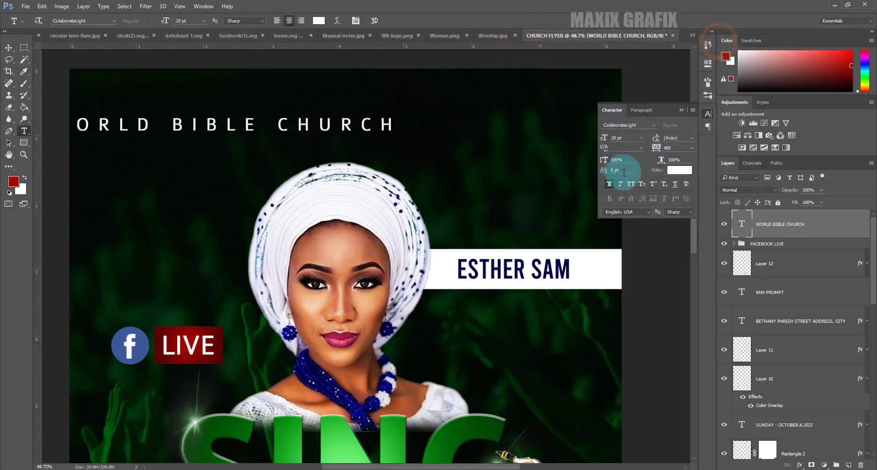
click(609, 184)
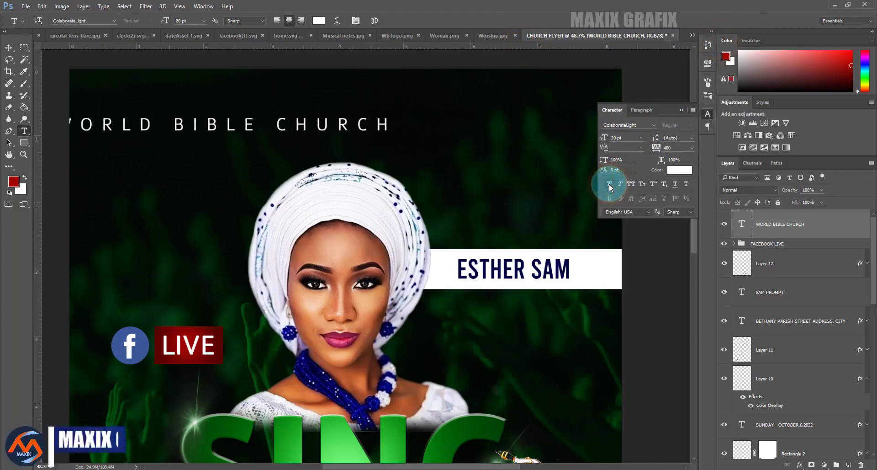
Add PRESENTS below the heading in white ColaborateLight 15 pt with 0 tracking.
click(434, 161)
text(PRESENTS)
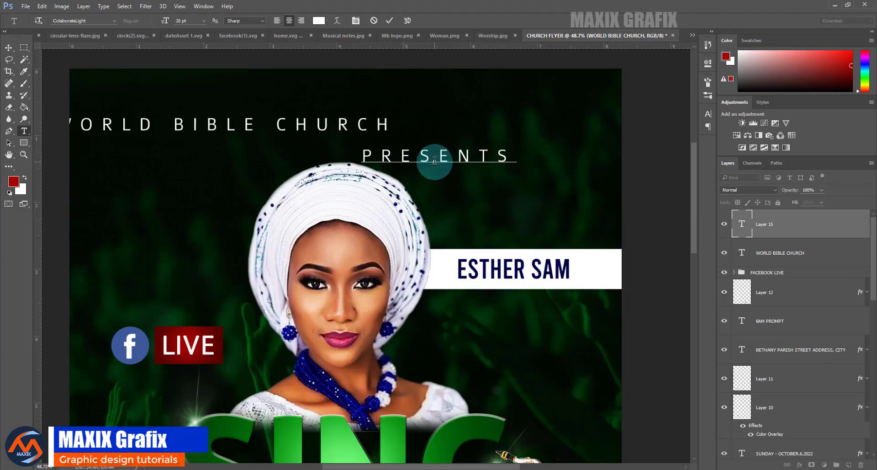
click(391, 21)
click(708, 114)
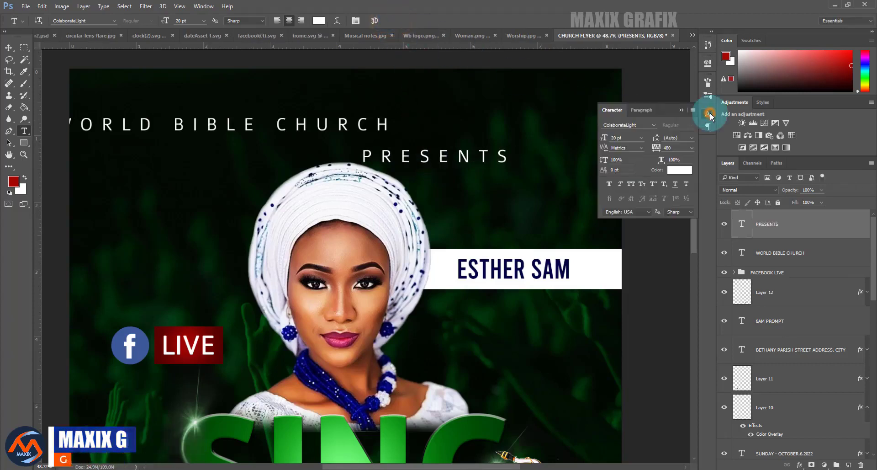
click(656, 128)
click(658, 147)
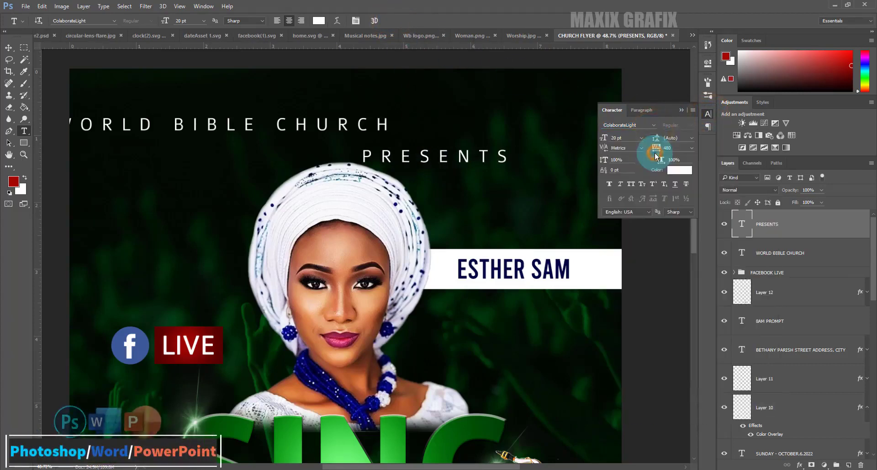
click(615, 138)
text(15)
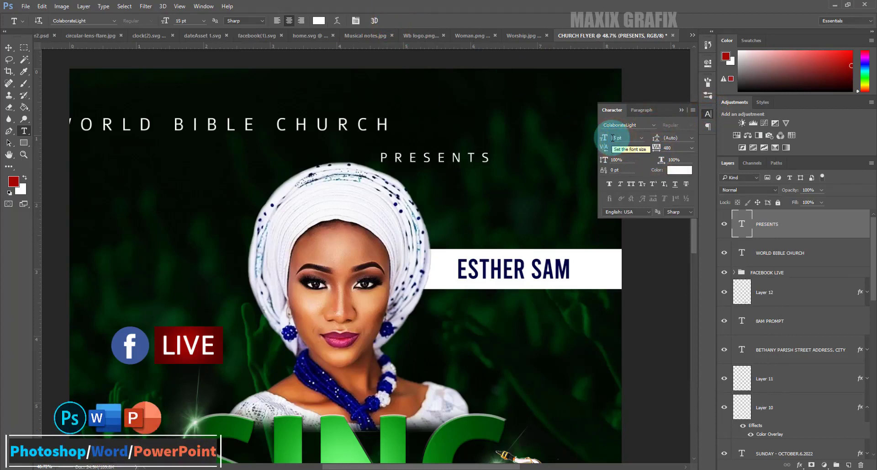
click(672, 148)
text(0)
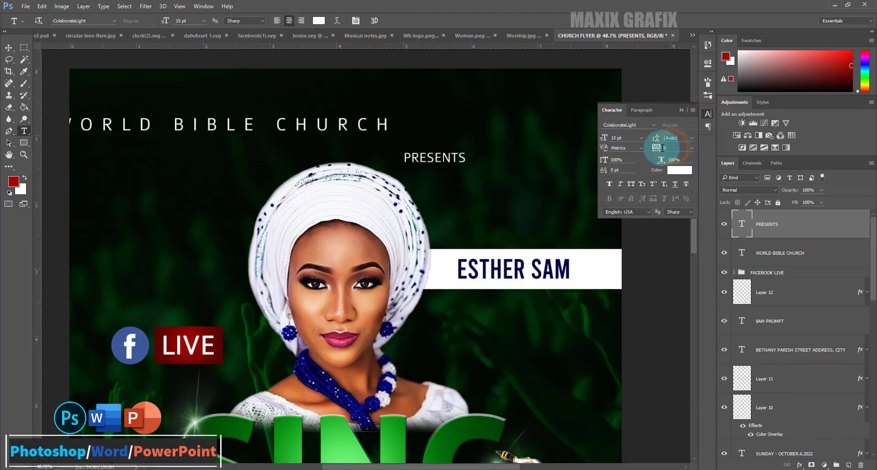
click(676, 169)
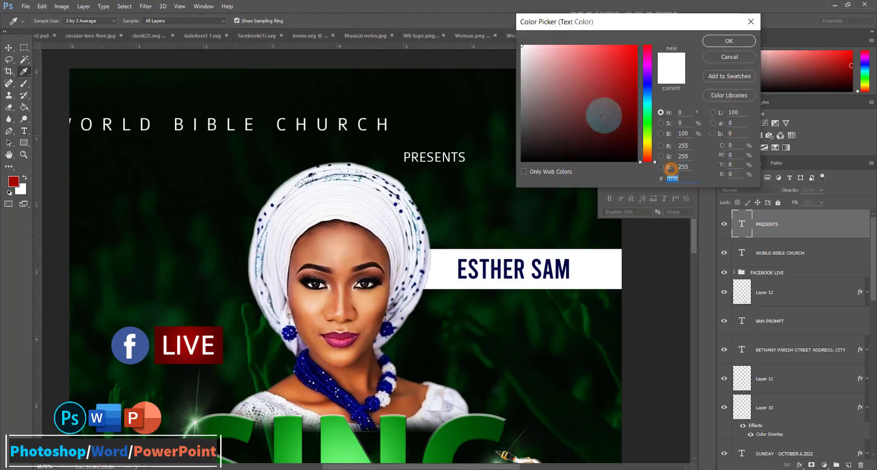
drag(602, 117, 513, 29)
click(714, 45)
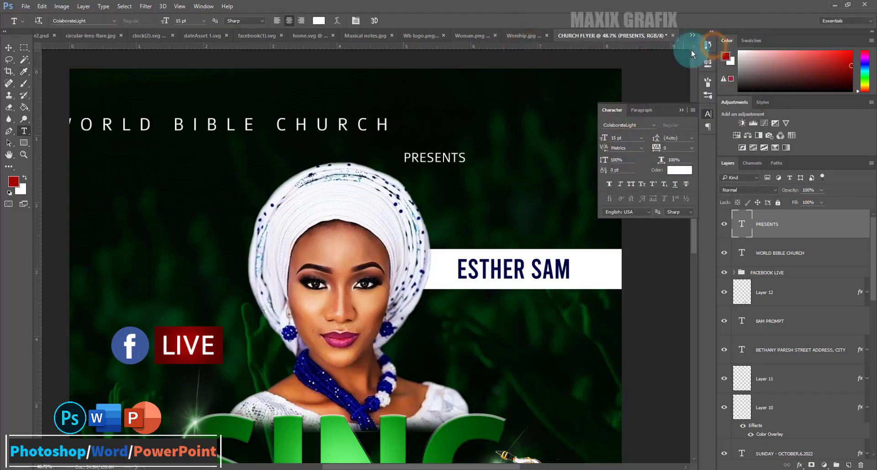
Drag the WBC logo from Wb logo.png into the flyer and scale it above the heading.
click(420, 35)
click(8, 48)
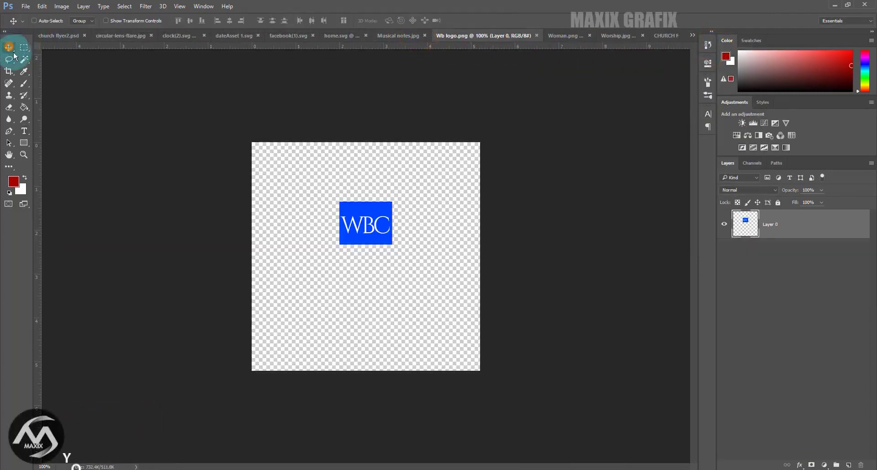
drag(320, 226, 511, 159)
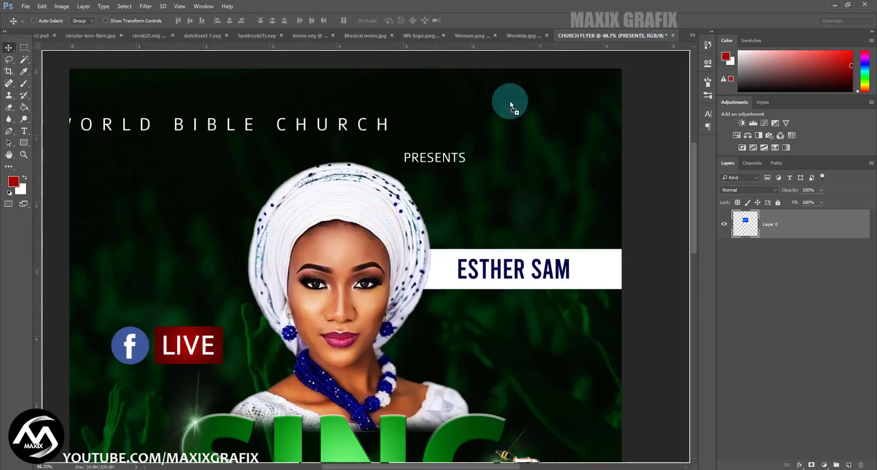
mouse_move(663, 34)
mouse_down()
mouse_move(350, 102)
mouse_move(369, 82)
mouse_up()
key(ctrl+t)
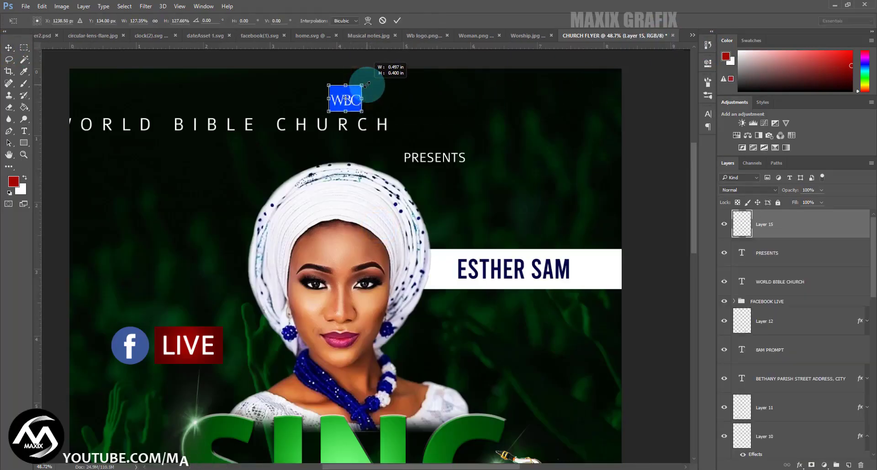
click(397, 20)
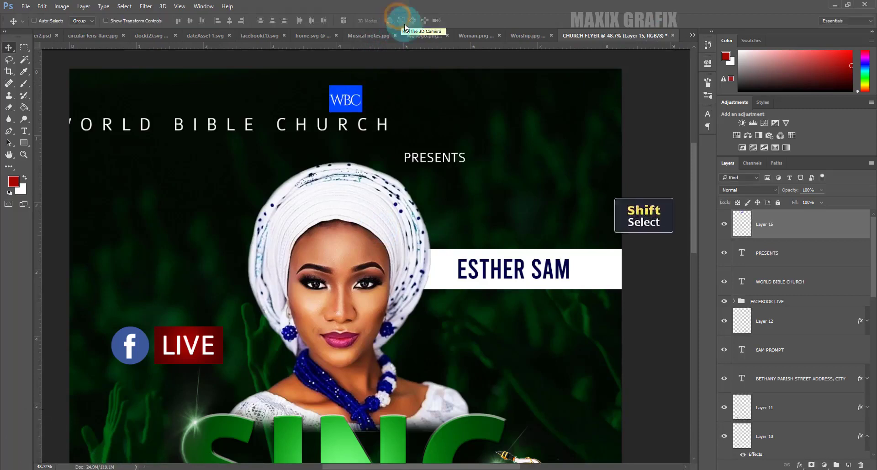
Centre the WBC logo, heading and PRESENTS horizontally across the canvas.
shift+click(795, 282)
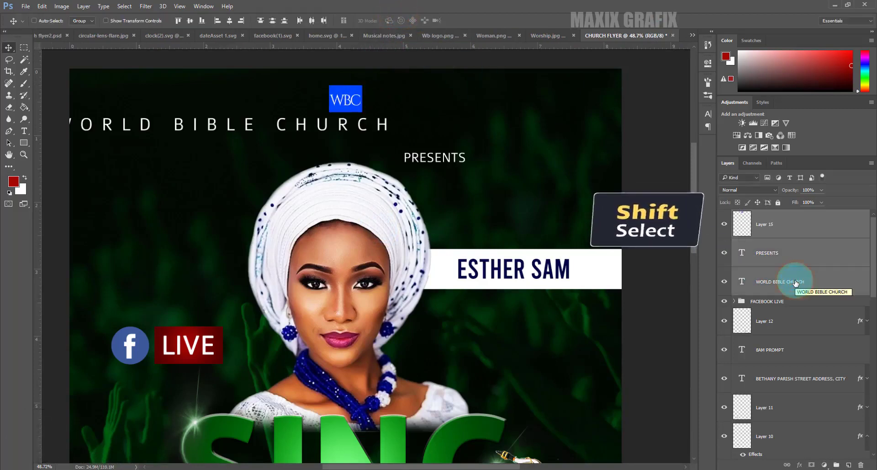
click(127, 9)
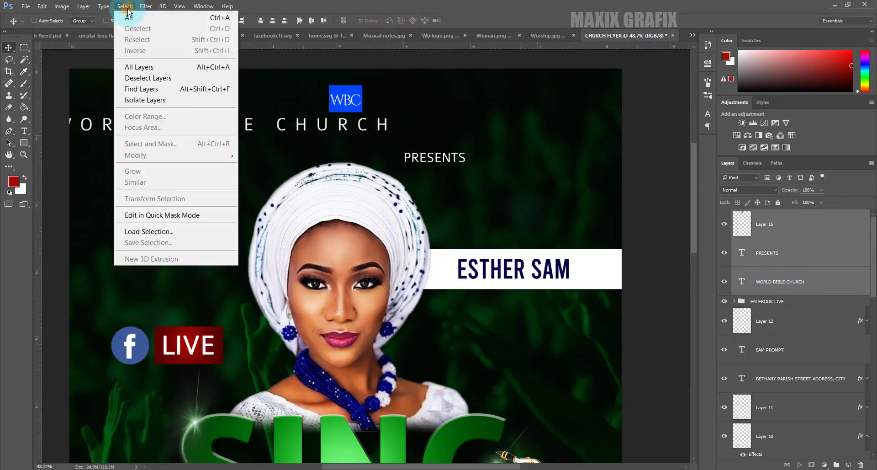
click(166, 17)
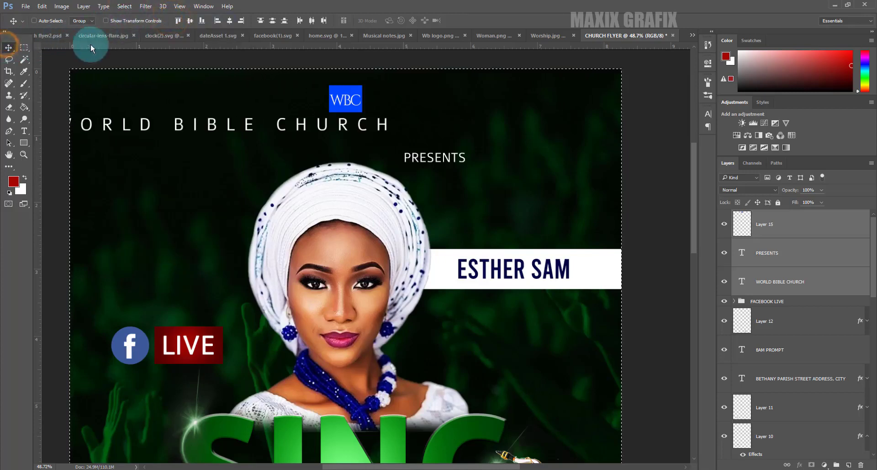
click(229, 20)
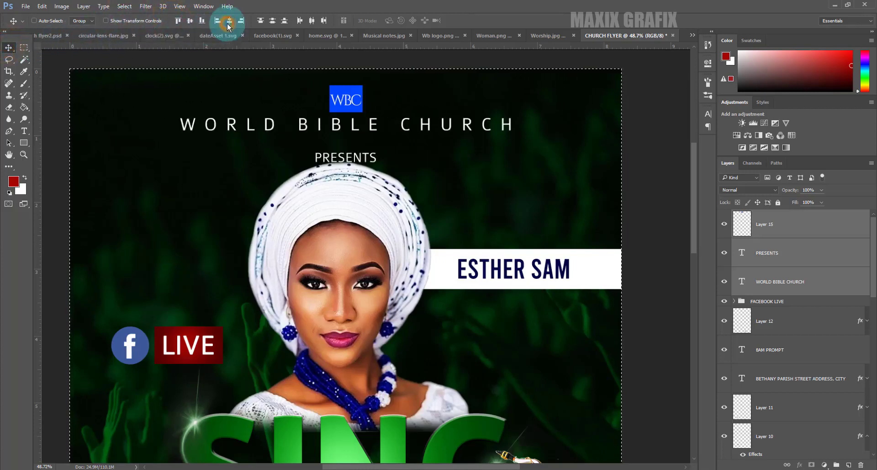
click(126, 6)
click(169, 27)
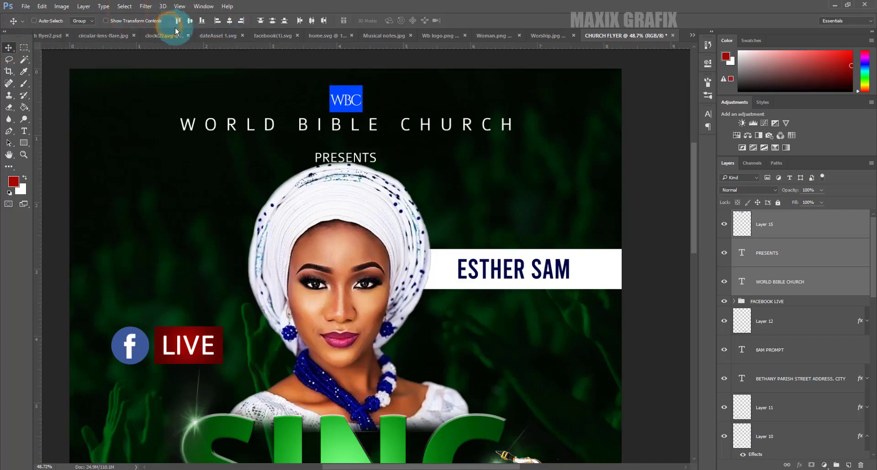
Move PRESENTS up and the logo and heading down so they stack closer.
click(777, 254)
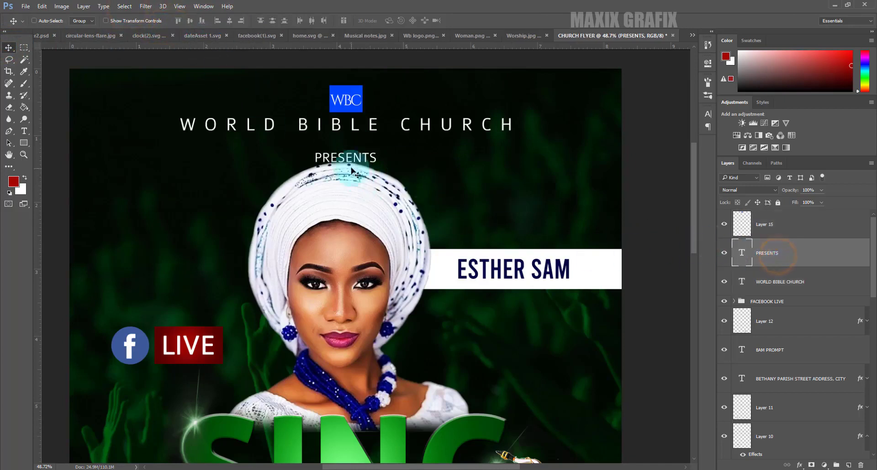
drag(352, 171, 352, 160)
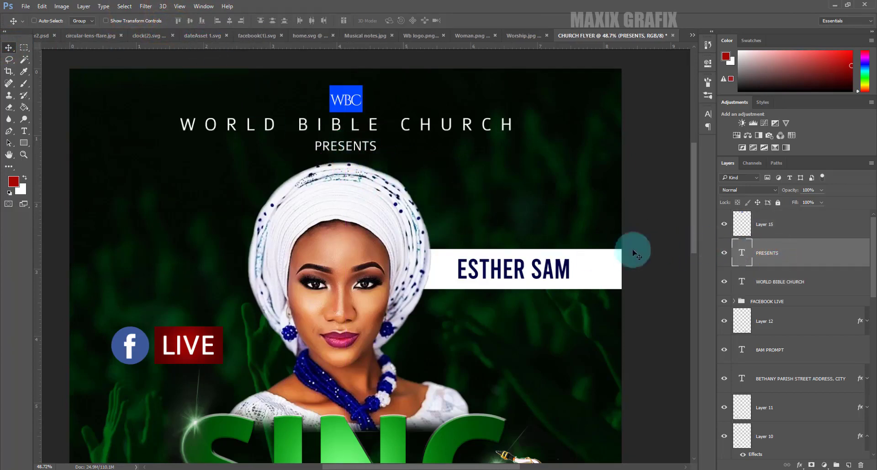
click(772, 224)
ctrl+click(787, 281)
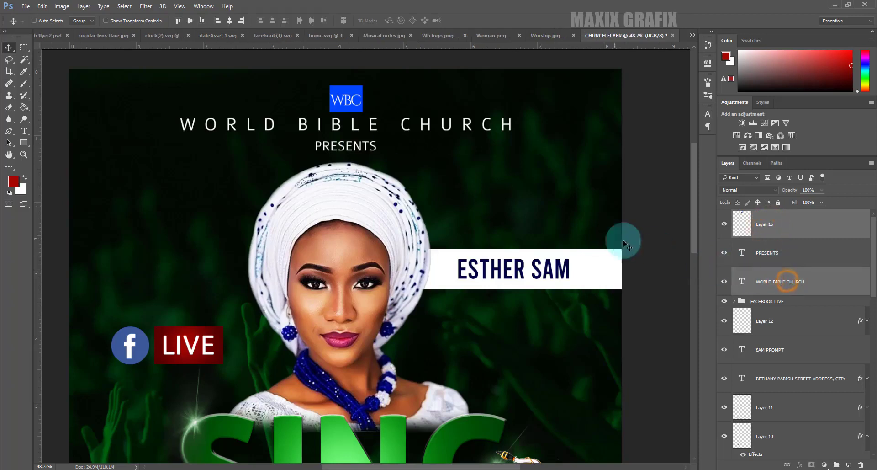
drag(359, 105, 360, 109)
click(23, 154)
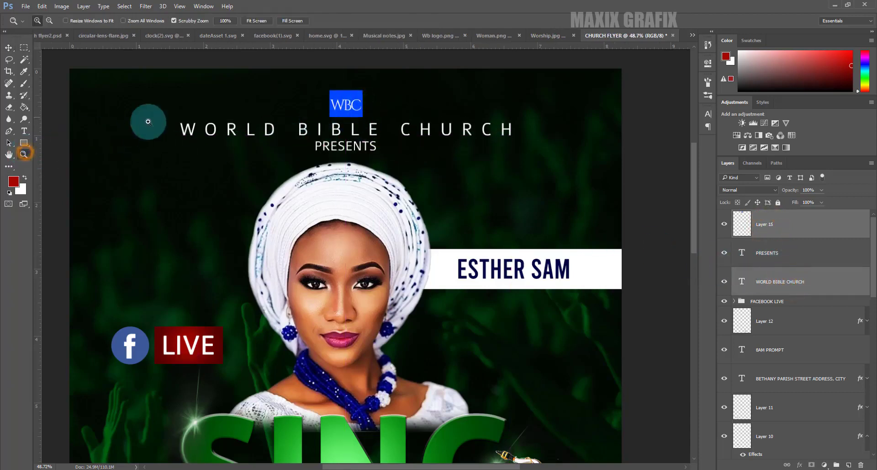
Move WORLD BIBLE CHURCH above PRESENTS and add Layer 16 above Brightness/Contrast 1.
click(255, 21)
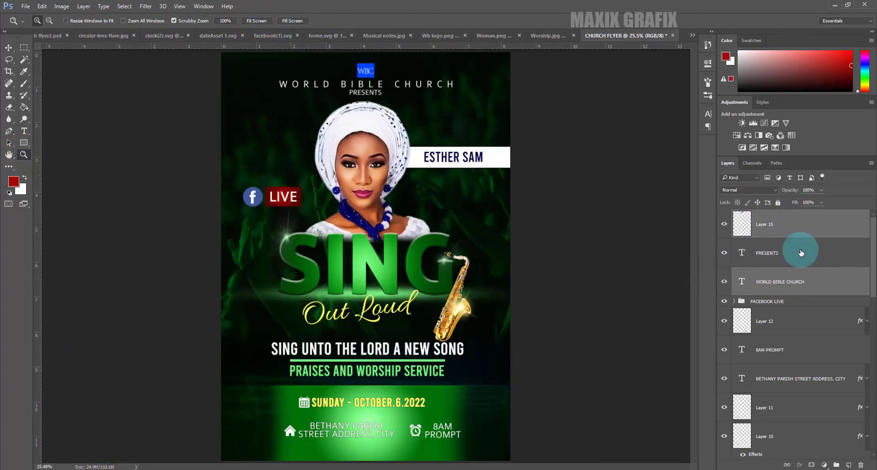
drag(804, 281, 804, 239)
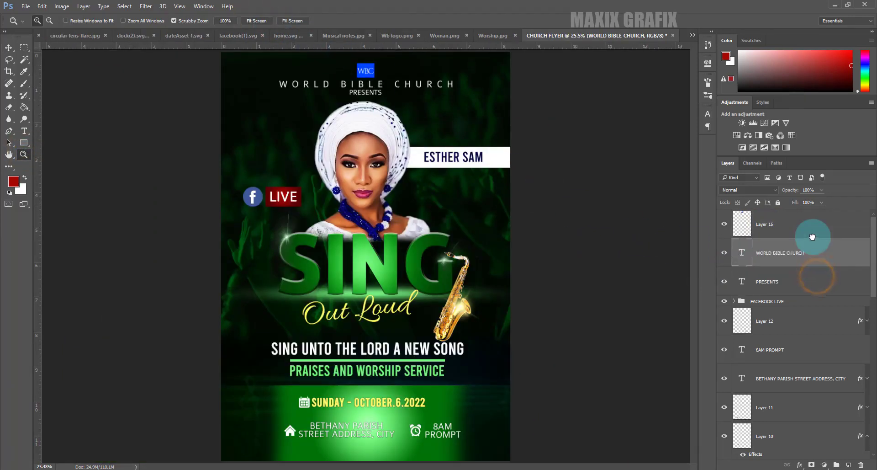
drag(872, 259, 873, 292)
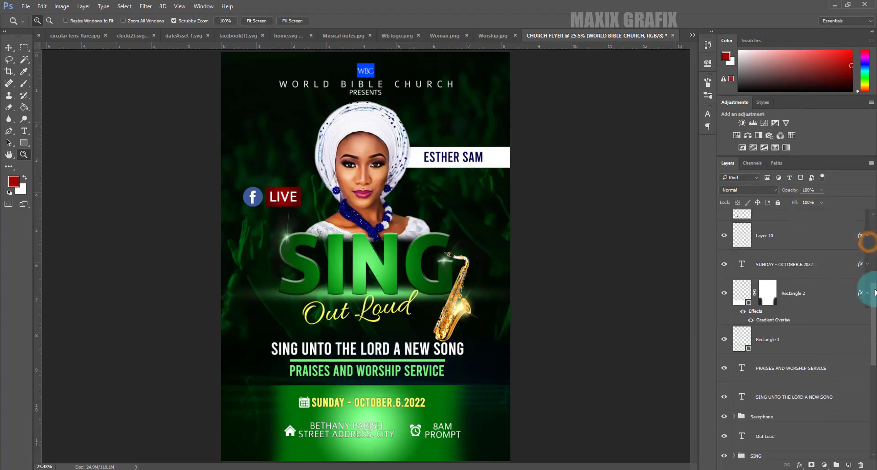
click(867, 249)
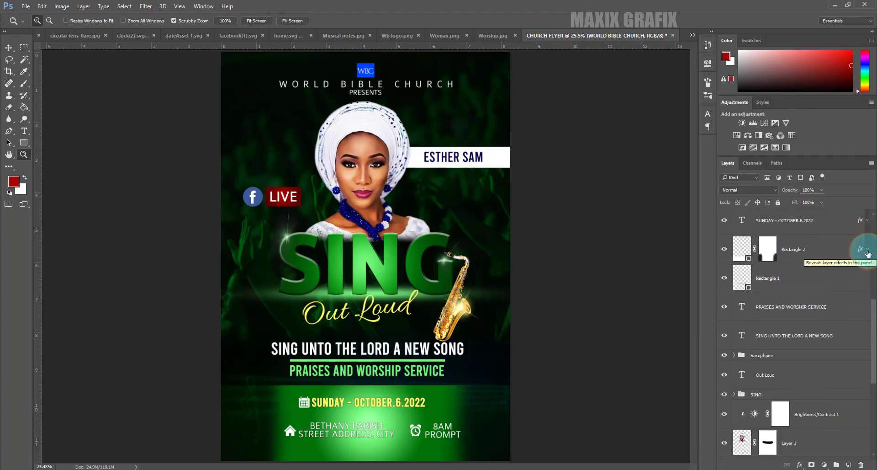
drag(872, 304, 872, 361)
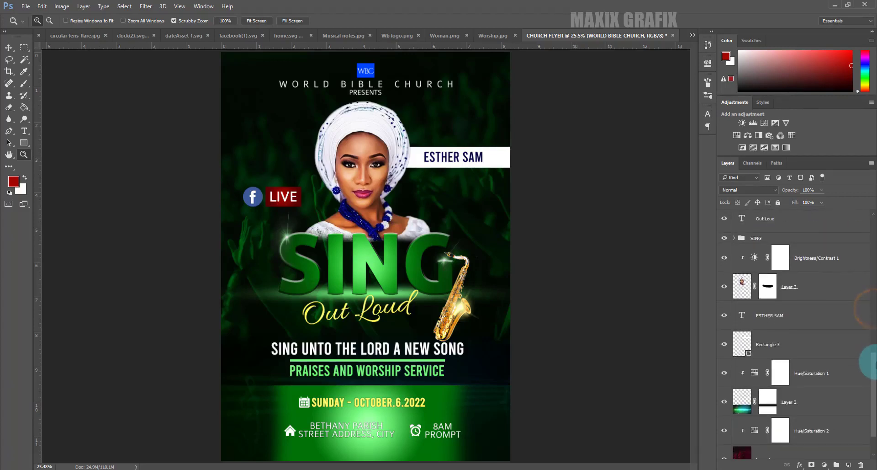
click(813, 258)
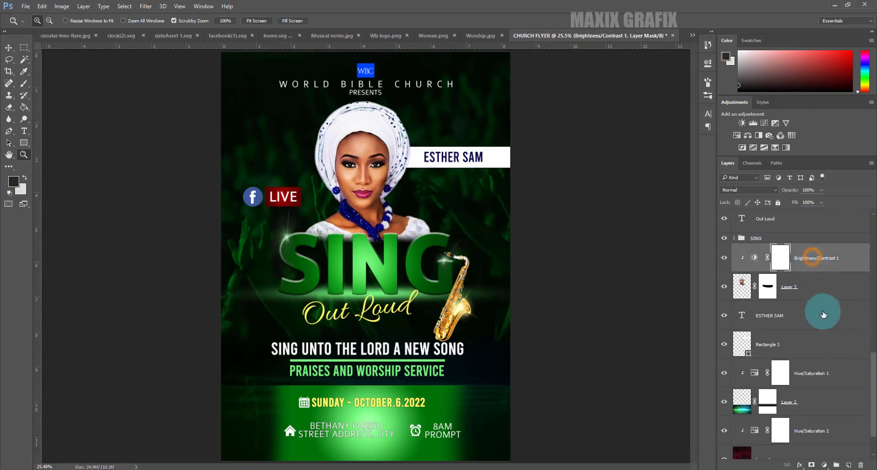
click(848, 465)
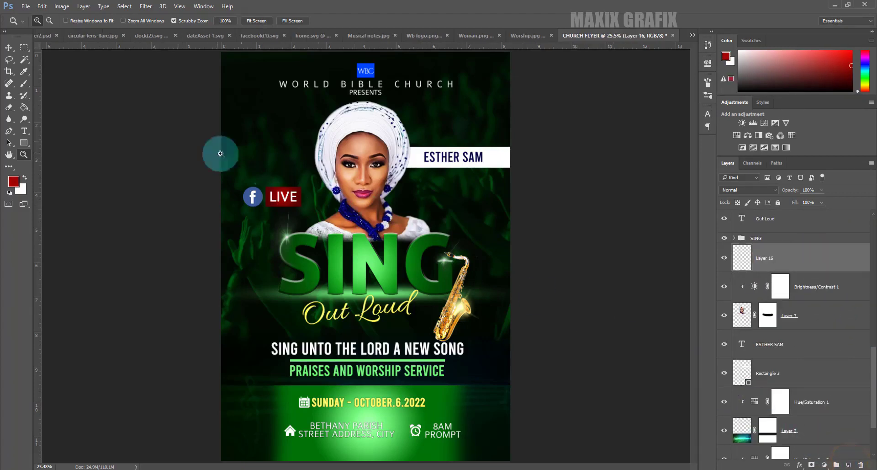
Paint soft black brush dabs over the S of SING on Layer 16.
click(23, 71)
click(13, 182)
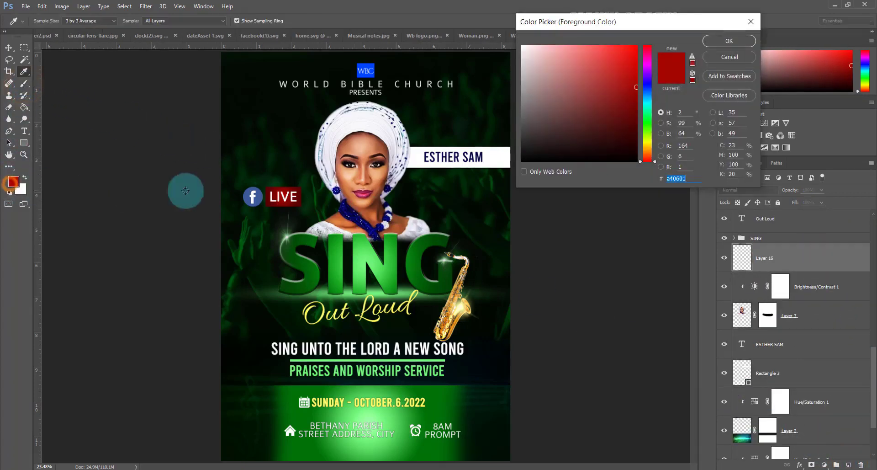
click(525, 160)
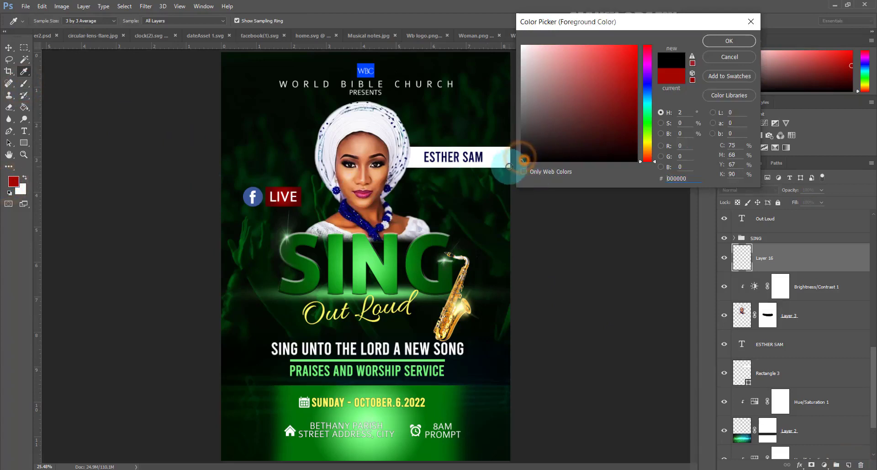
click(729, 40)
key(b)
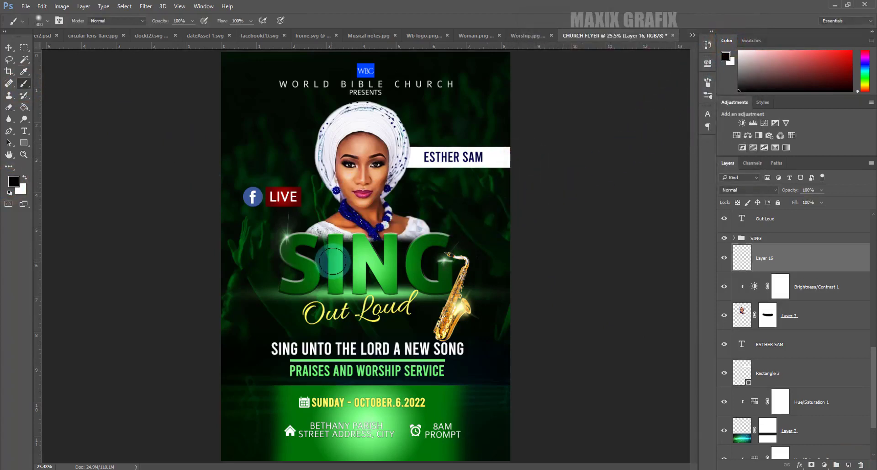
click(328, 256)
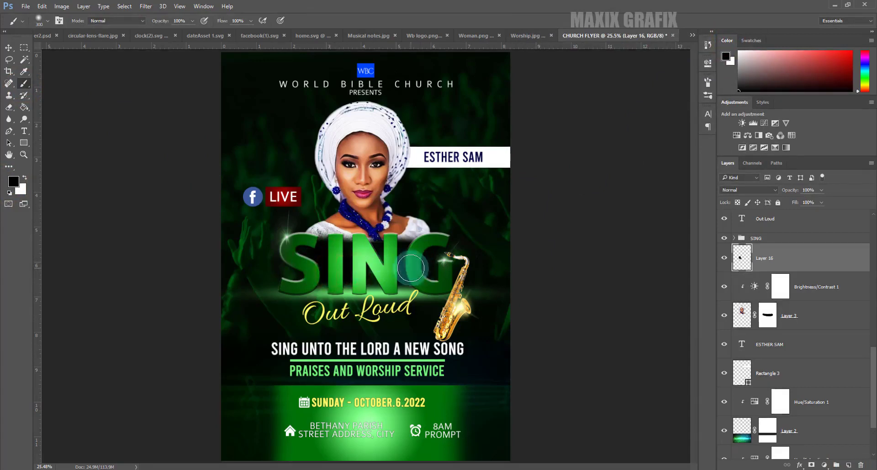
click(300, 268)
click(313, 267)
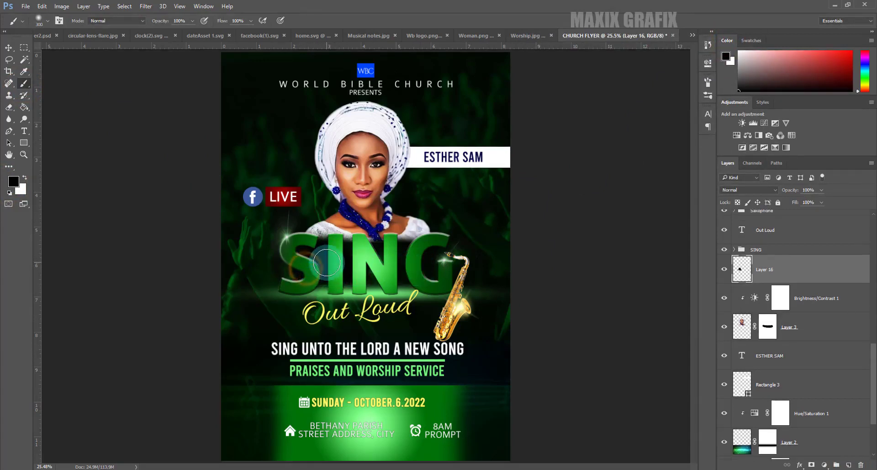
click(9, 47)
Apply Faux Bold to the BETHANY PARISH STREET ADDRESS, CITY text and toggle Layer 11's visibility.
right_click(333, 436)
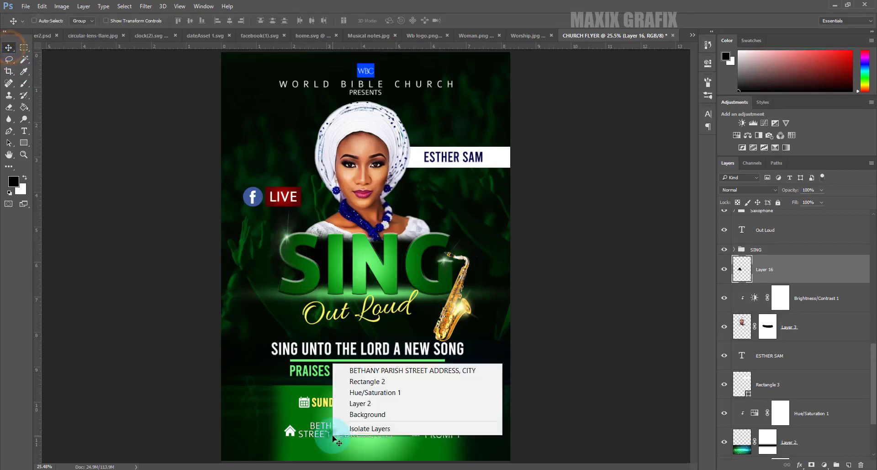
click(429, 370)
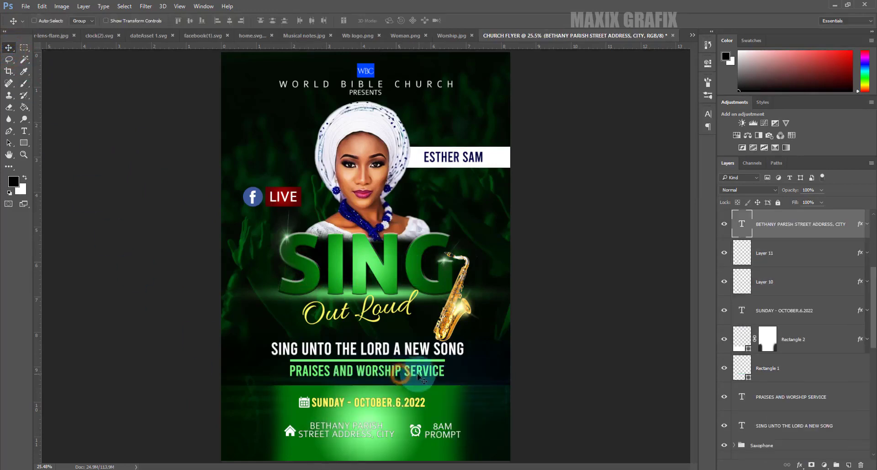
click(703, 117)
click(610, 184)
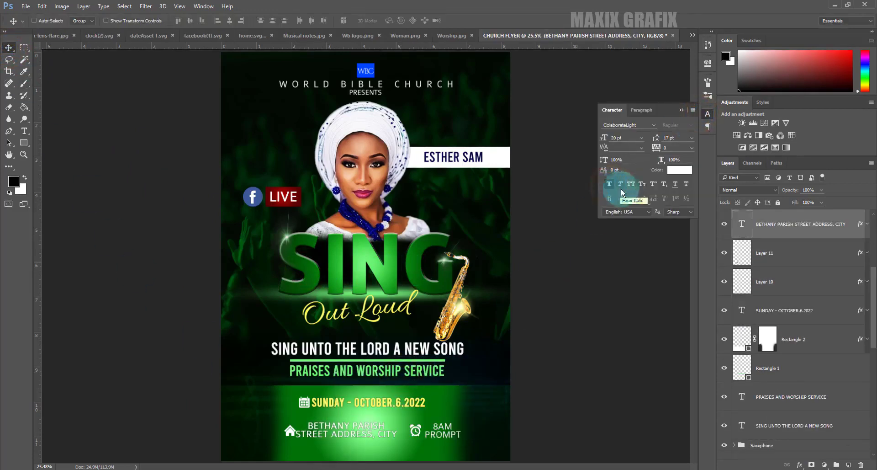
click(785, 255)
click(724, 254)
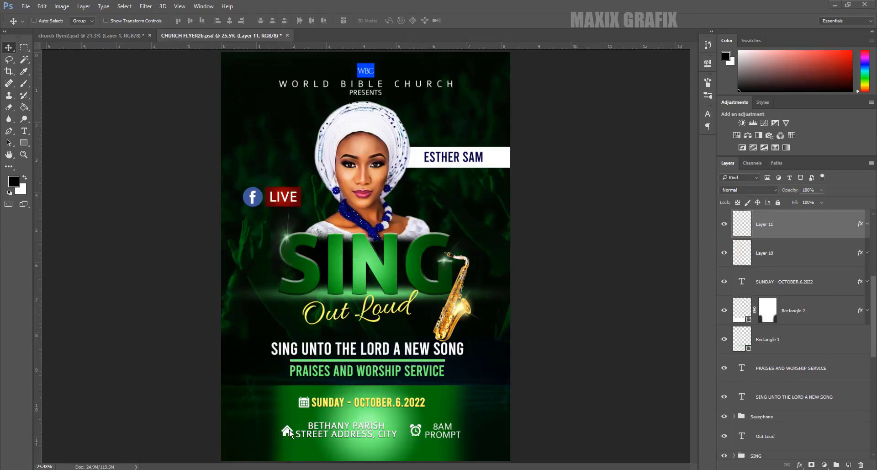
Free-transform the Rectangle 2 footer panel to about 79% height, leaving a dark strip below.
right_click(368, 447)
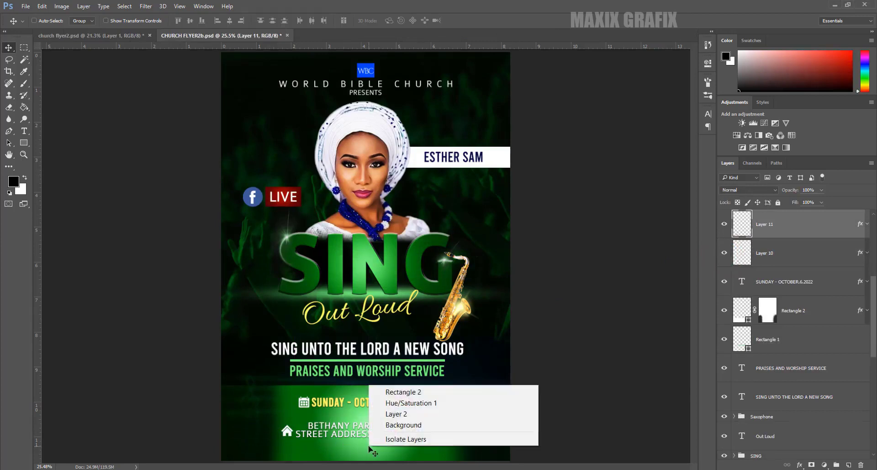
click(435, 392)
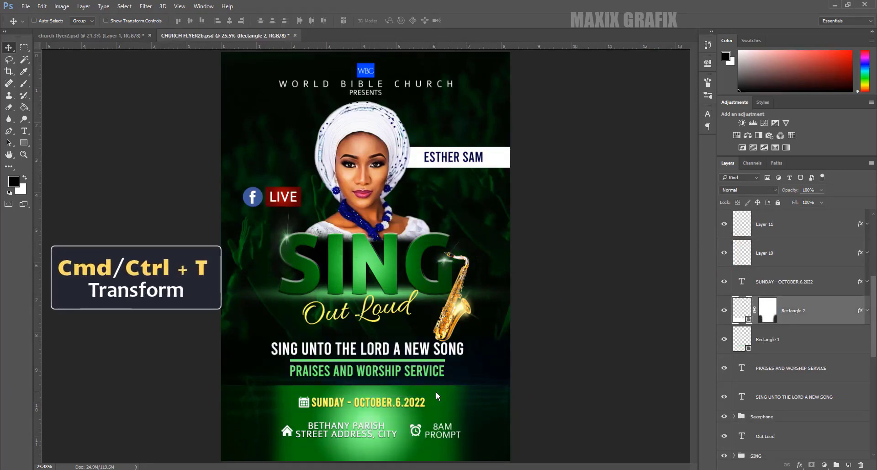
key(ctrl+t)
drag(368, 461, 370, 445)
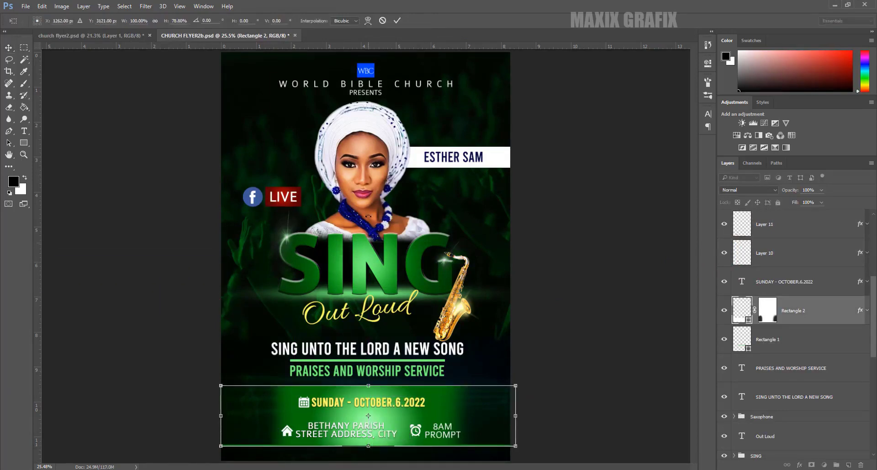
click(397, 21)
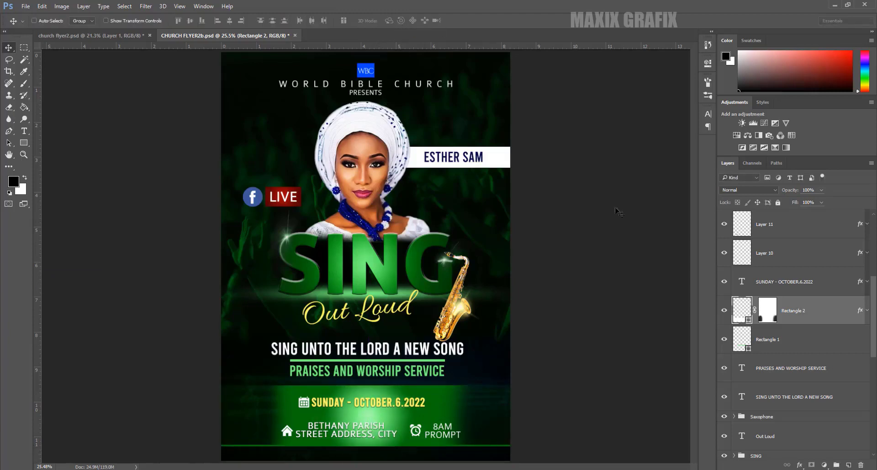